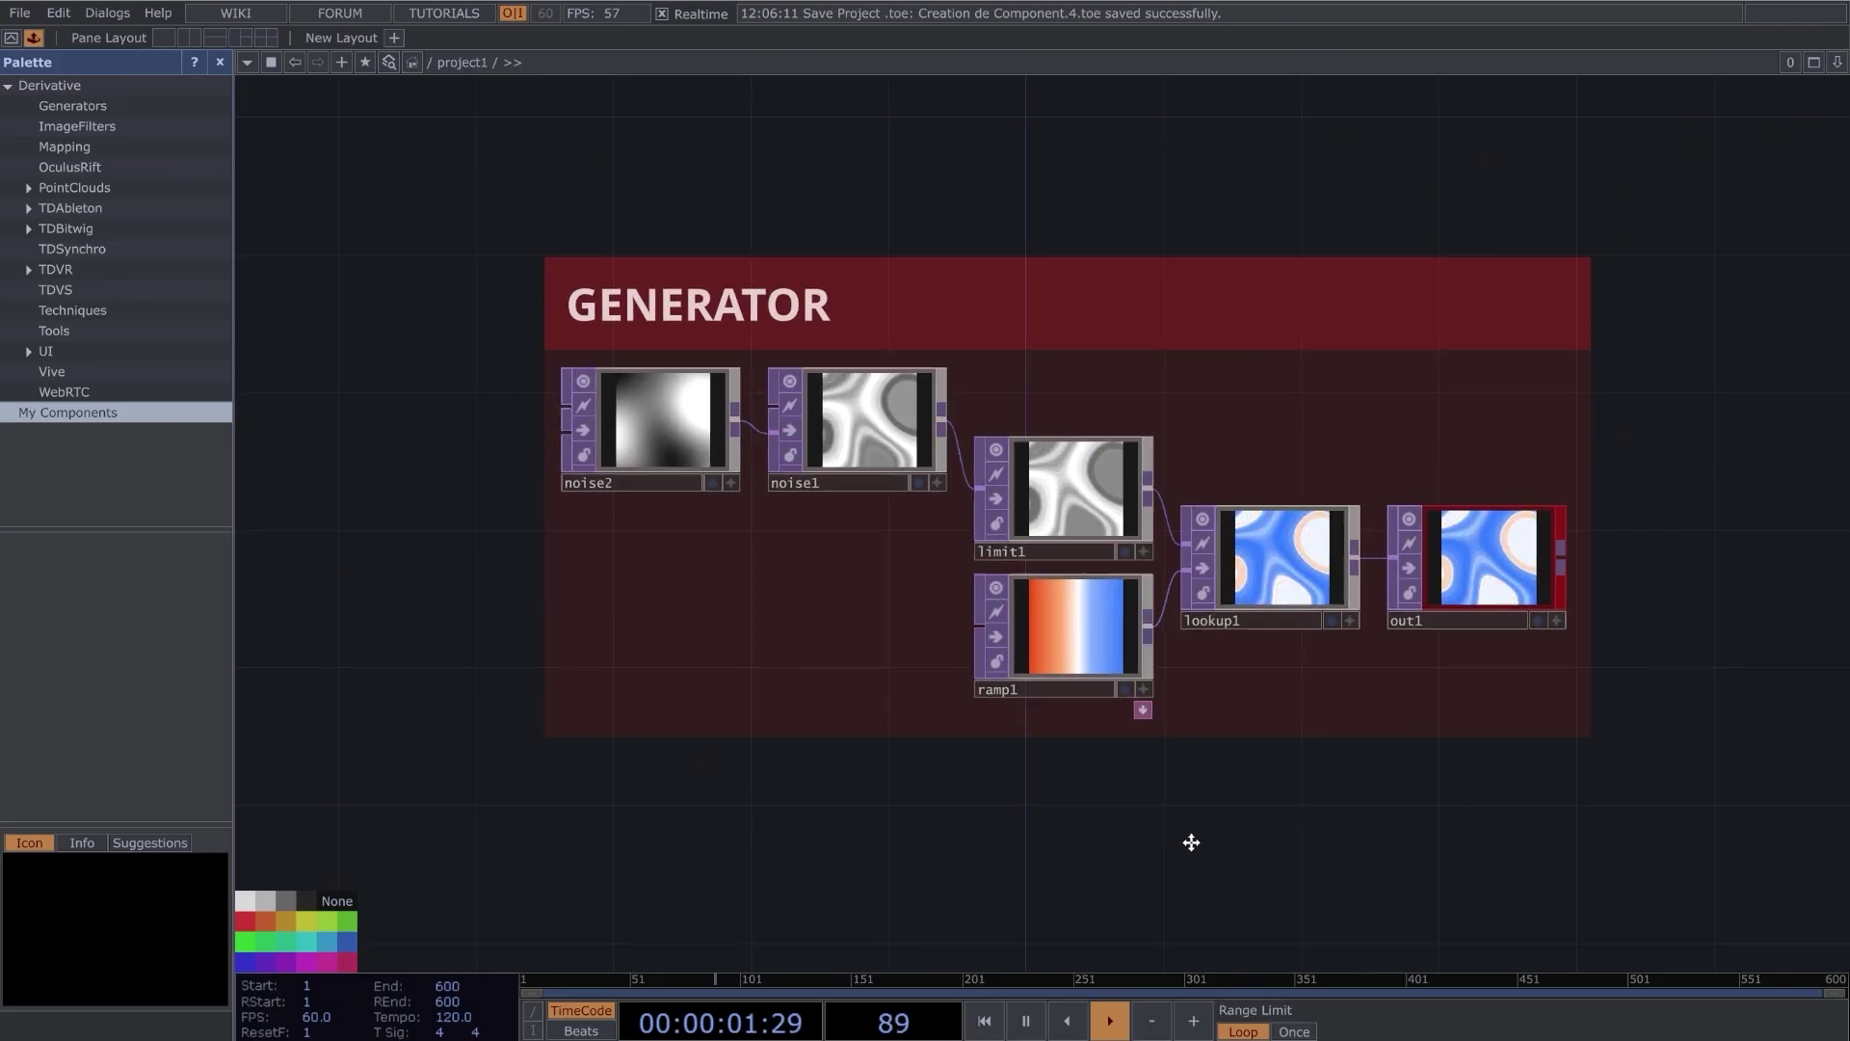
Browse the TOP, CHOP, SOP and COMP operator lists and examine the nodes in the GENERATOR network
drag(1189, 842, 1139, 822)
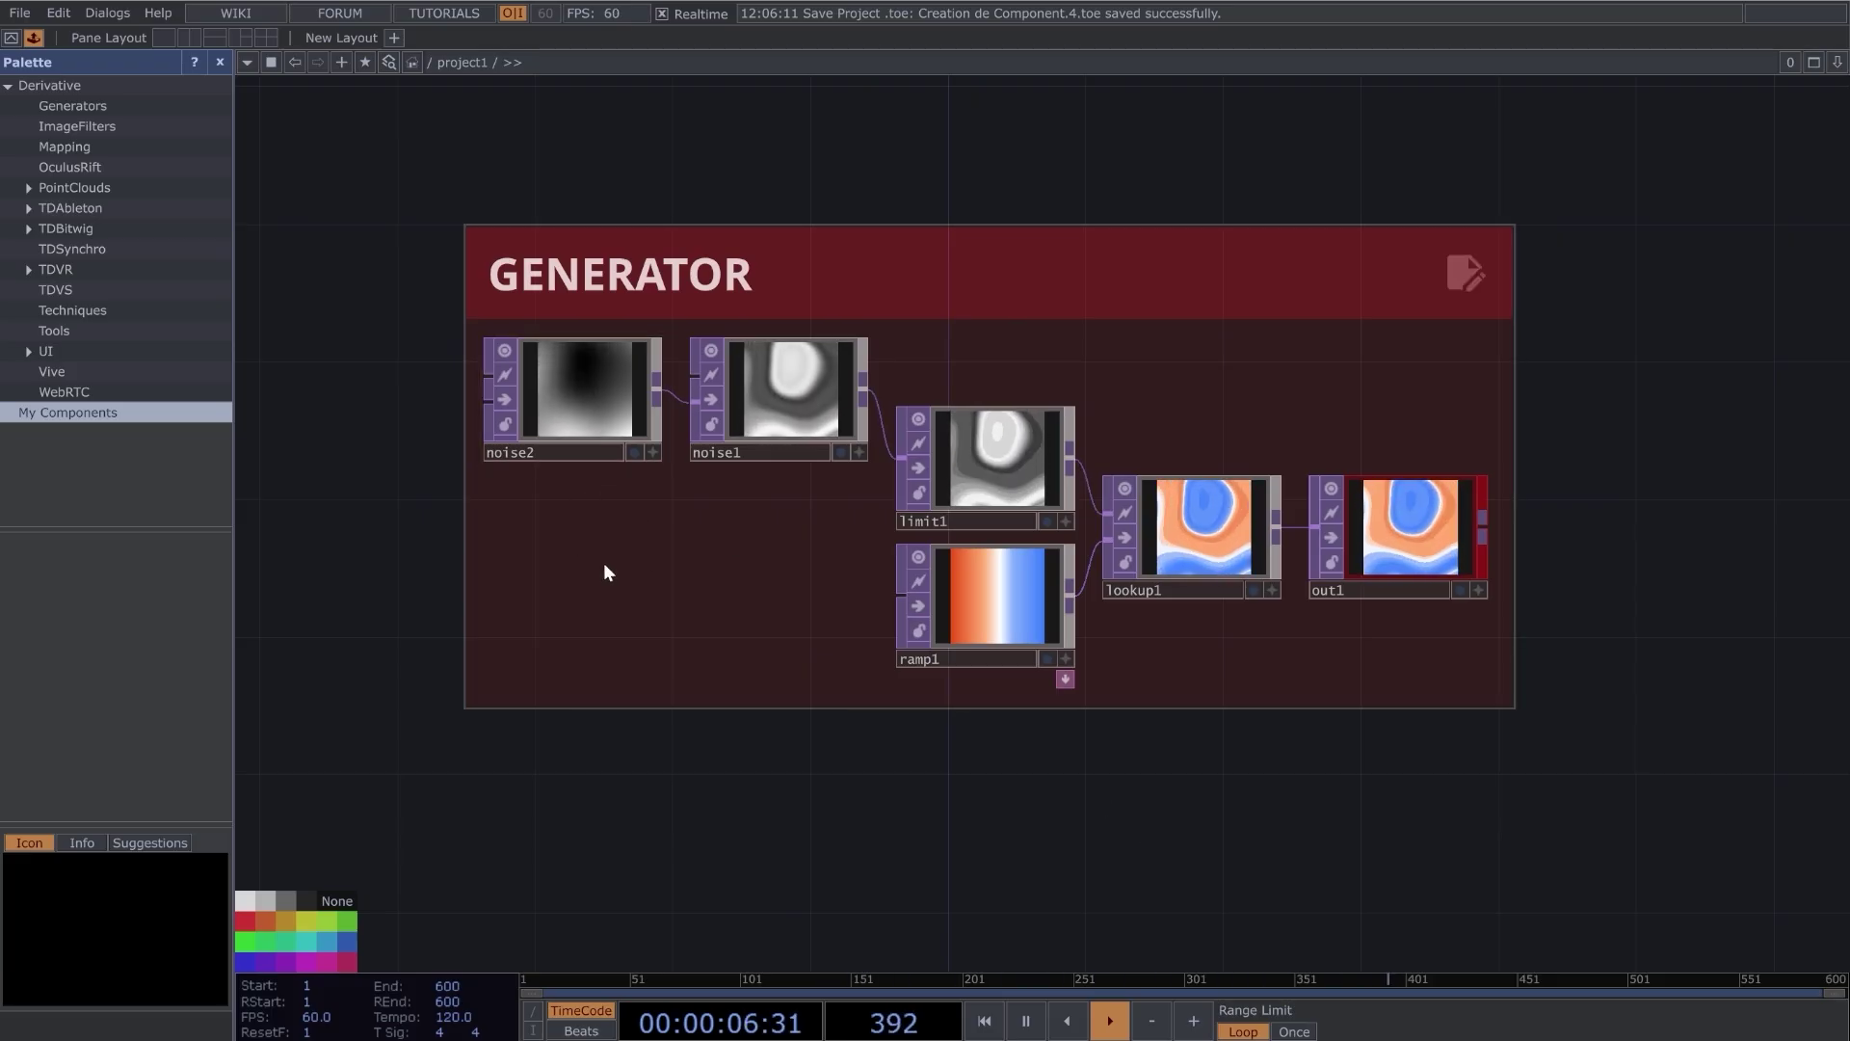
key(Tab)
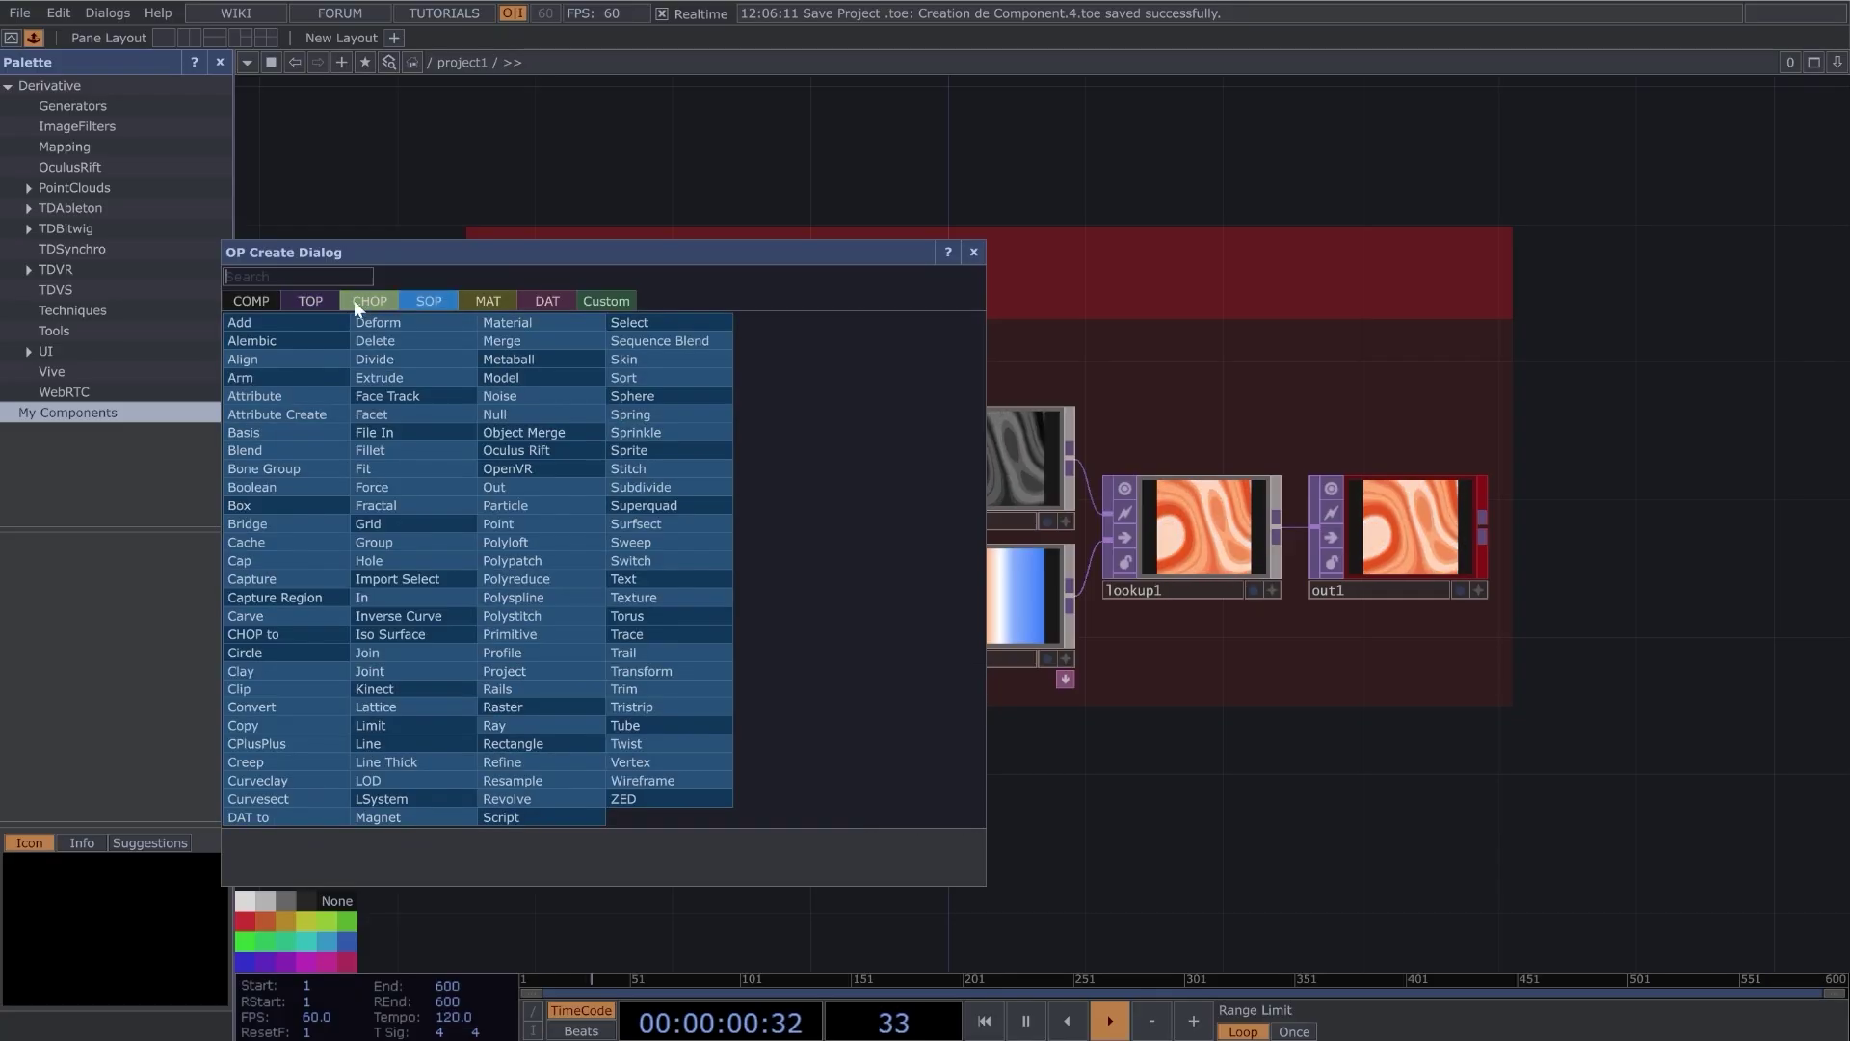
click(323, 300)
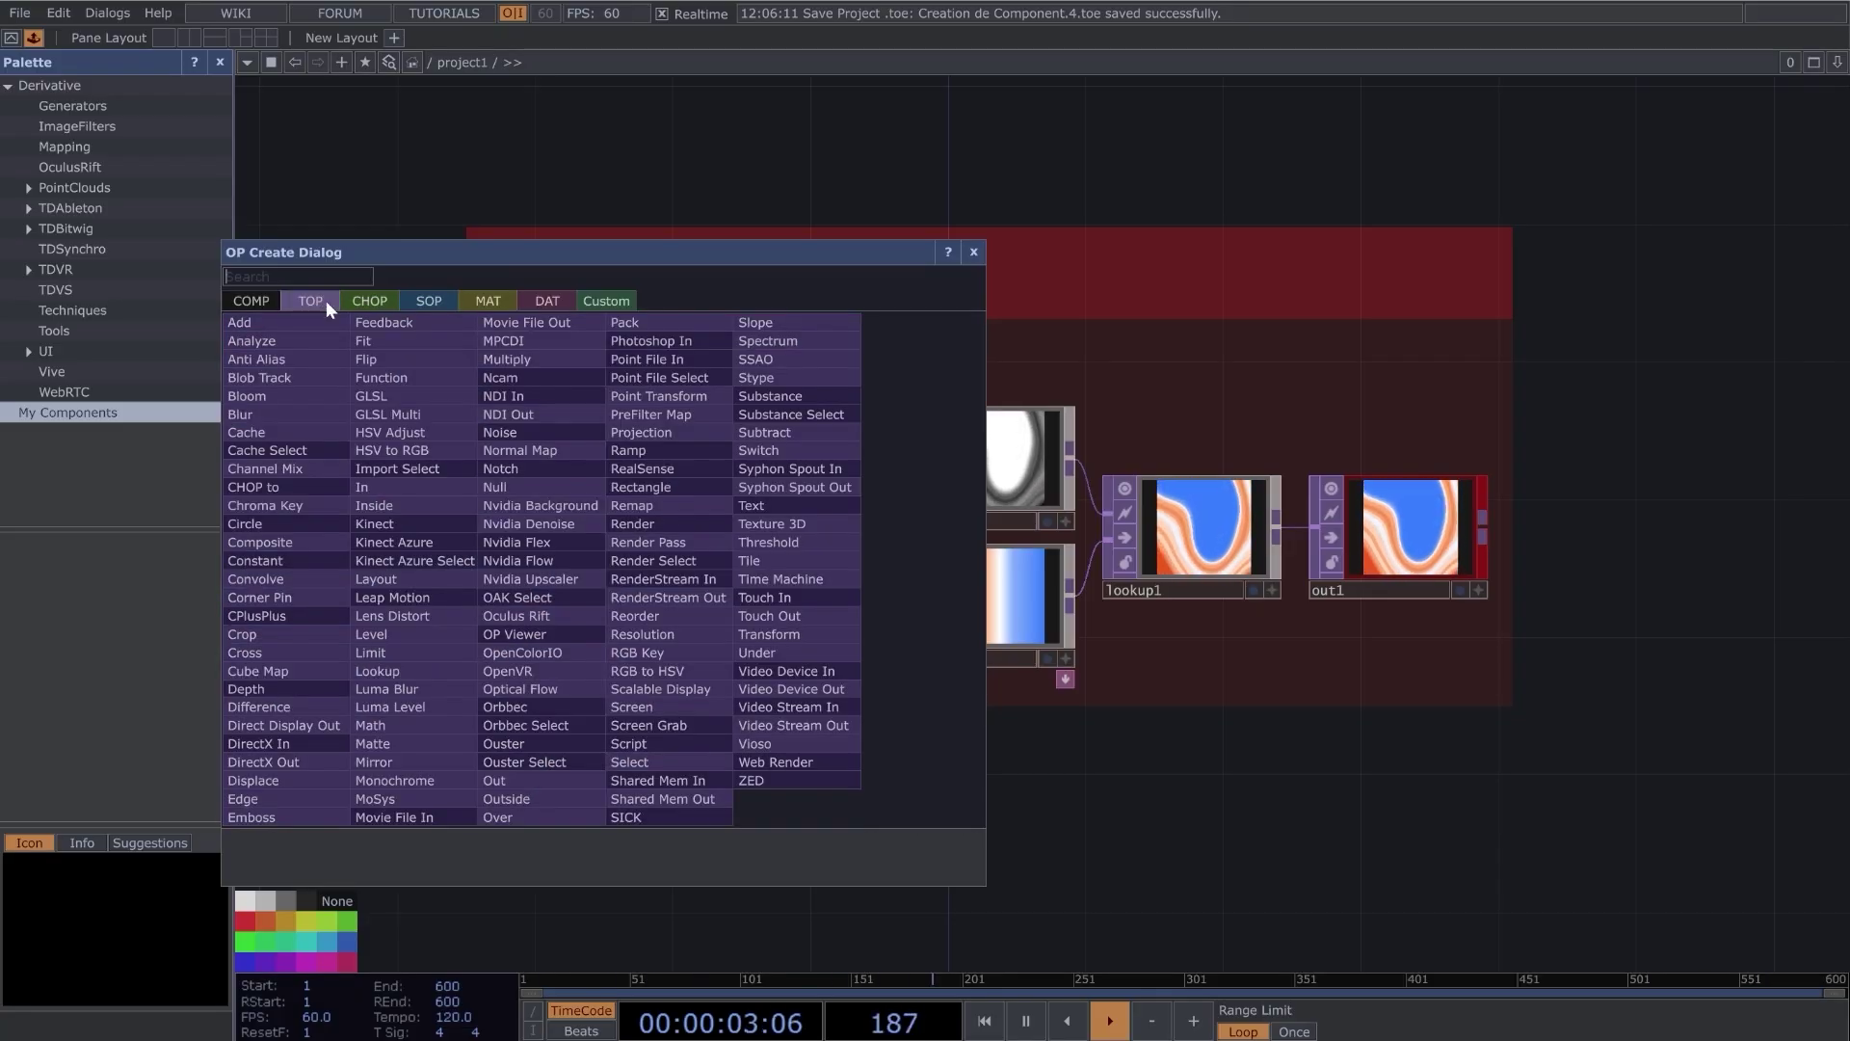
click(374, 302)
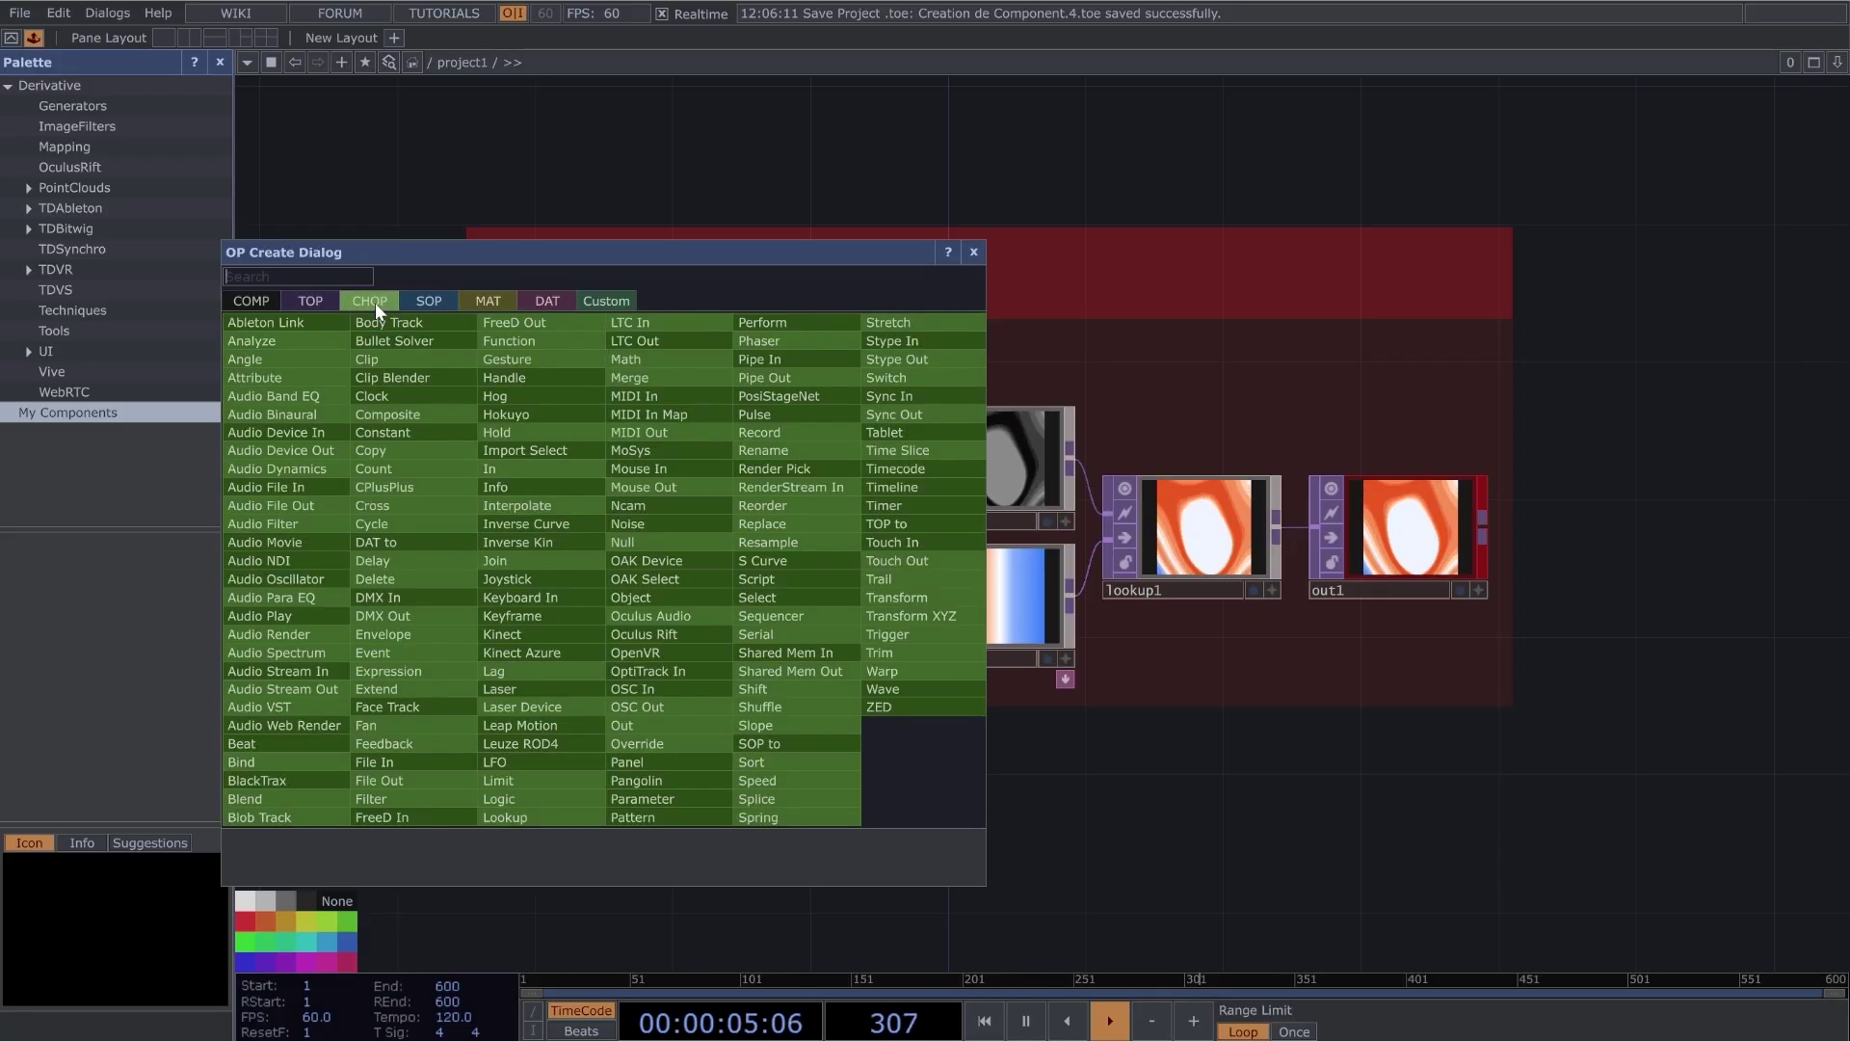
click(409, 309)
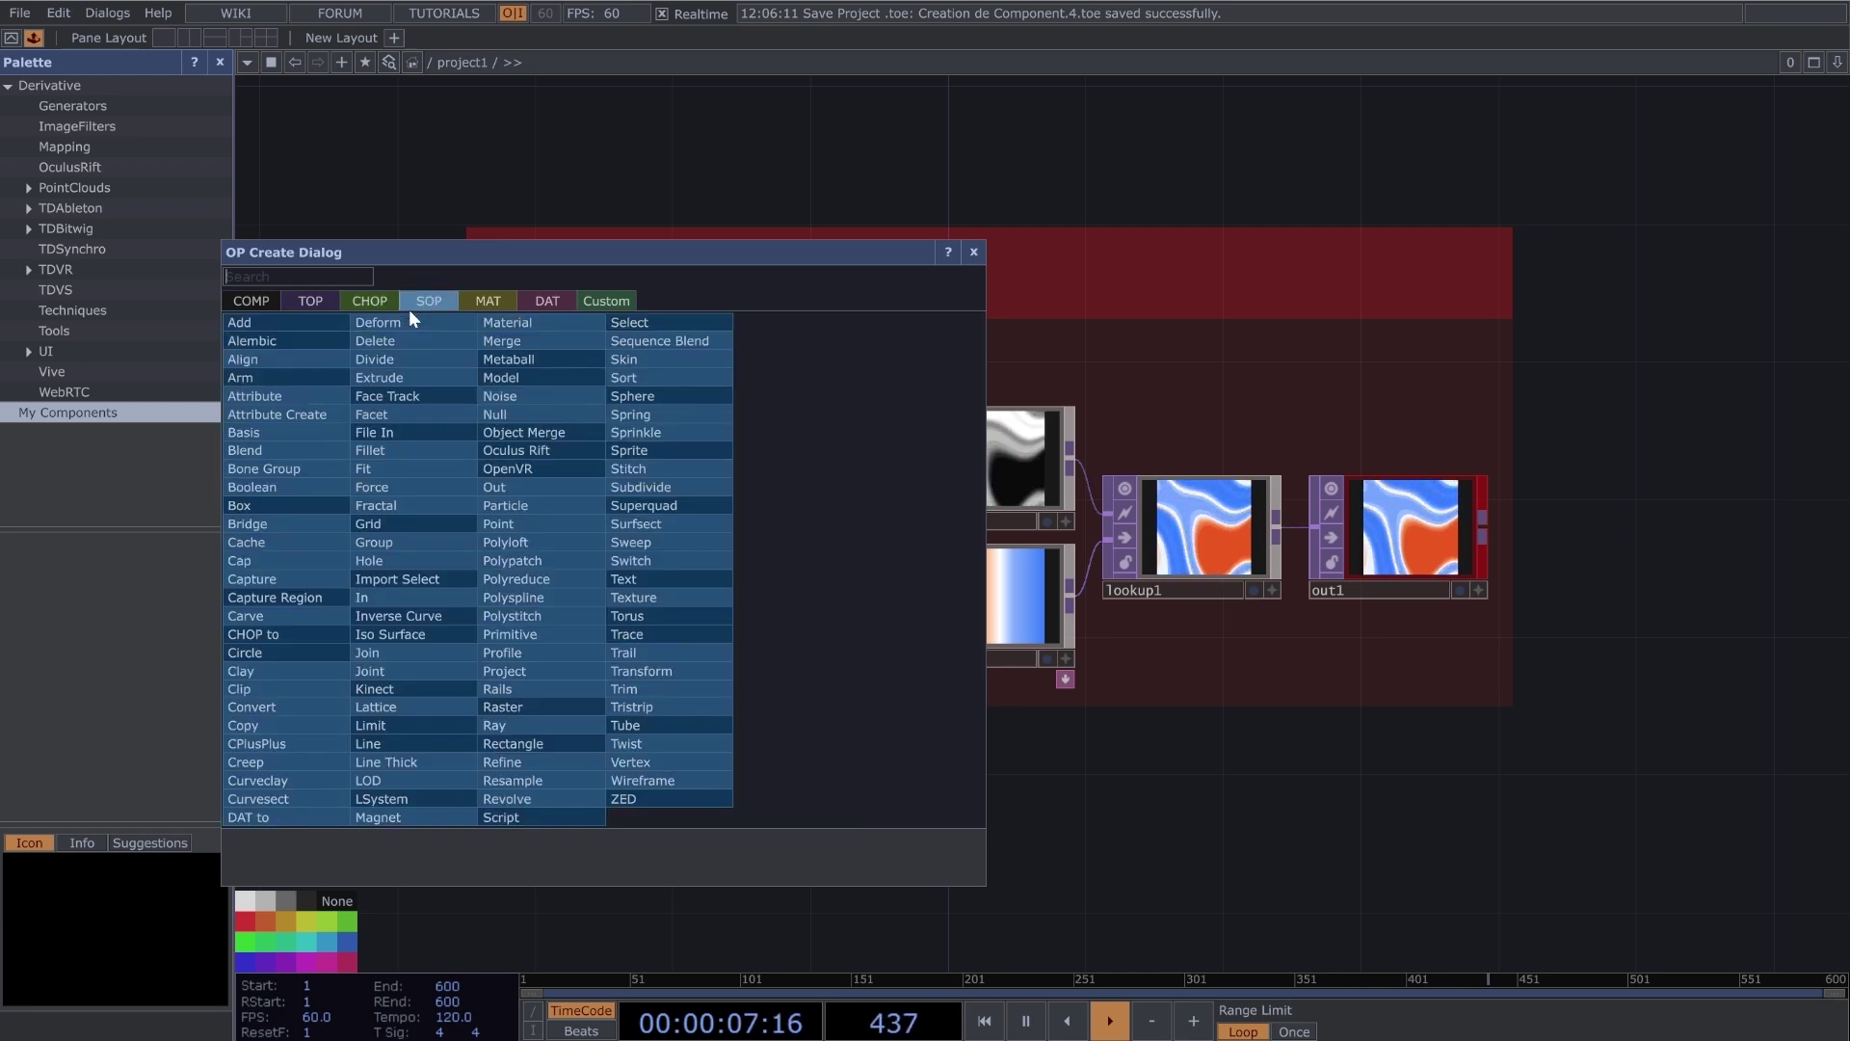
click(253, 301)
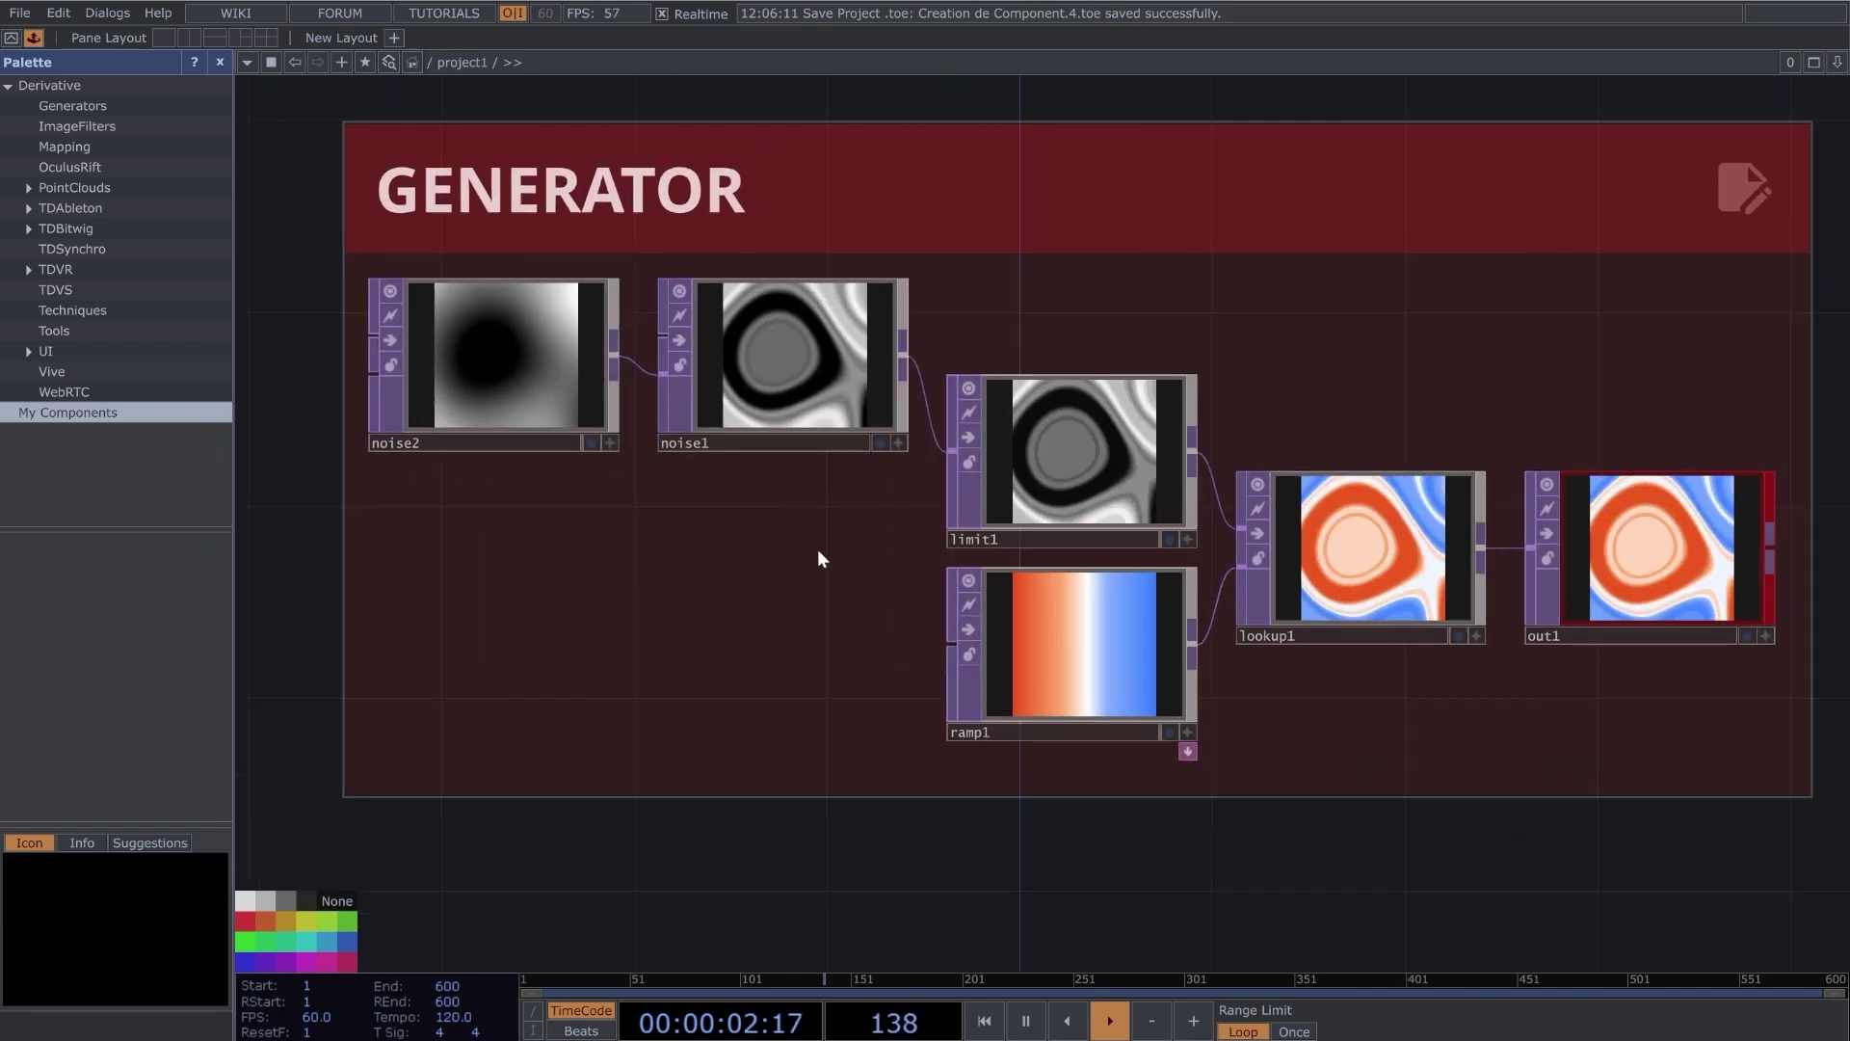
drag(817, 547, 731, 597)
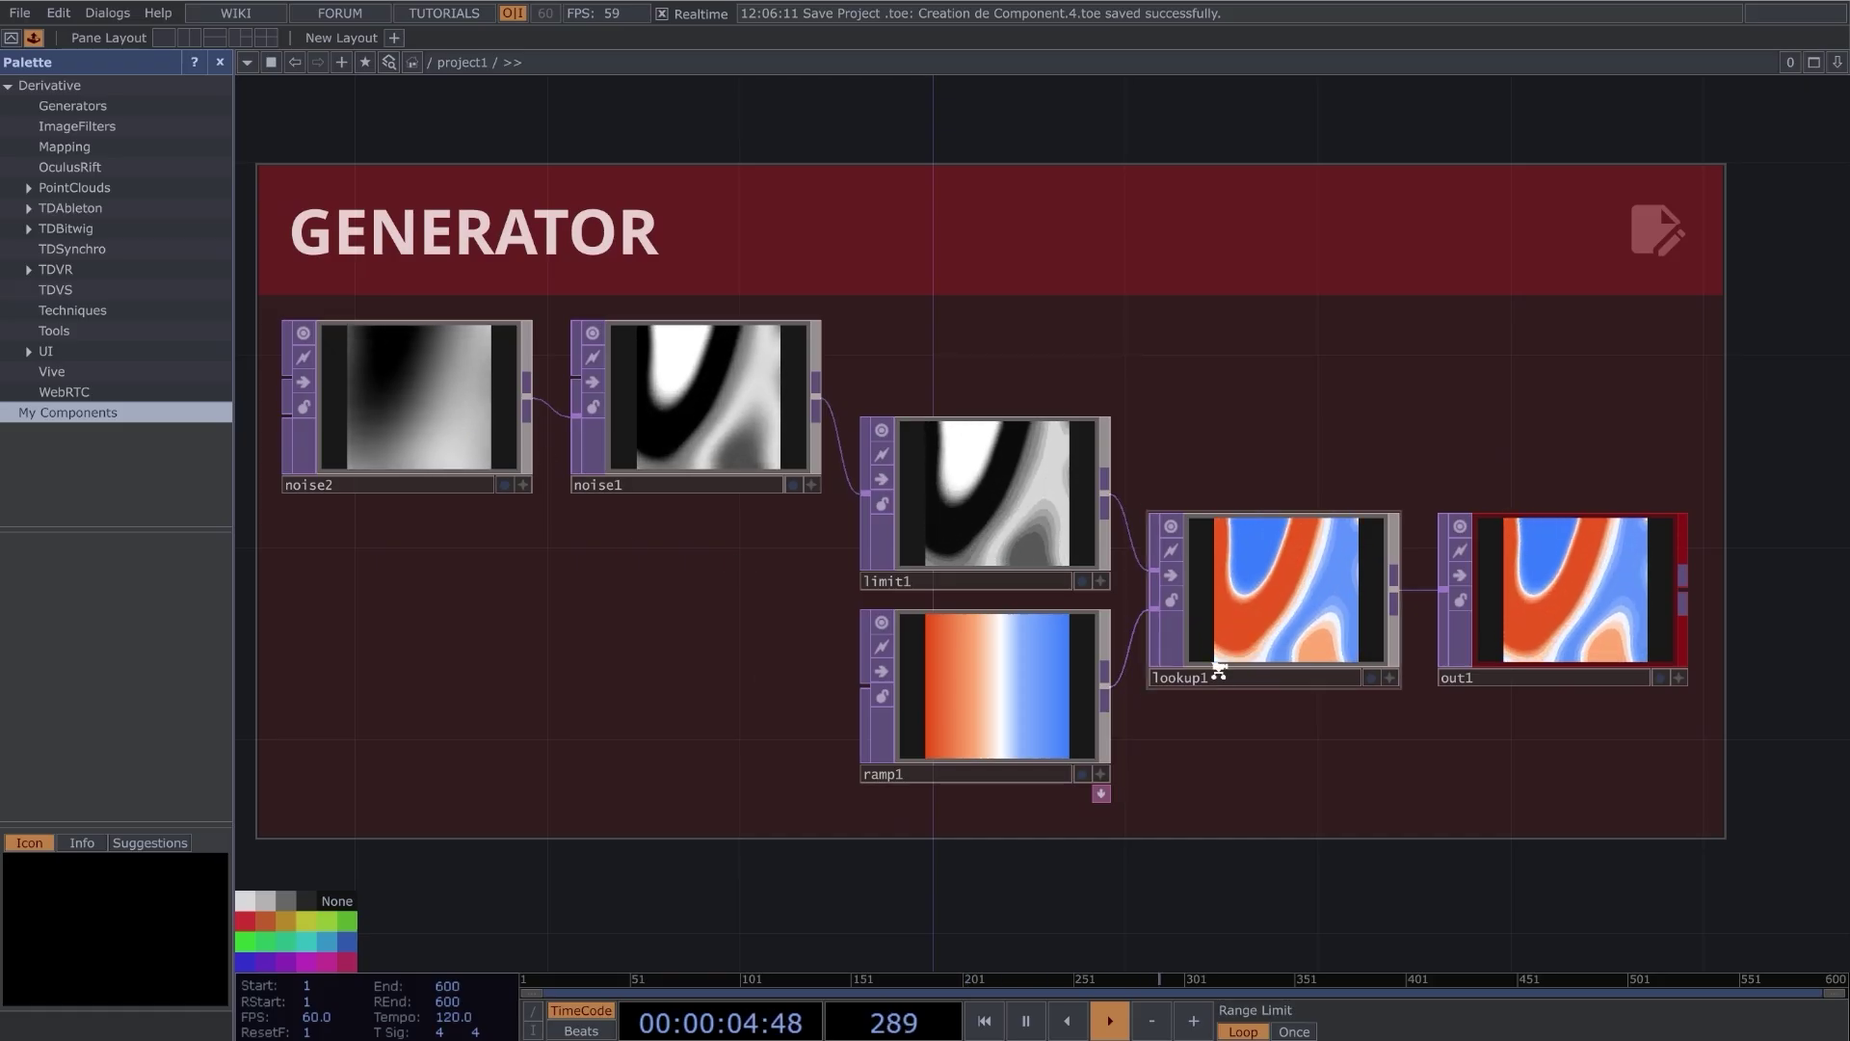
scroll(1219, 670, down, 5)
scroll(1217, 670, up, 2)
drag(833, 675, 738, 685)
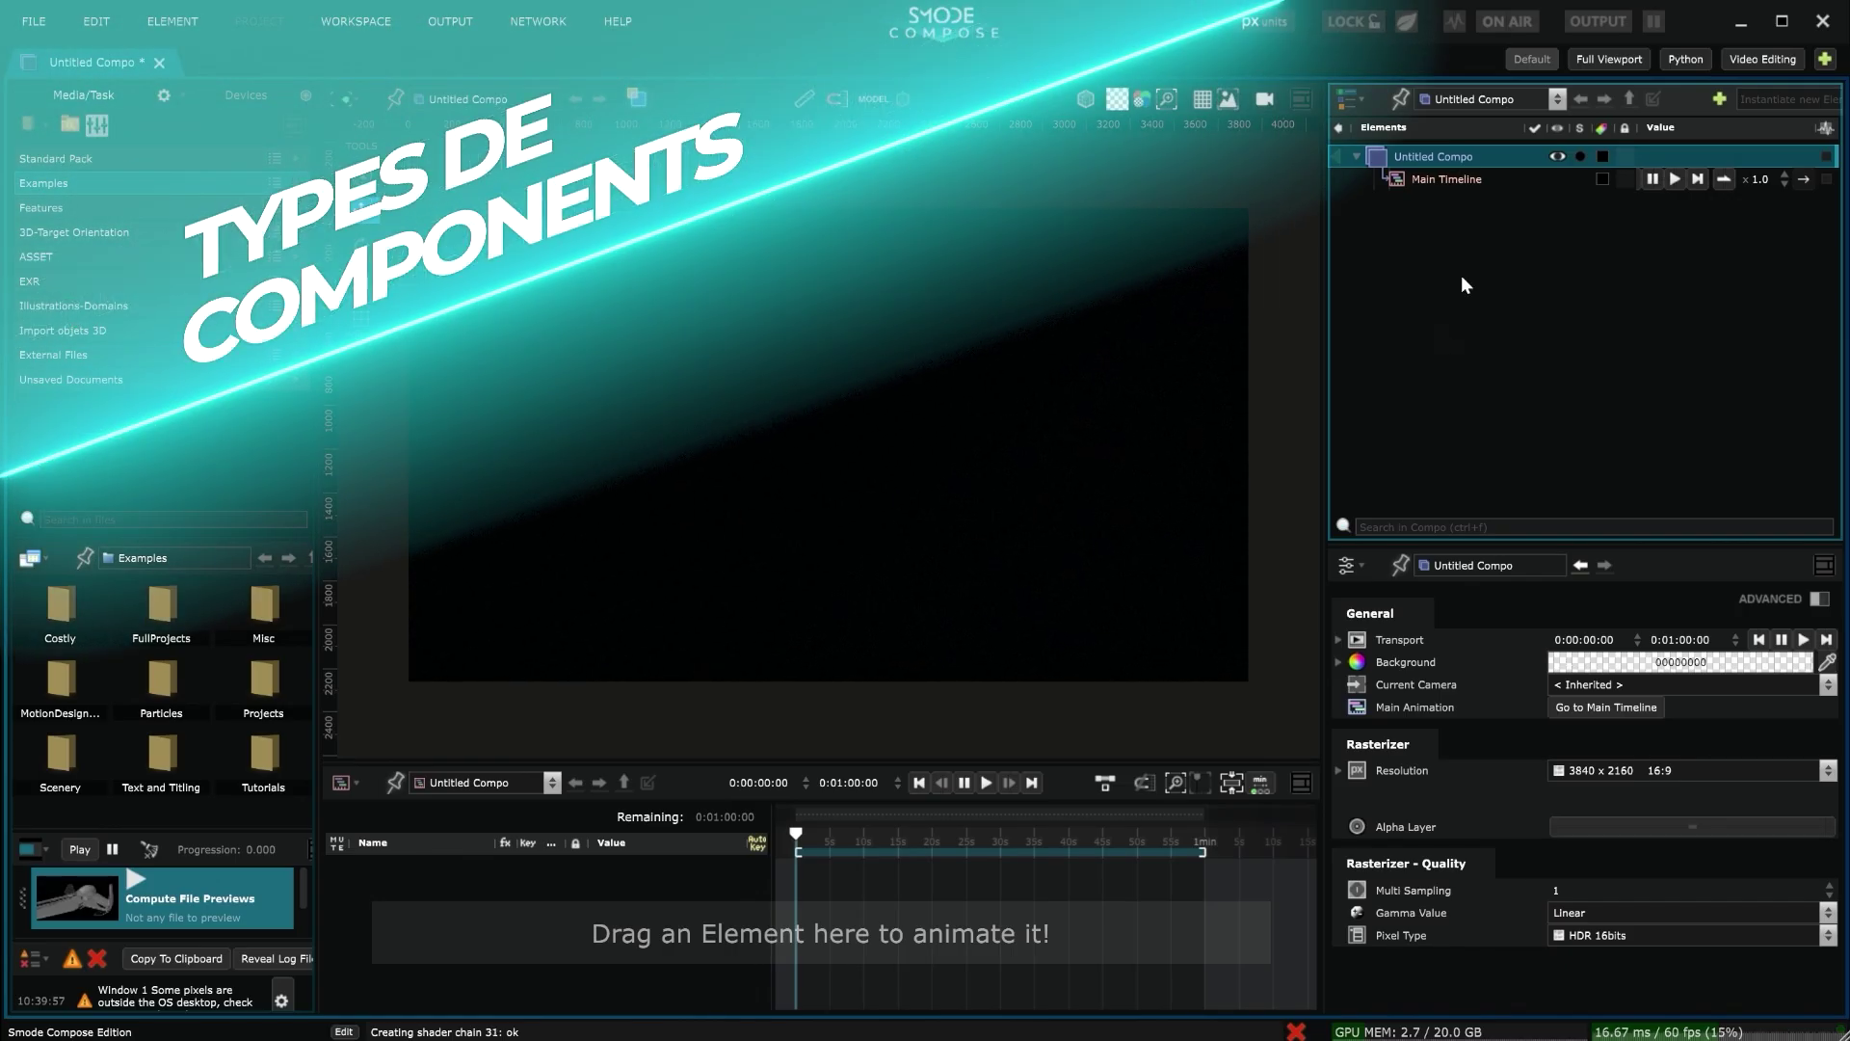
Switch to Smode Compose and add a 2D Noise layer to the Untitled Compo
right_click(1461, 276)
mouse_move(1422, 370)
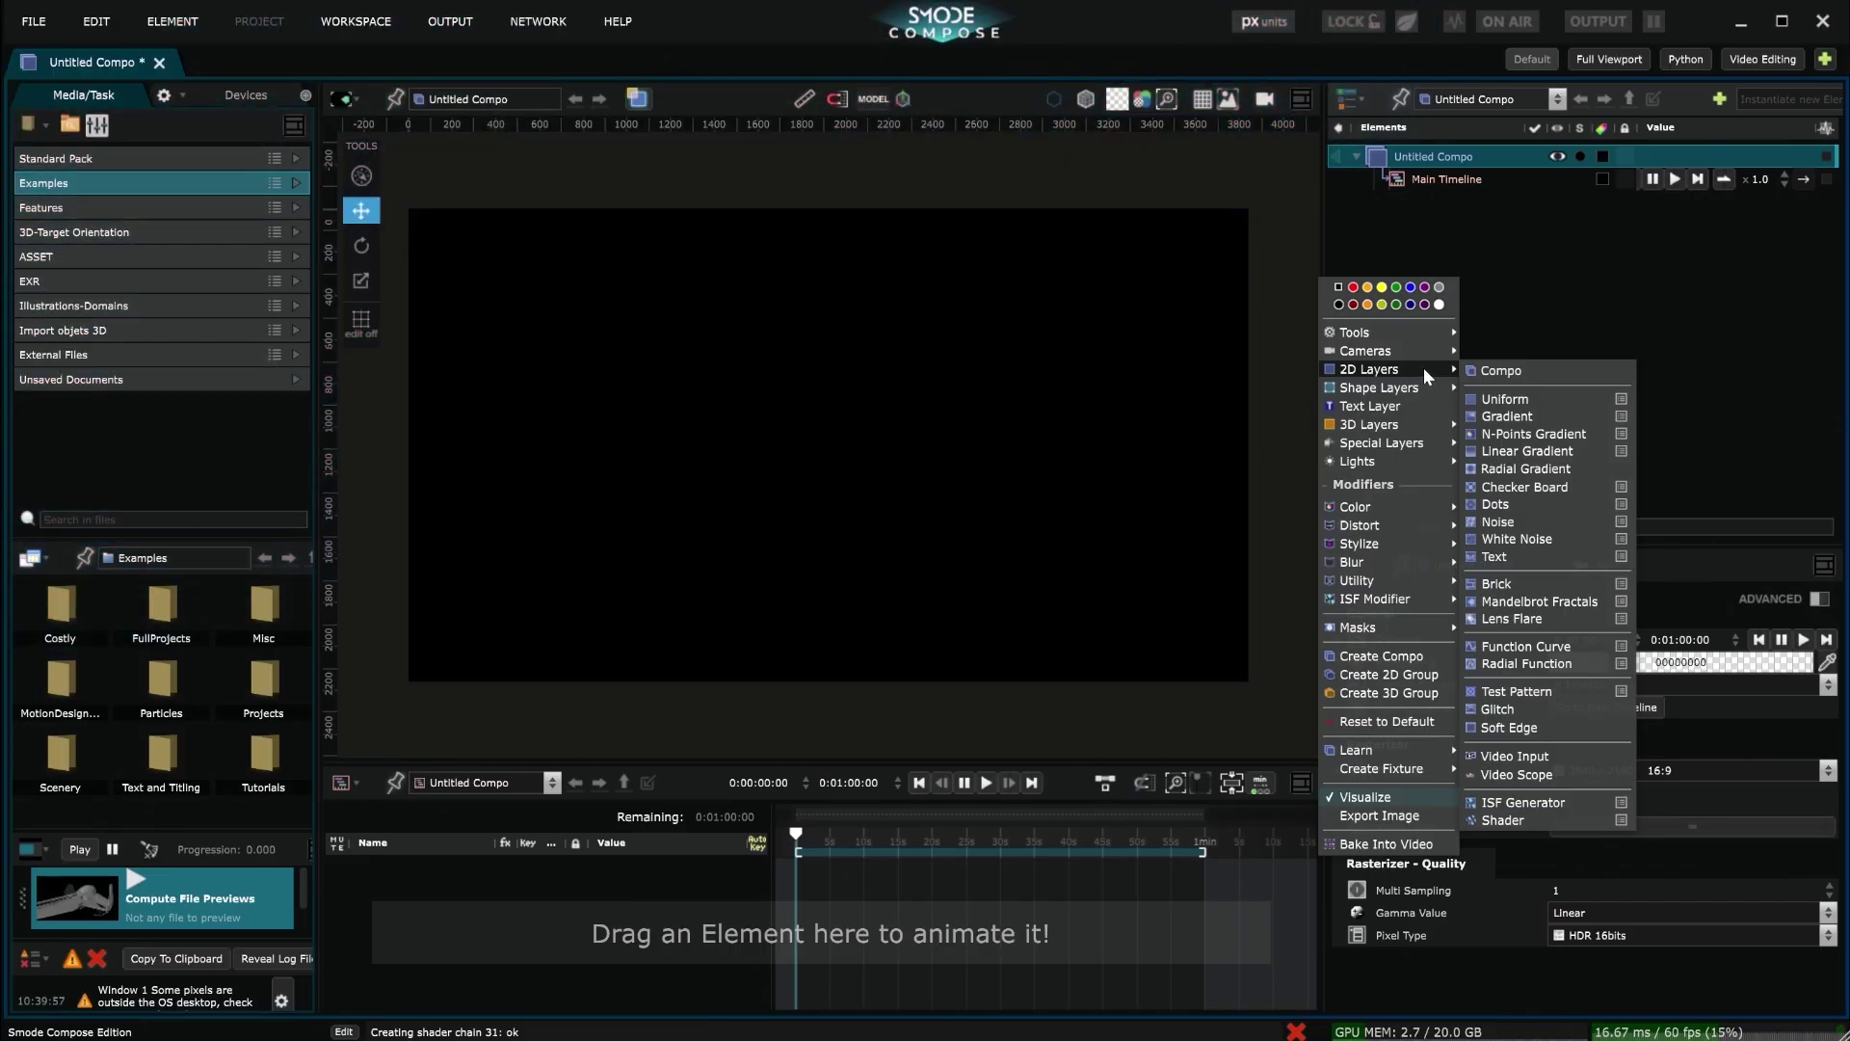
click(1497, 520)
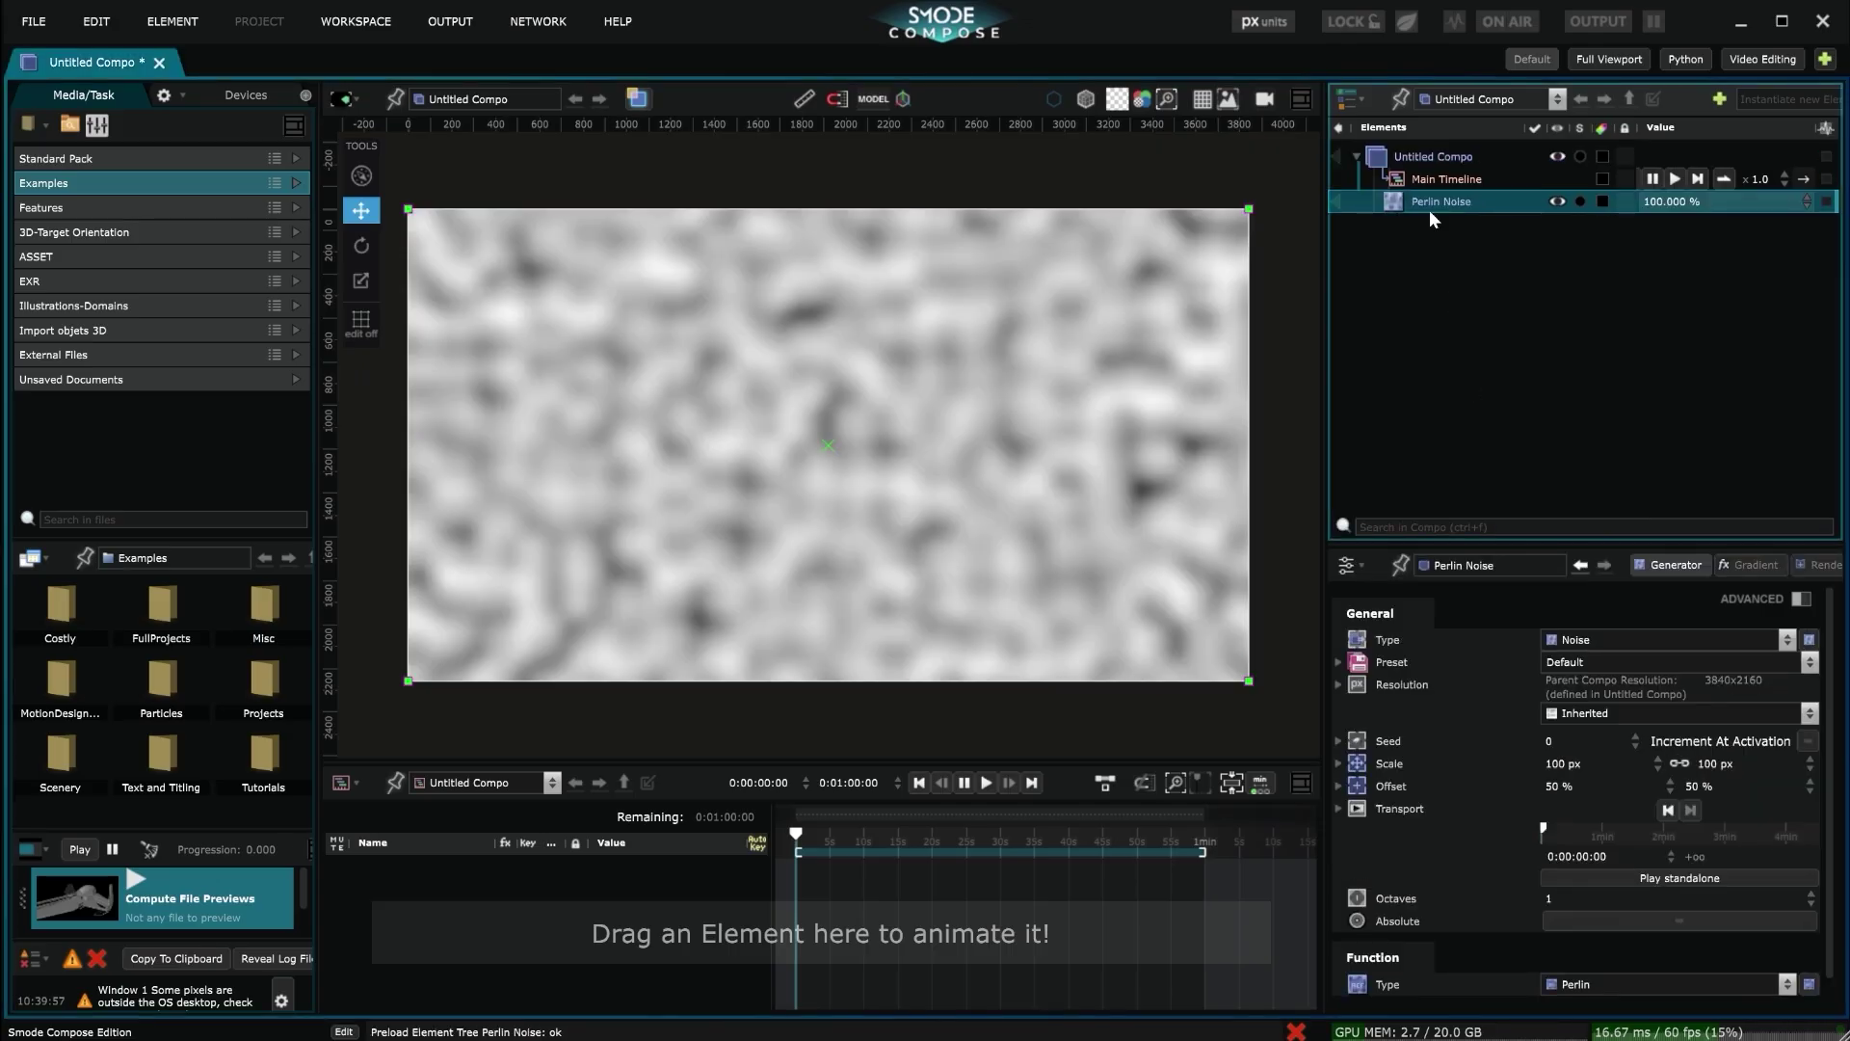
Add a Displace modifier to the Perlin Noise layer
right_click(1460, 205)
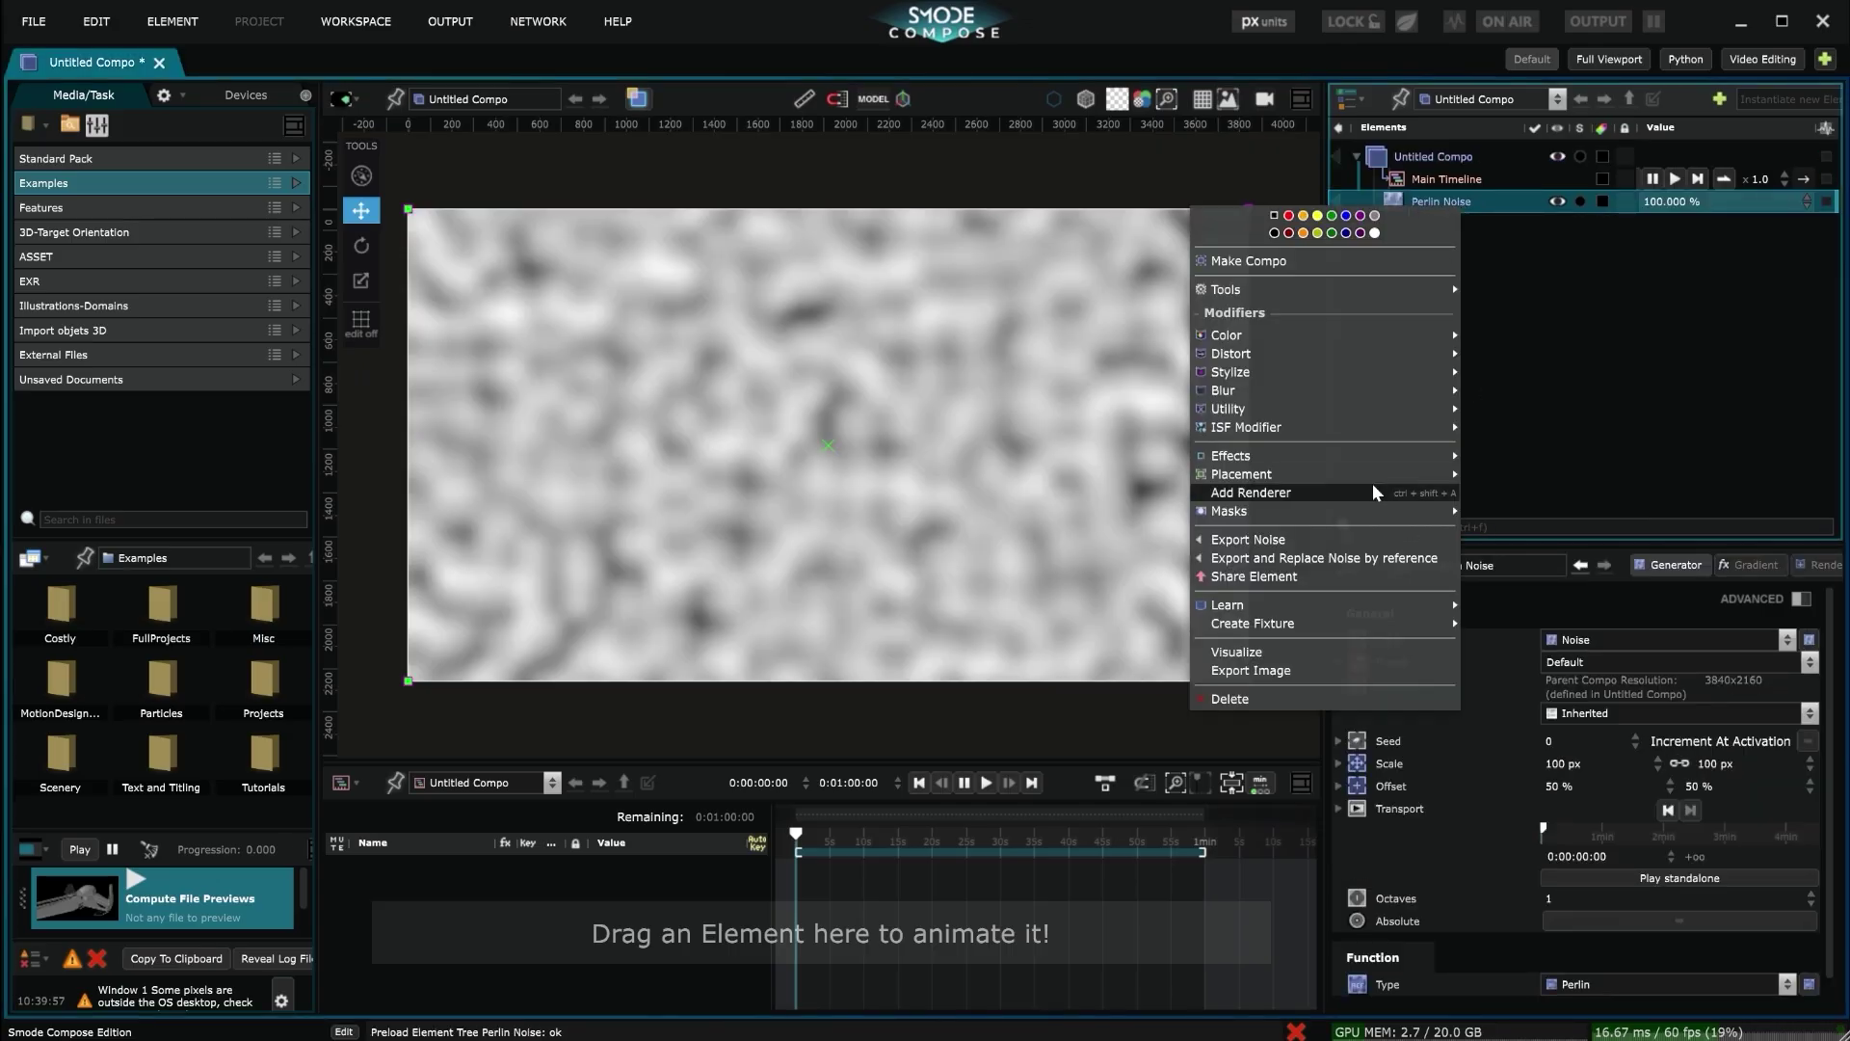
mouse_move(1295, 347)
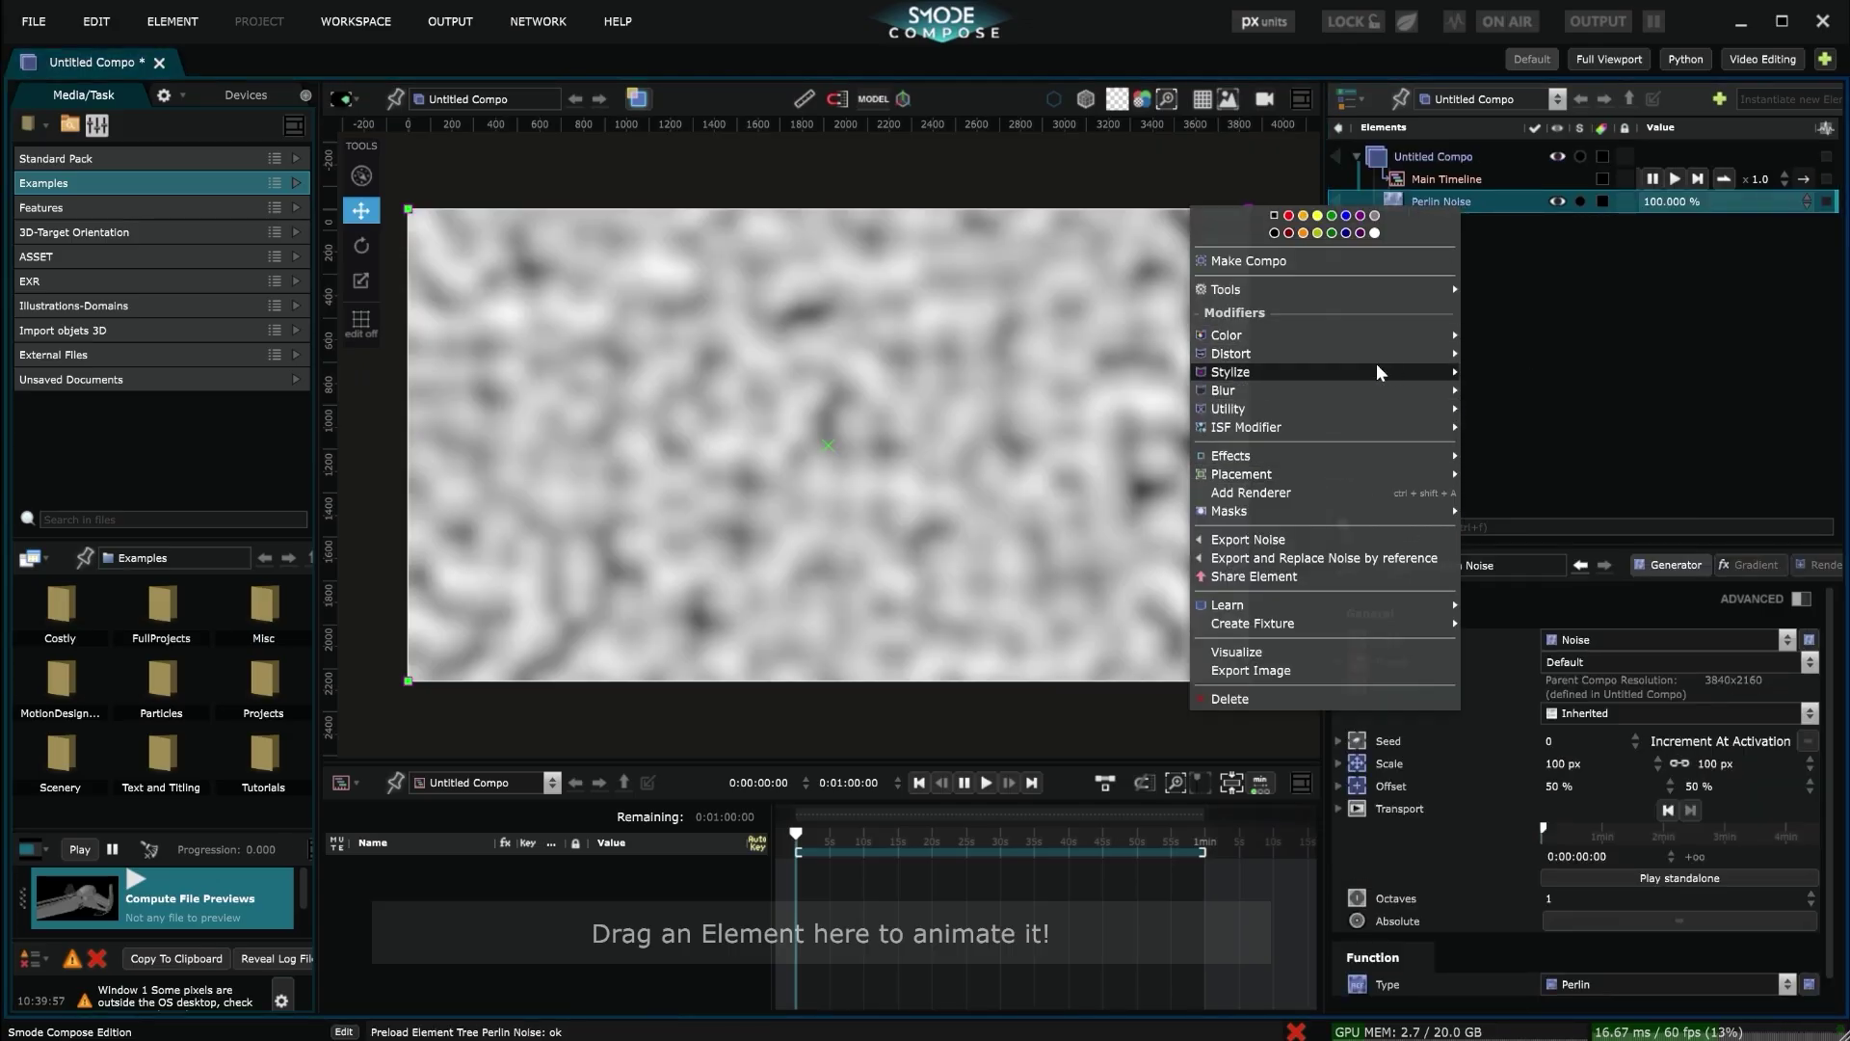
click(1517, 374)
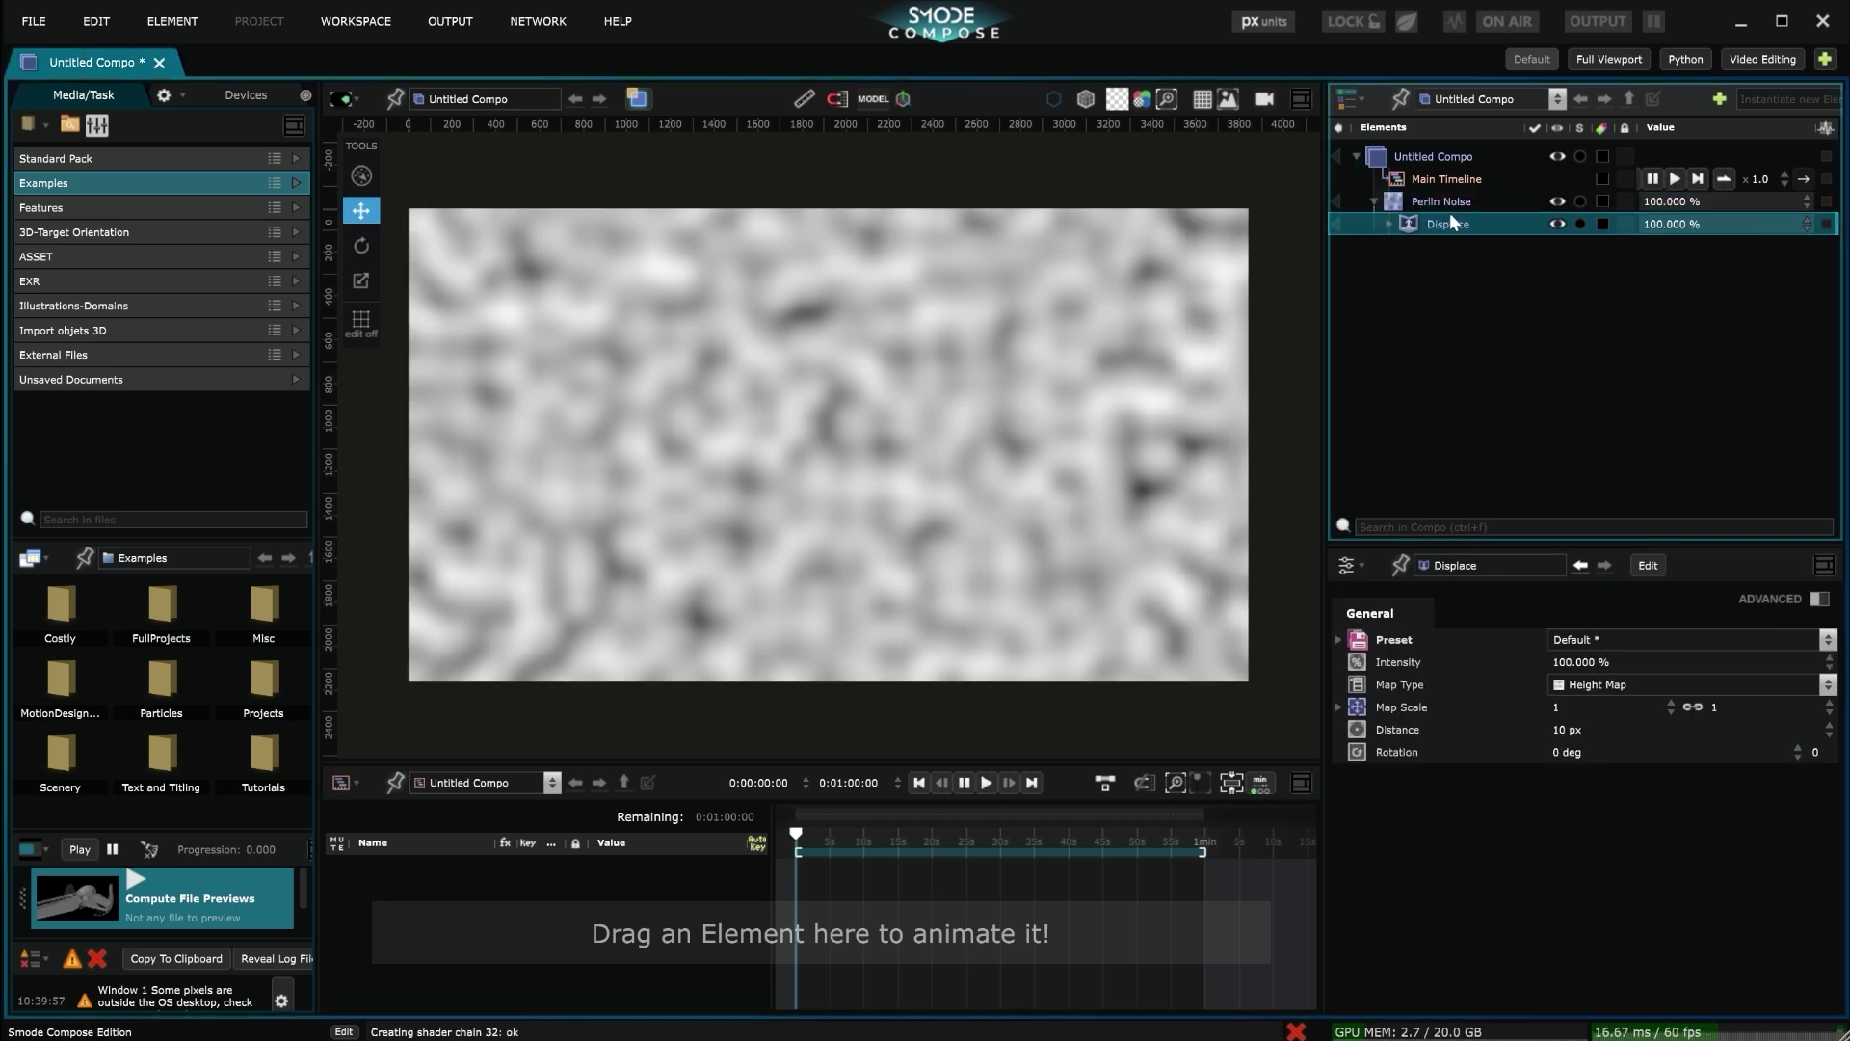
Delete the Perlin Noise layer together with its Displace modifier
click(1420, 203)
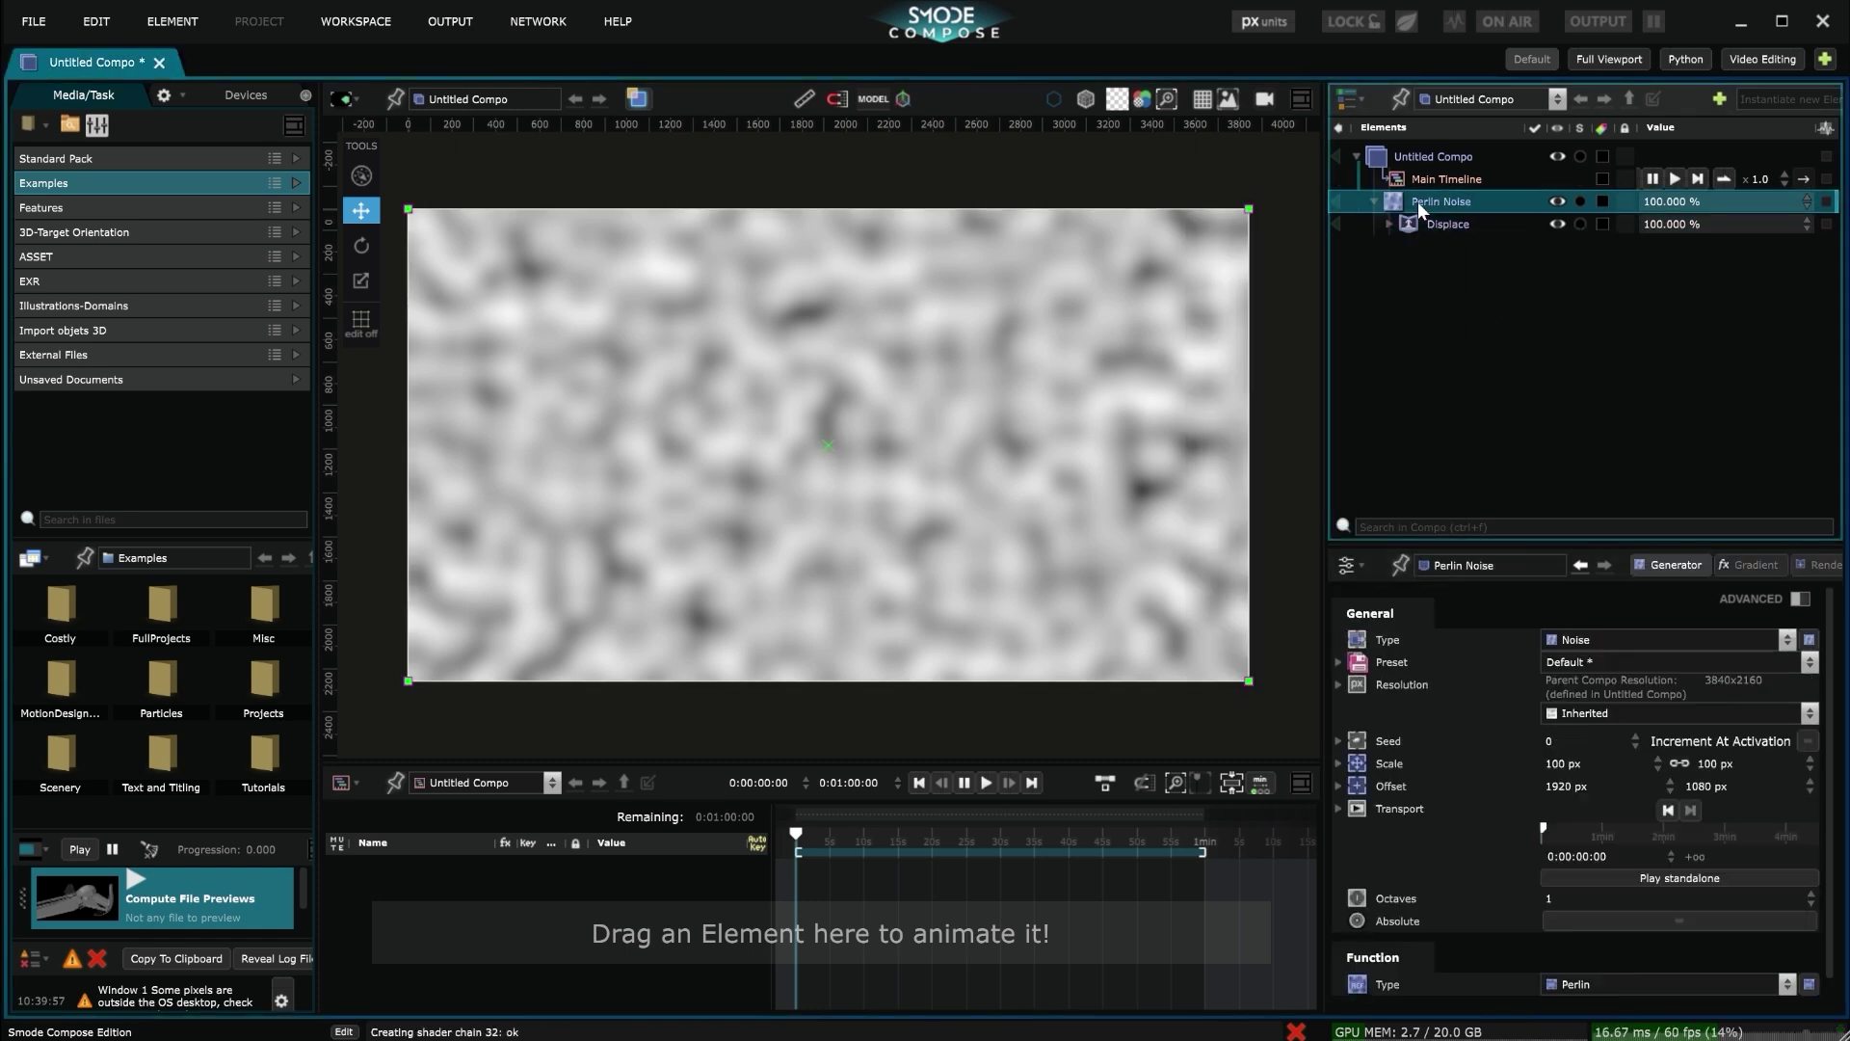
key(Delete)
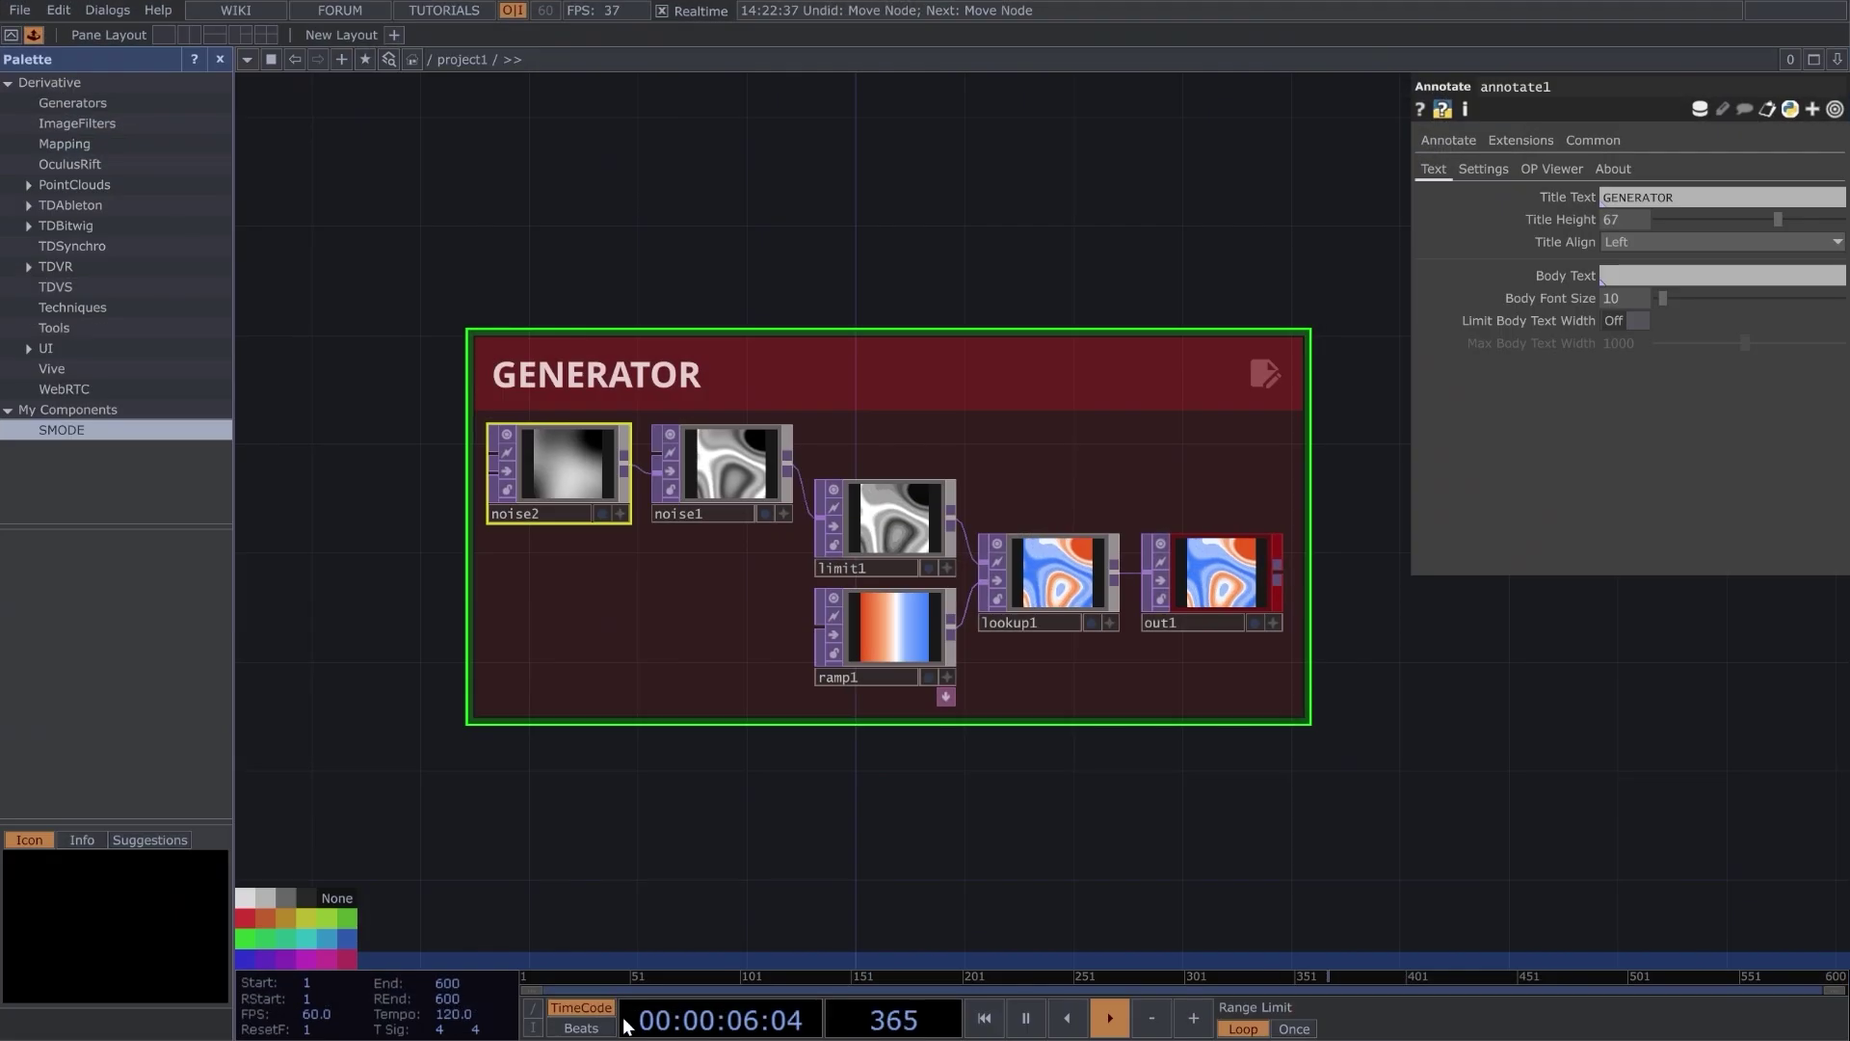
Return to TouchDesigner and examine the GENERATOR and MODIFIER networks side by side
scroll(1019, 788, down, 3)
scroll(1021, 785, down, 2)
drag(1214, 743, 1133, 546)
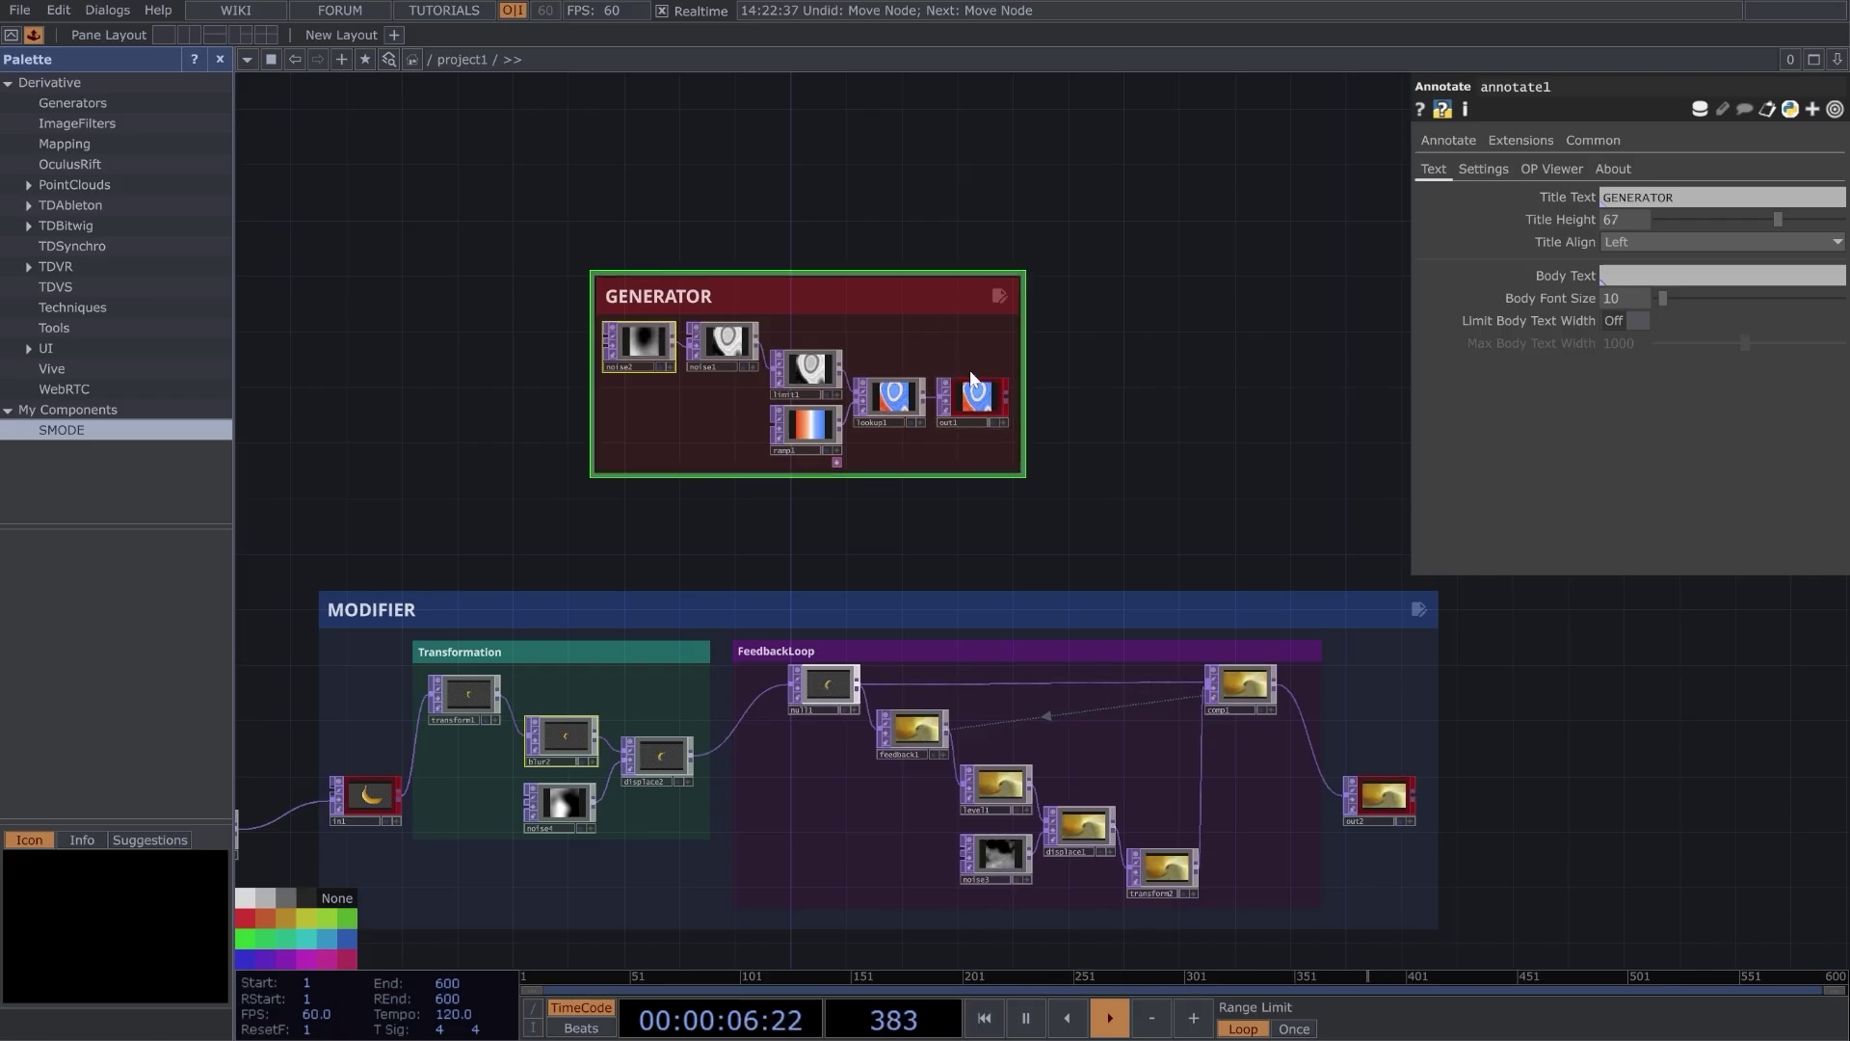
scroll(976, 406, up, 5)
scroll(978, 424, down, 5)
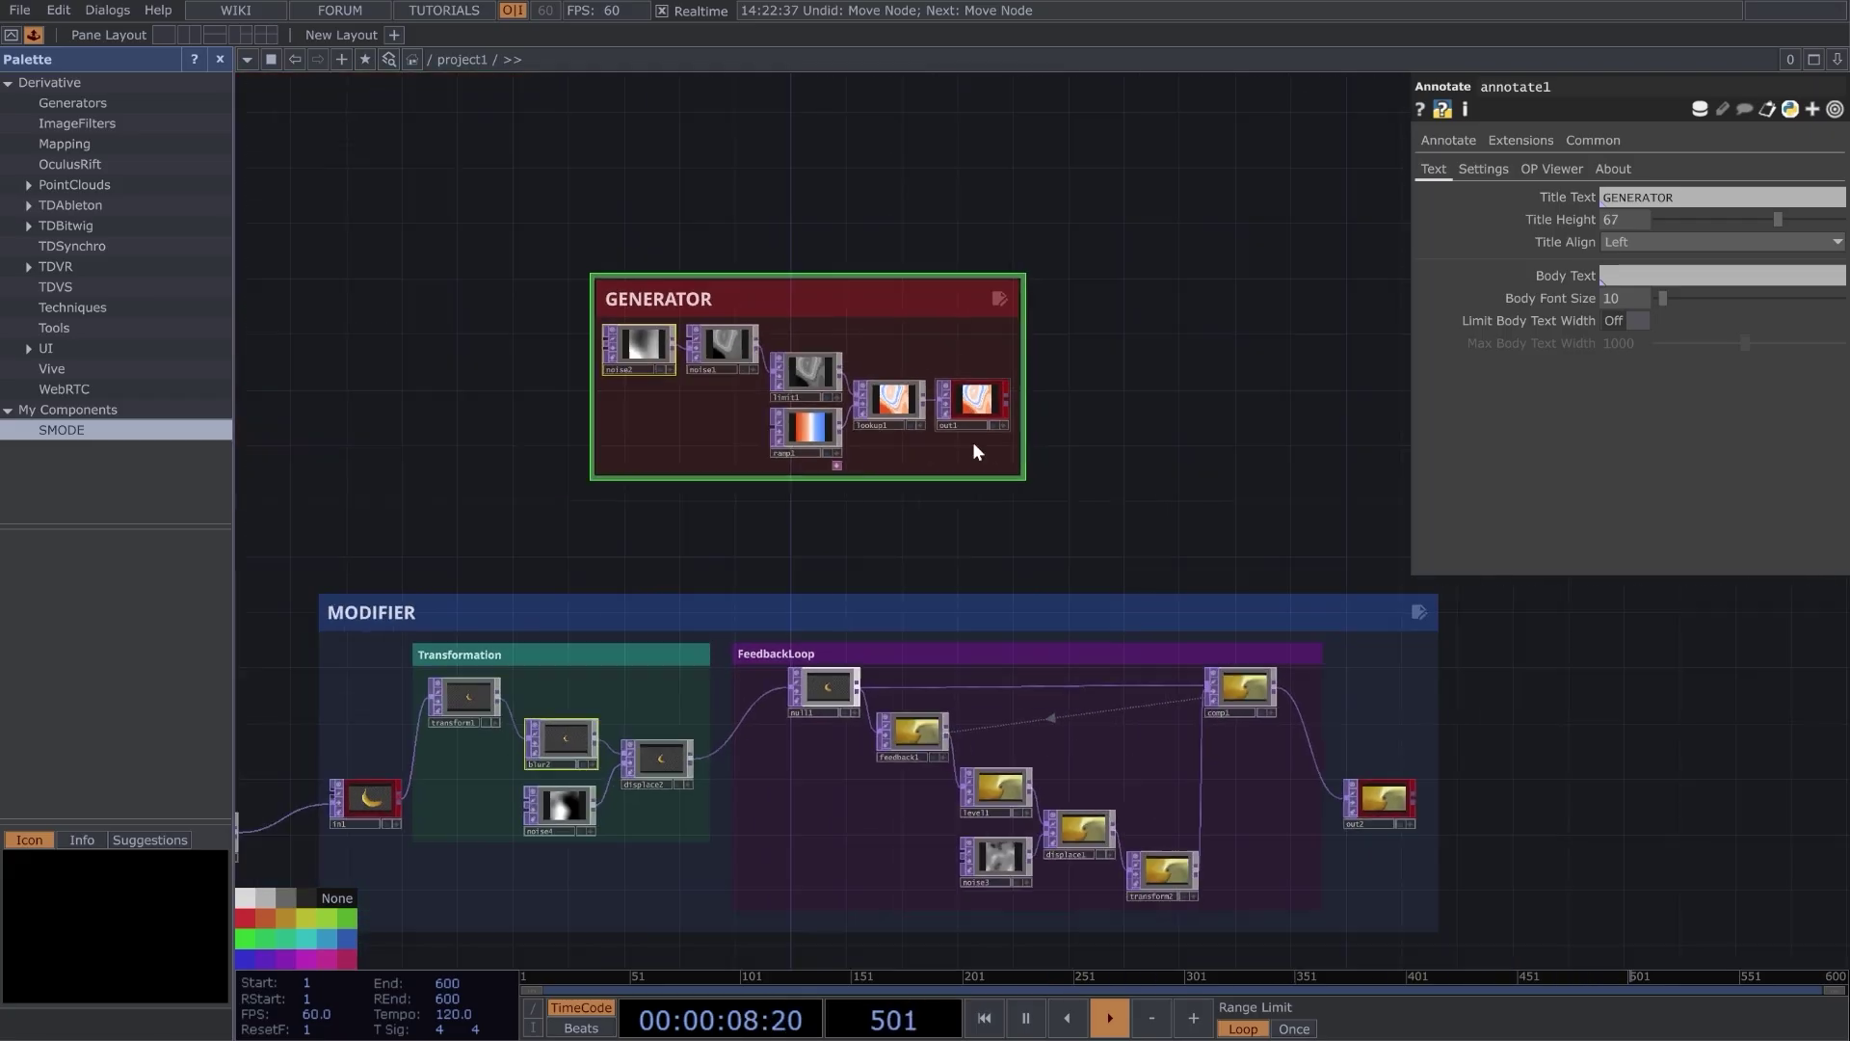
drag(806, 515, 815, 451)
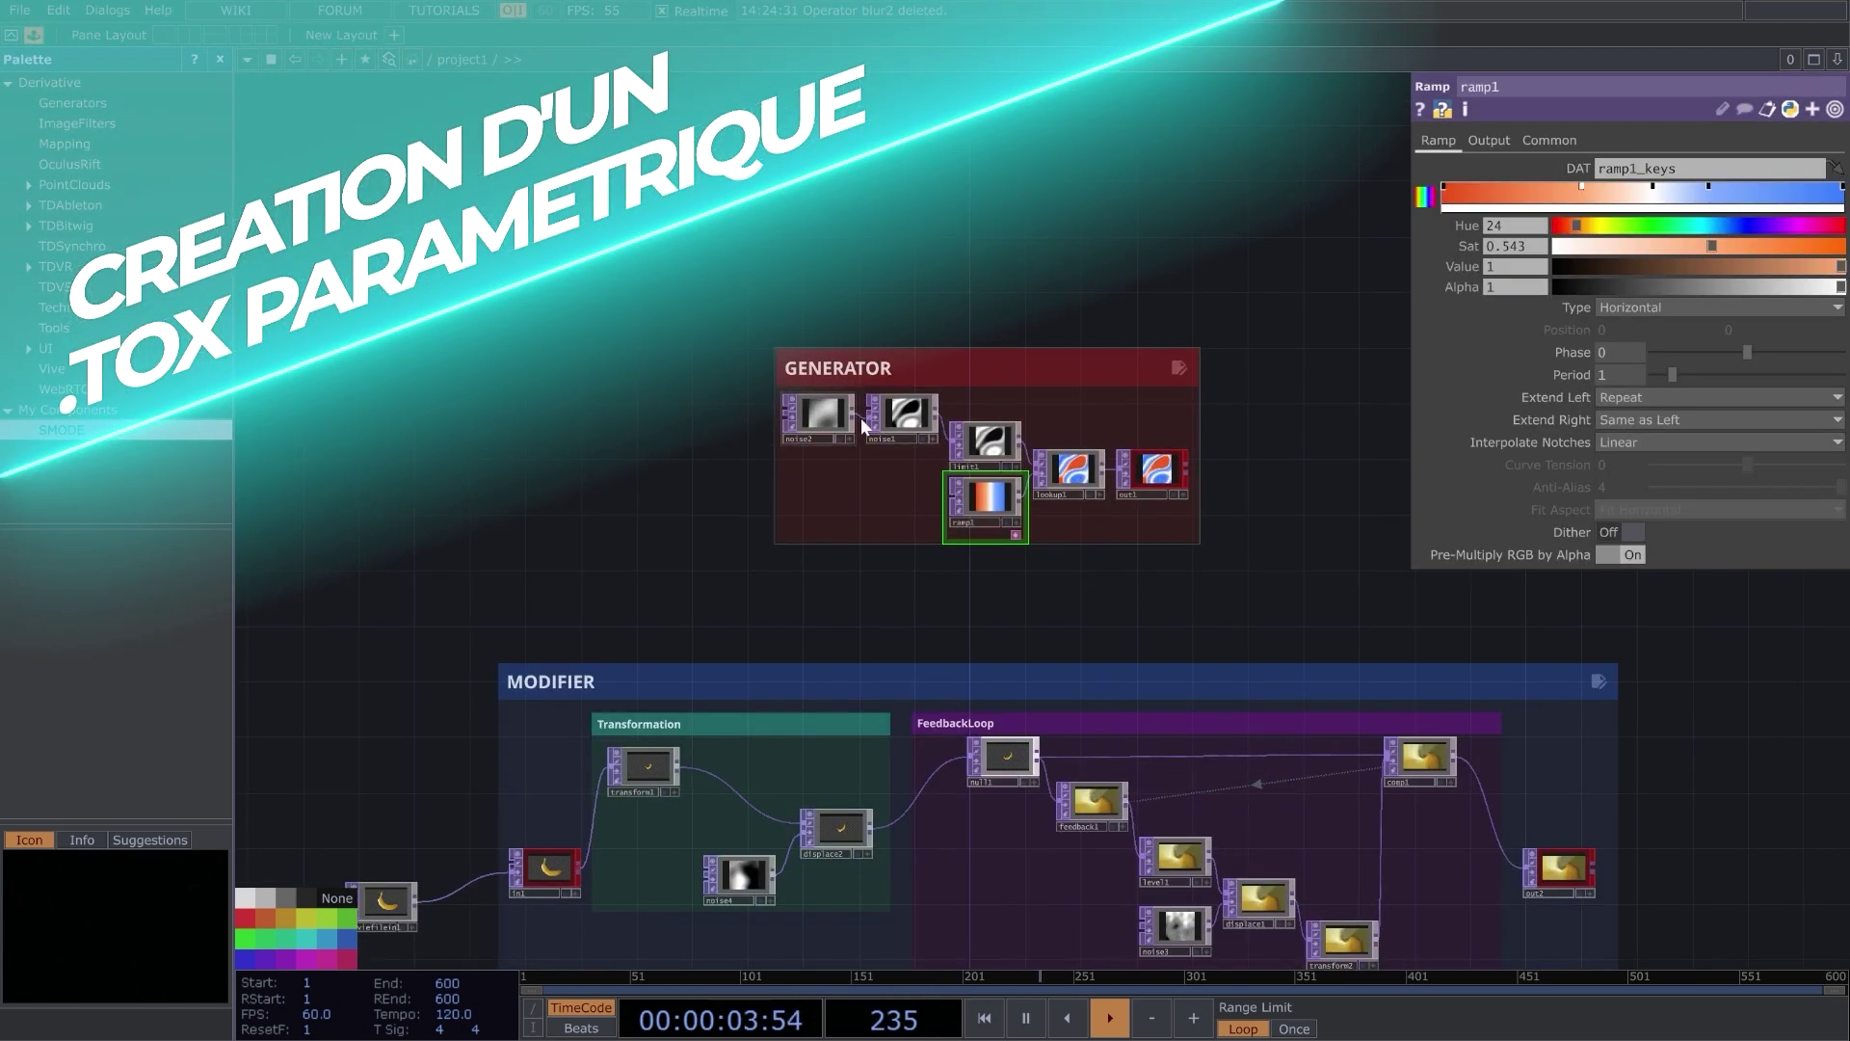
Collapse the GENERATOR annotation and all of its nodes into a single Base component
scroll(862, 424, up, 4)
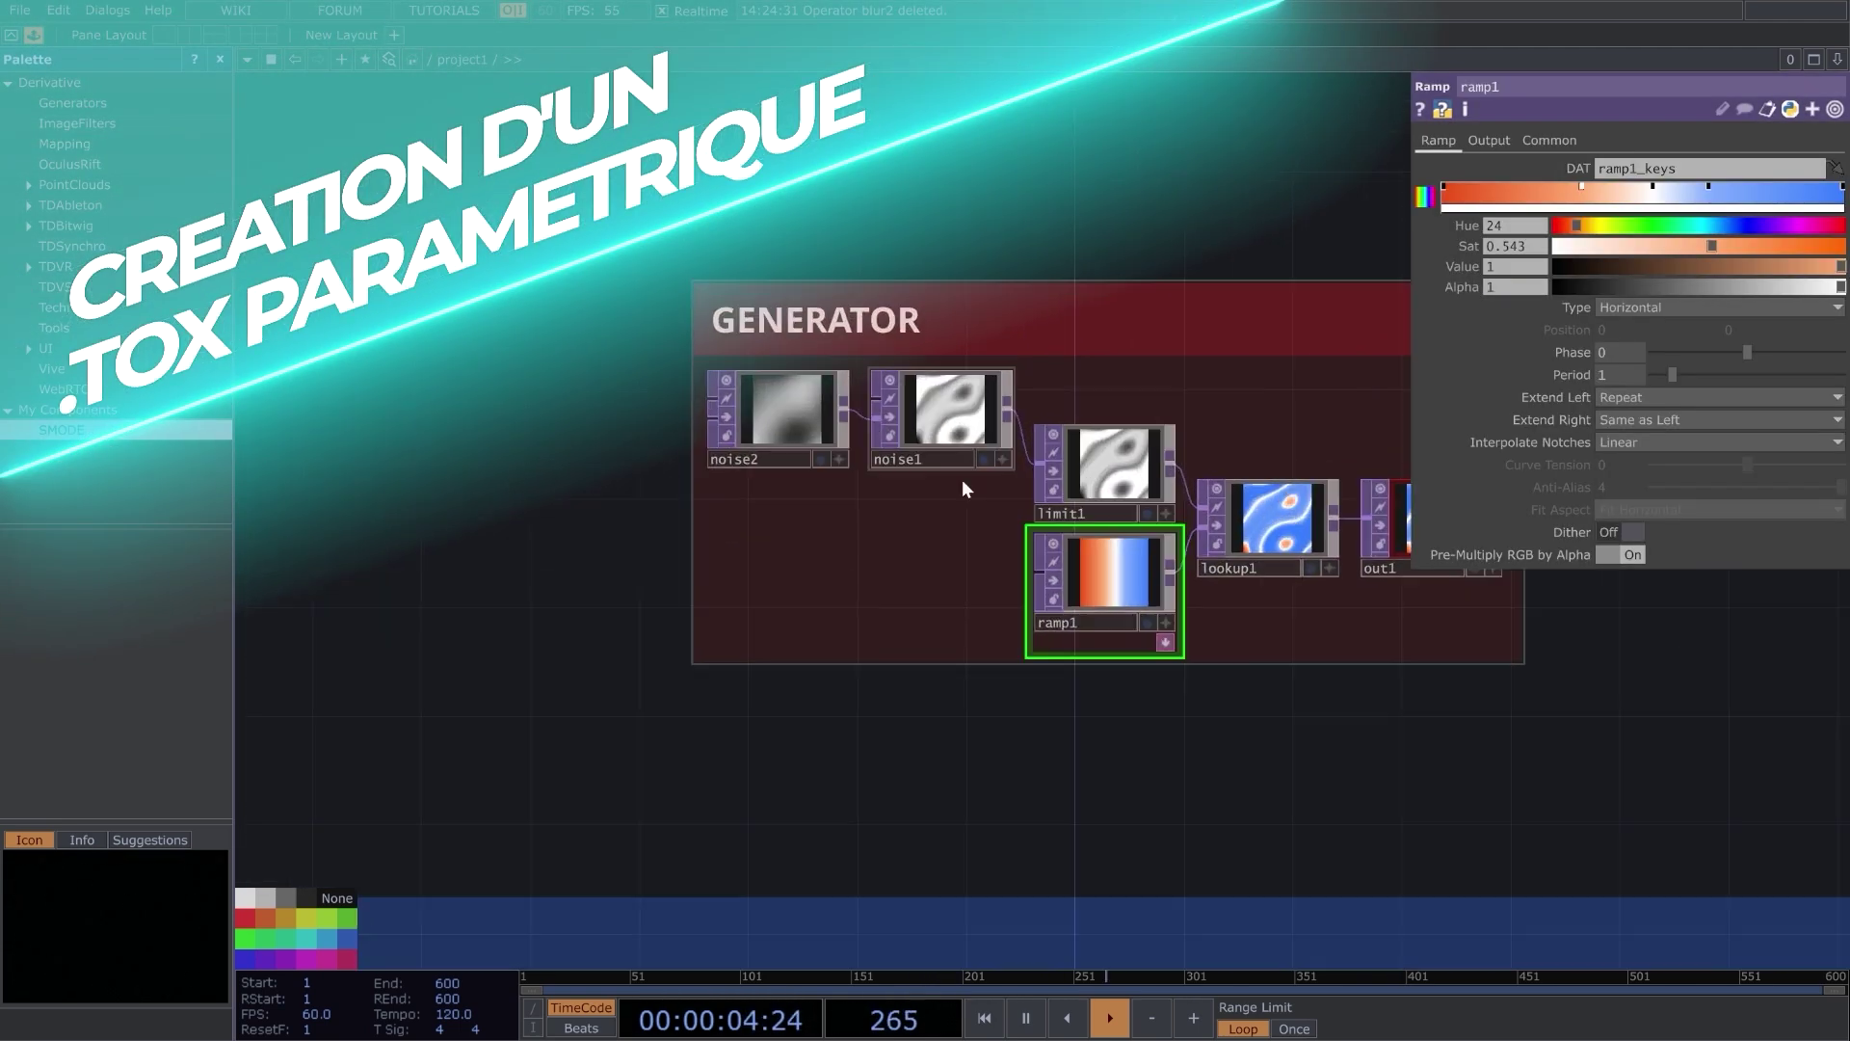
drag(1296, 727, 995, 793)
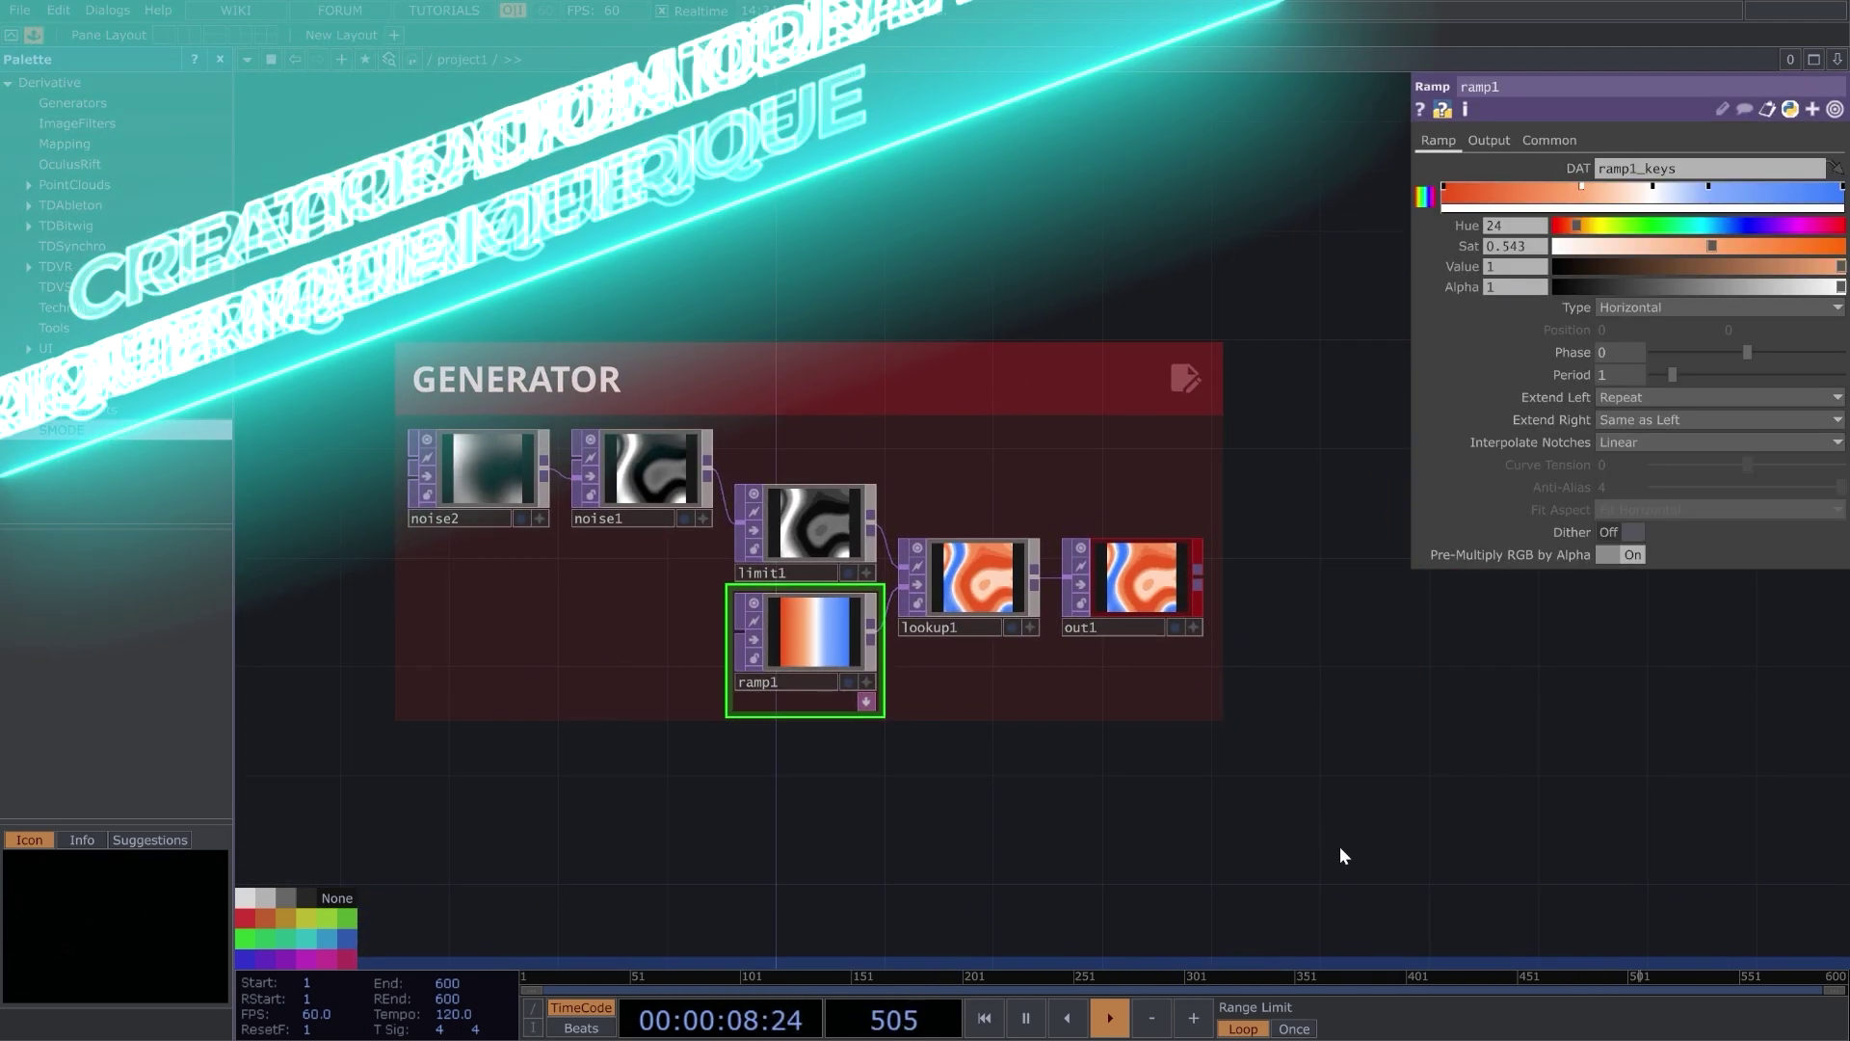
drag(1338, 851, 357, 256)
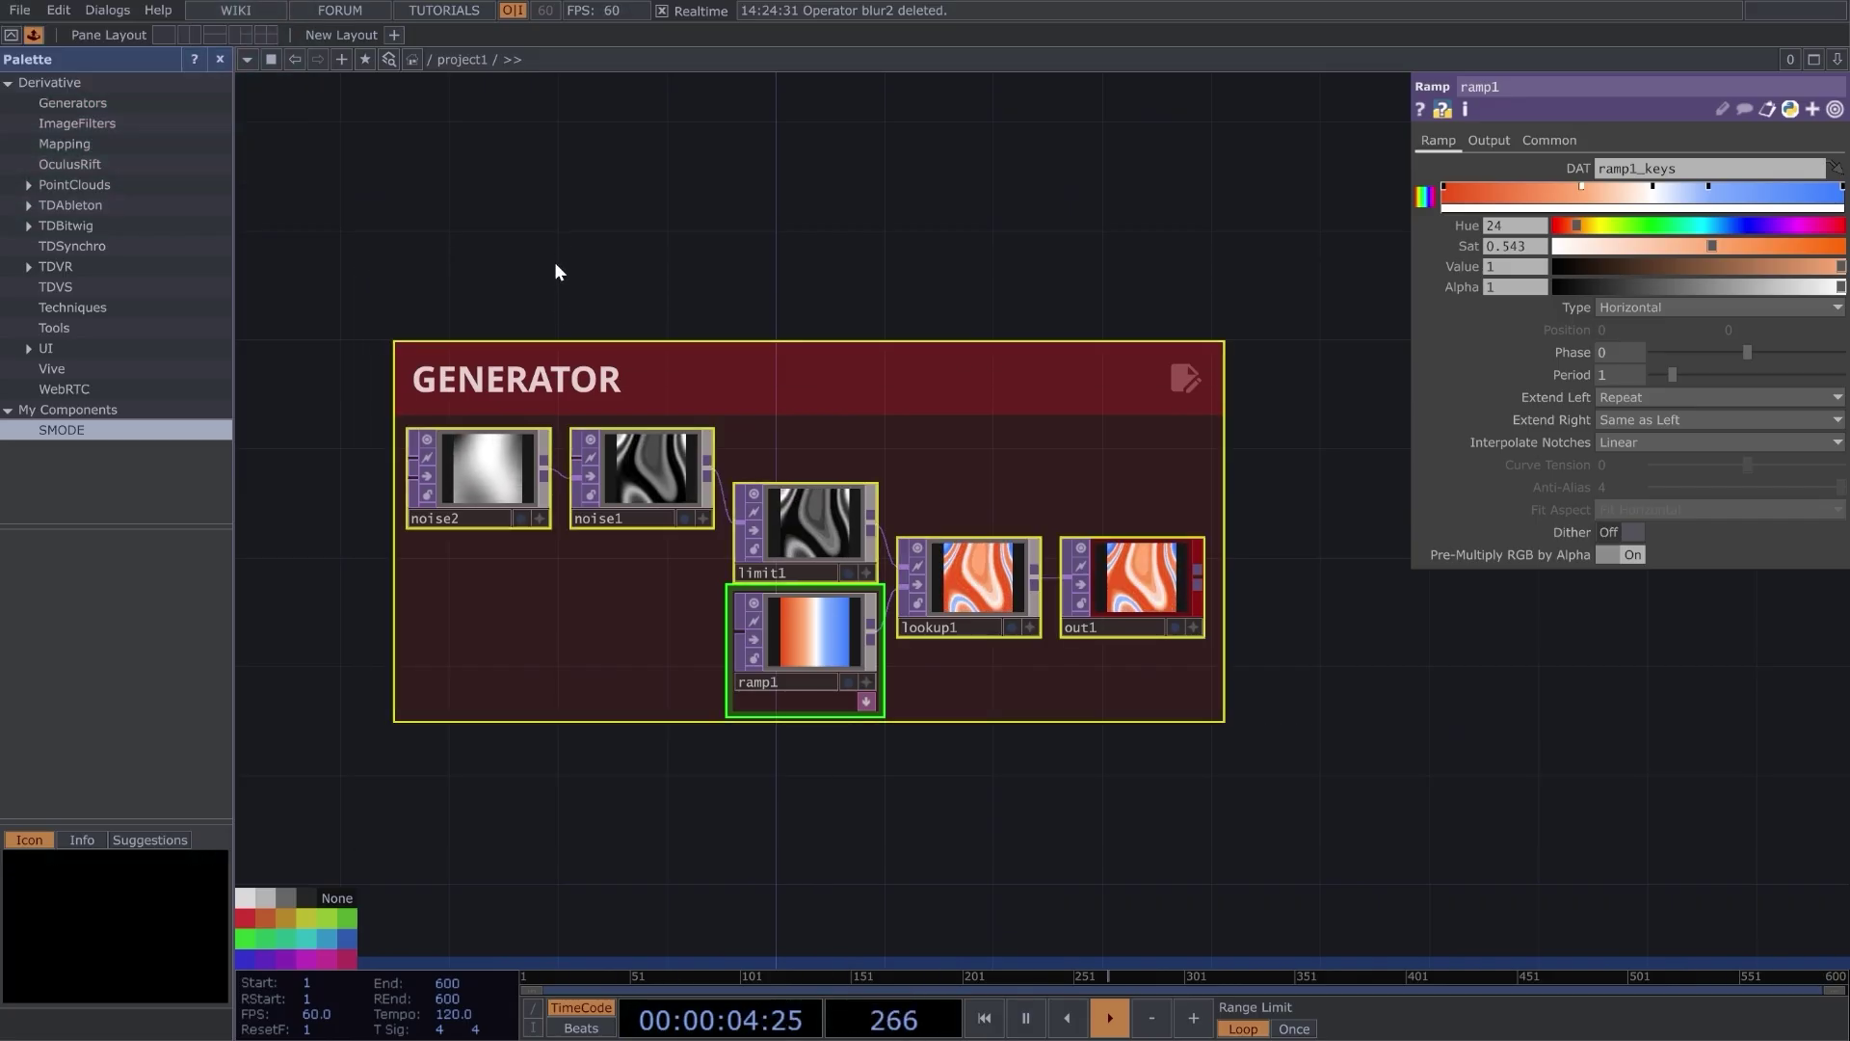
right_click(668, 616)
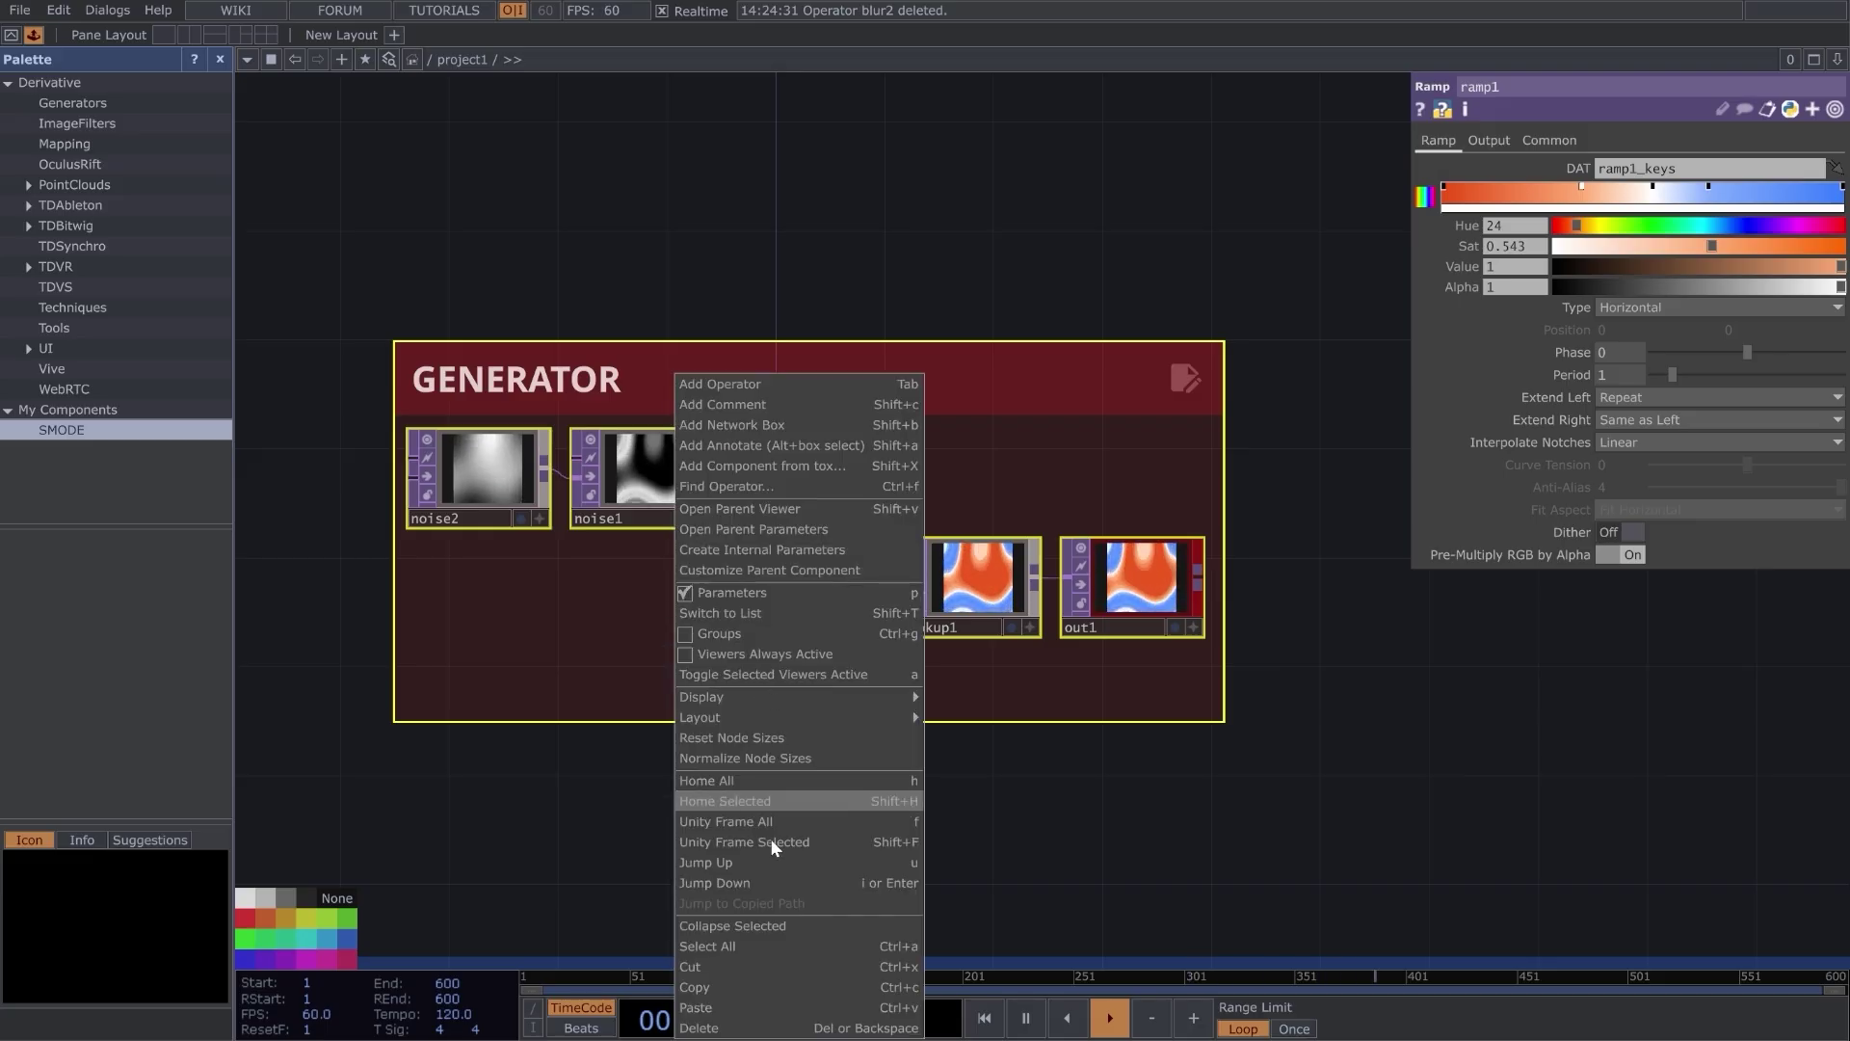
click(746, 925)
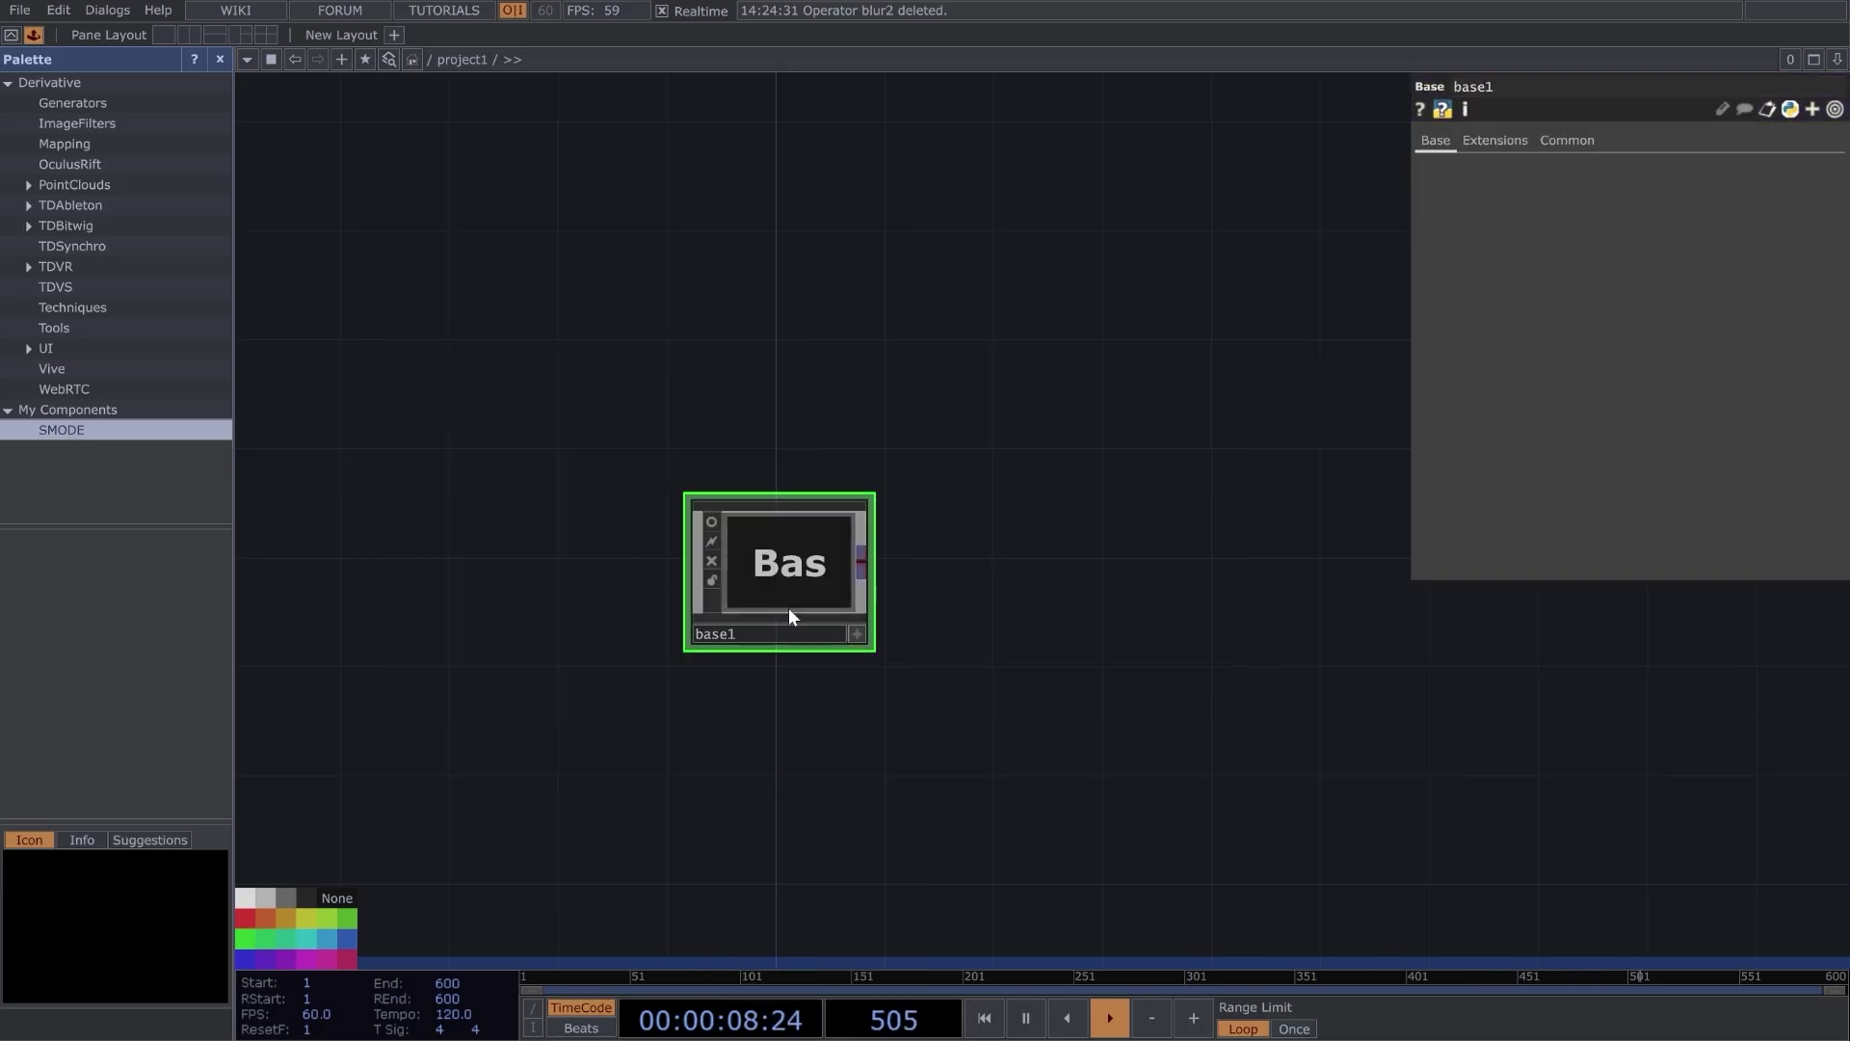
Turn on the viewer of the base1 component so its node shows the generated image
scroll(762, 564, up, 3)
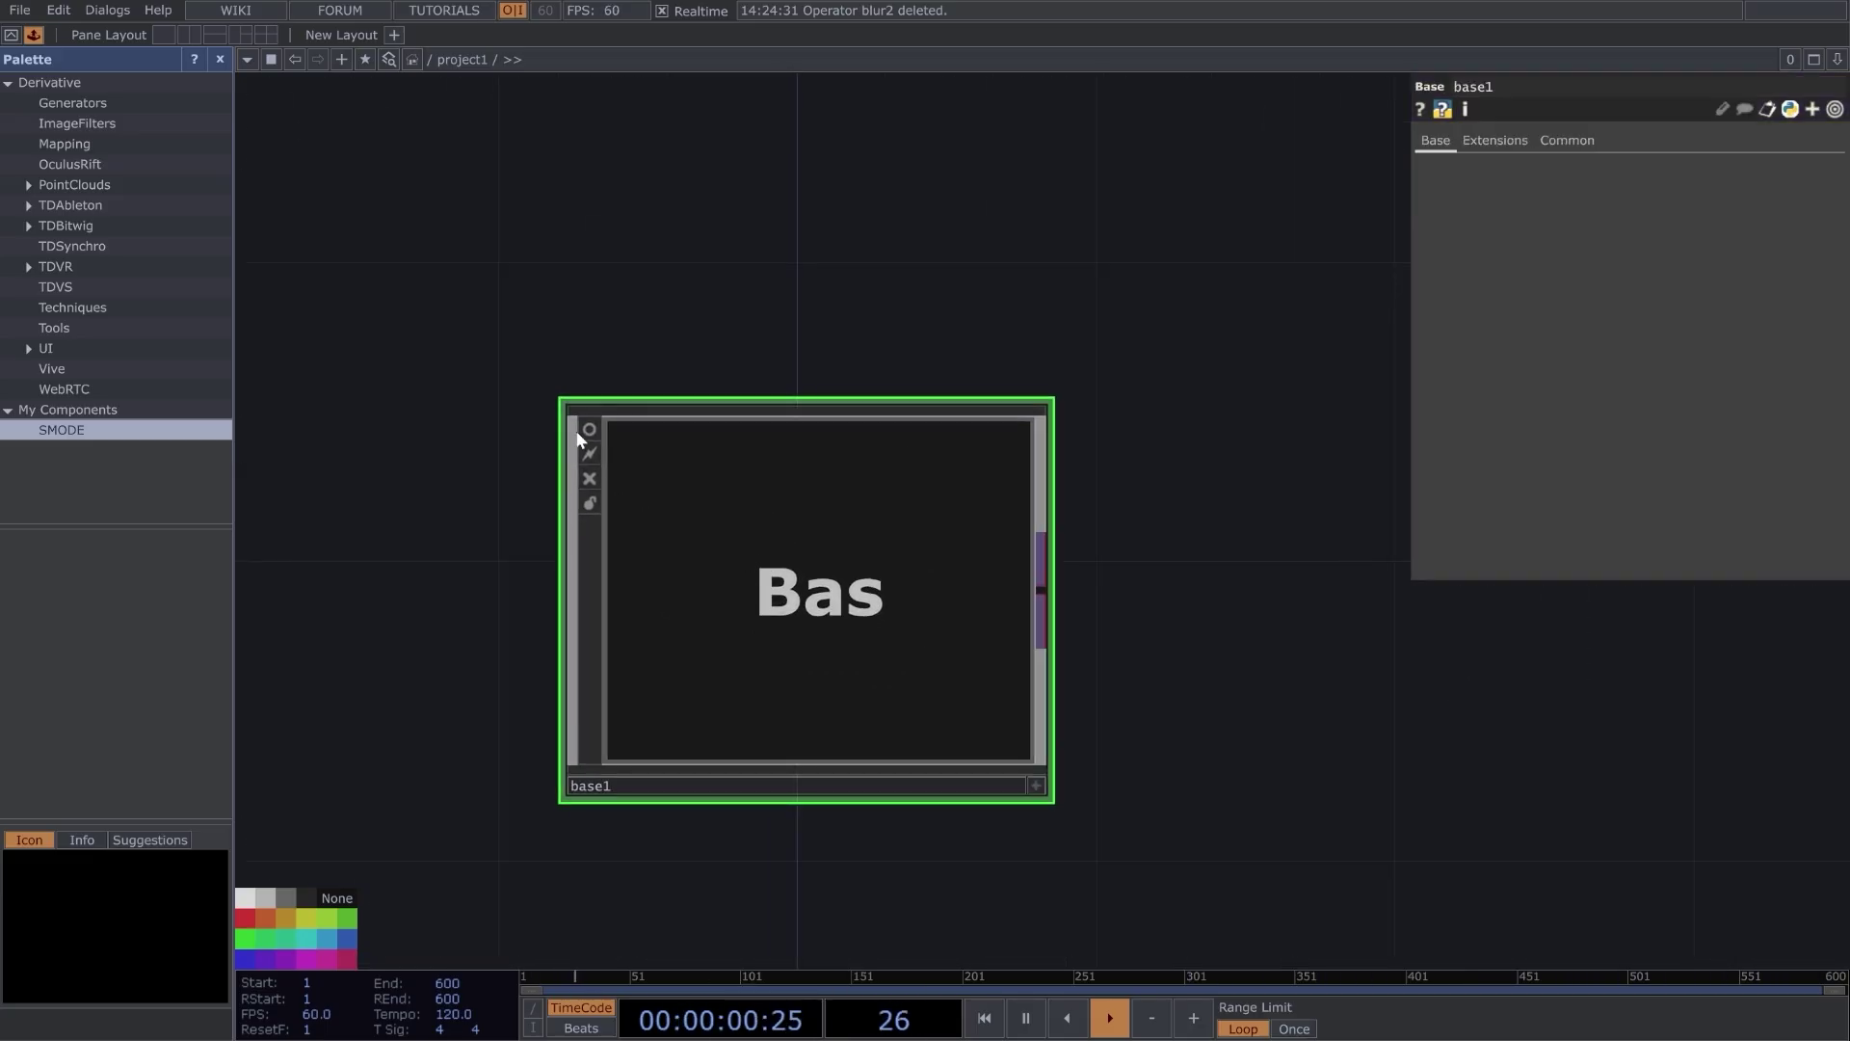
click(592, 429)
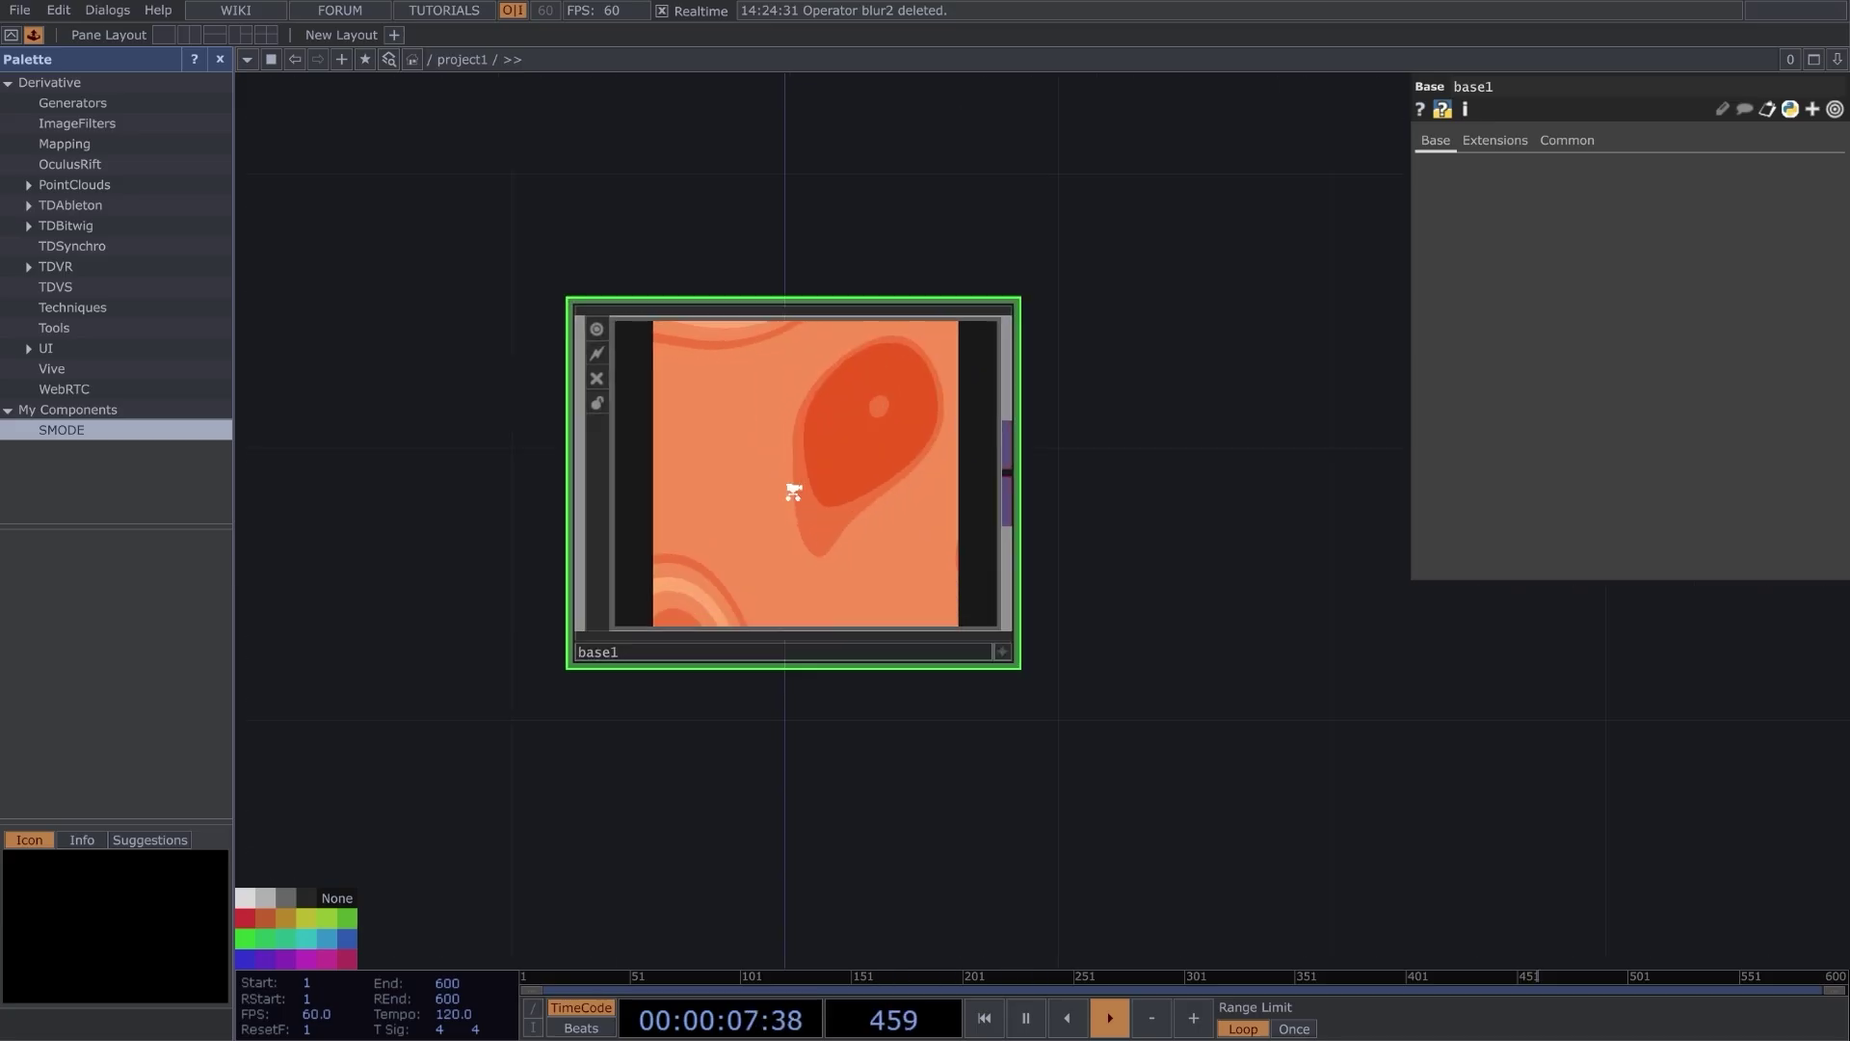
scroll(793, 491, up, 3)
Open base1's parameters in a floating window and place it beside the network
right_click(800, 258)
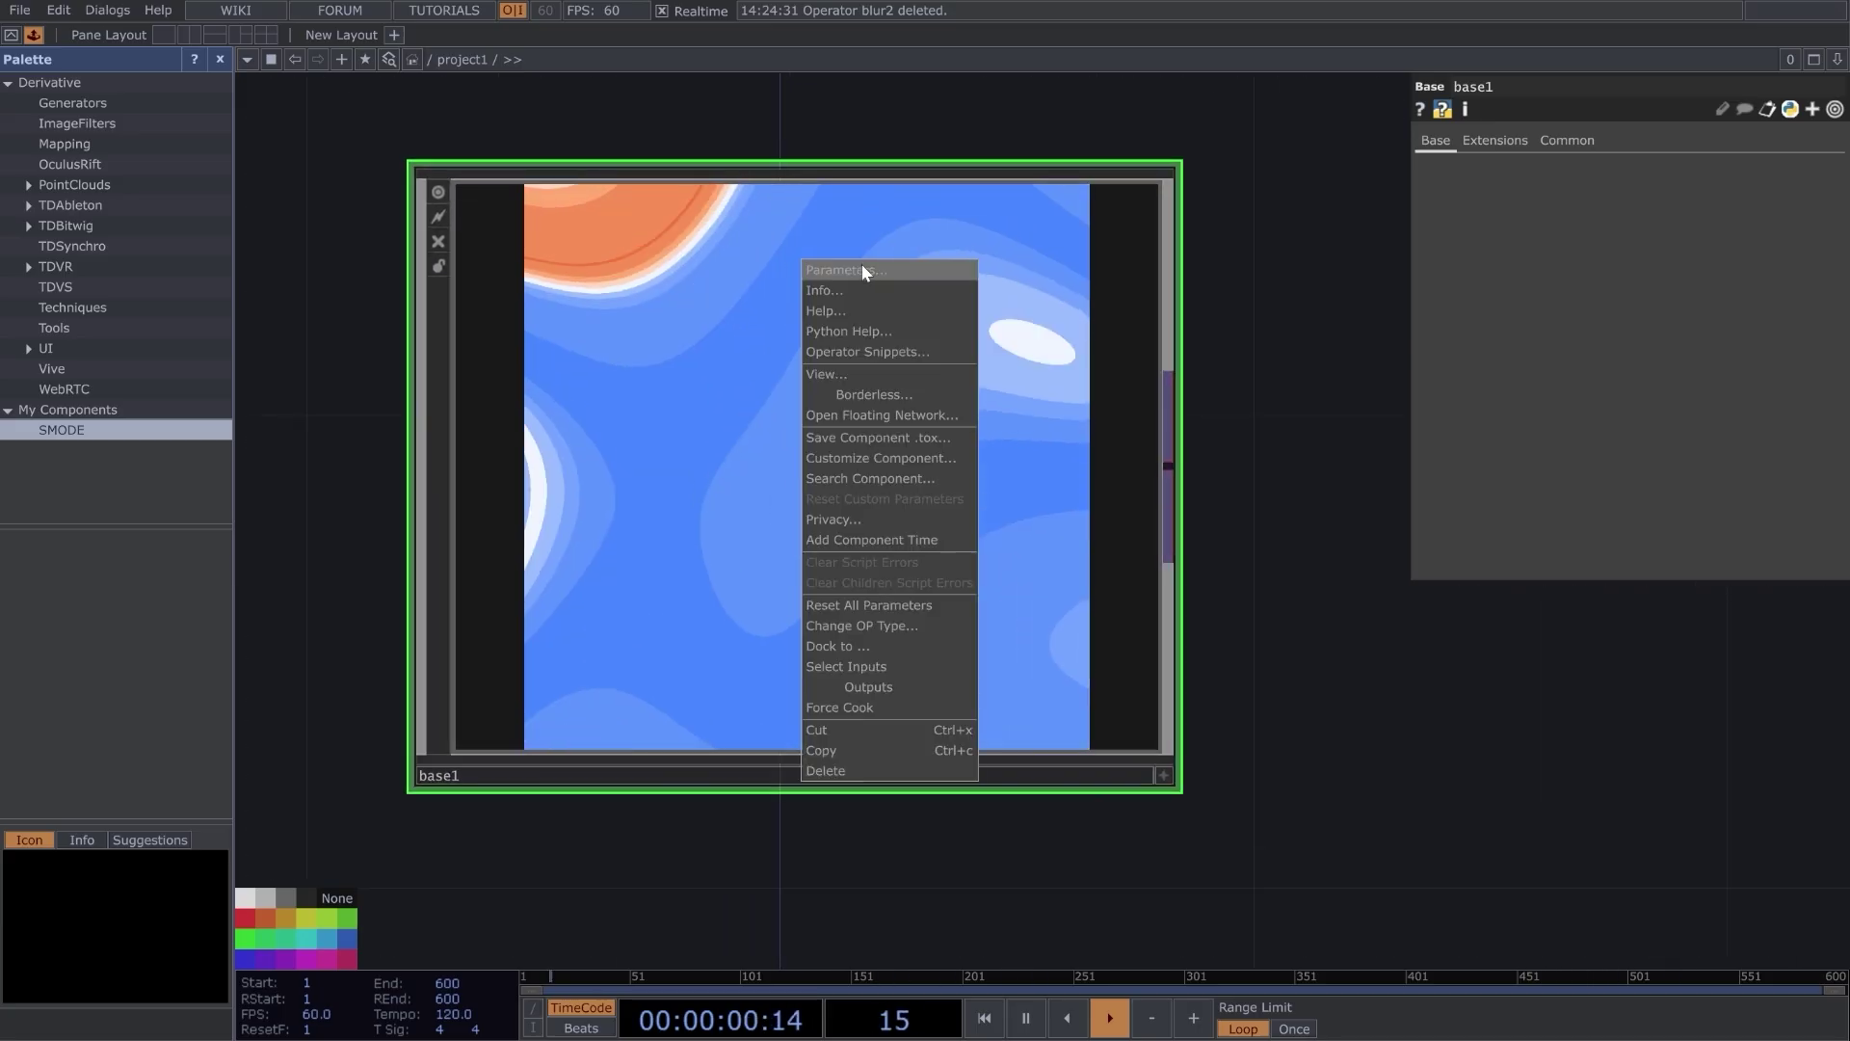
click(857, 271)
drag(847, 35, 1616, 452)
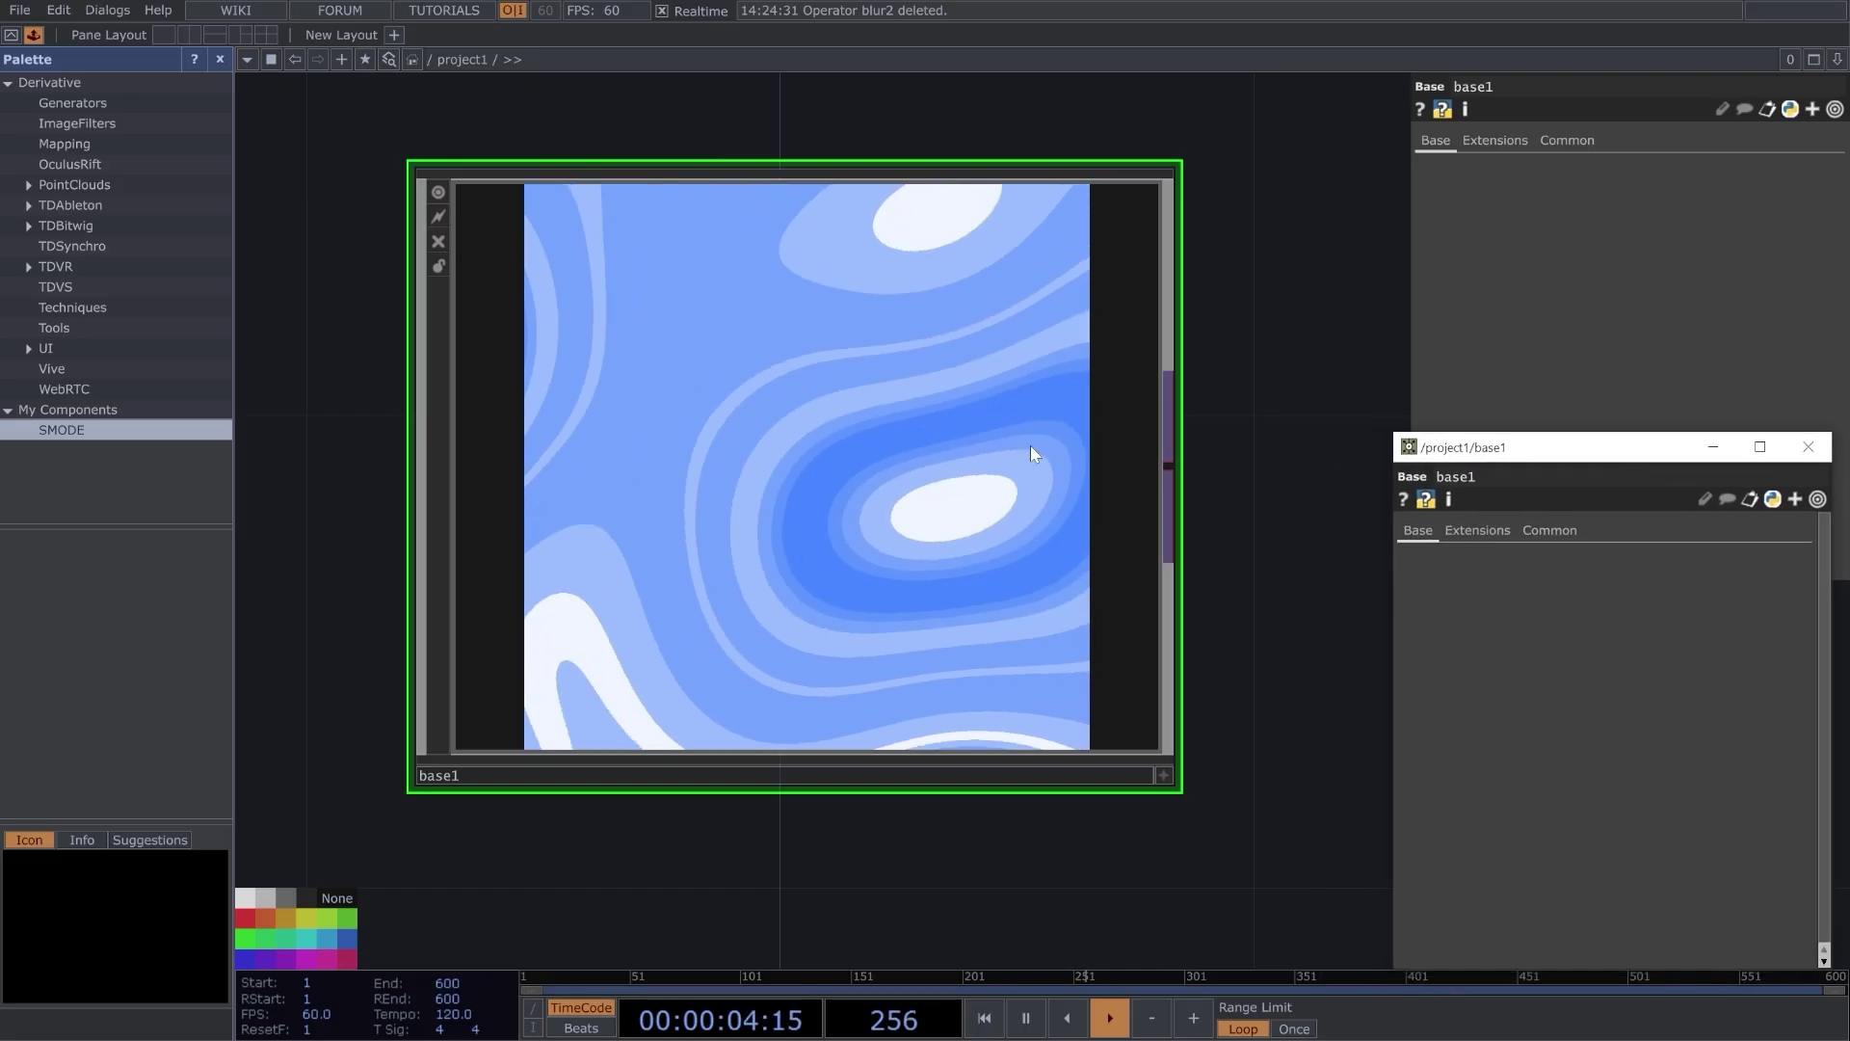
Open the Component Editor for base1 and place it next to the floating parameter window
right_click(779, 439)
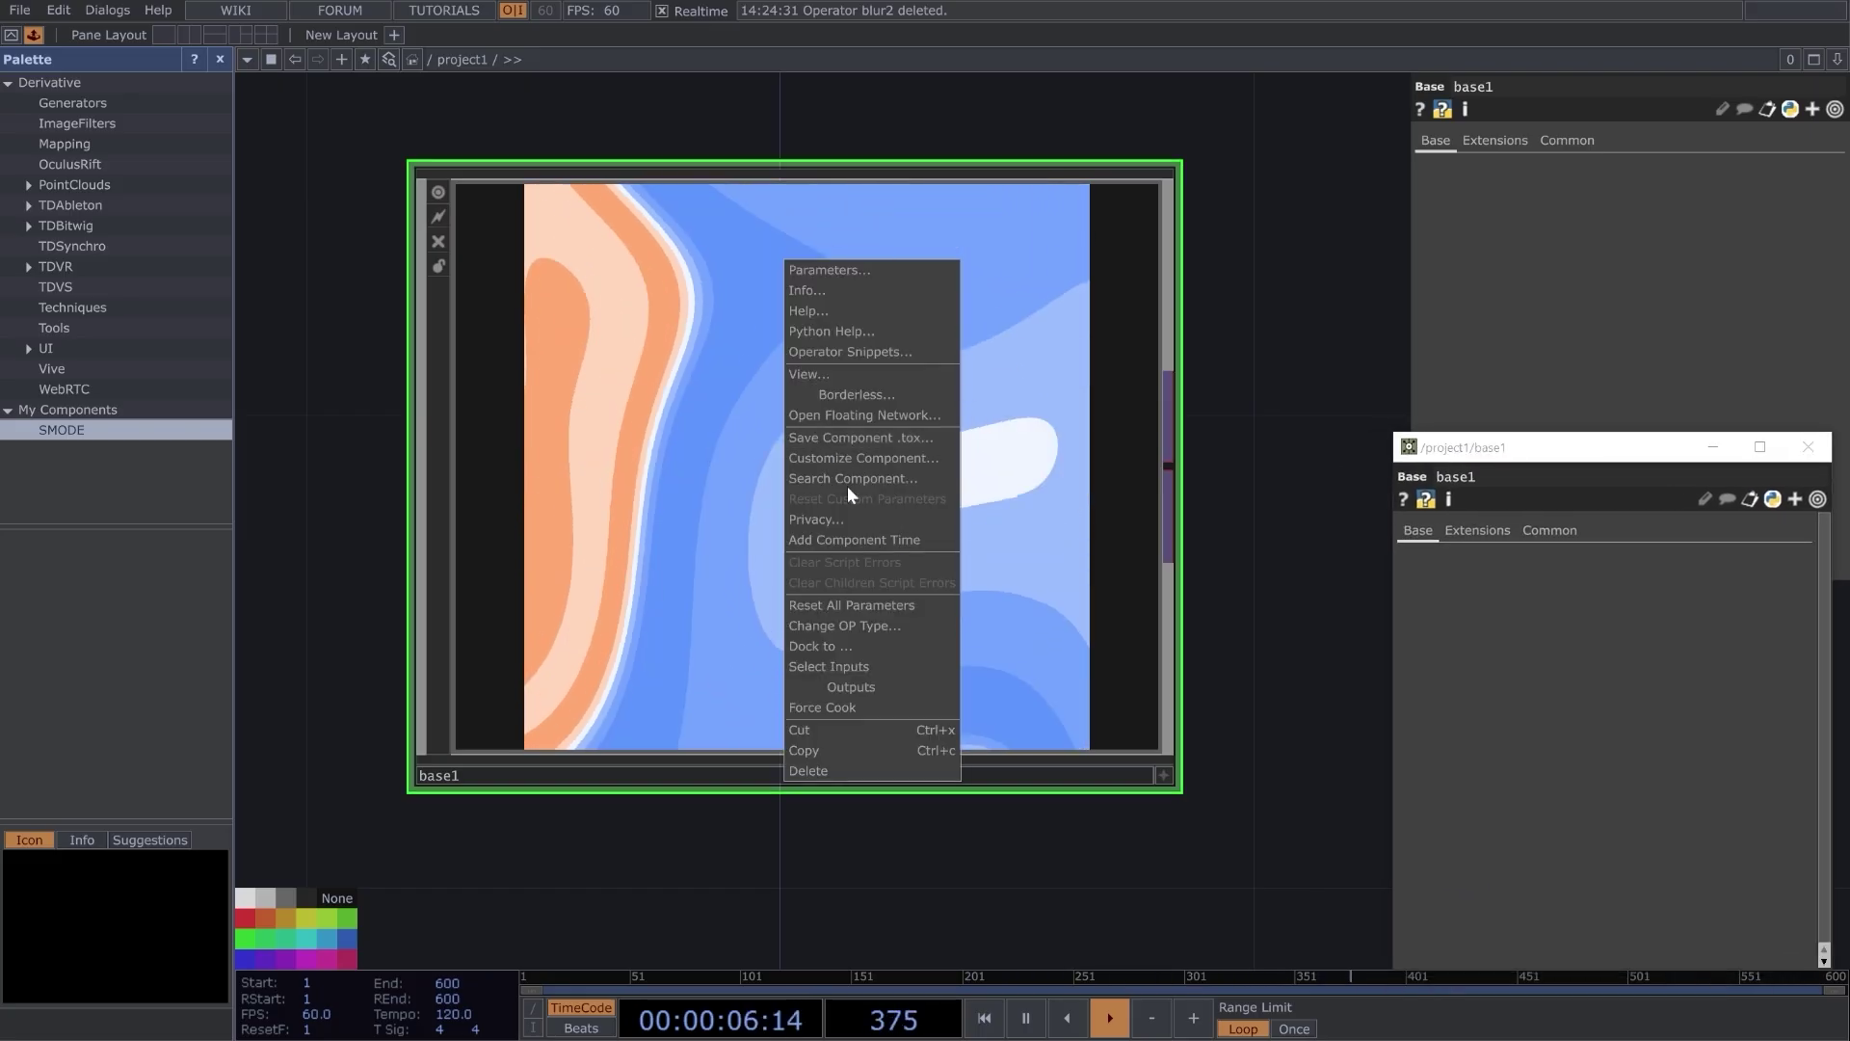
click(844, 453)
drag(774, 84, 1112, 179)
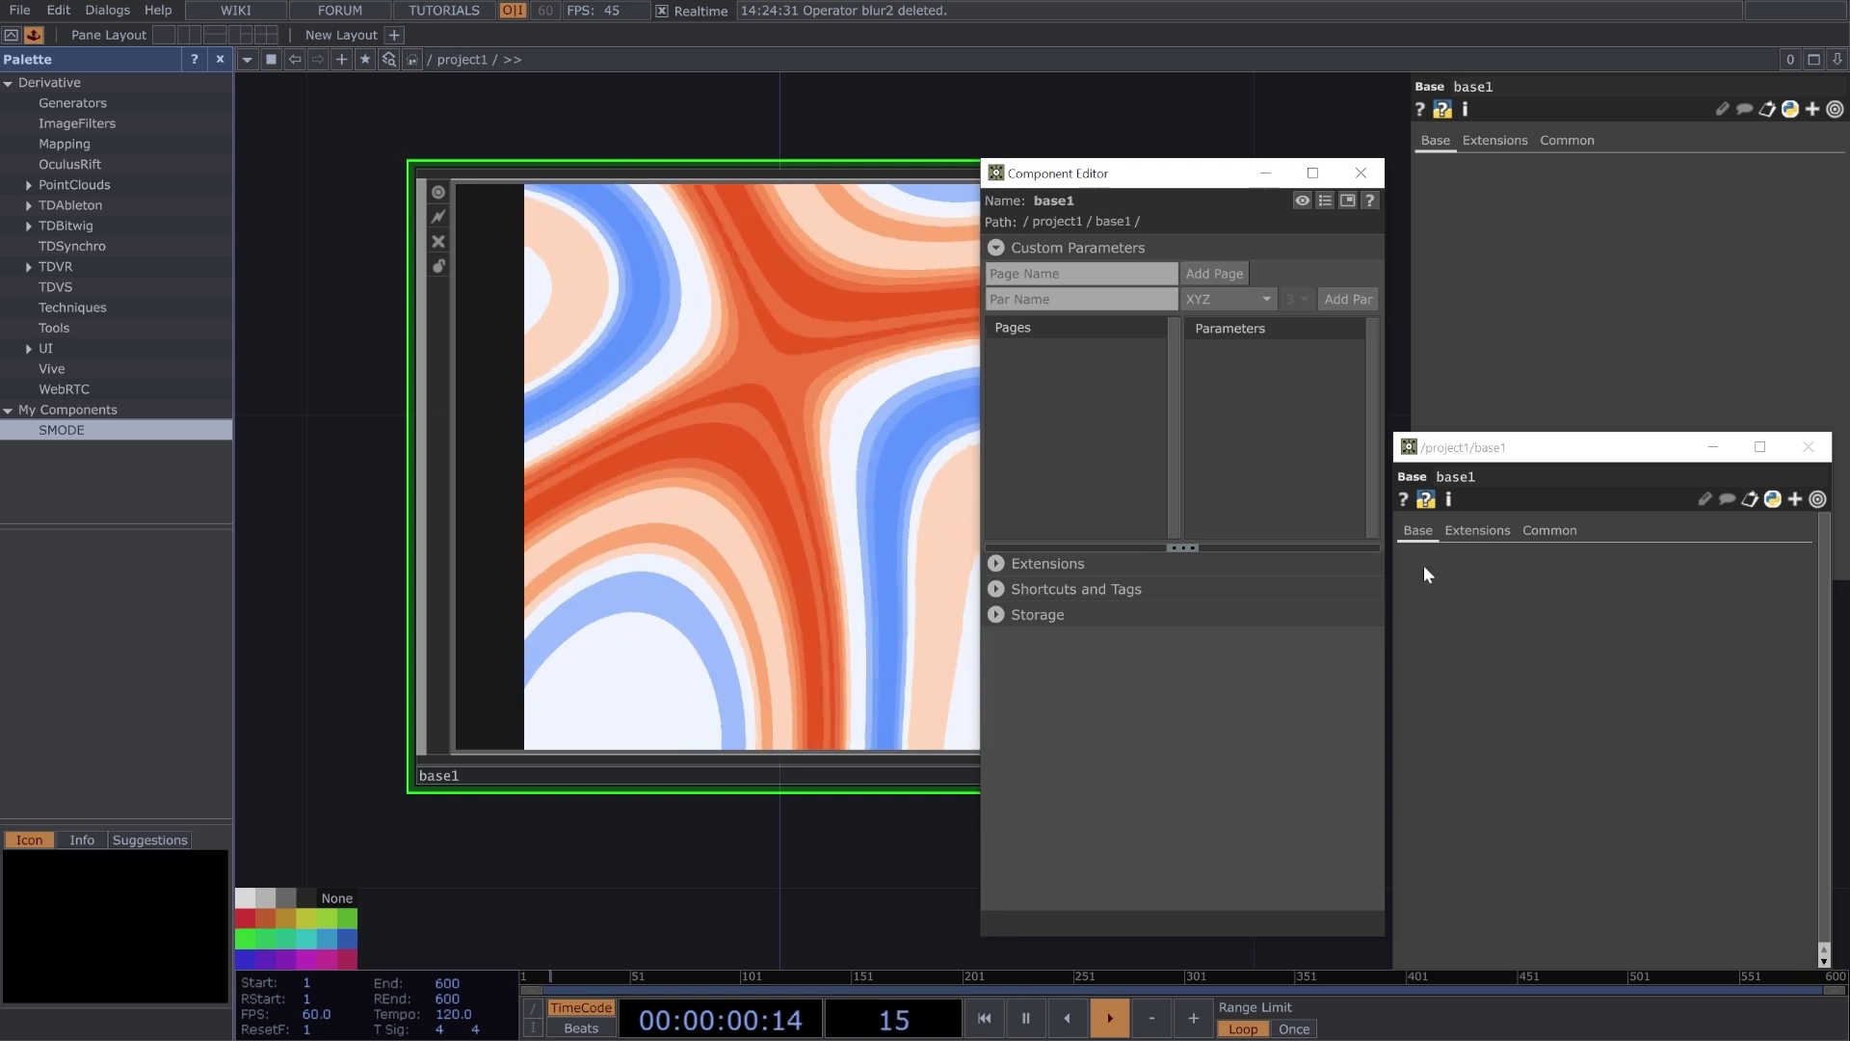
drag(718, 879, 651, 880)
scroll(656, 881, down, 2)
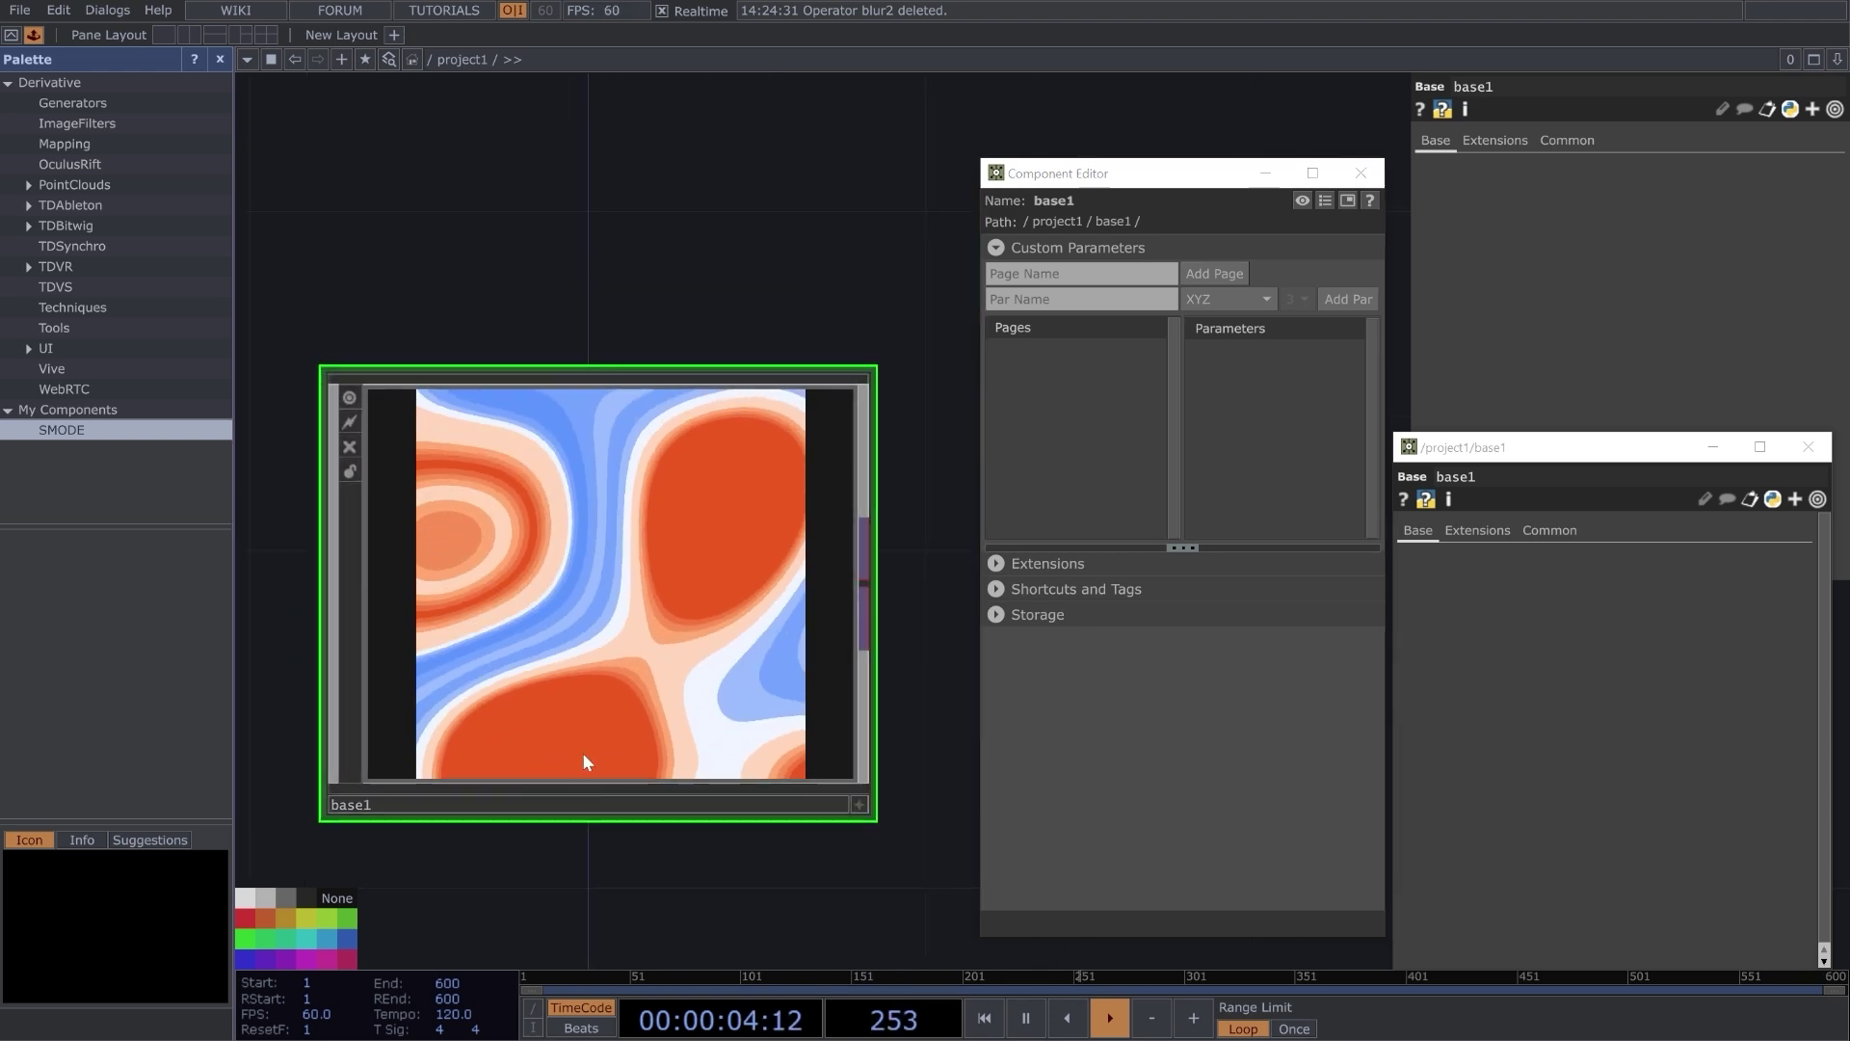
Inside base1, expose noise2's Period as a custom parameter of base1, binding the new parameter as master
scroll(530, 629, up, 3)
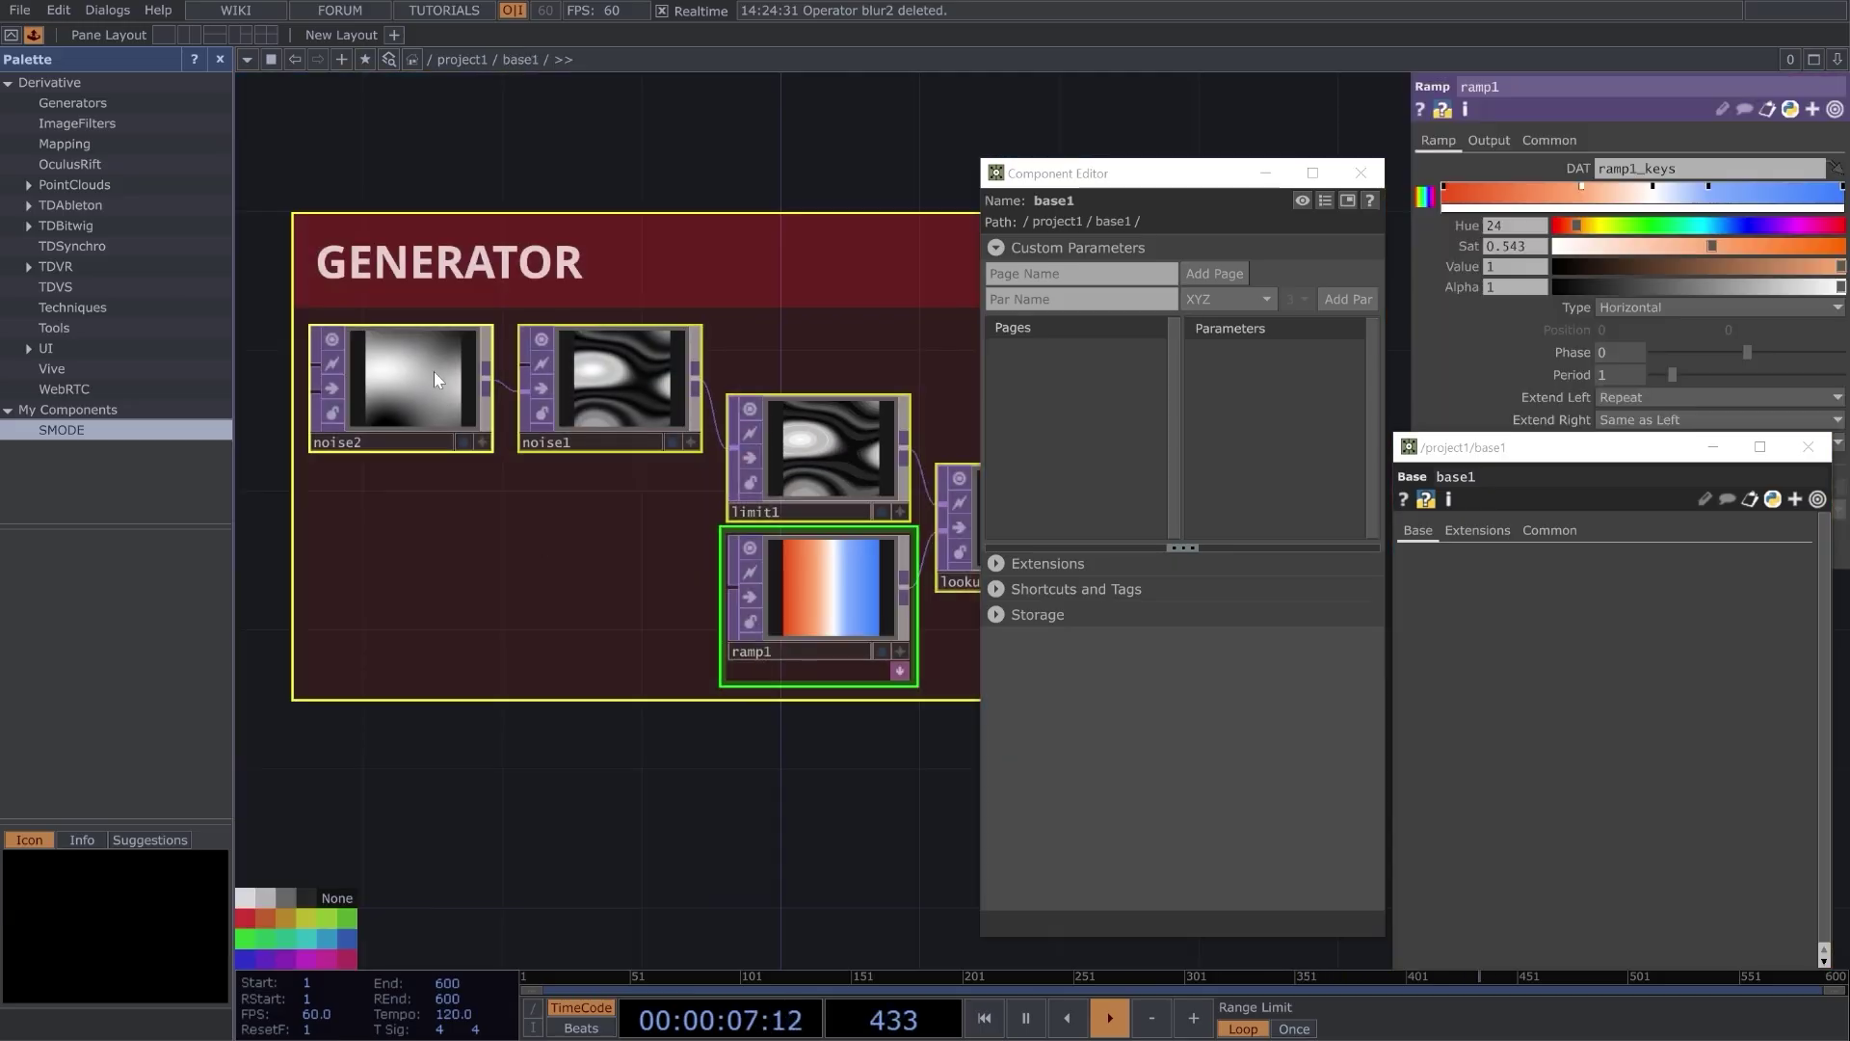
click(424, 380)
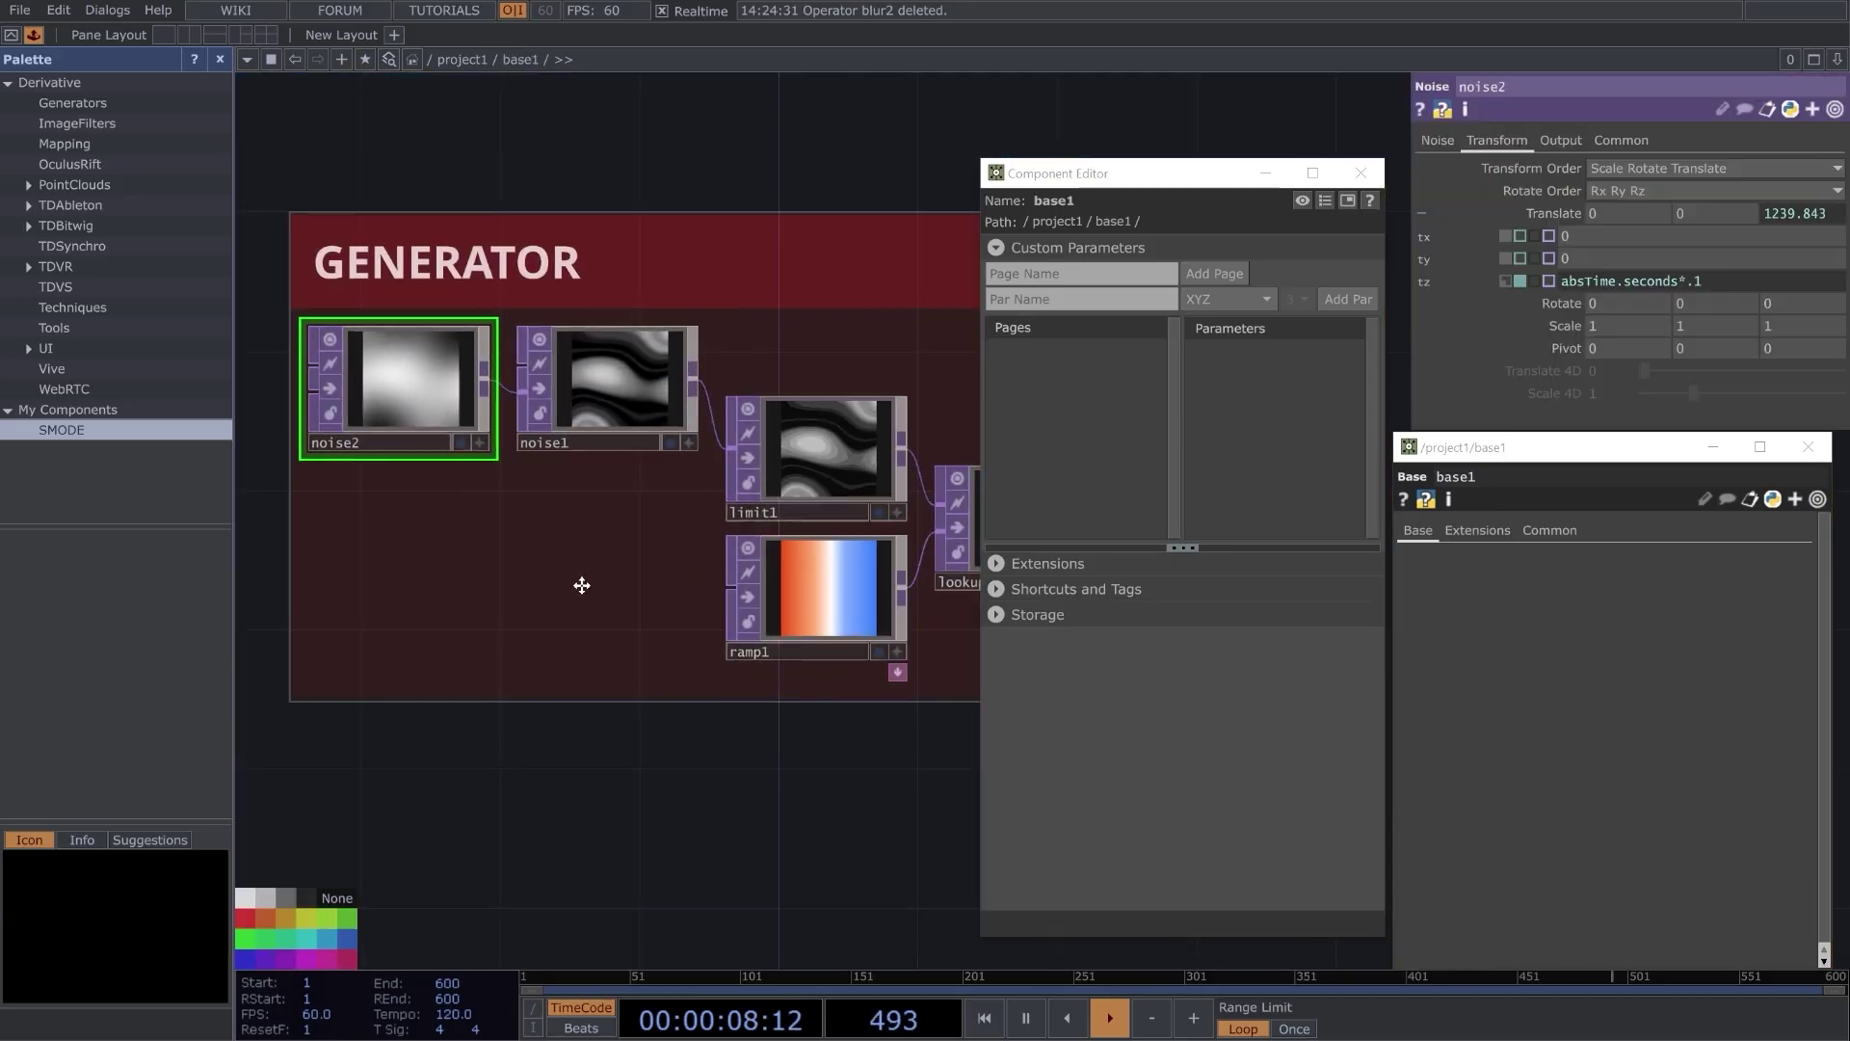
drag(582, 582, 483, 572)
scroll(483, 572, down, 3)
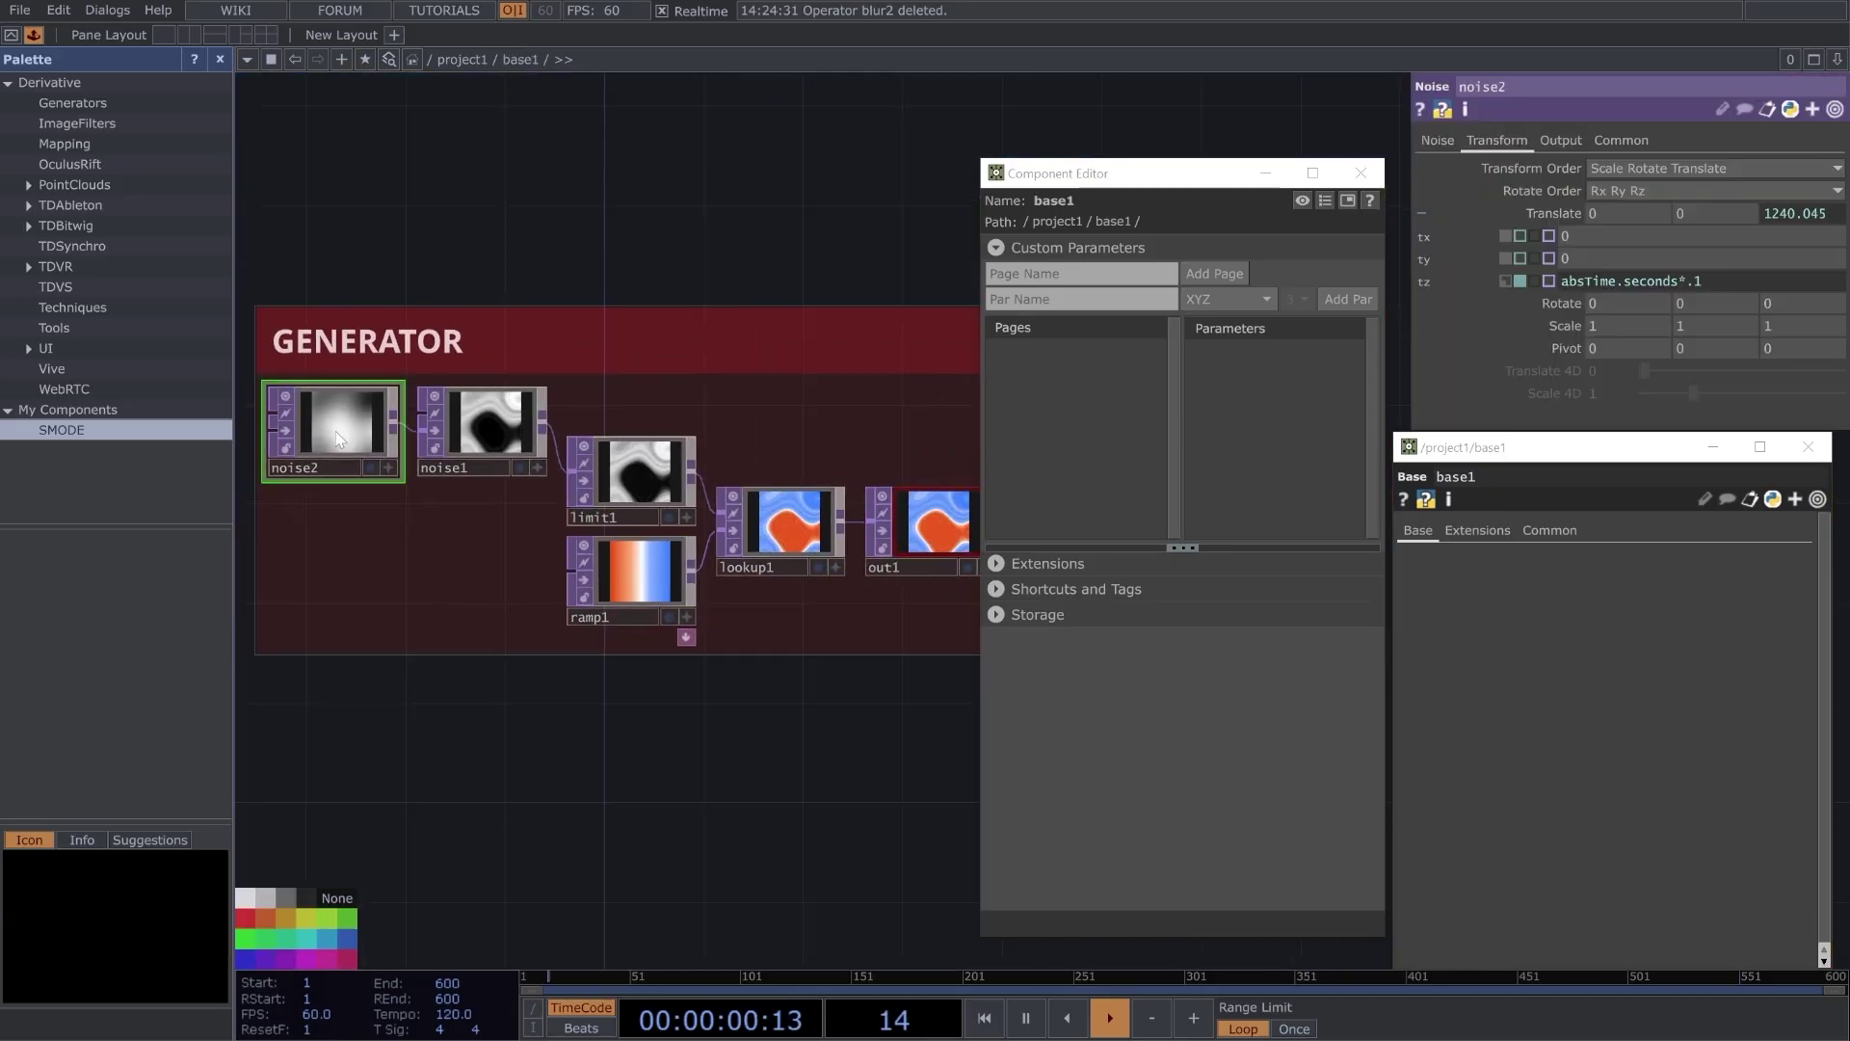
click(1439, 141)
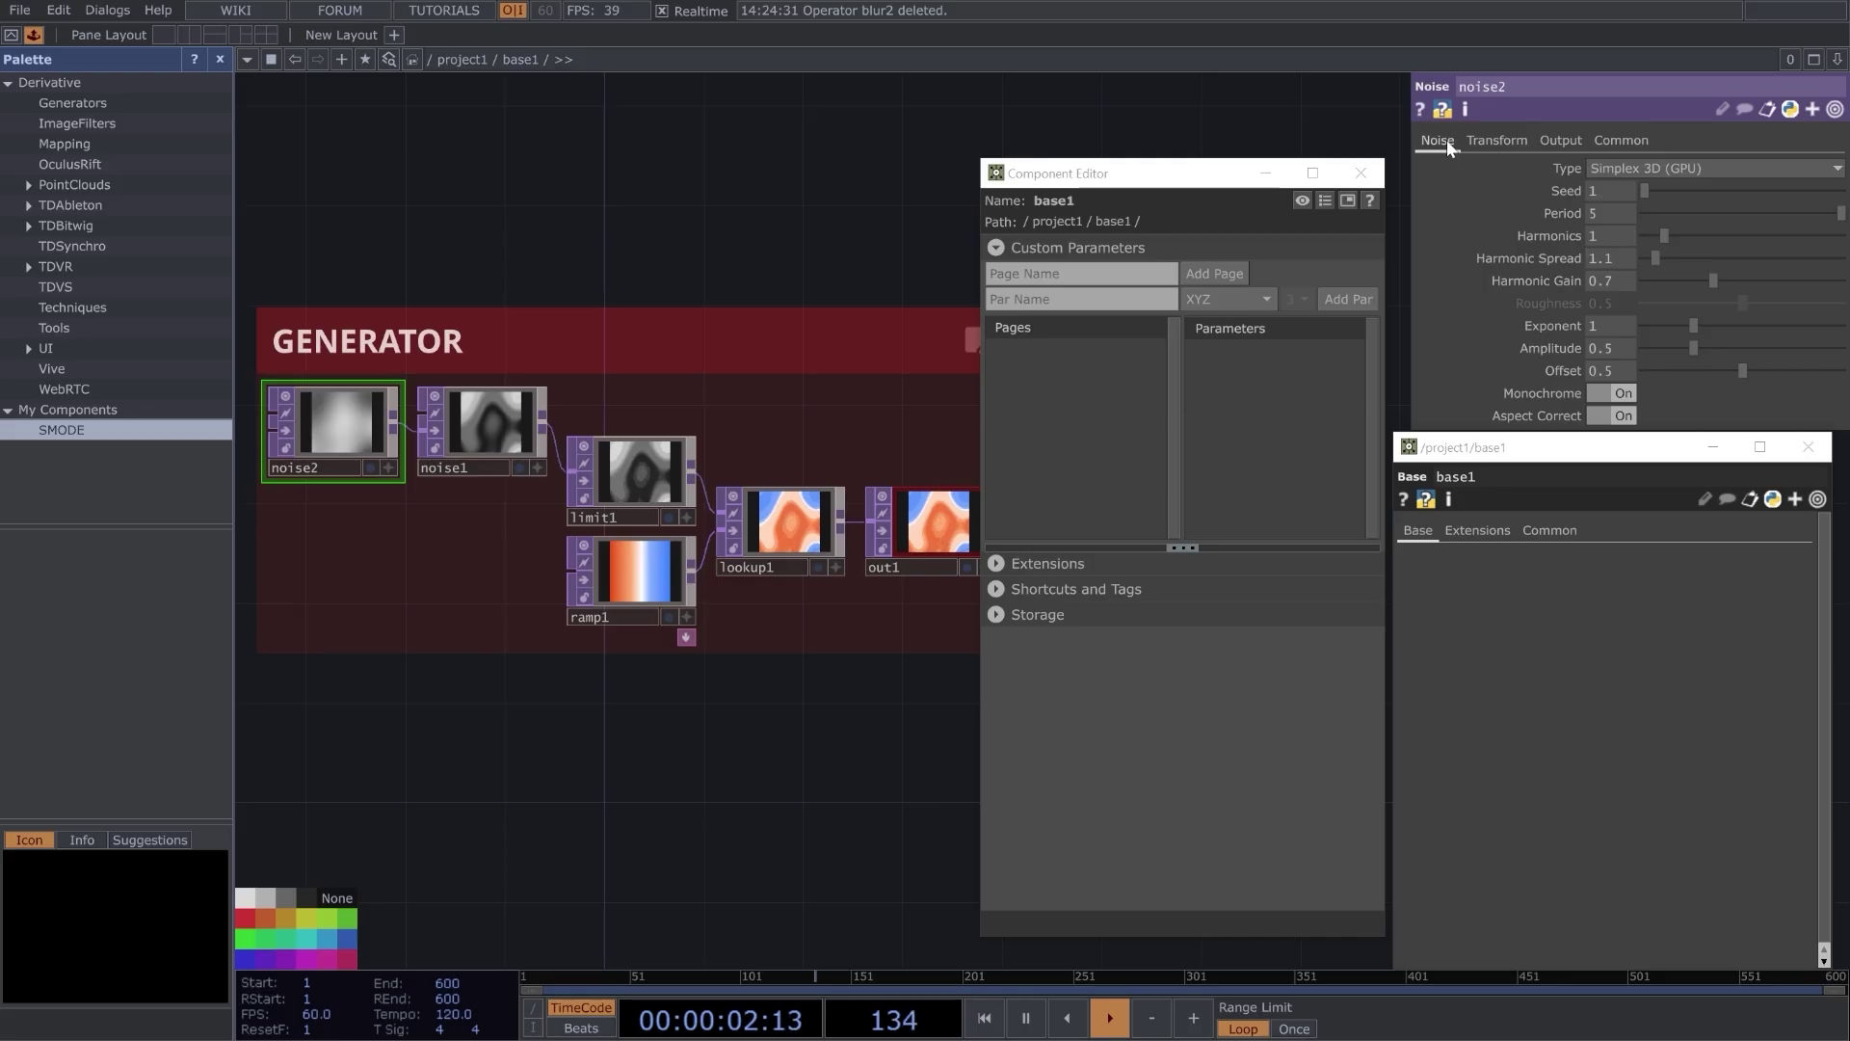
mouse_move(1840, 212)
mouse_down()
mouse_move(1721, 212)
mouse_move(1848, 213)
mouse_up()
drag(1586, 212, 1337, 376)
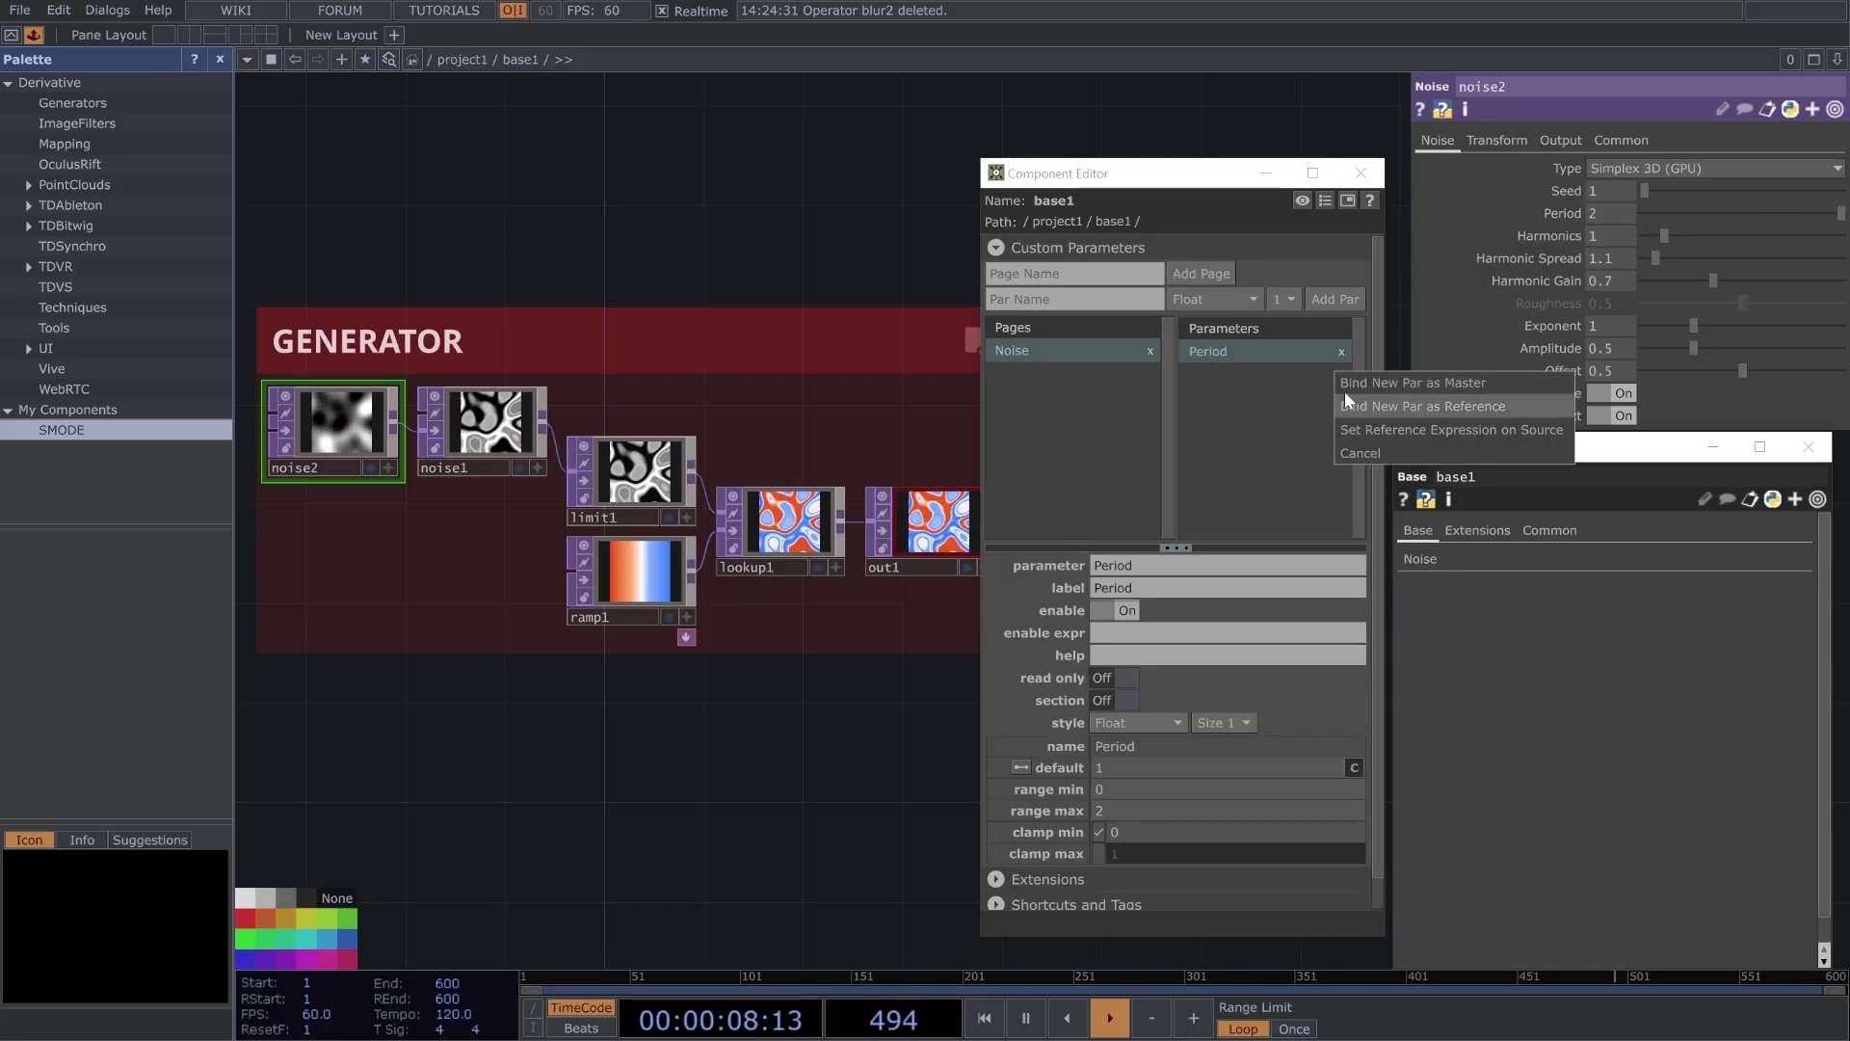
click(1384, 380)
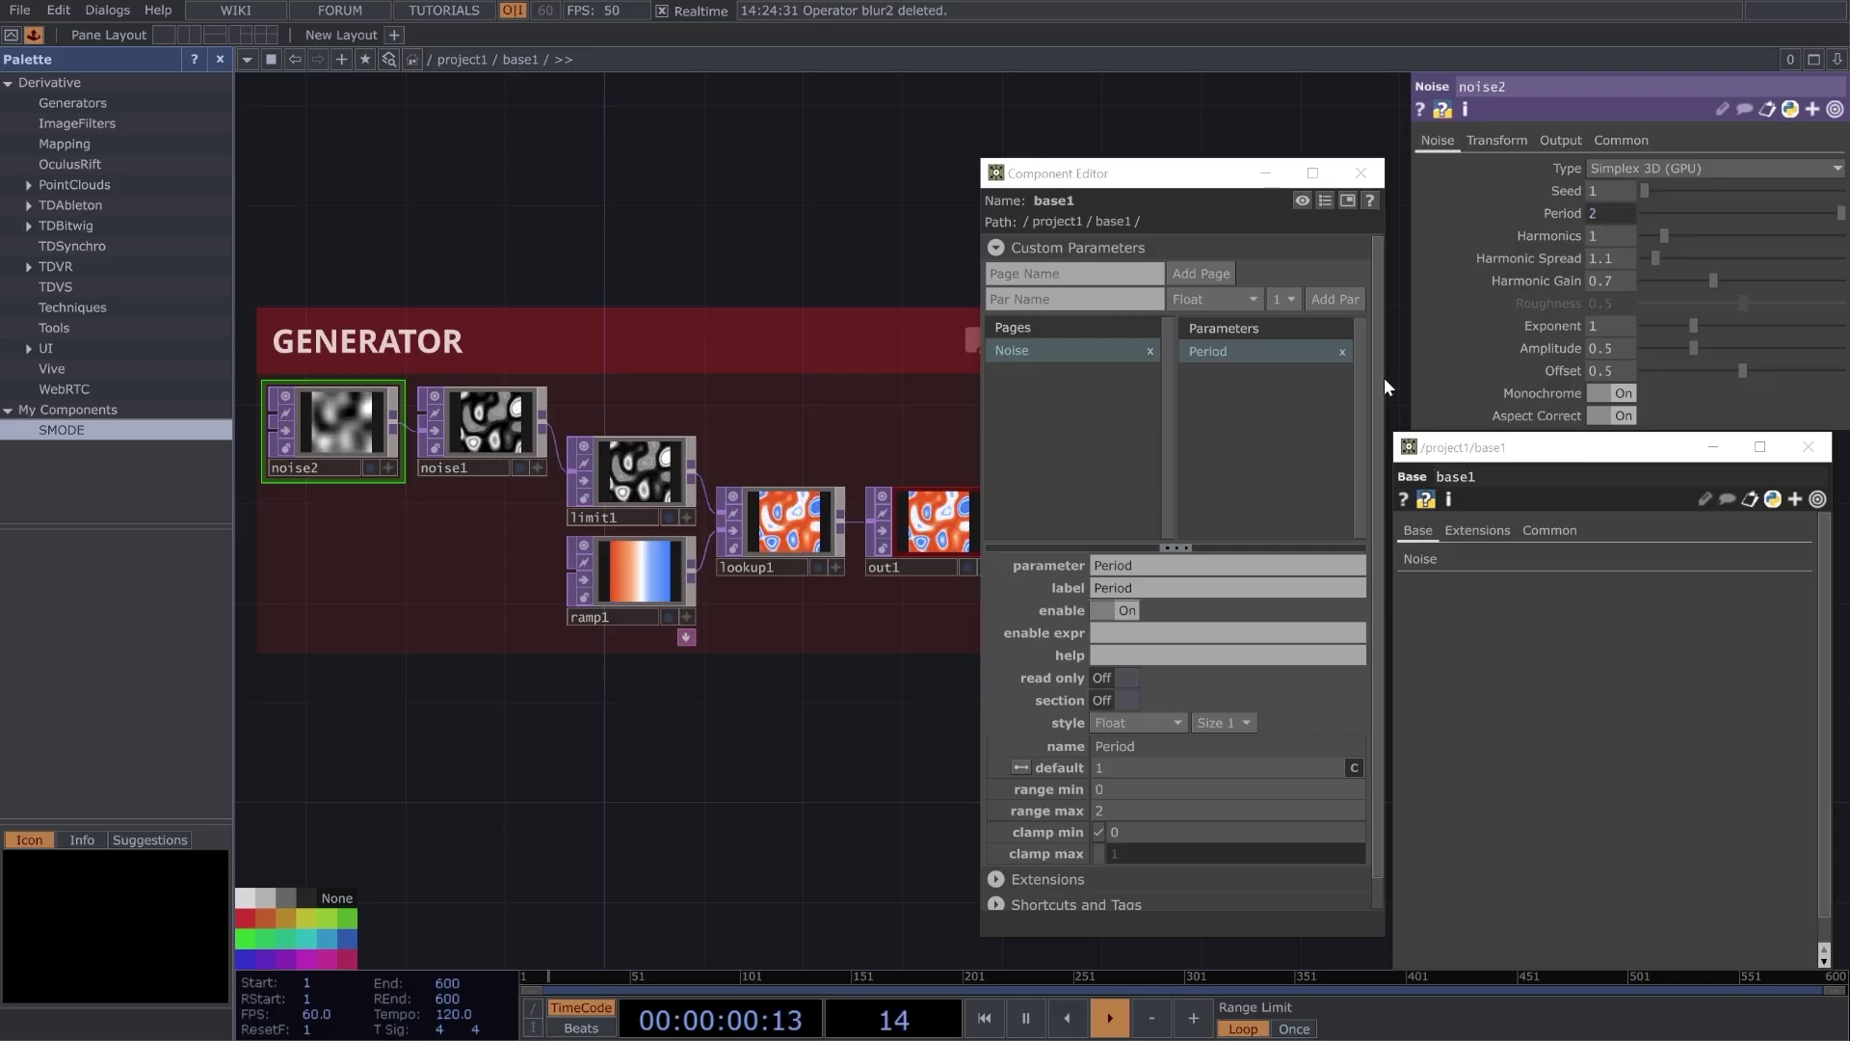
Set the Period on base1's Noise parameter page to about 1.72
click(1418, 565)
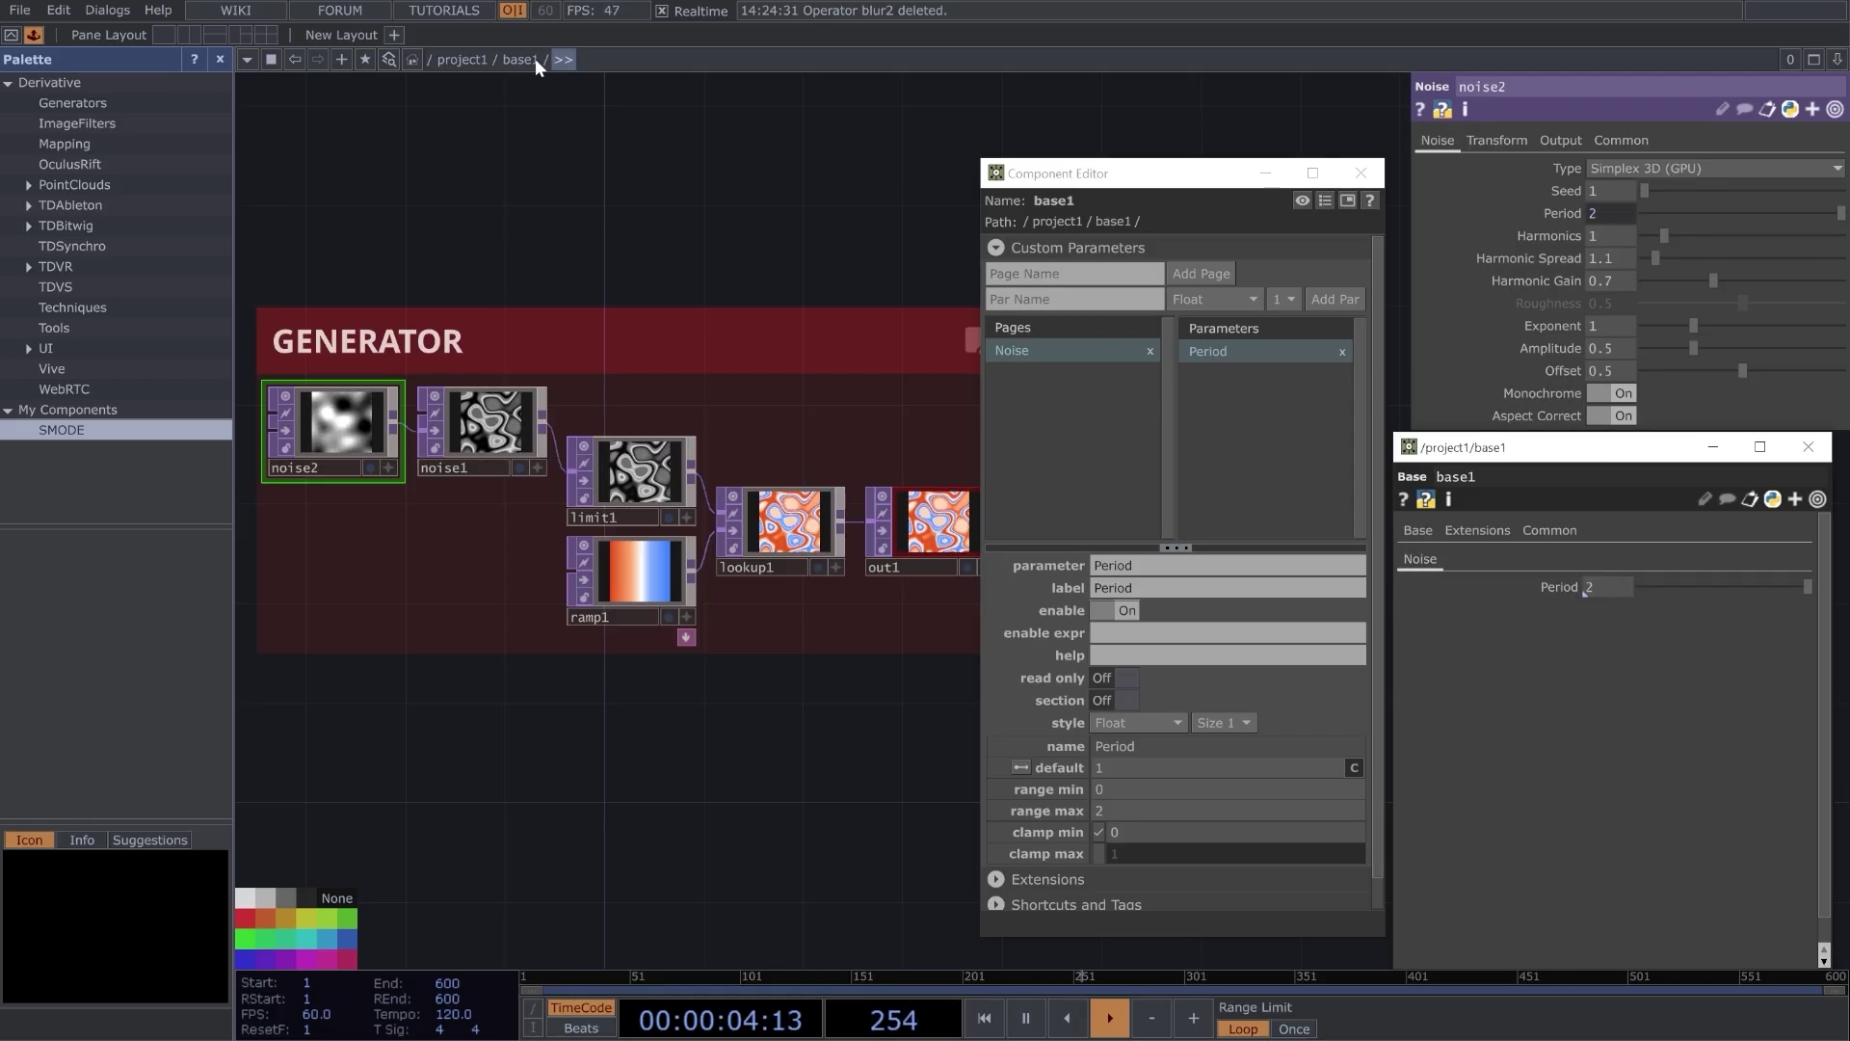
drag(1806, 586, 1761, 587)
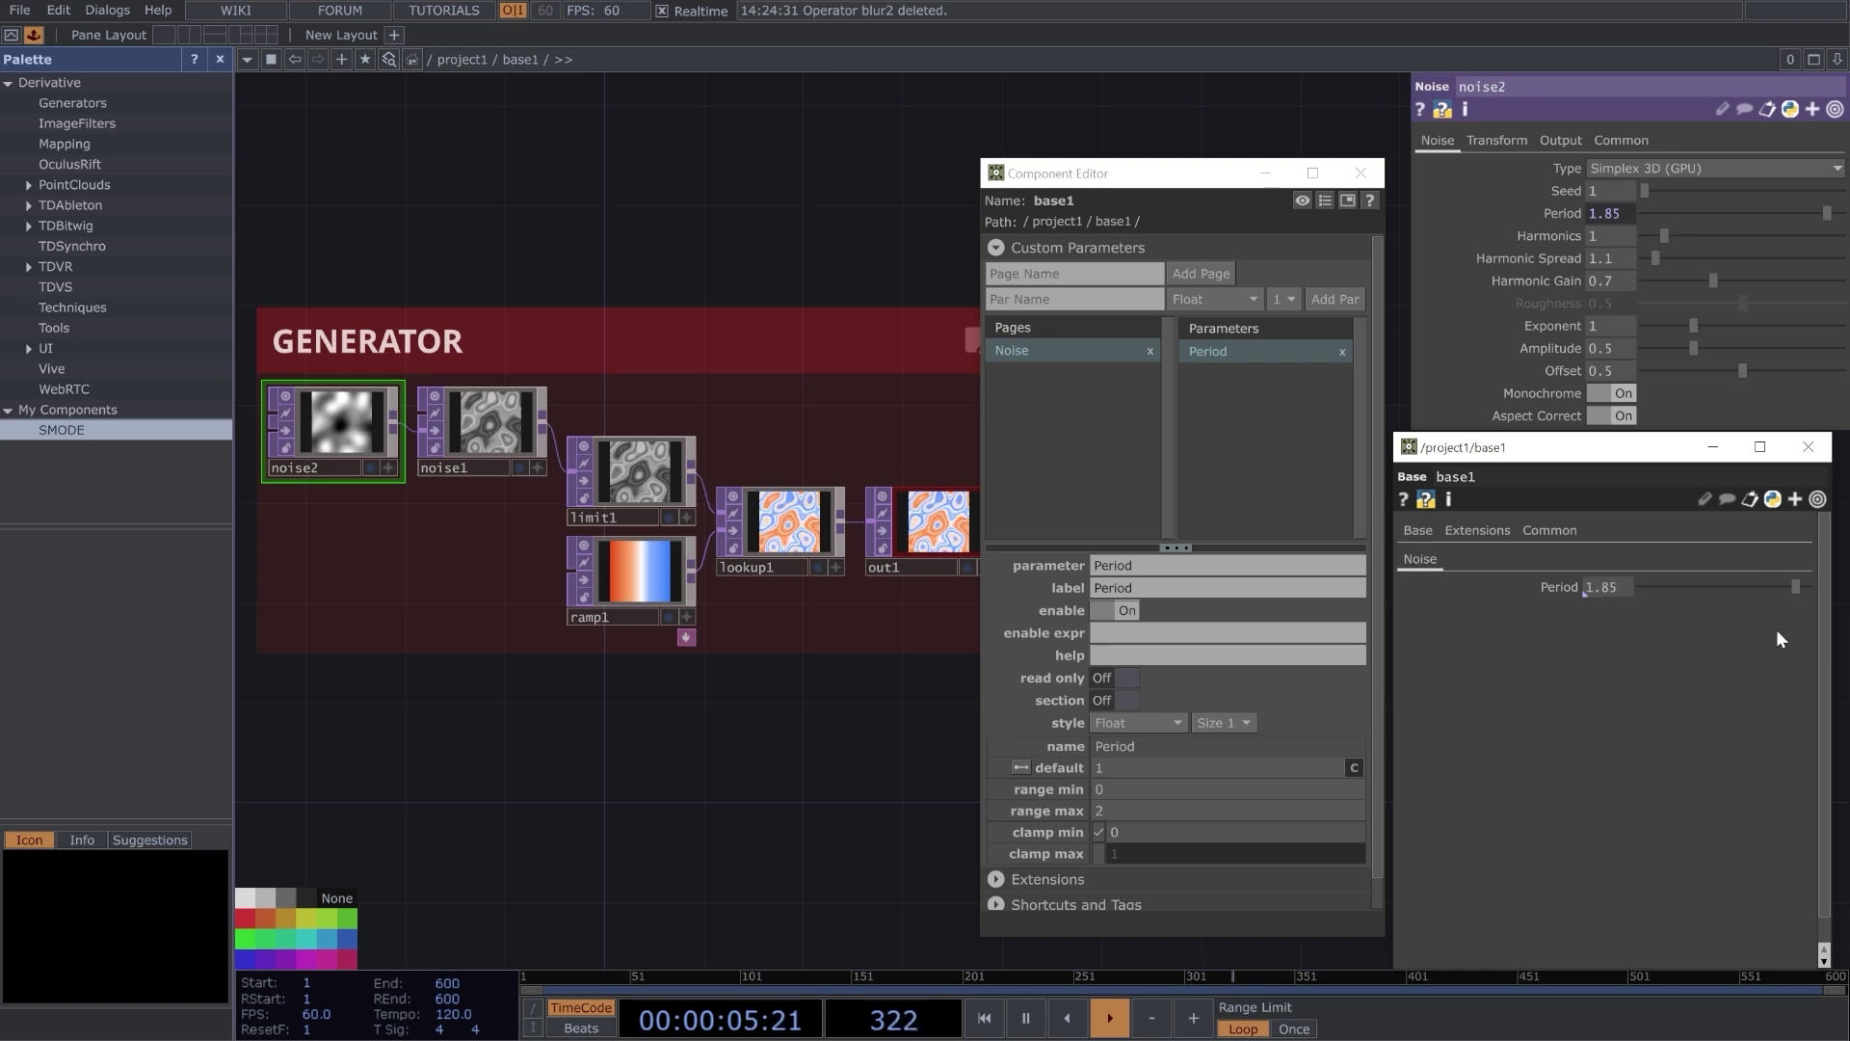
mouse_move(1791, 586)
mouse_down()
mouse_move(1673, 588)
mouse_move(1784, 587)
mouse_up()
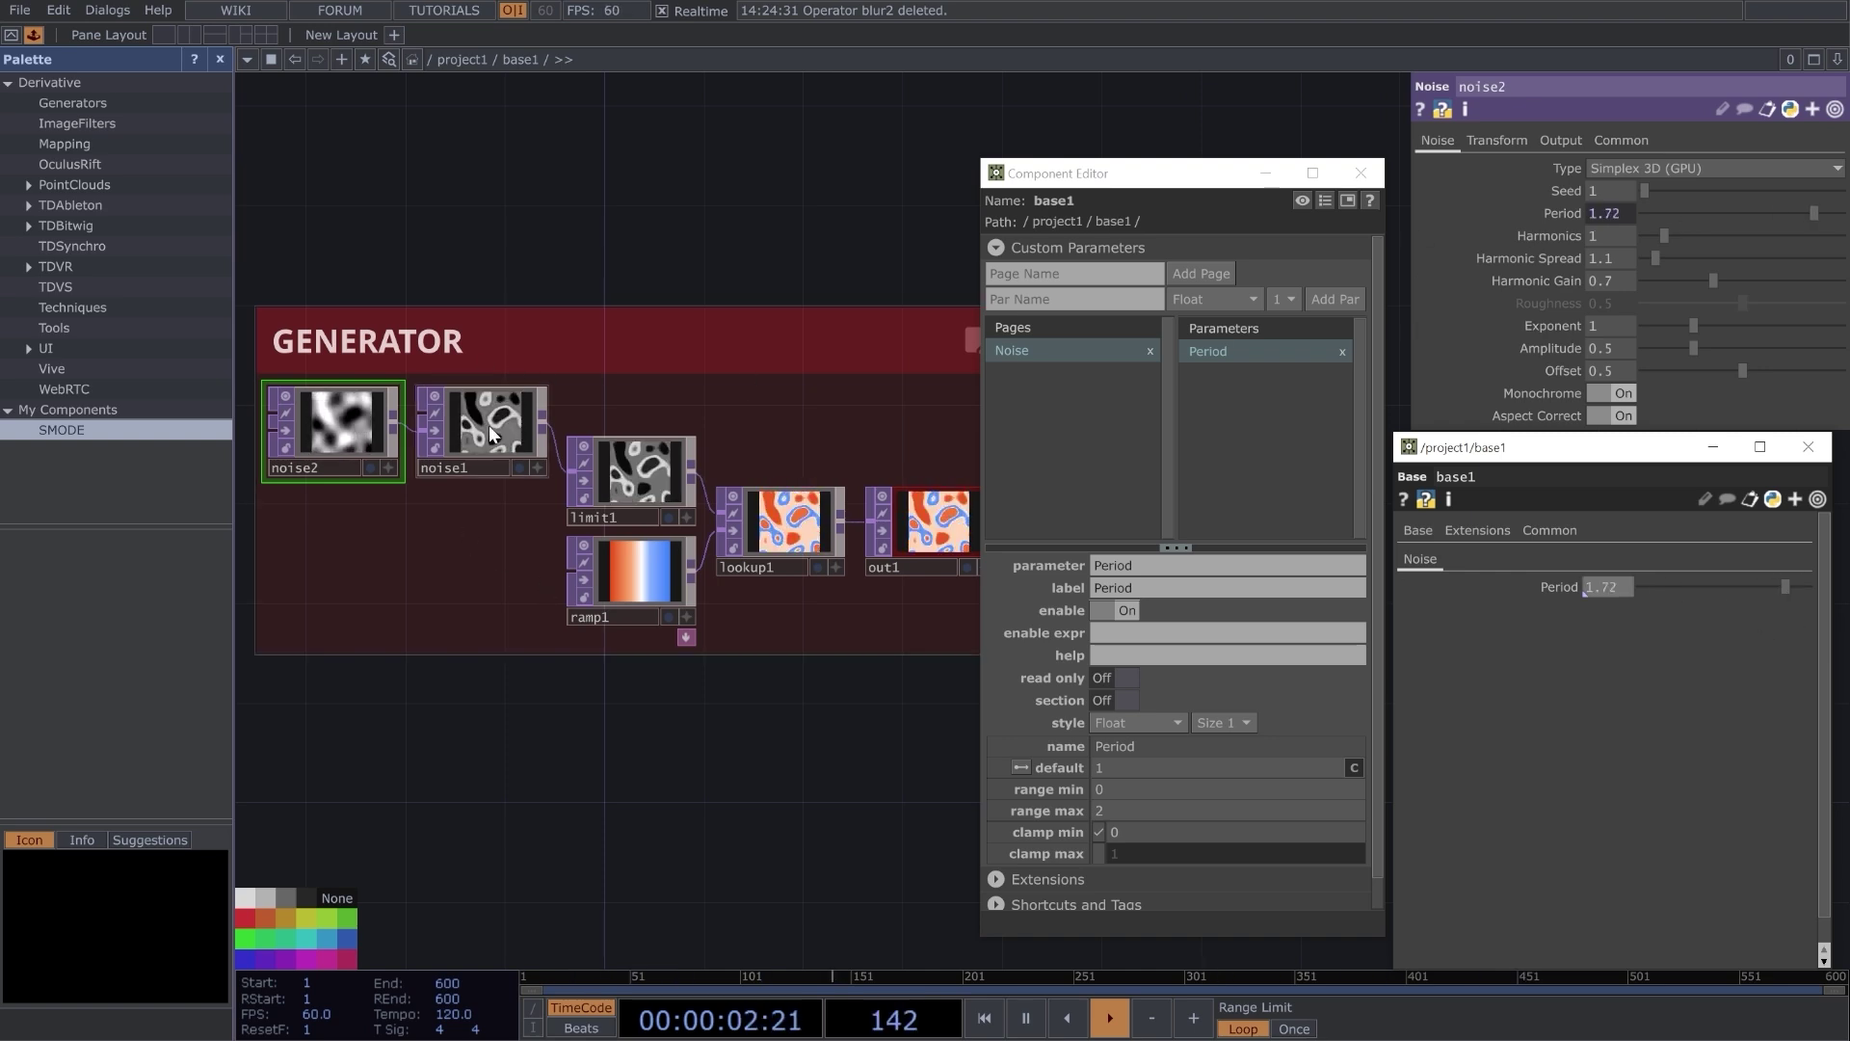
Select the MODIFIER annotation with all its nodes and collapse it into a second Base component
scroll(408, 543, up, 4)
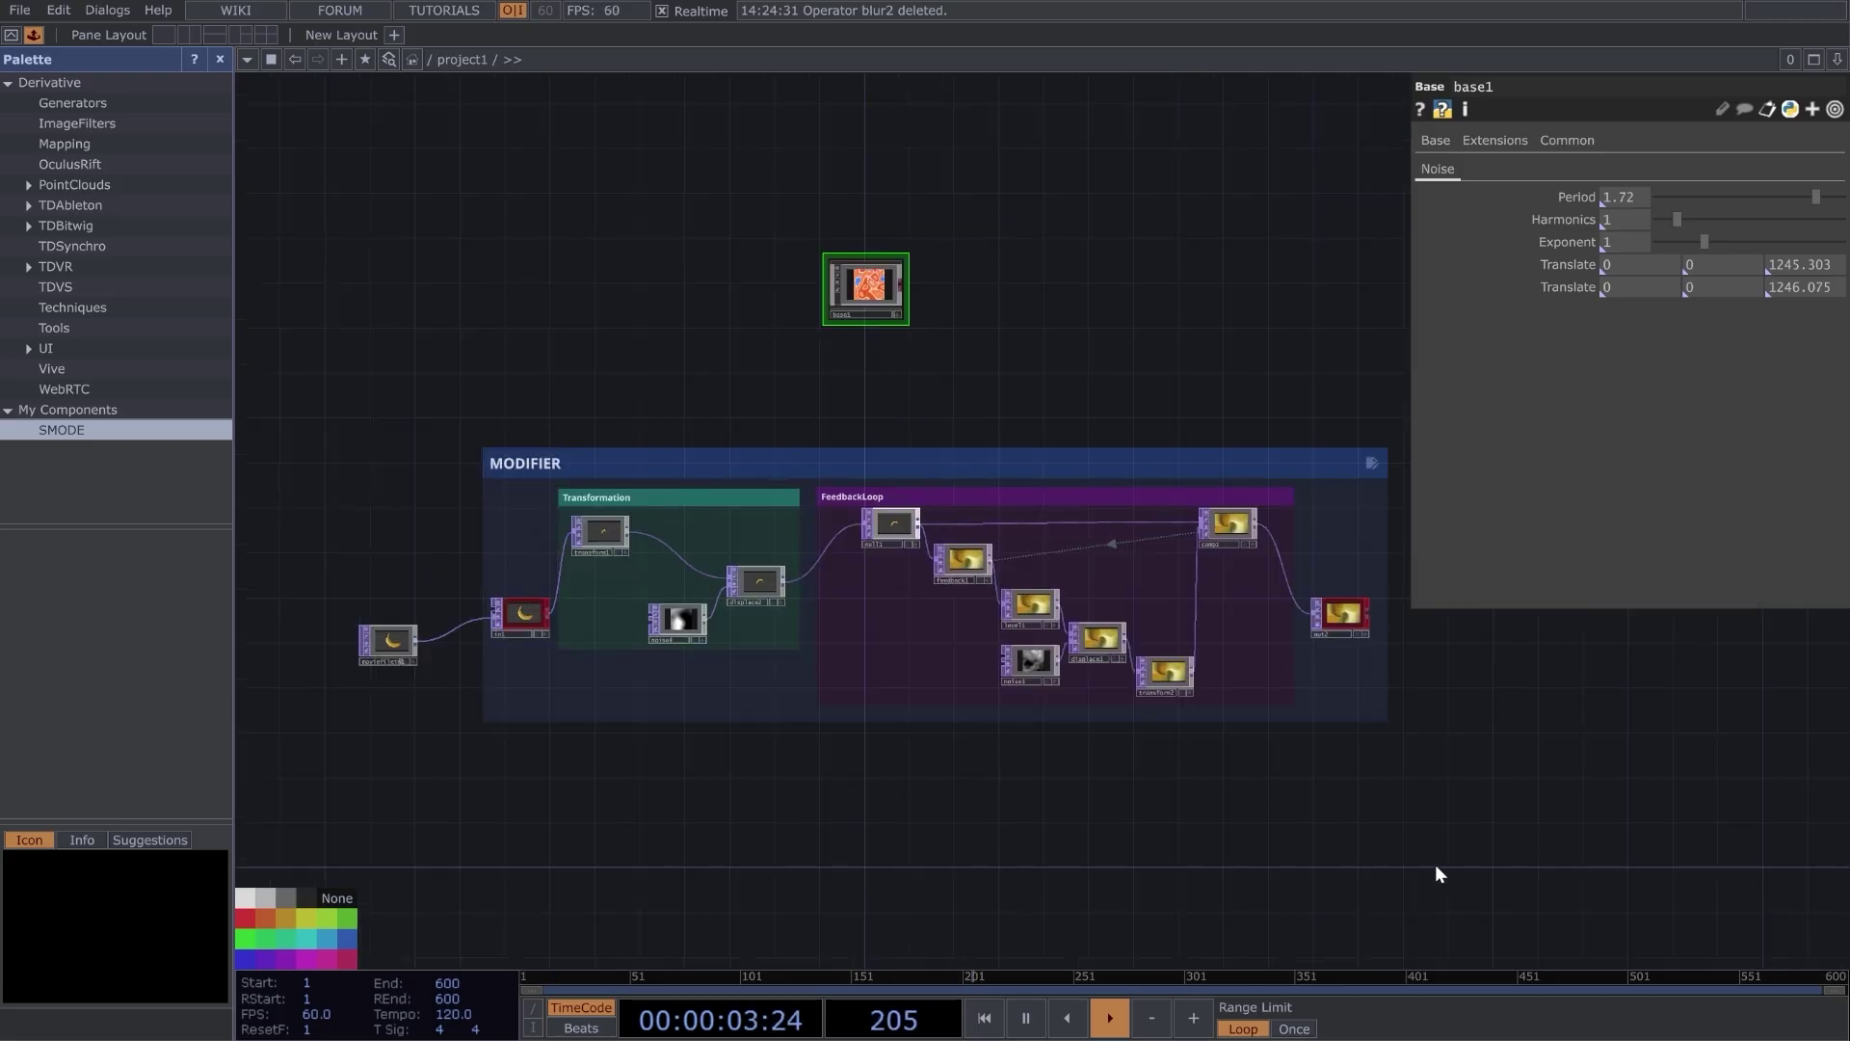
drag(1437, 867, 390, 407)
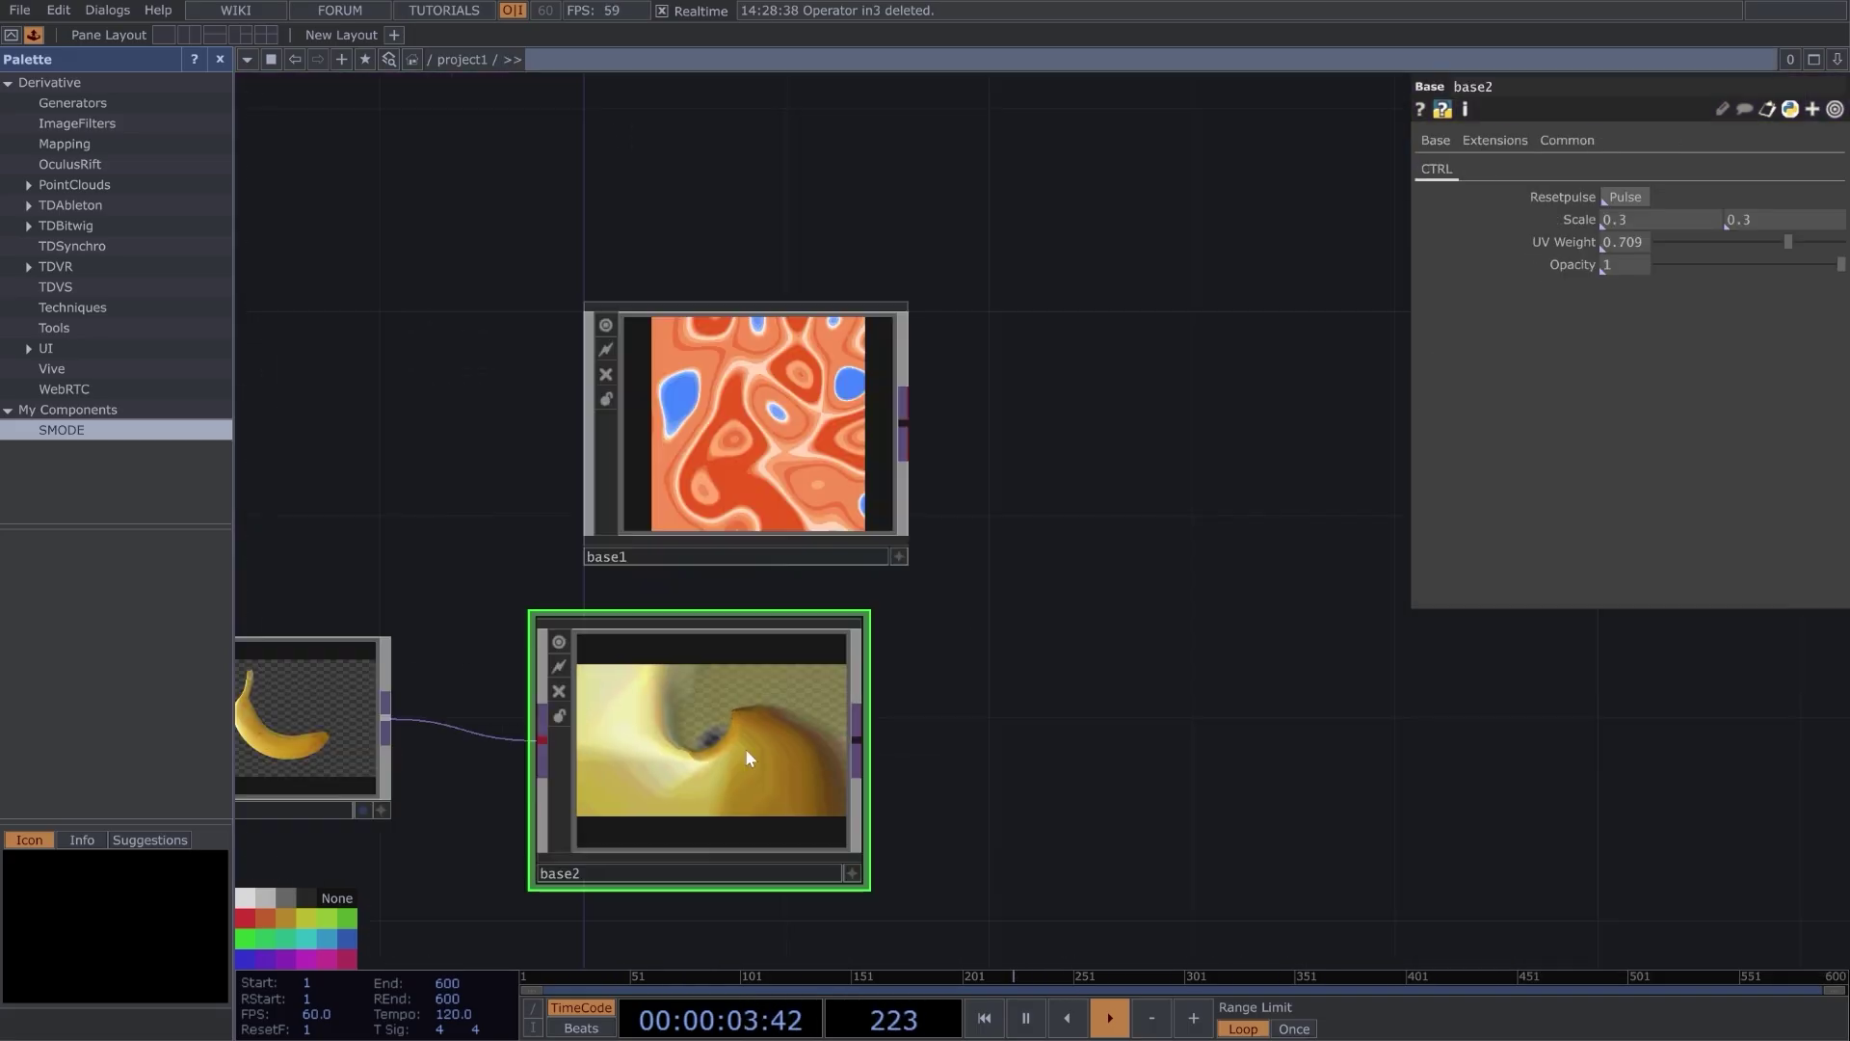
Disconnect the banana movie from base2 and delete the movie file node
right_click(455, 721)
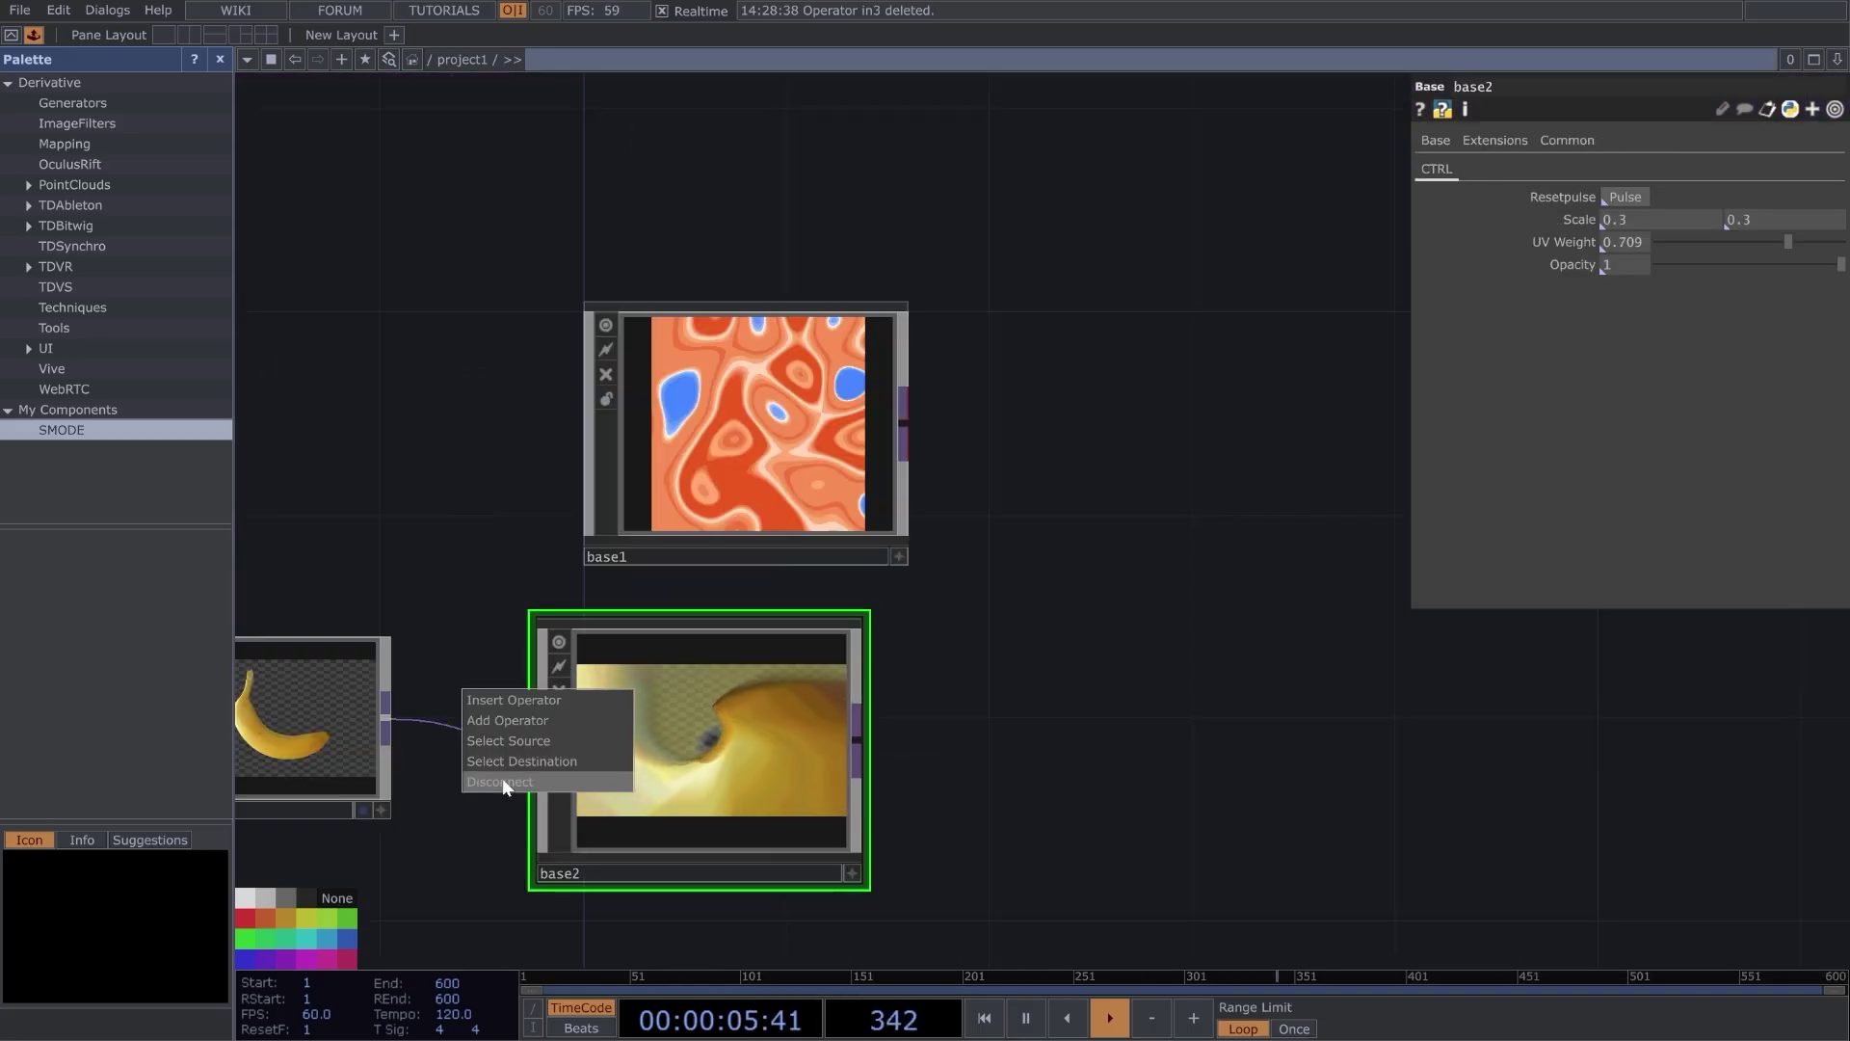
click(501, 778)
key(Delete)
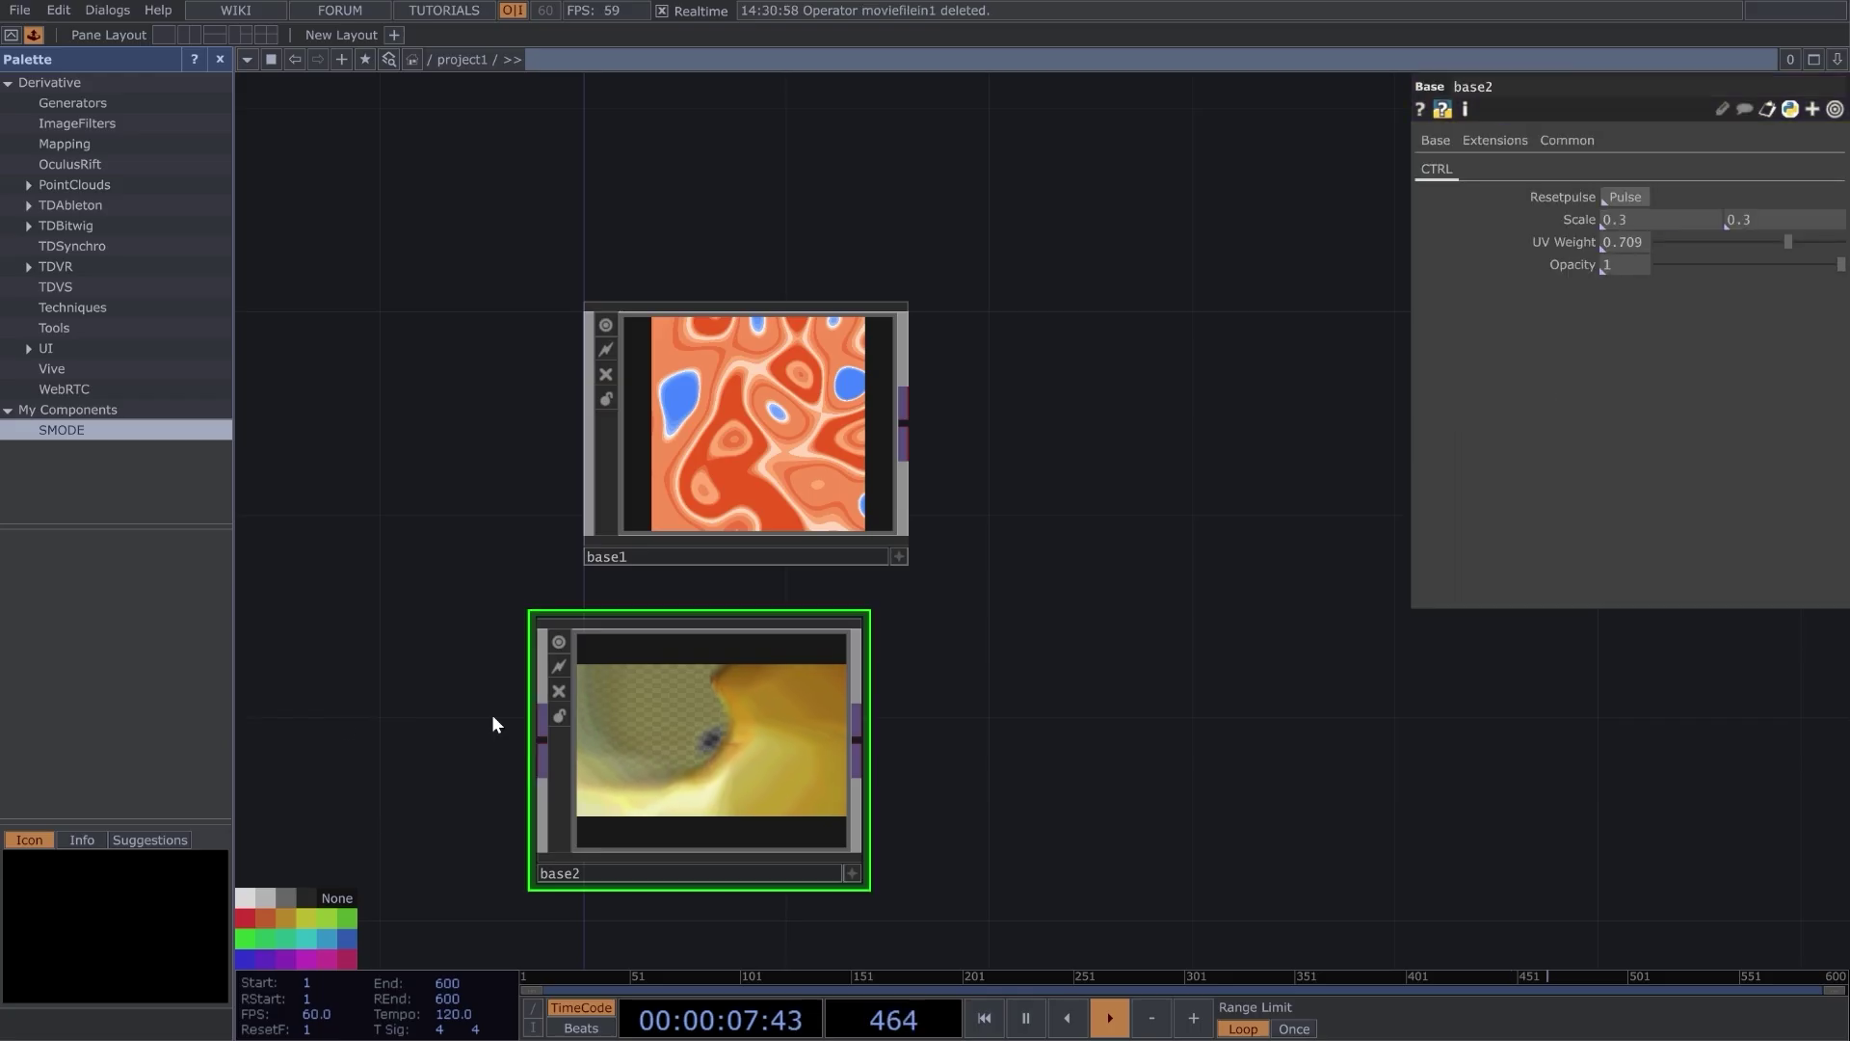
Wire base1's output into base2, placed beside it, and trigger base2's Resetpulse
drag(728, 761, 1279, 443)
drag(907, 422, 1171, 455)
drag(1005, 736, 729, 860)
click(1628, 198)
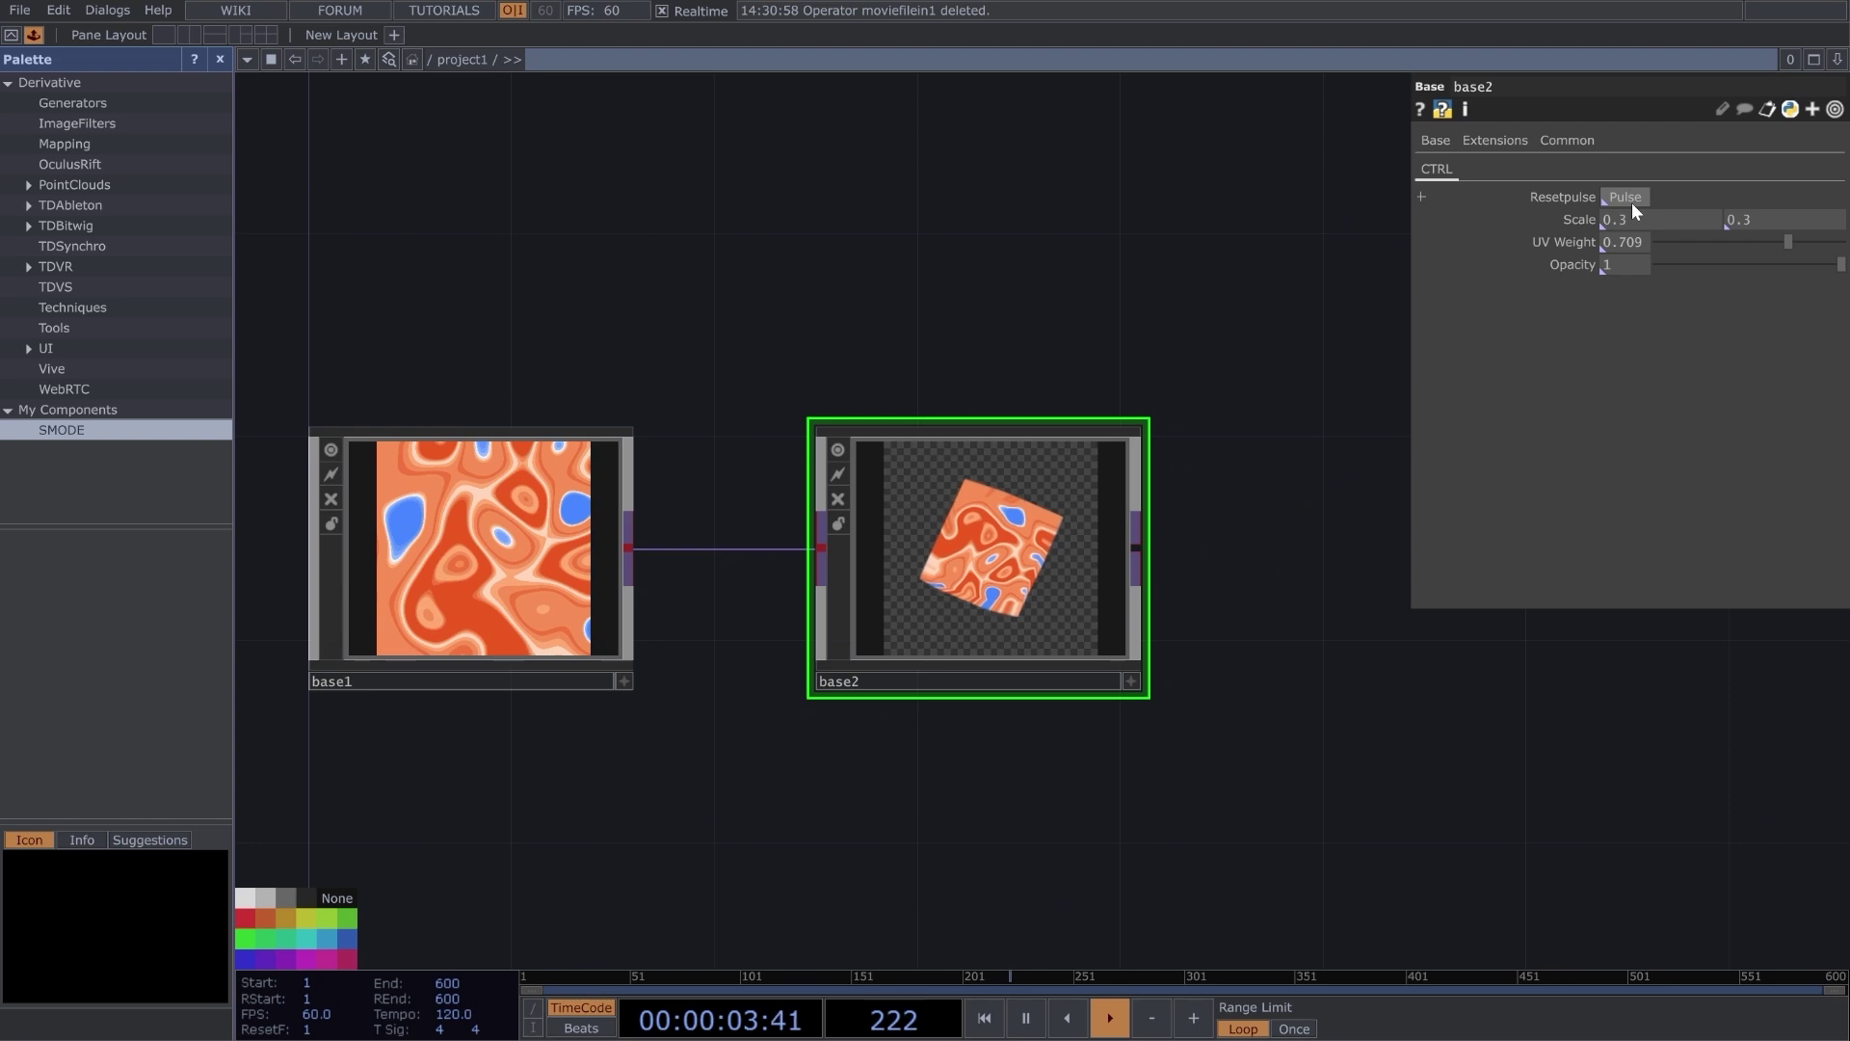
Rename the base1 component GEN_NOISEO_B
click(379, 679)
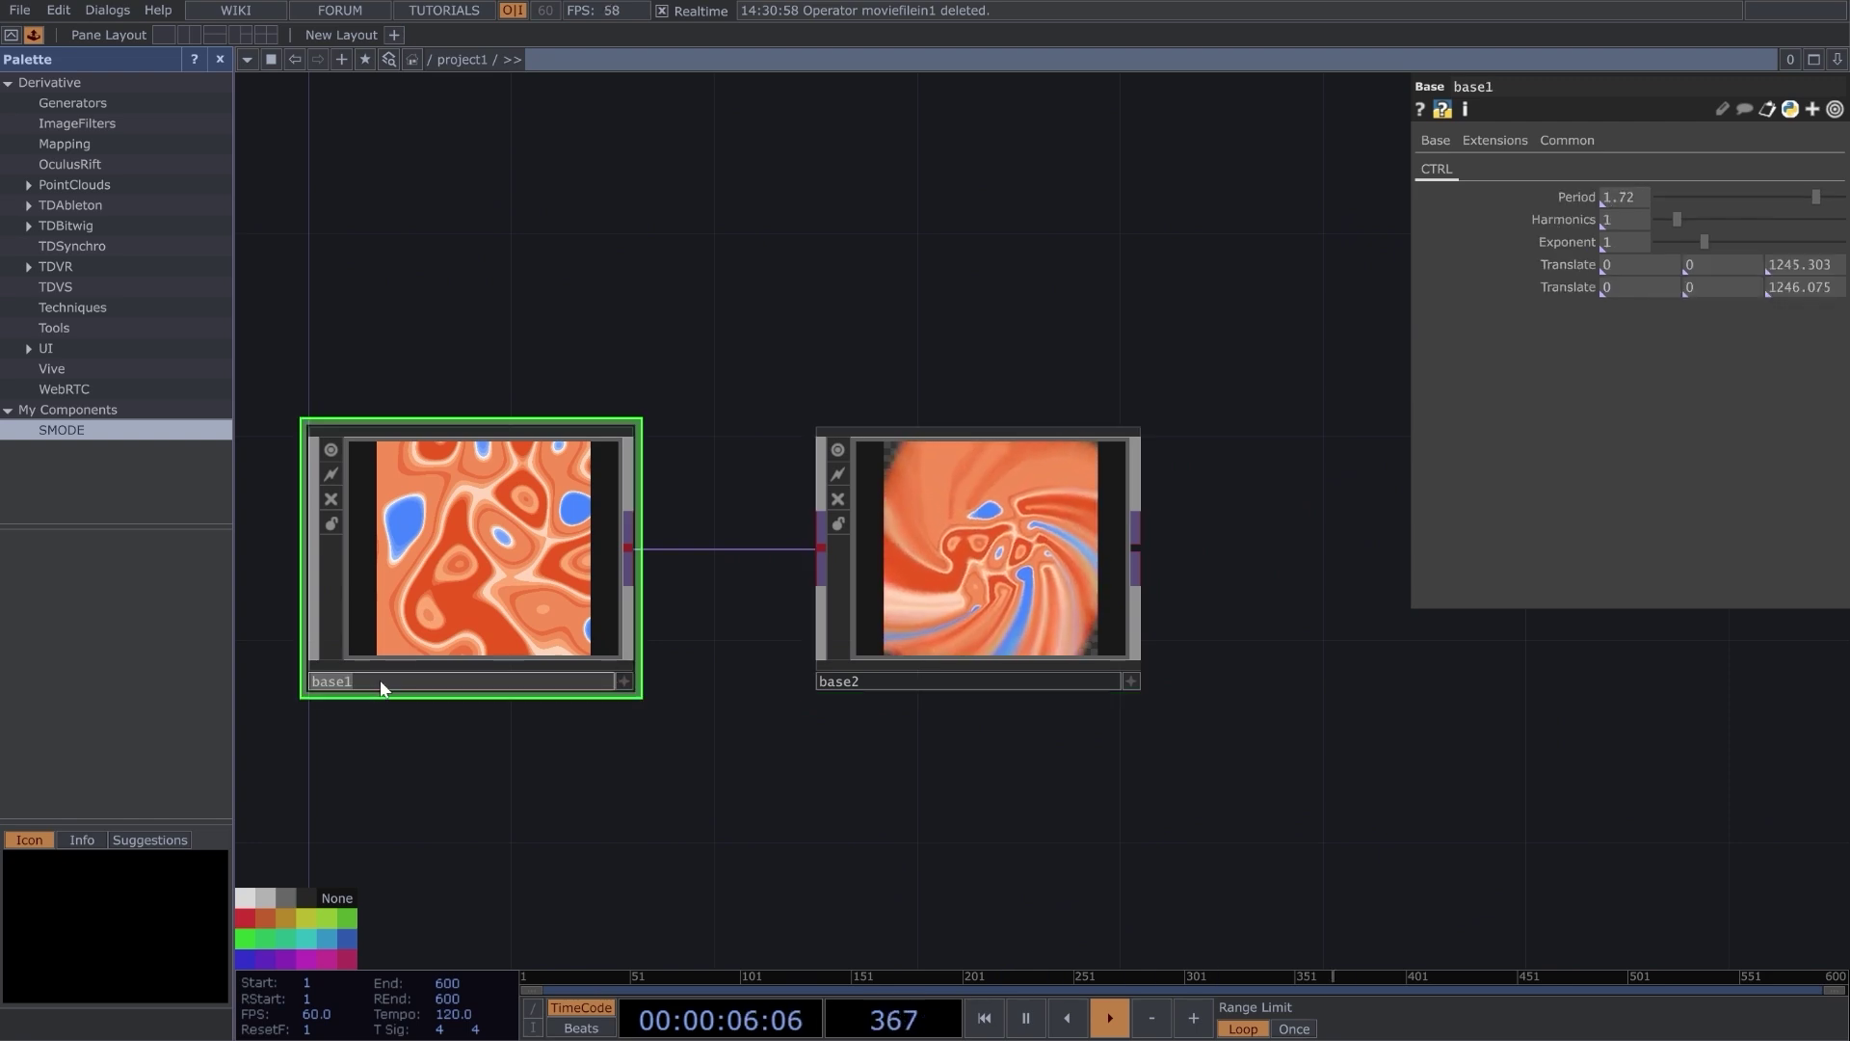
text(GEN_N)
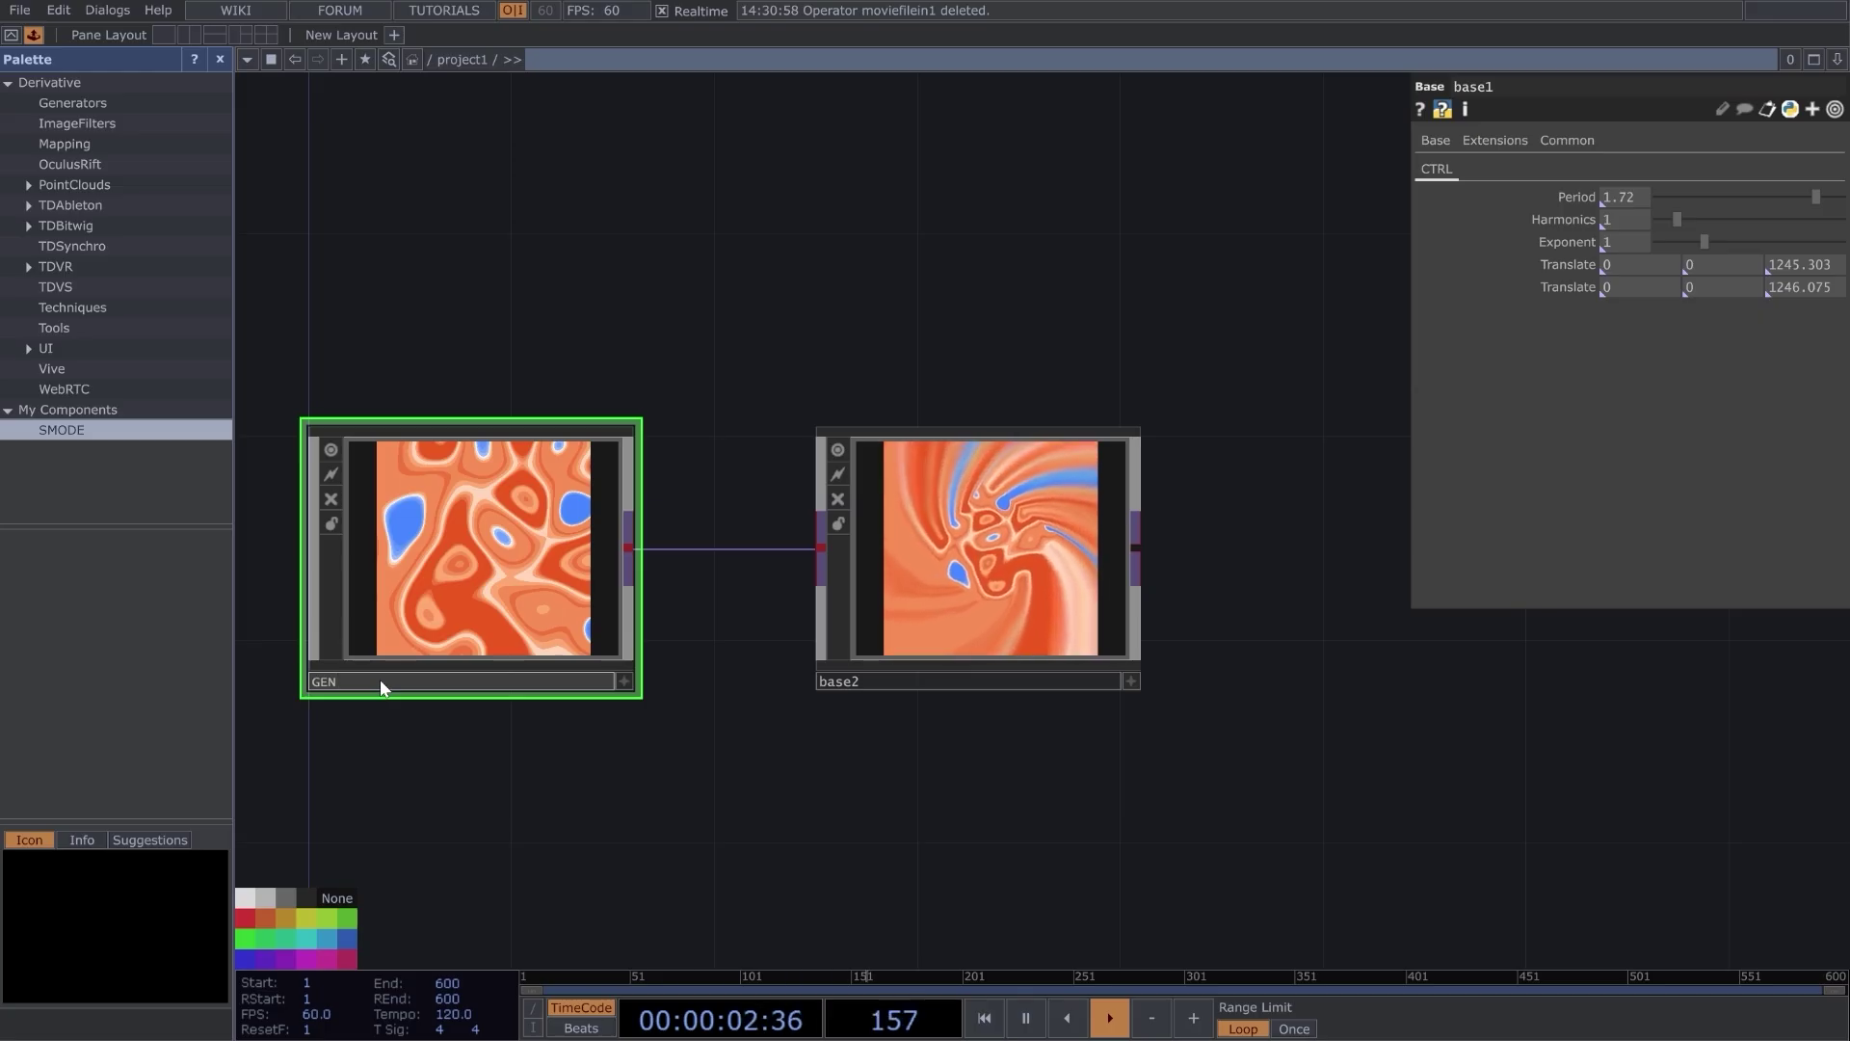
text(OISEO_B)
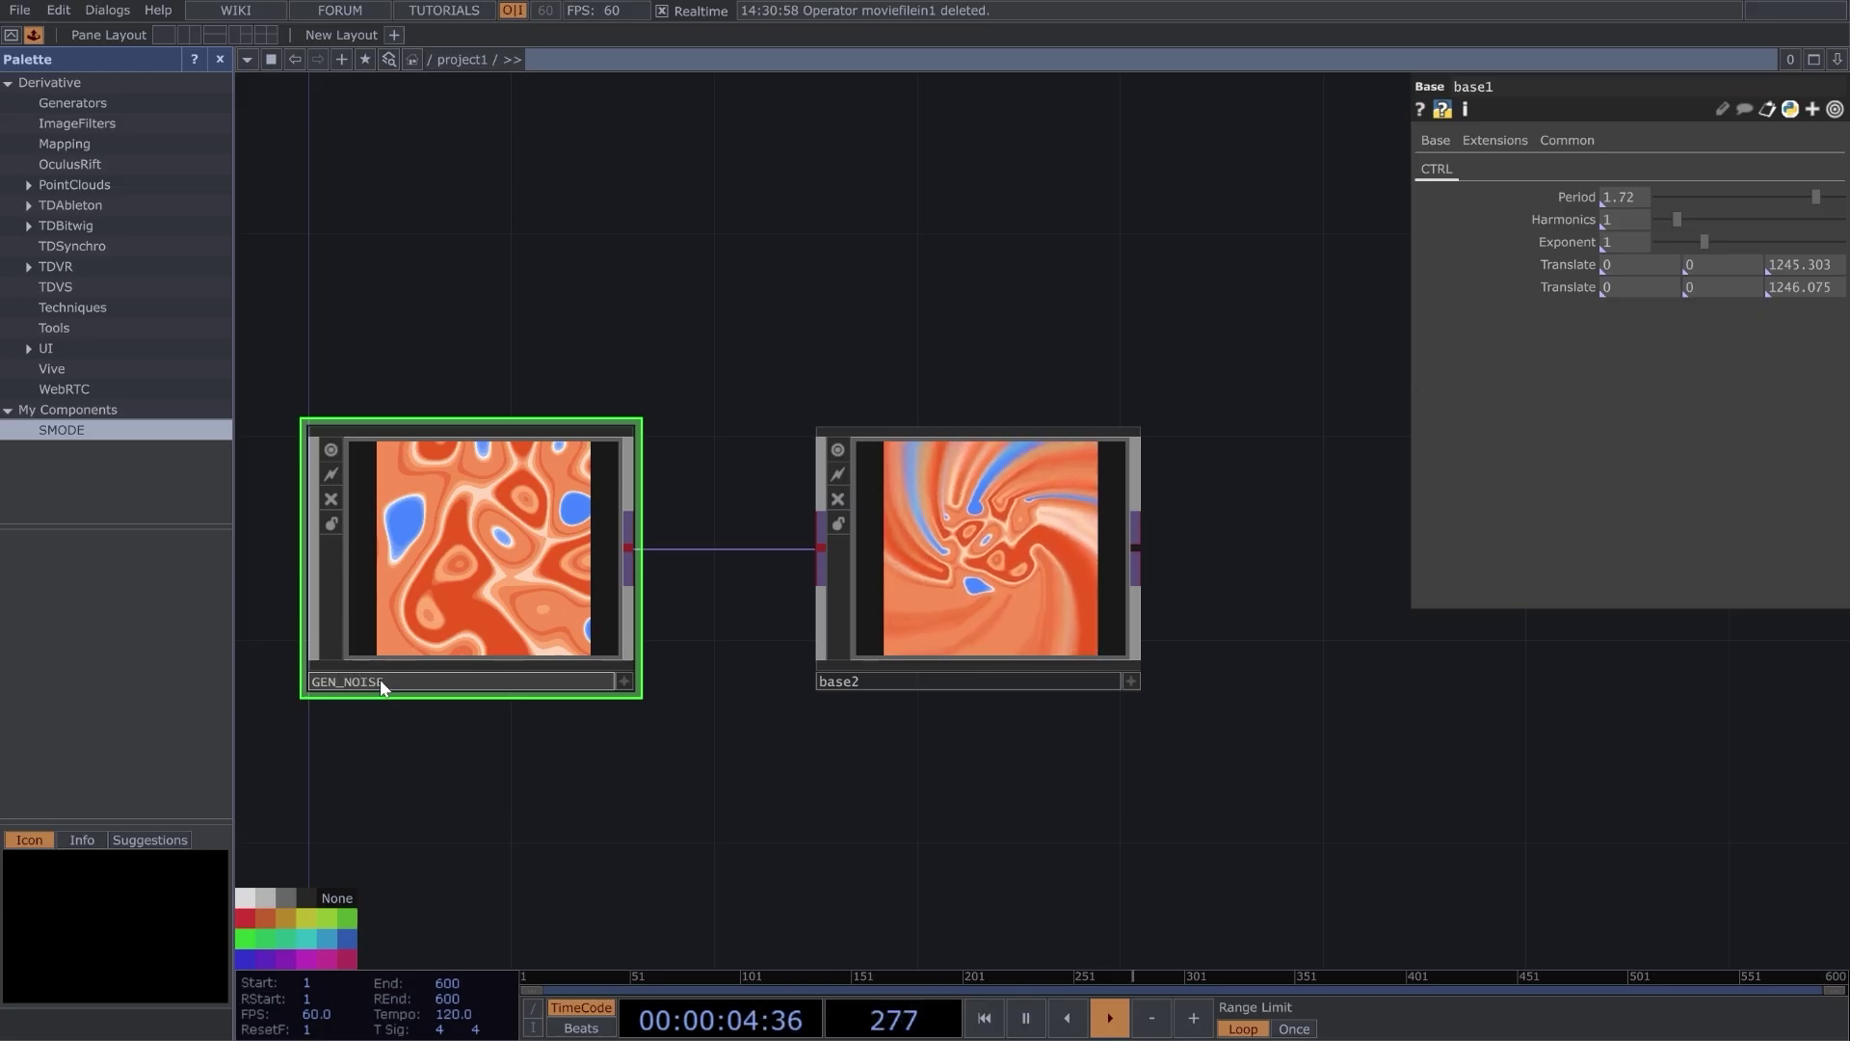
Rename the base2 component MOD_SPIRALEFEEDBACK
click(906, 676)
text(MOD_)
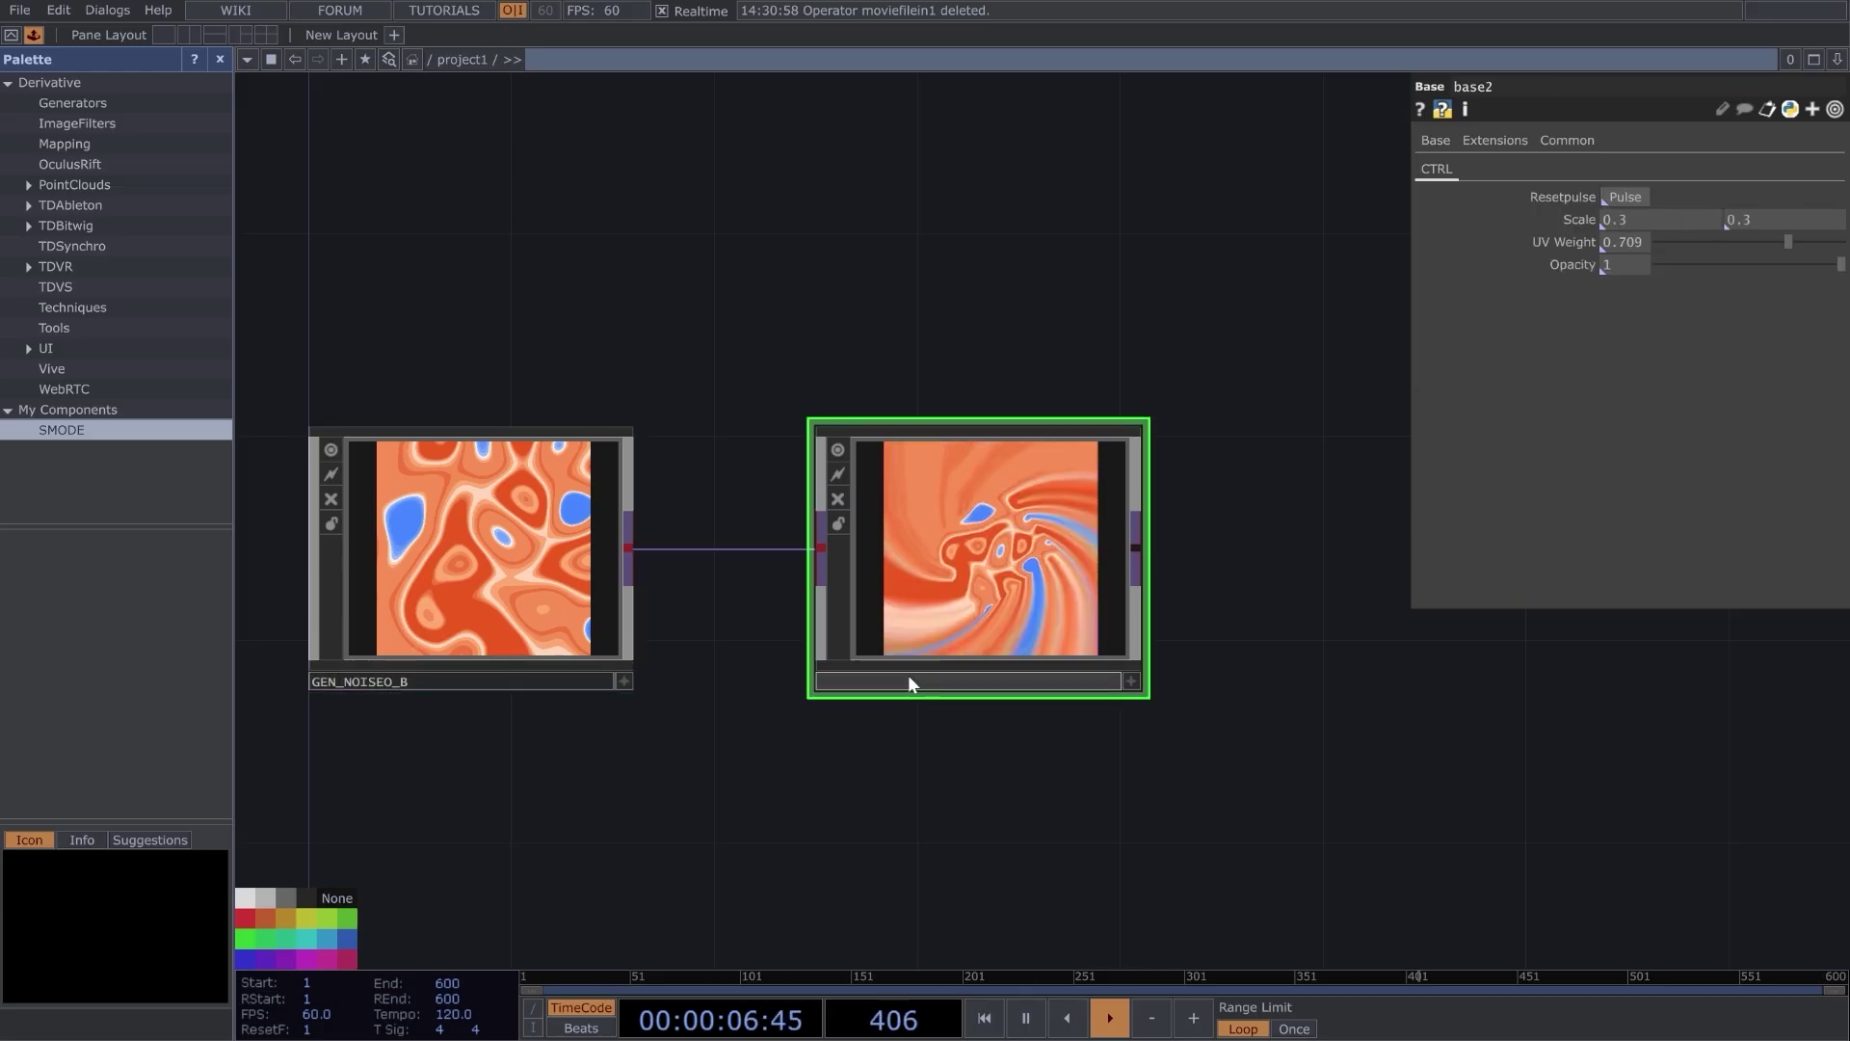
text(SPIRAL)
text(EFEEDBACK)
key(Return)
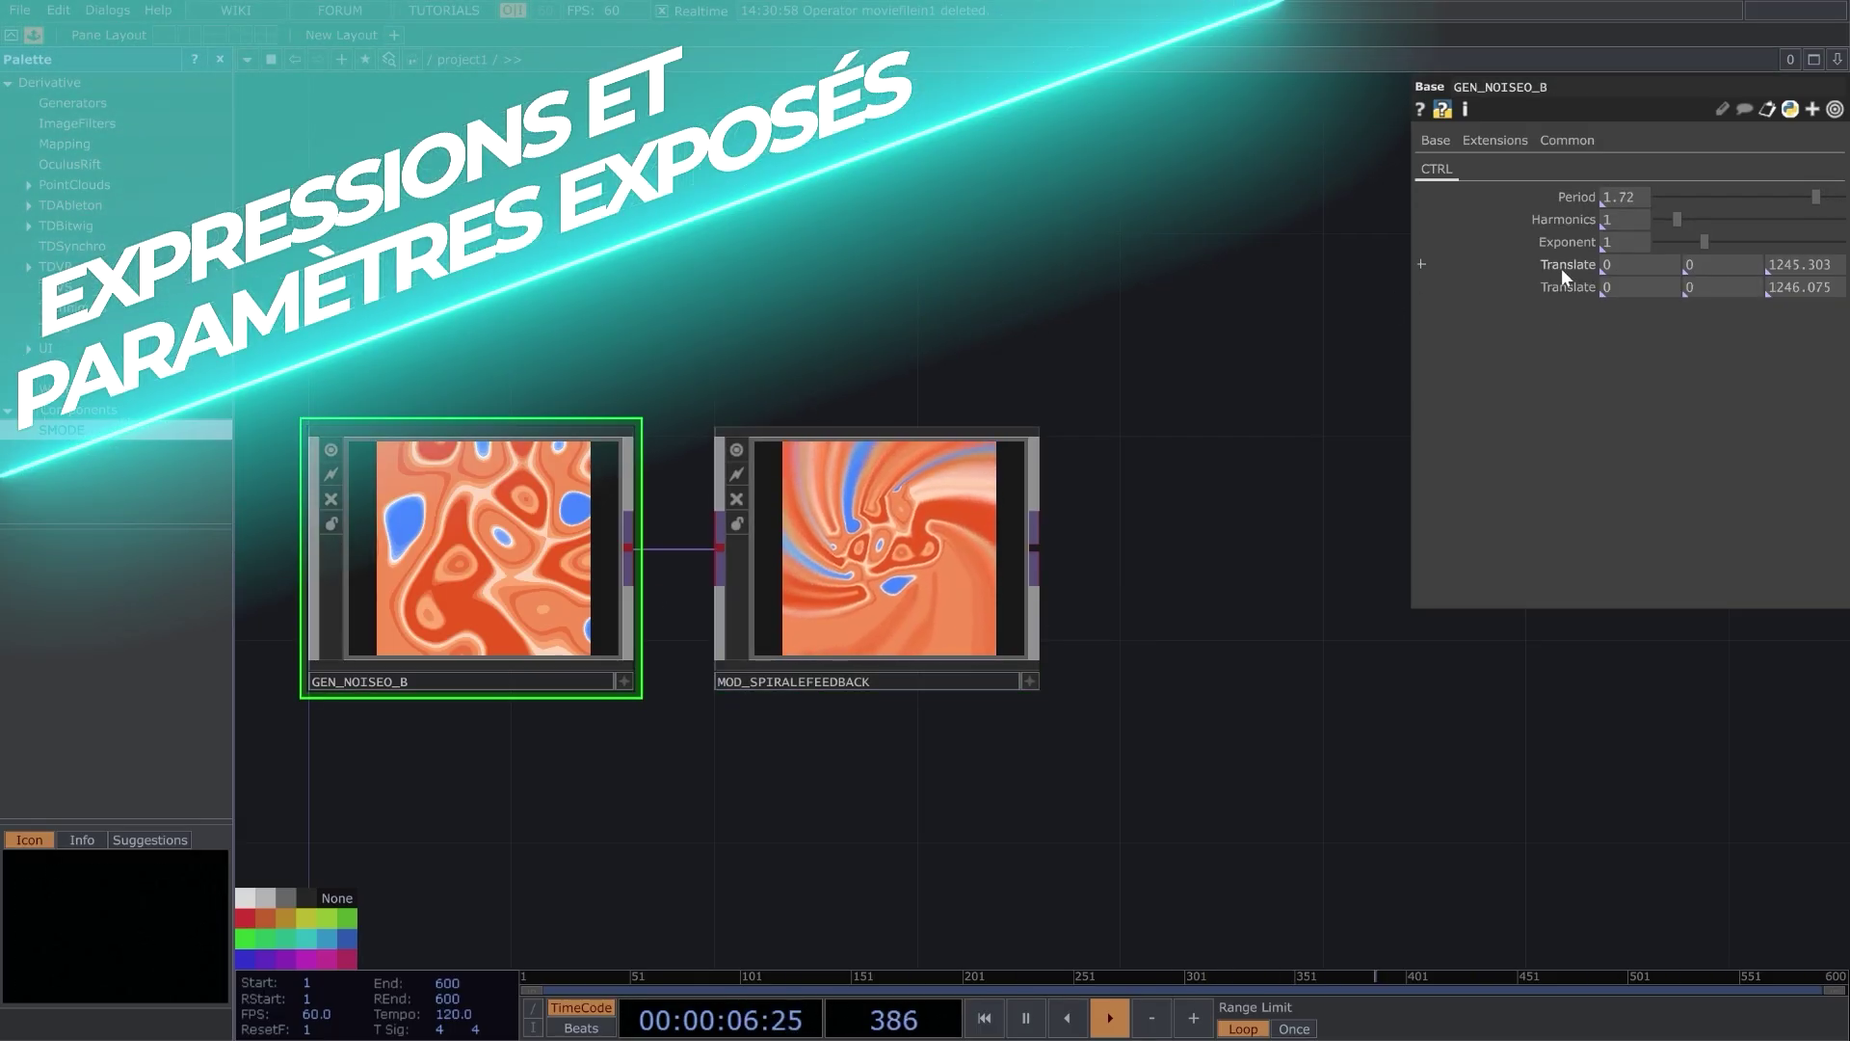
Inspect the separate X, Y and Z components of both Translate parameters on GEN_NOISEO_B
click(1563, 266)
click(1581, 364)
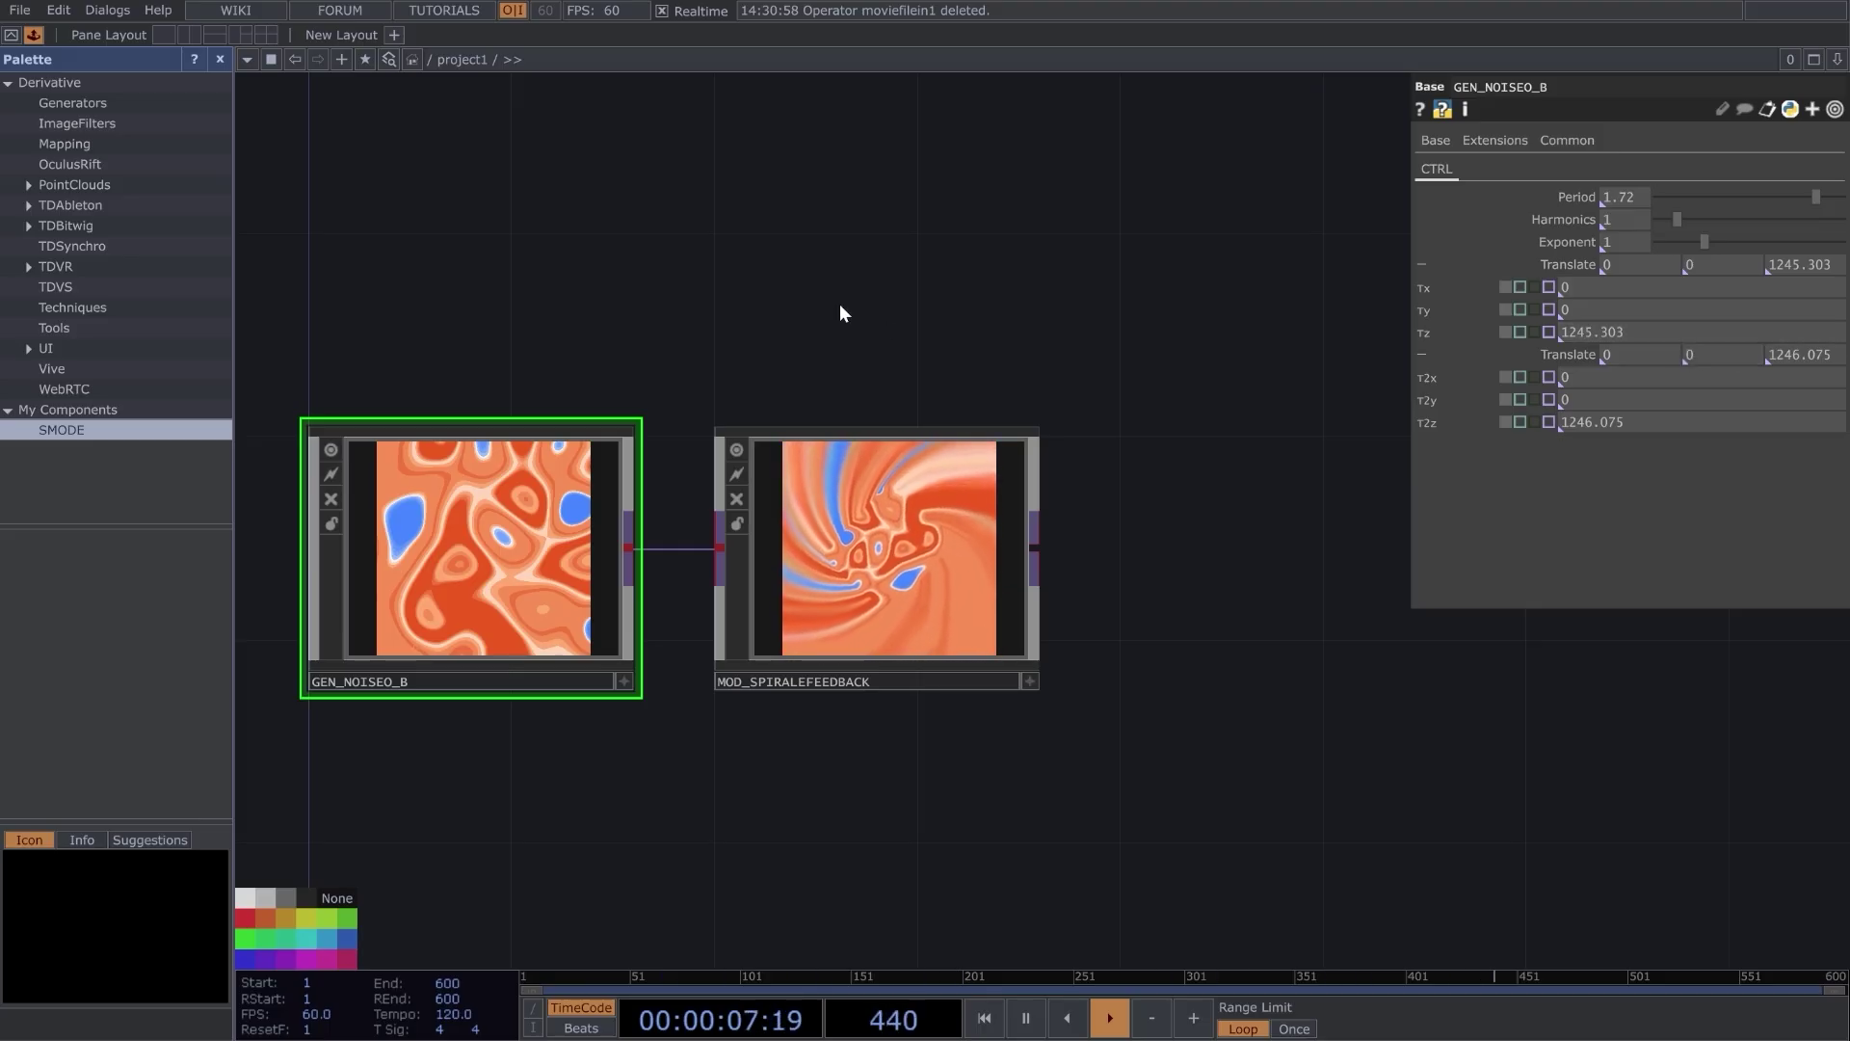
click(1424, 264)
click(1421, 288)
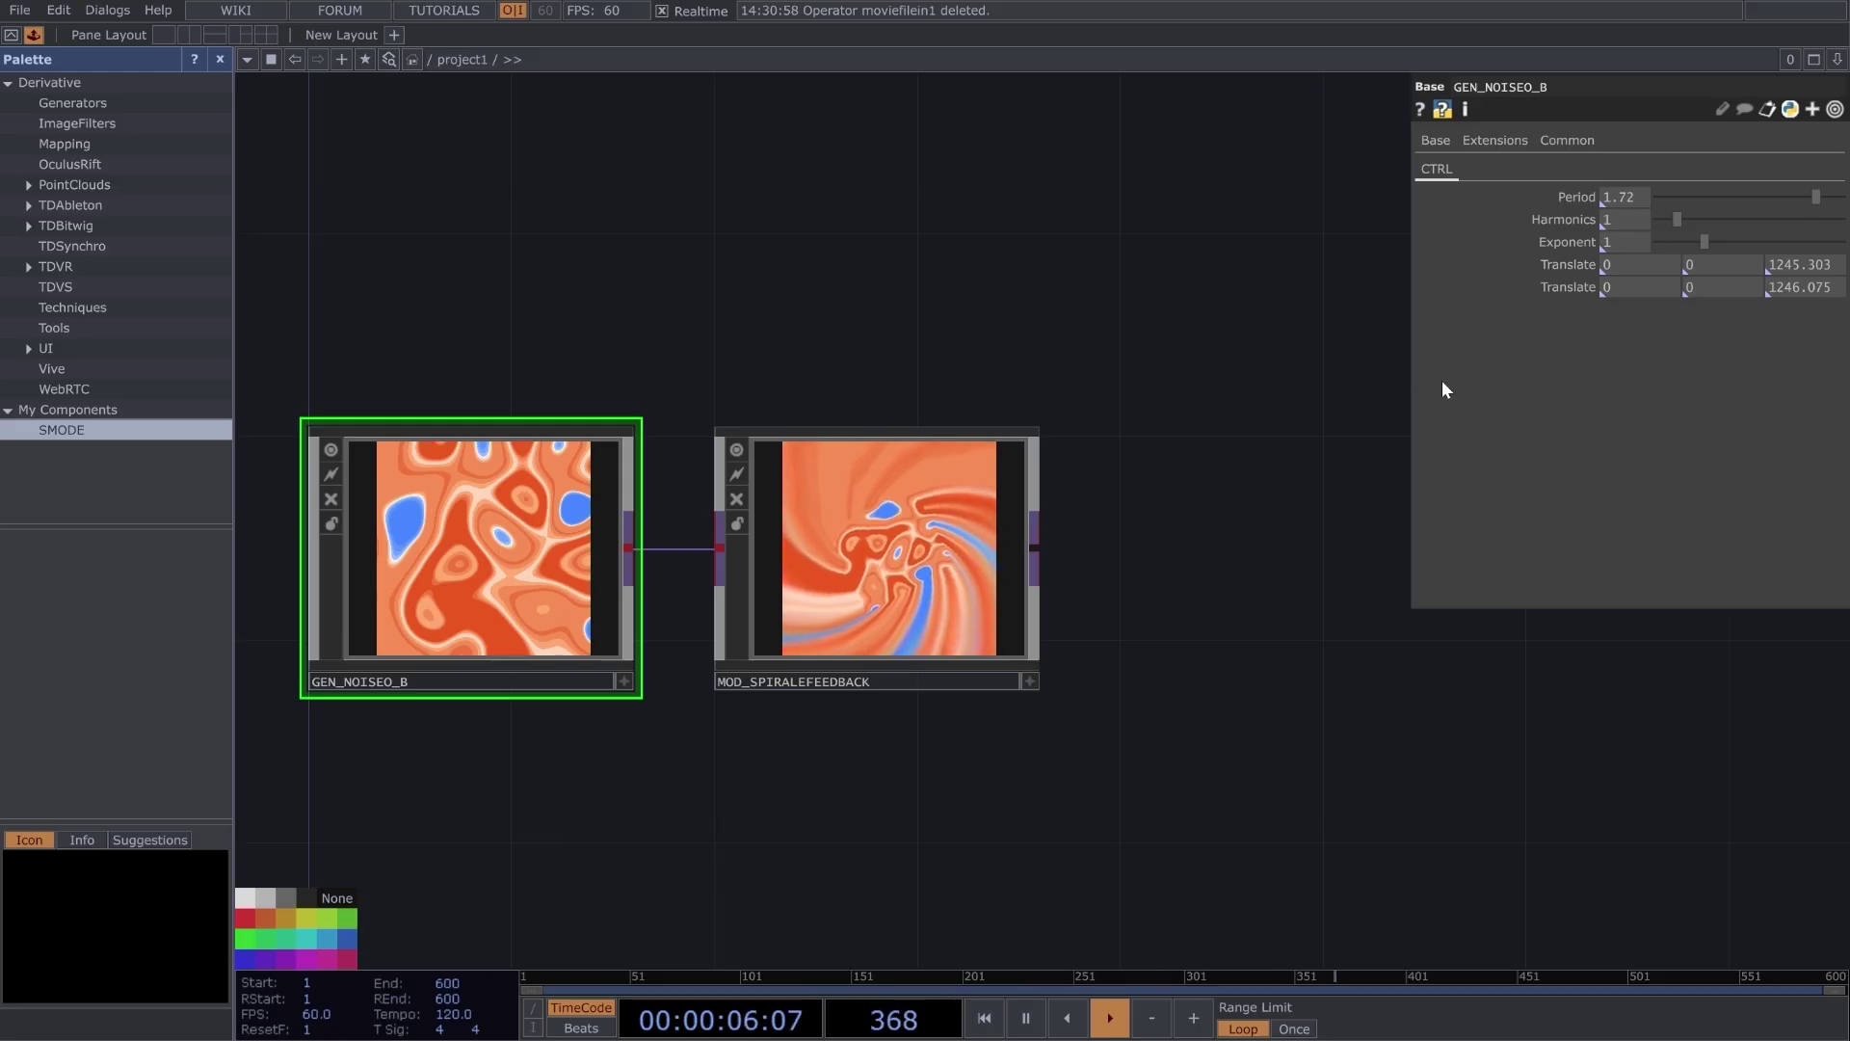
Set the Tz component of GEN_NOISEO_B's first Translate parameter to the expression absTime.seconds*.1
click(1414, 262)
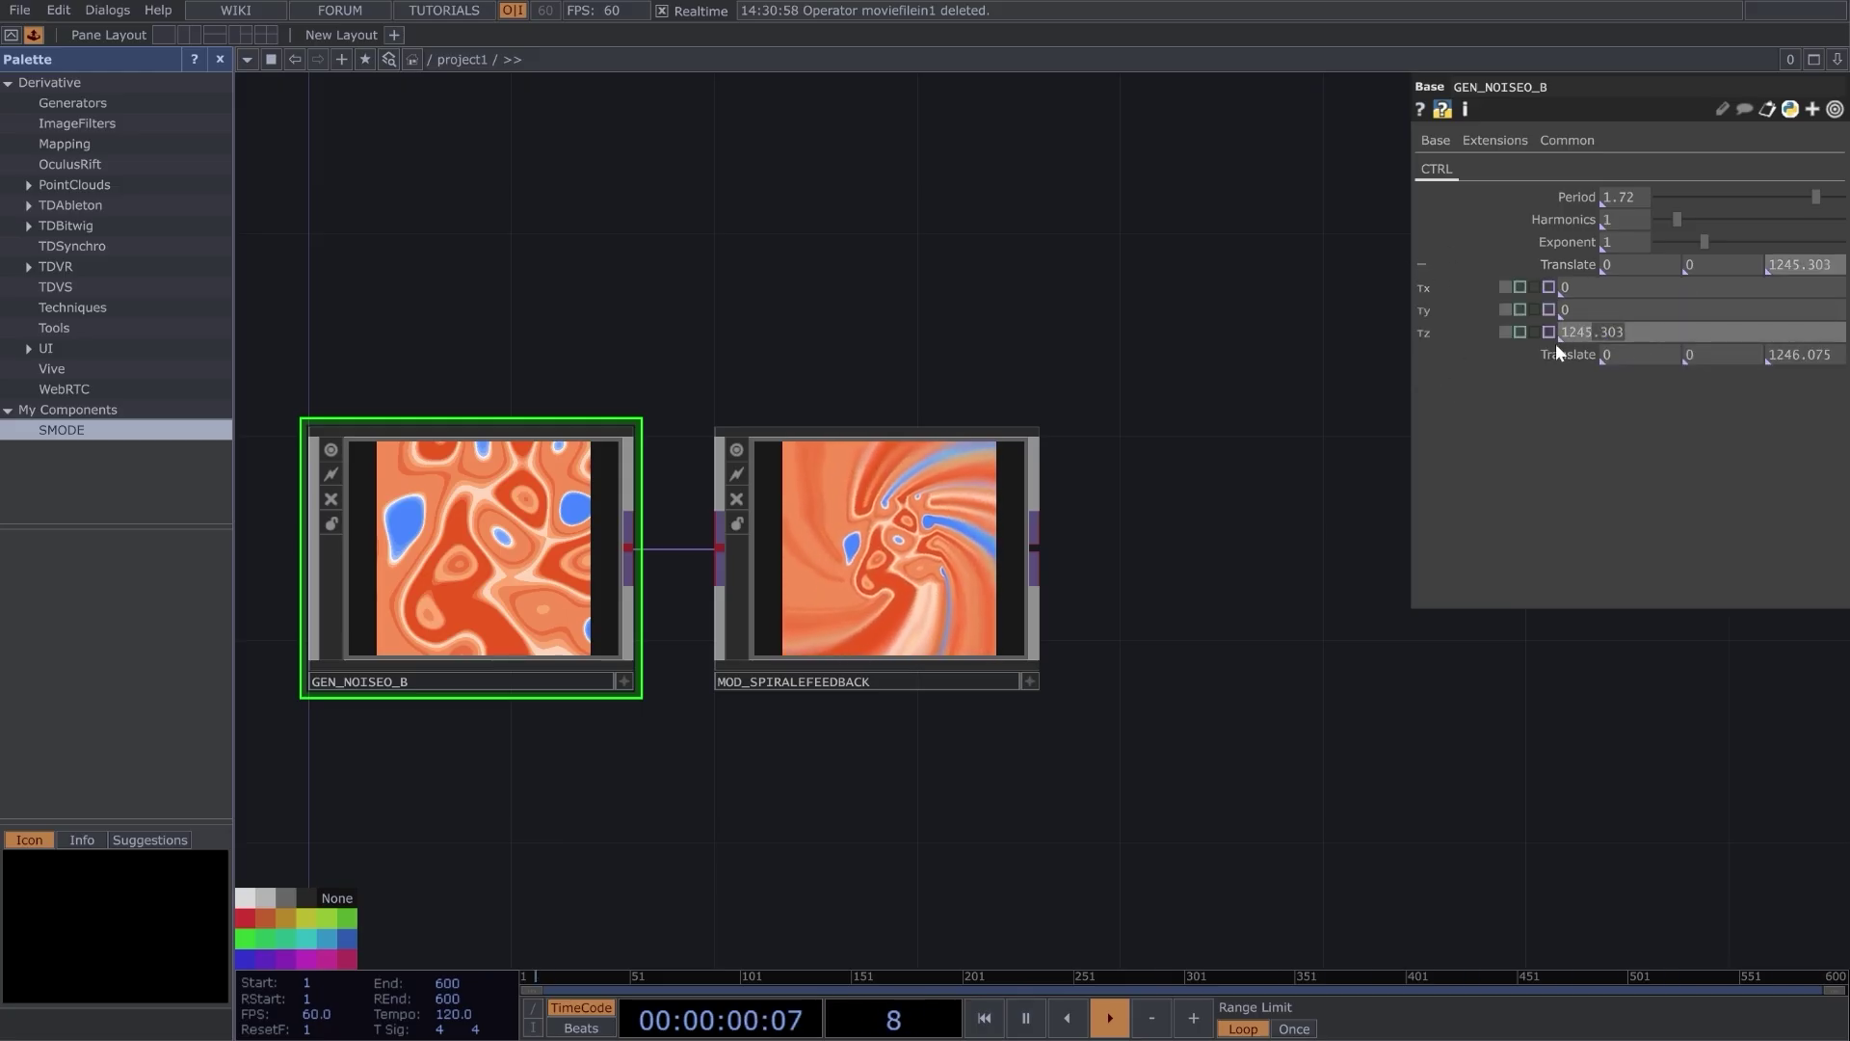
text(abs)
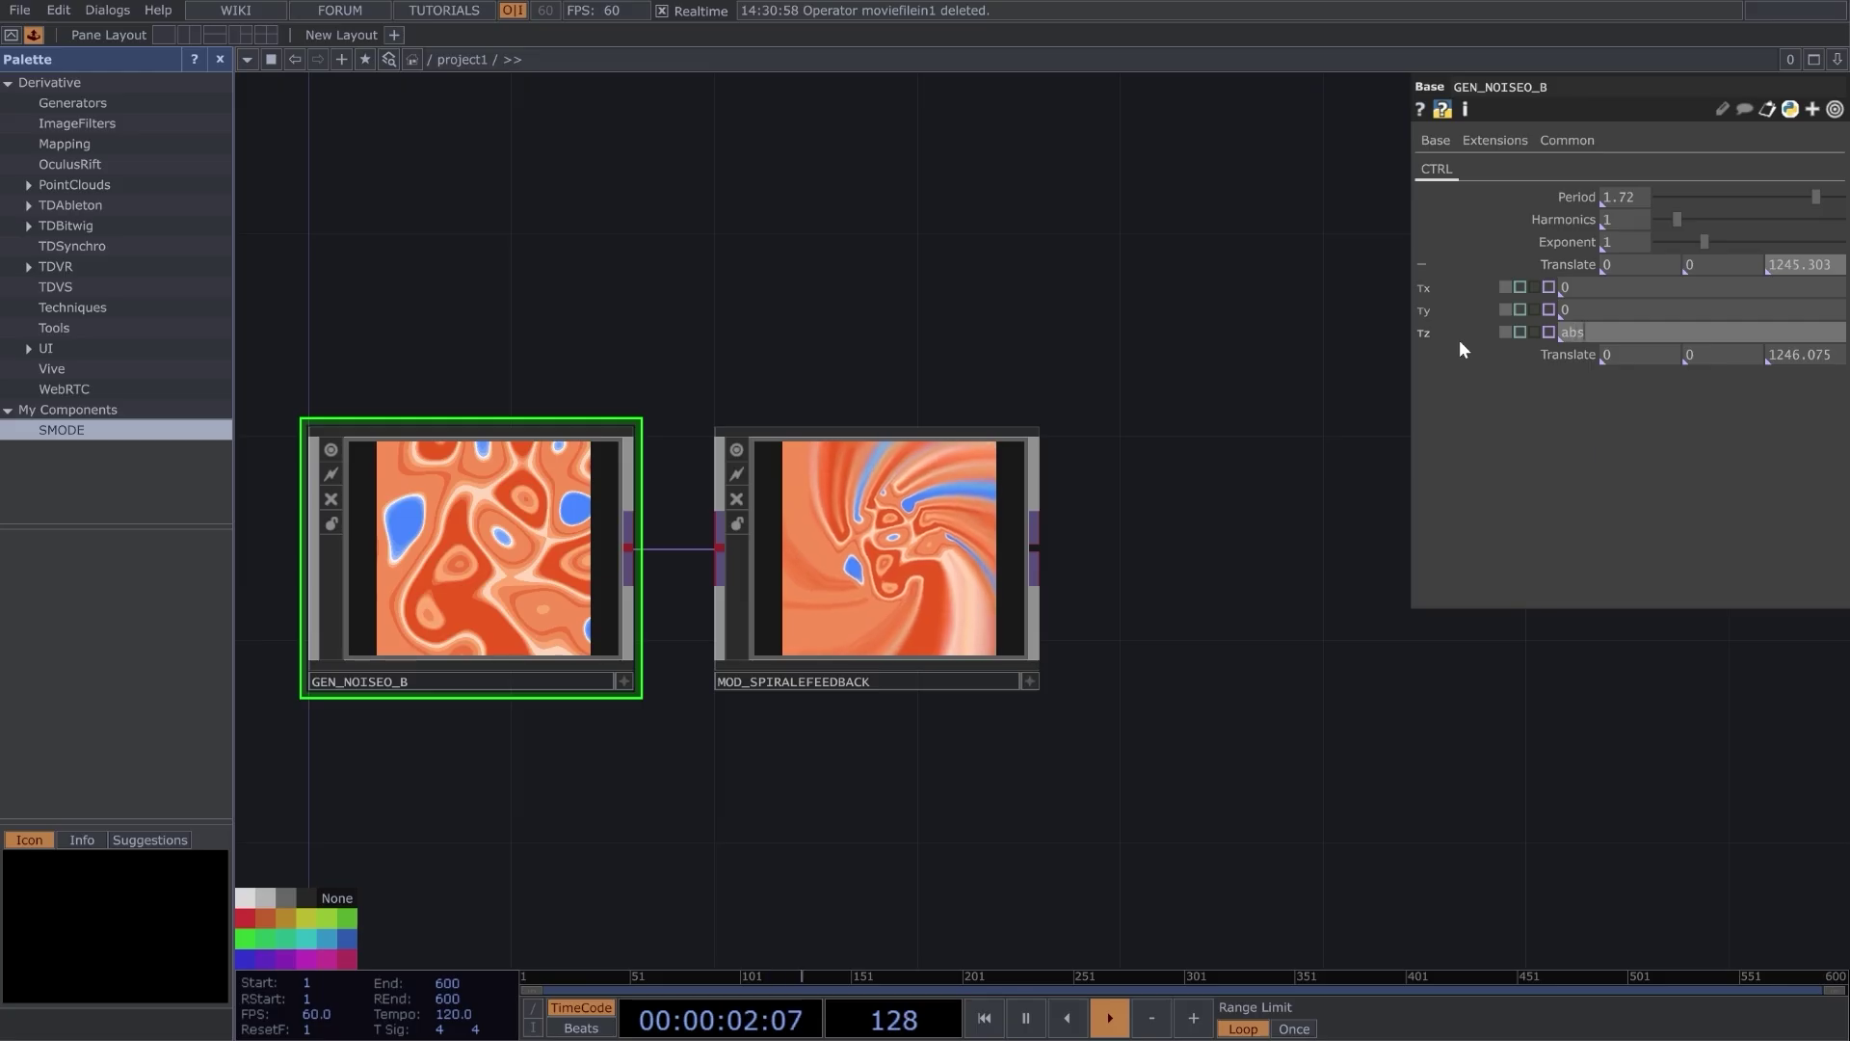
text(Time)
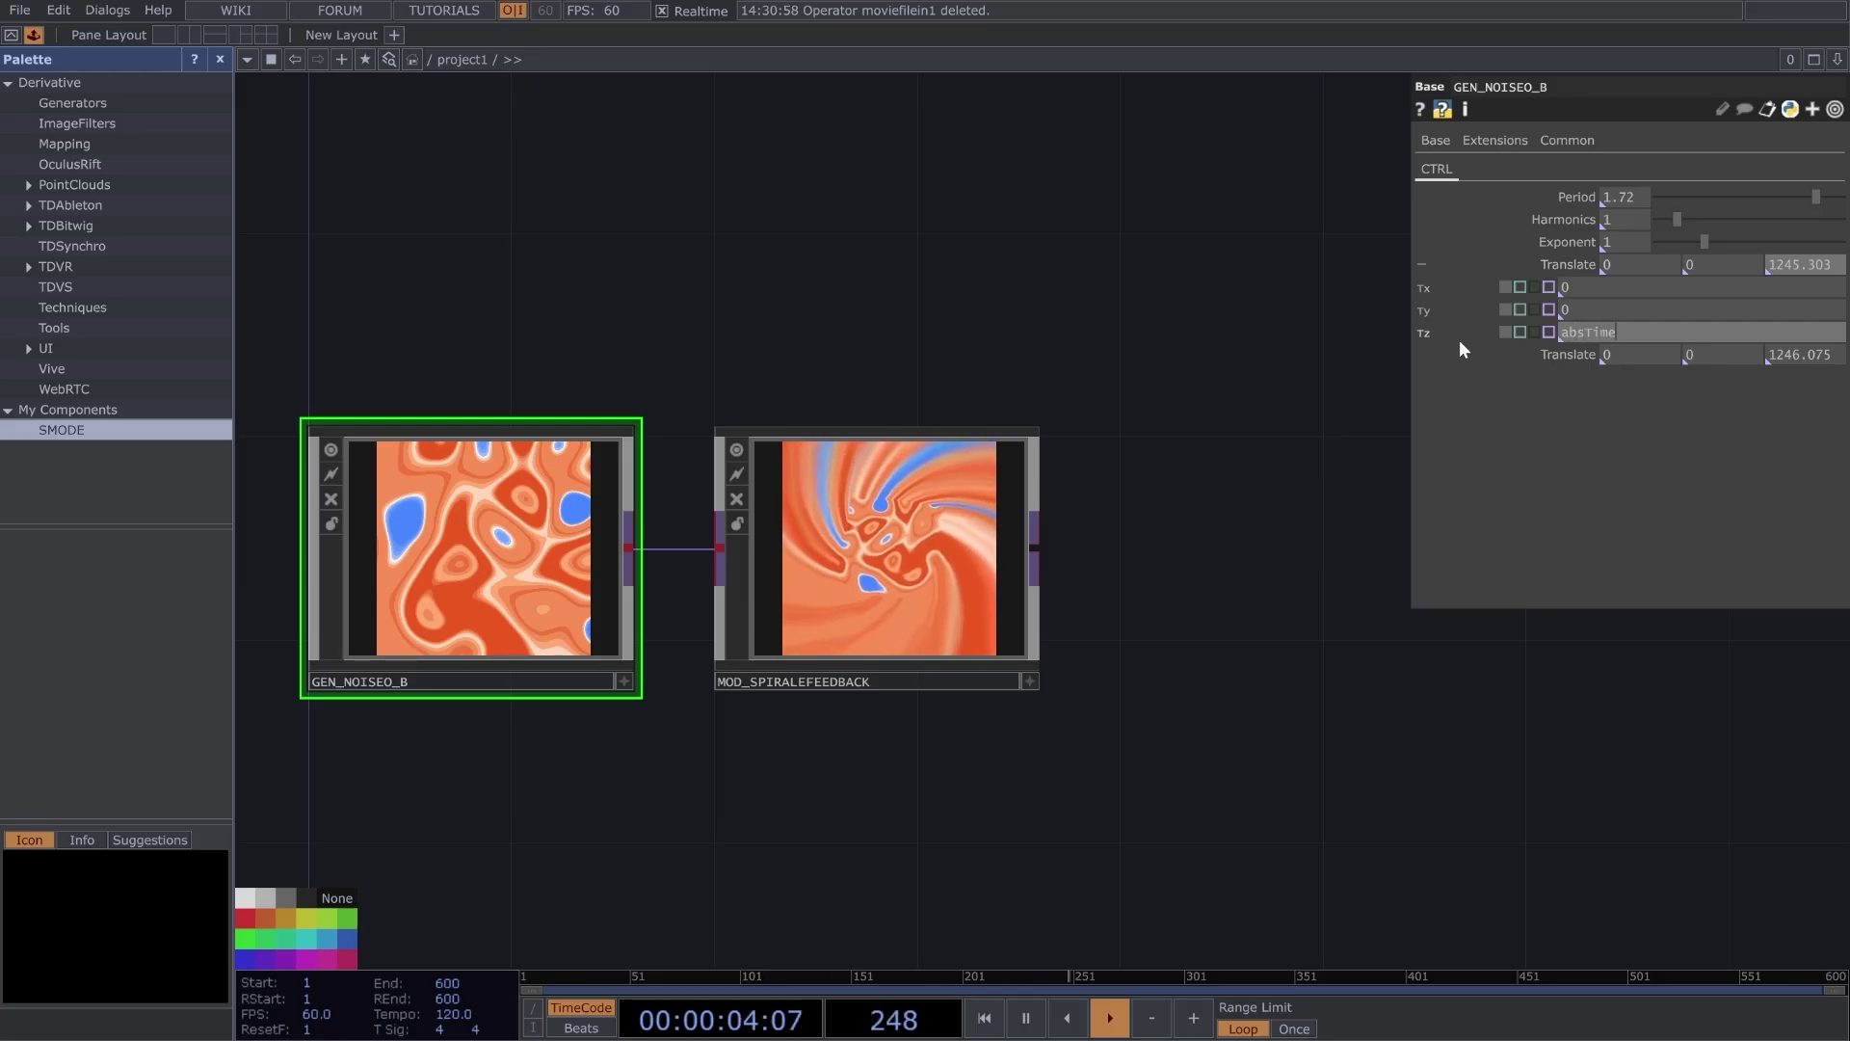
text(.seconds)
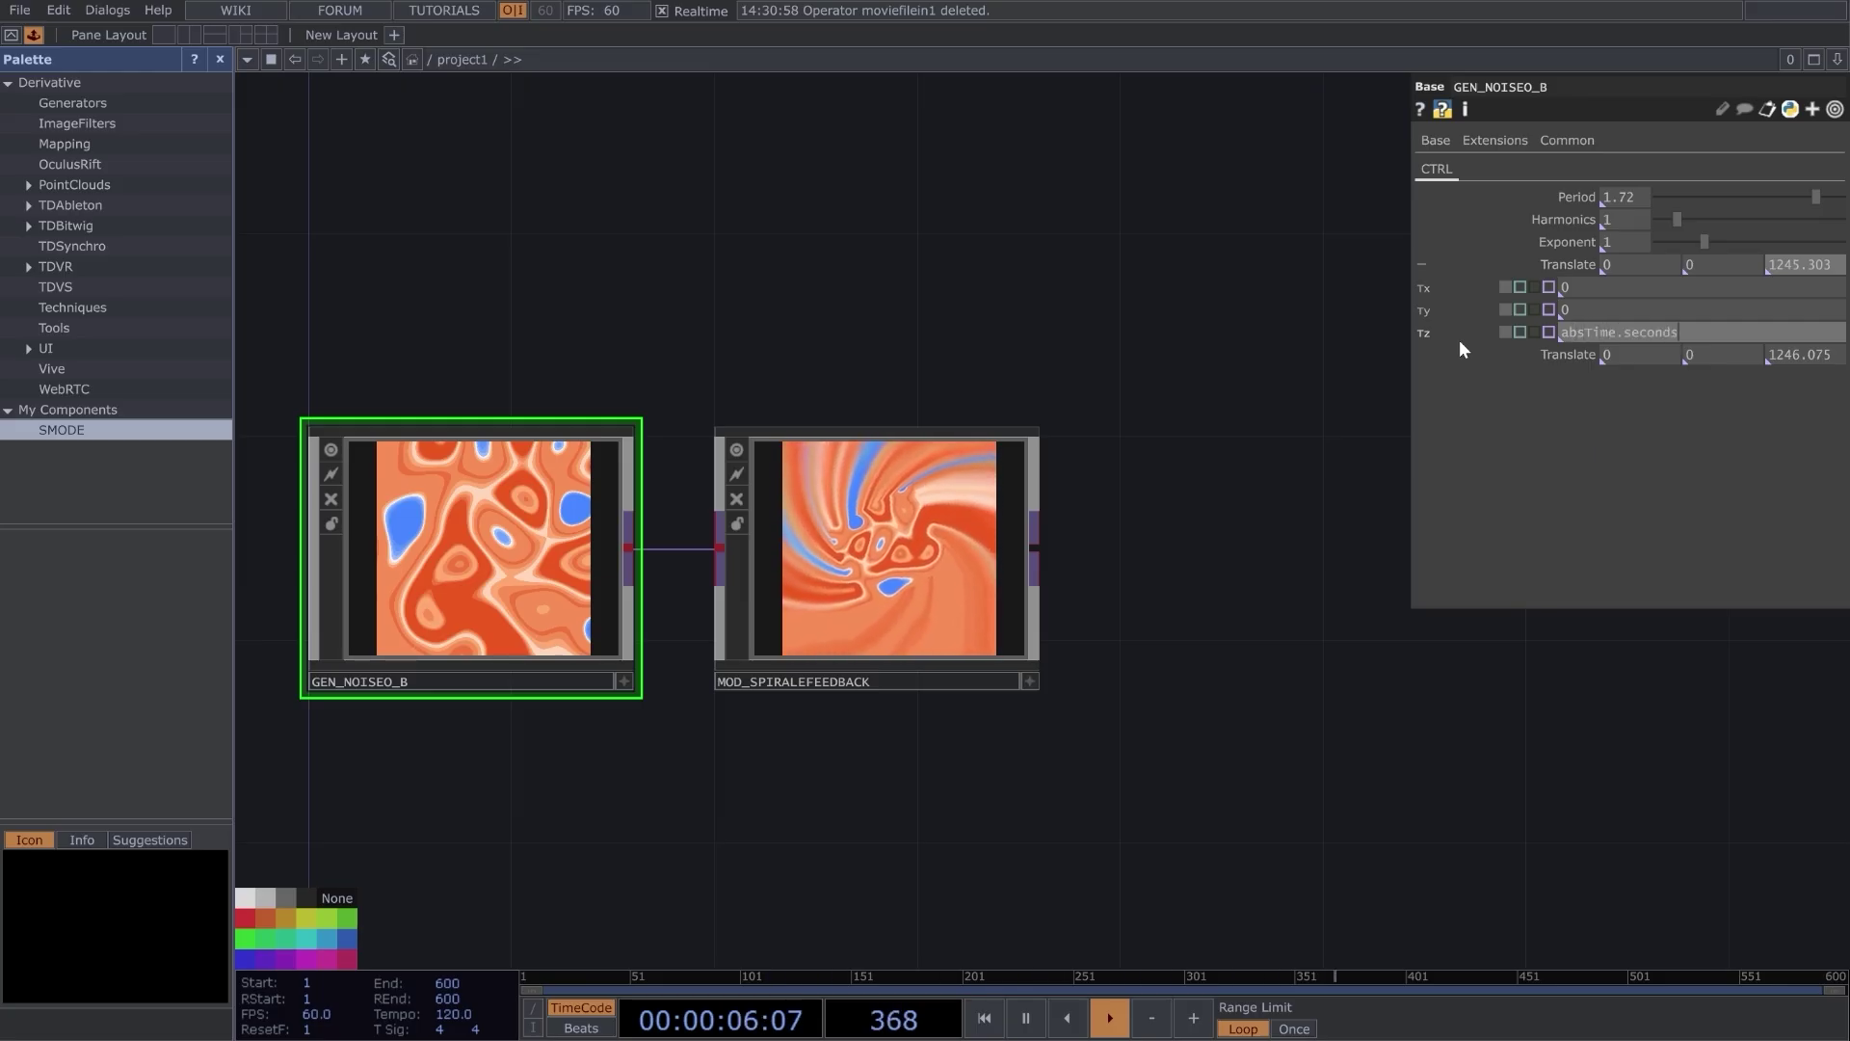
text(*.1)
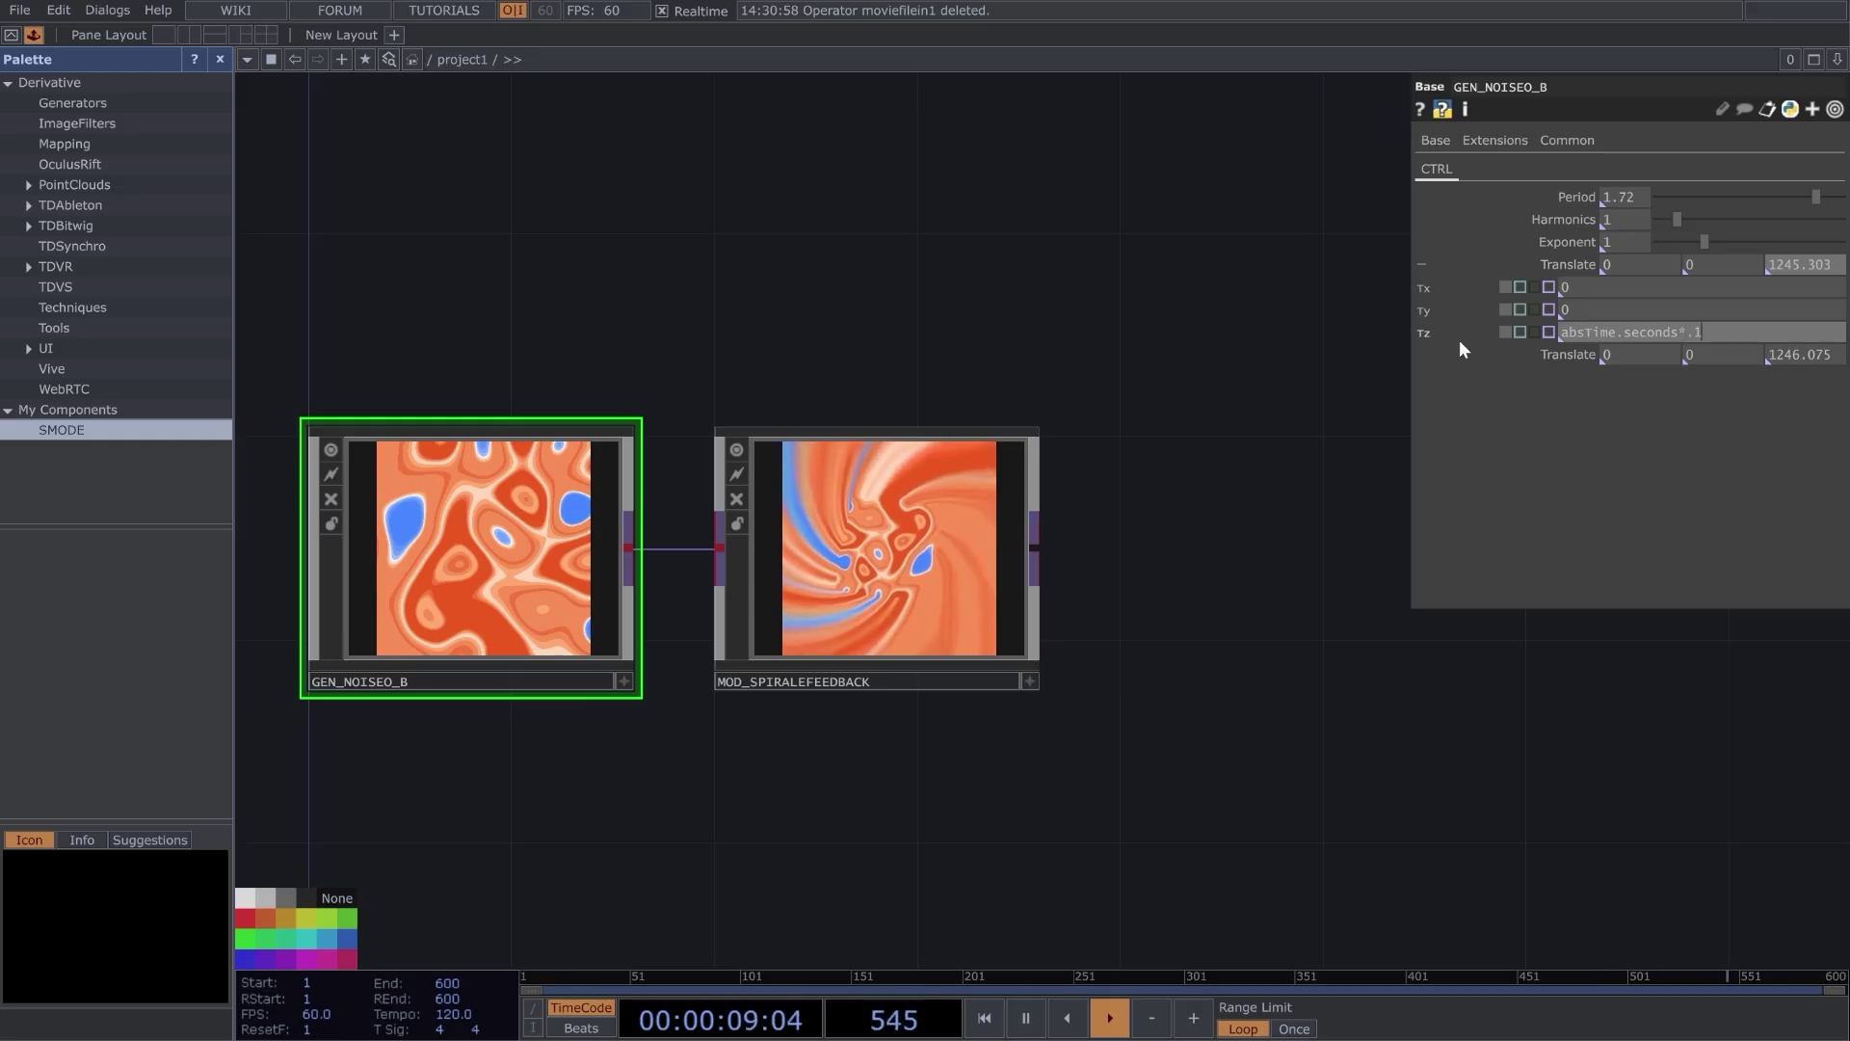
key(Return)
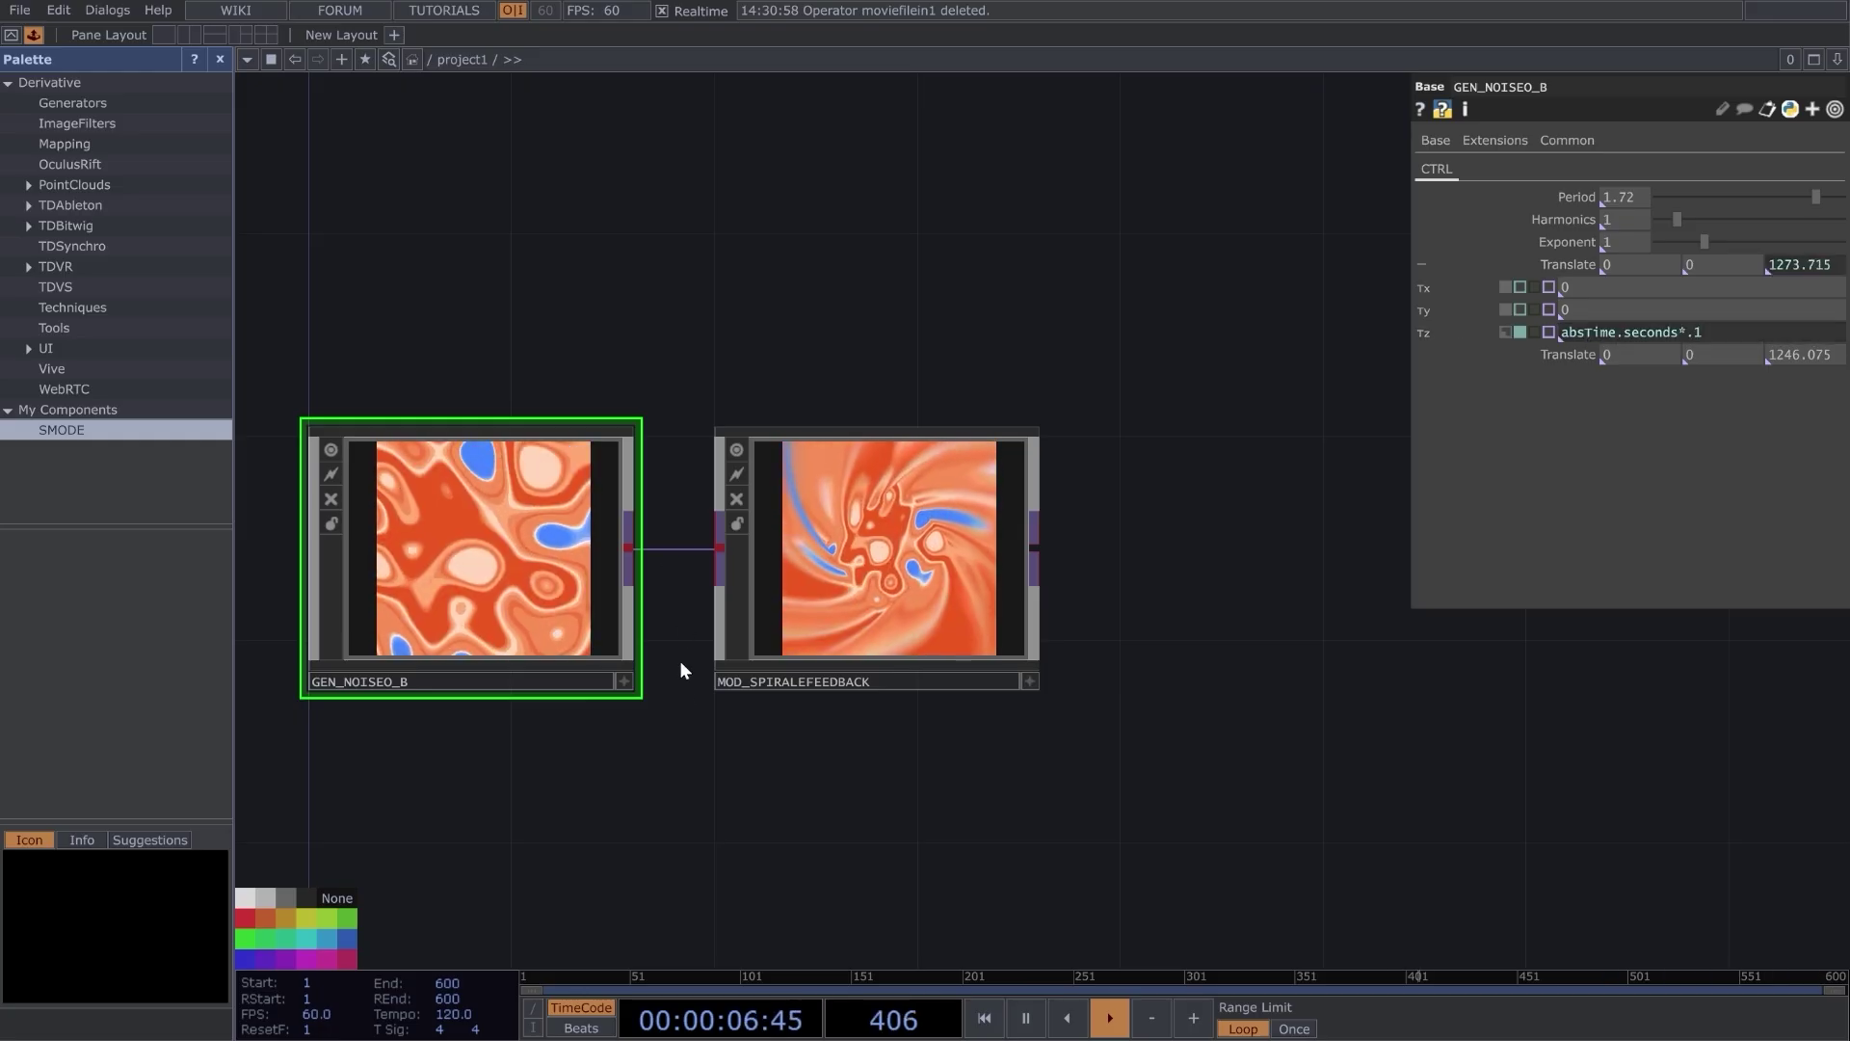
Disconnect GEN_NOISEO_B from MOD_SPIRALEFEEDBACK and save both components into the SMODE folder of My Components
right_click(672, 549)
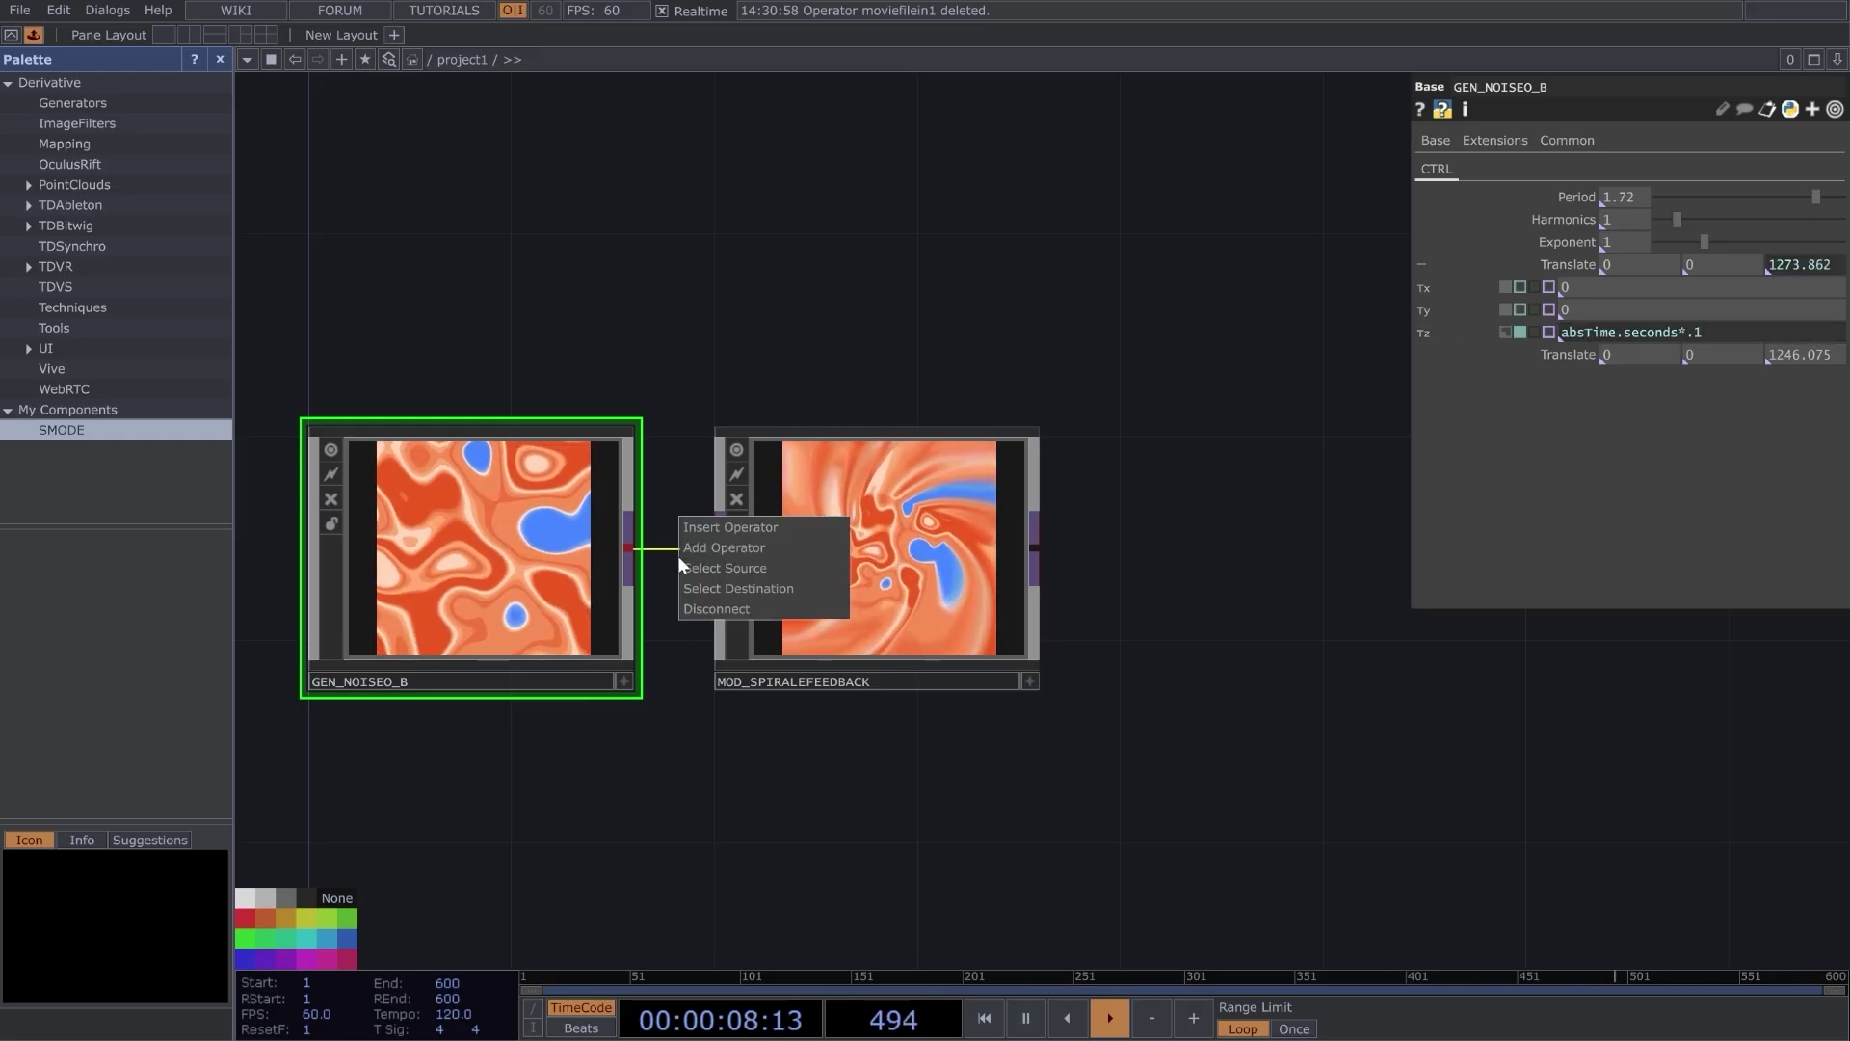
click(723, 604)
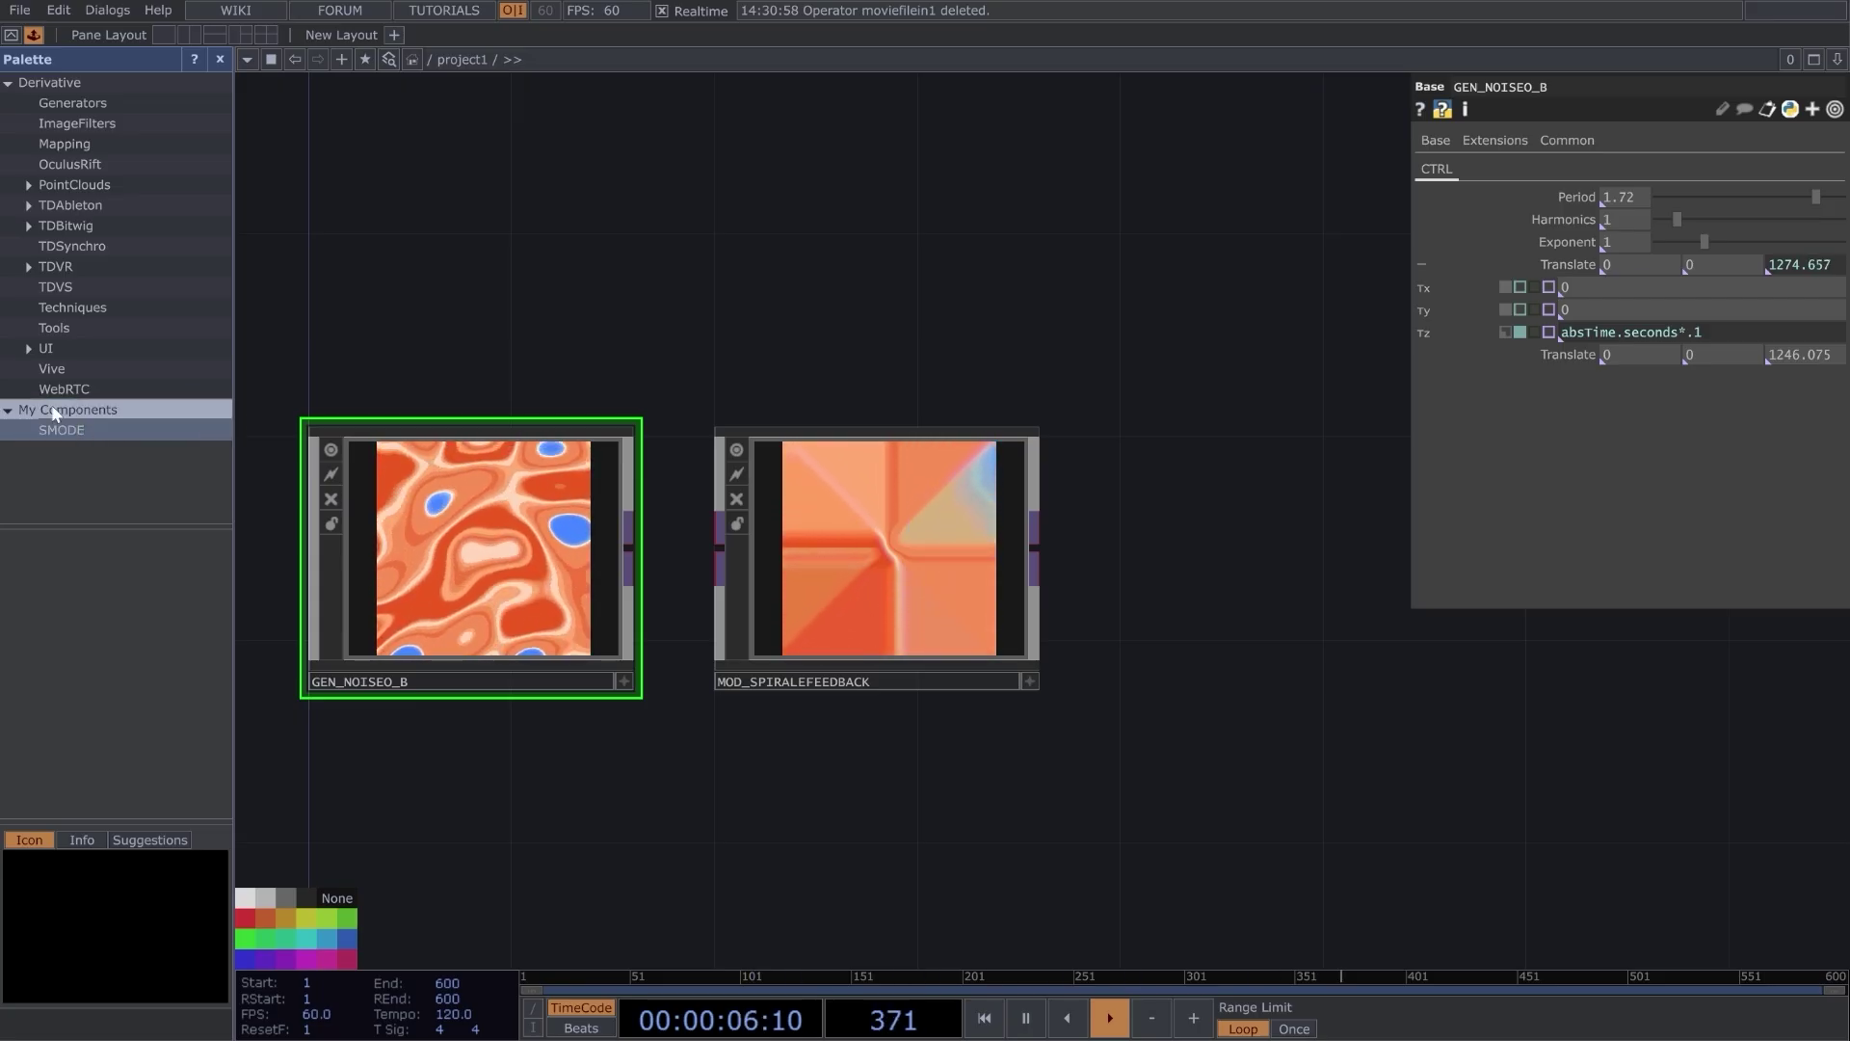
drag(455, 540, 70, 425)
drag(846, 545, 135, 434)
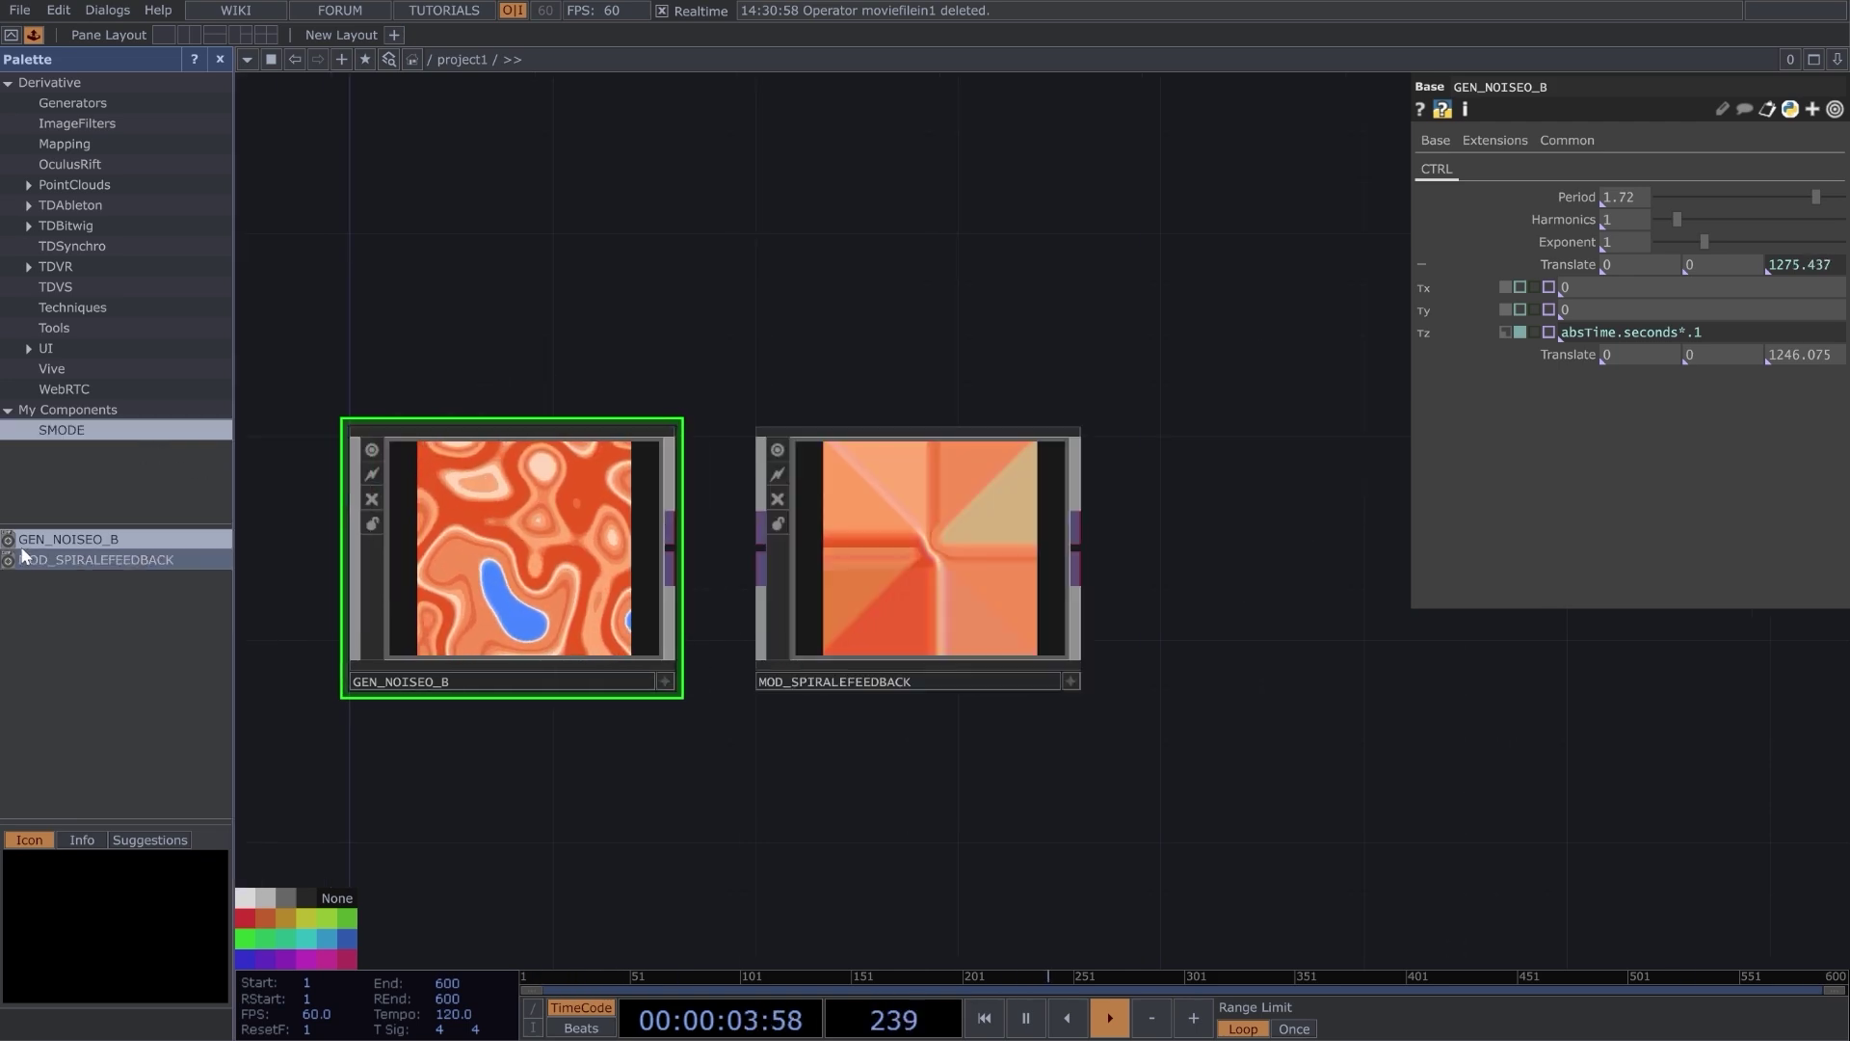
click(94, 545)
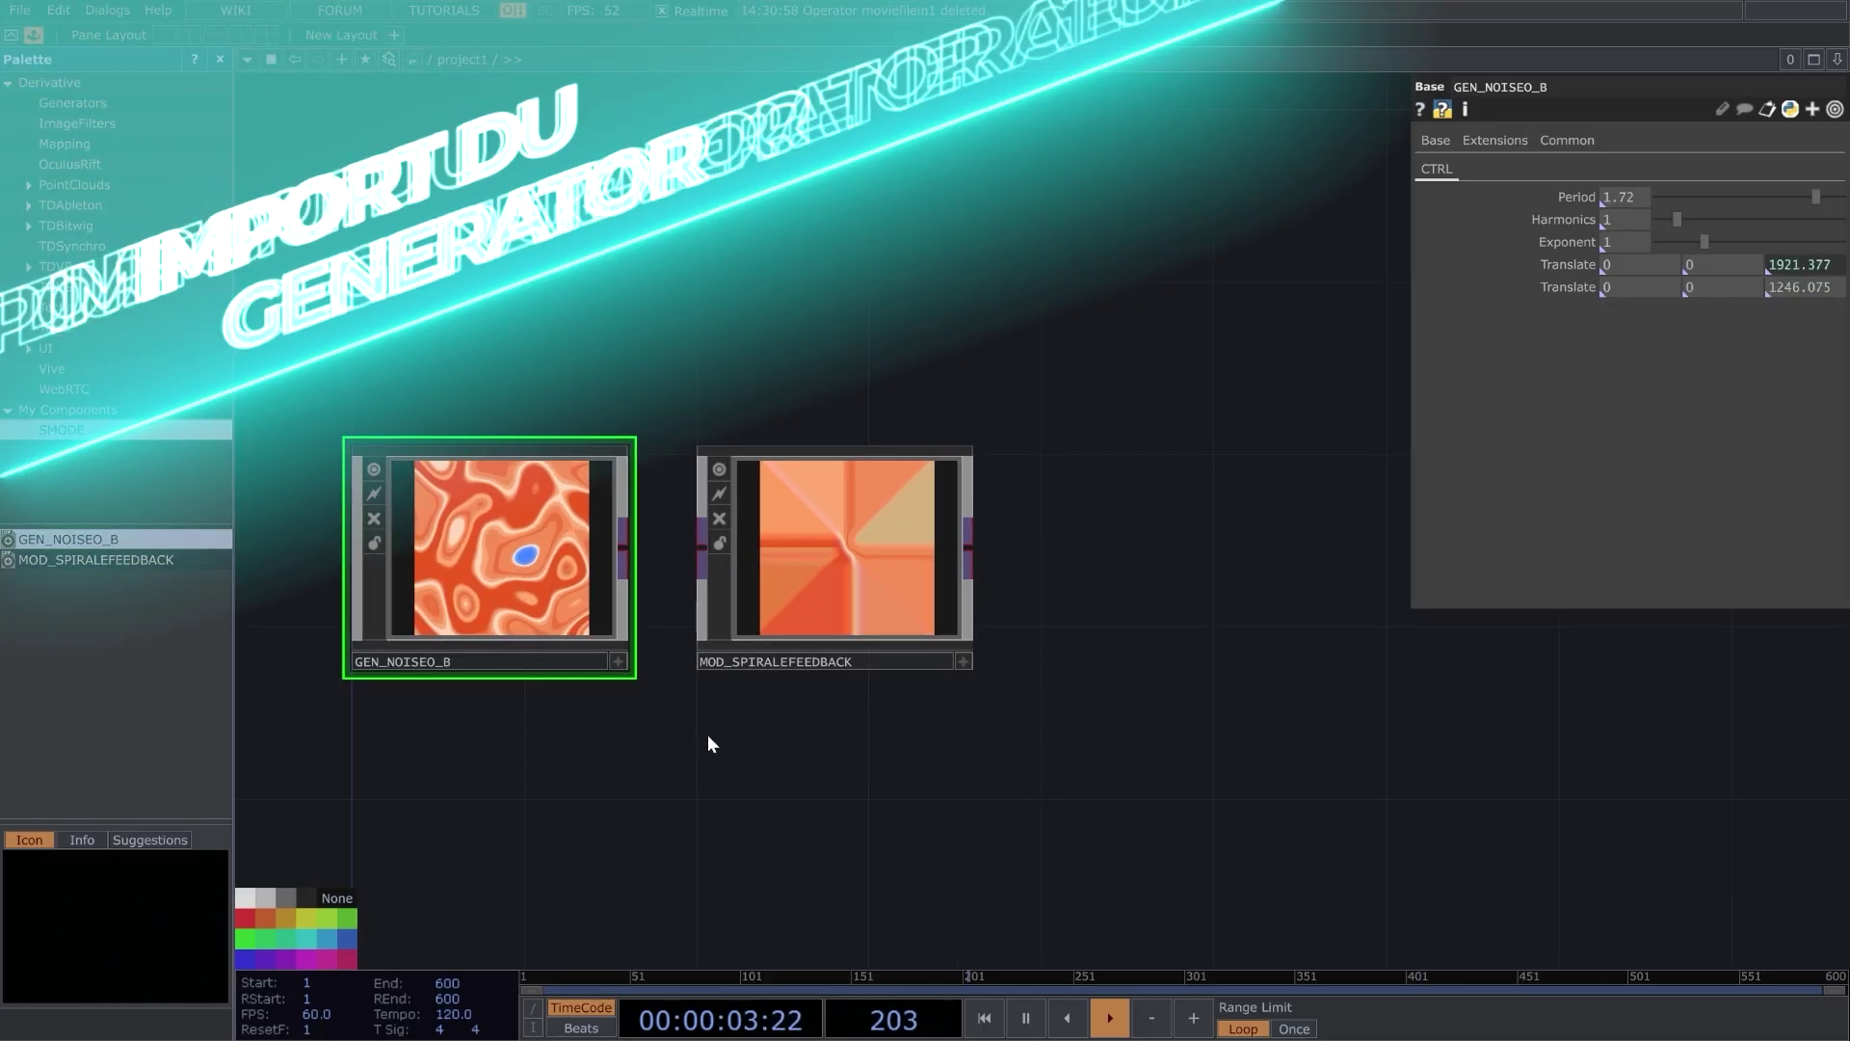
Browse to the SMODE palette folder, add it to the media directories in Smode Compose and select GEN_NOISEO_B.tox inside it
right_click(87, 434)
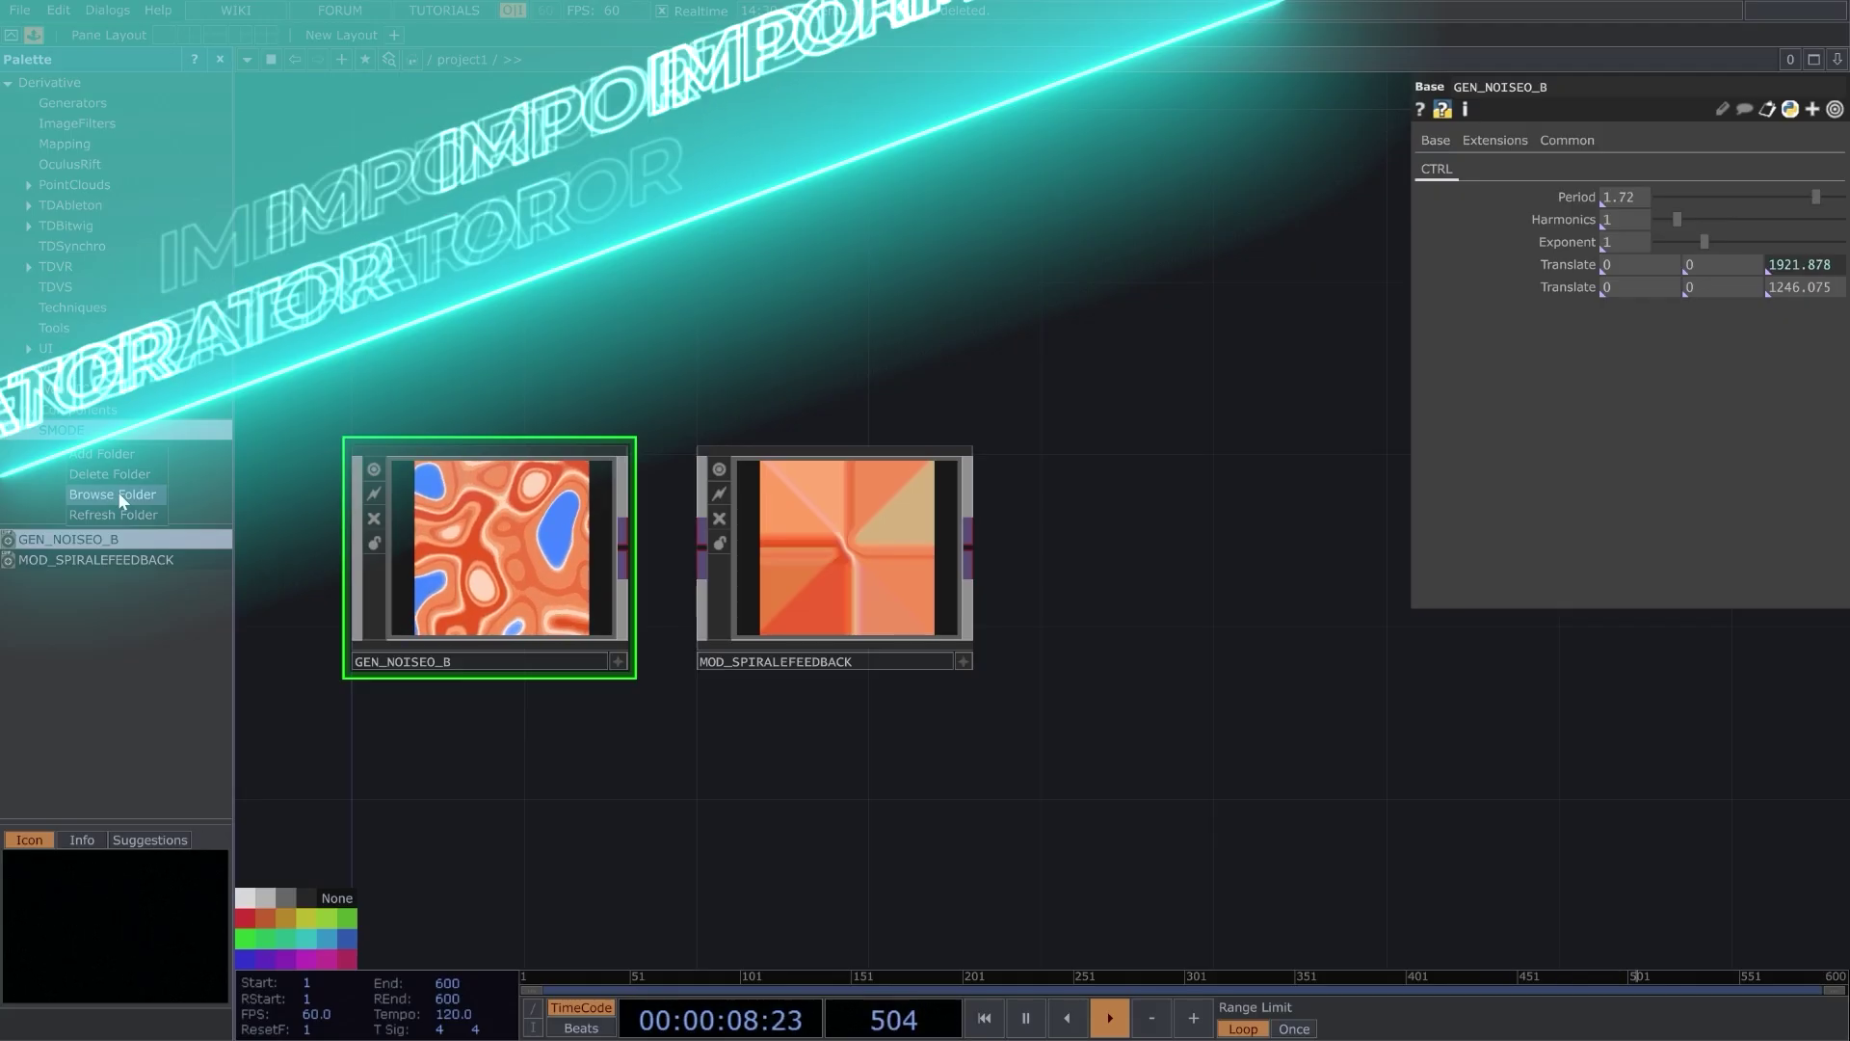
click(118, 492)
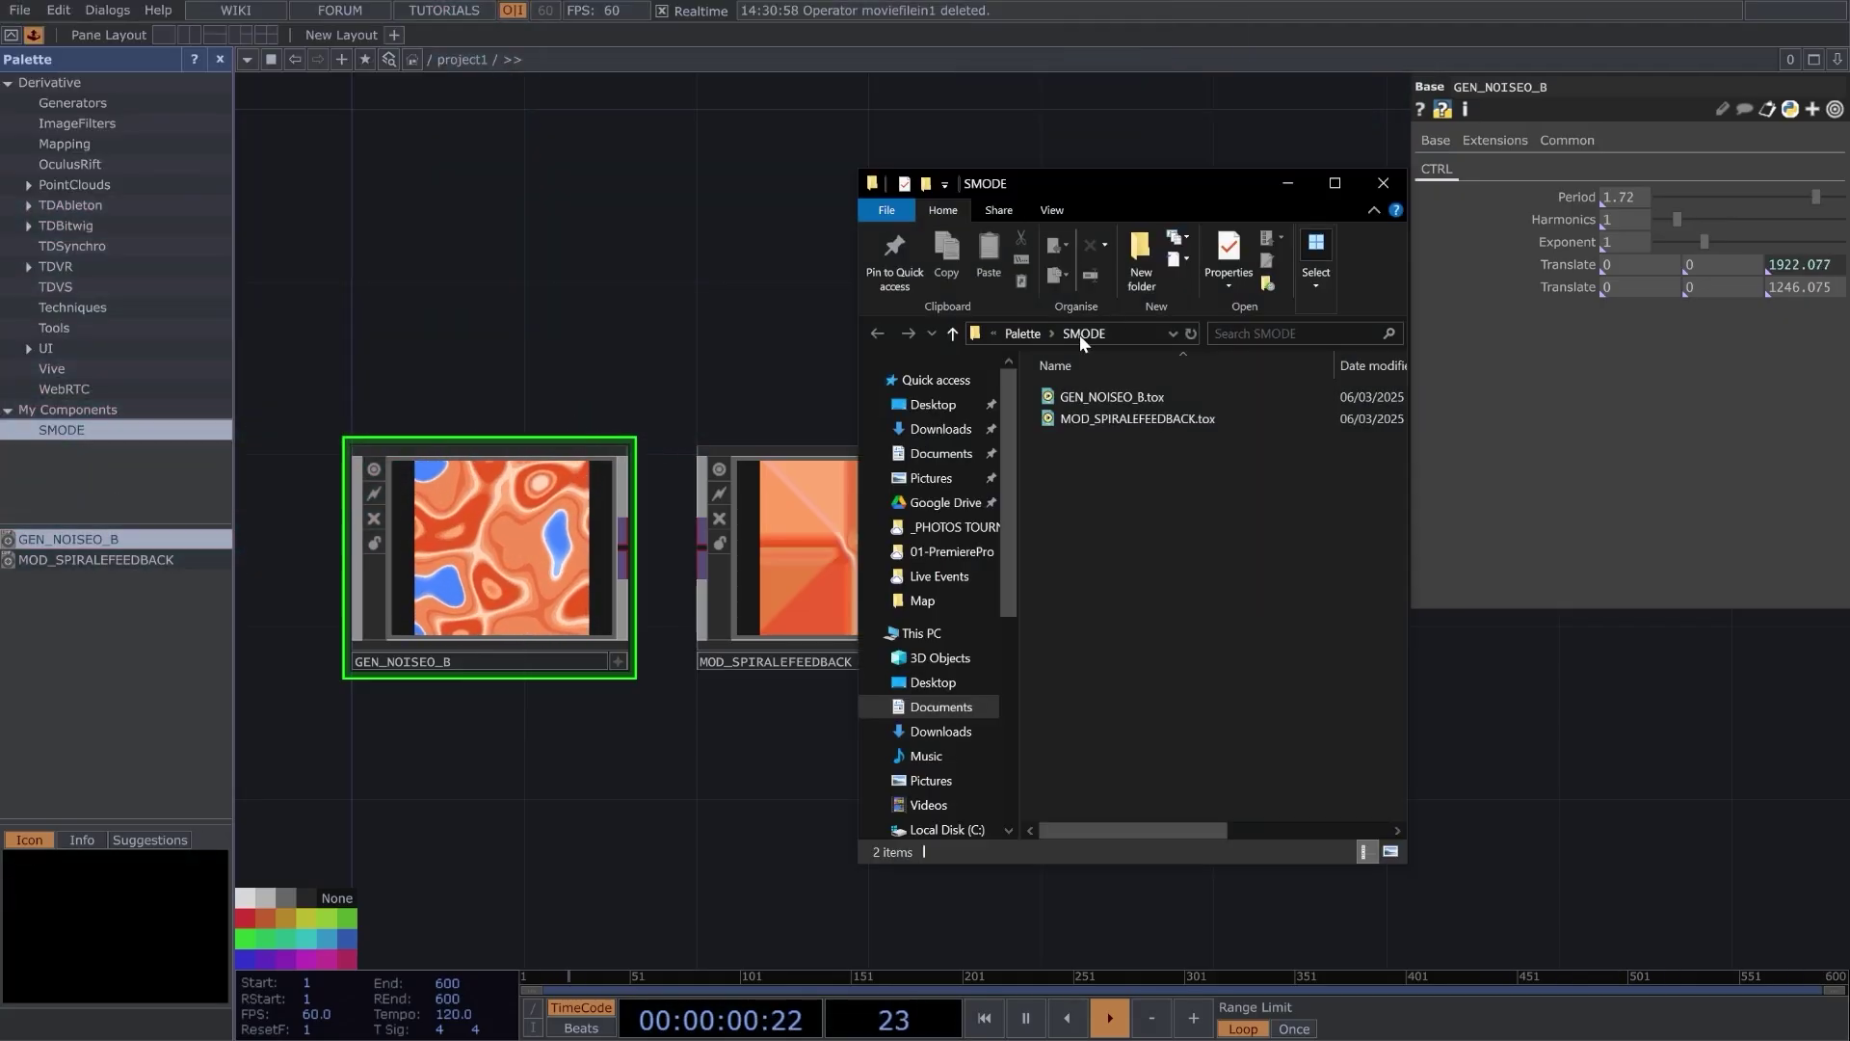
click(1023, 333)
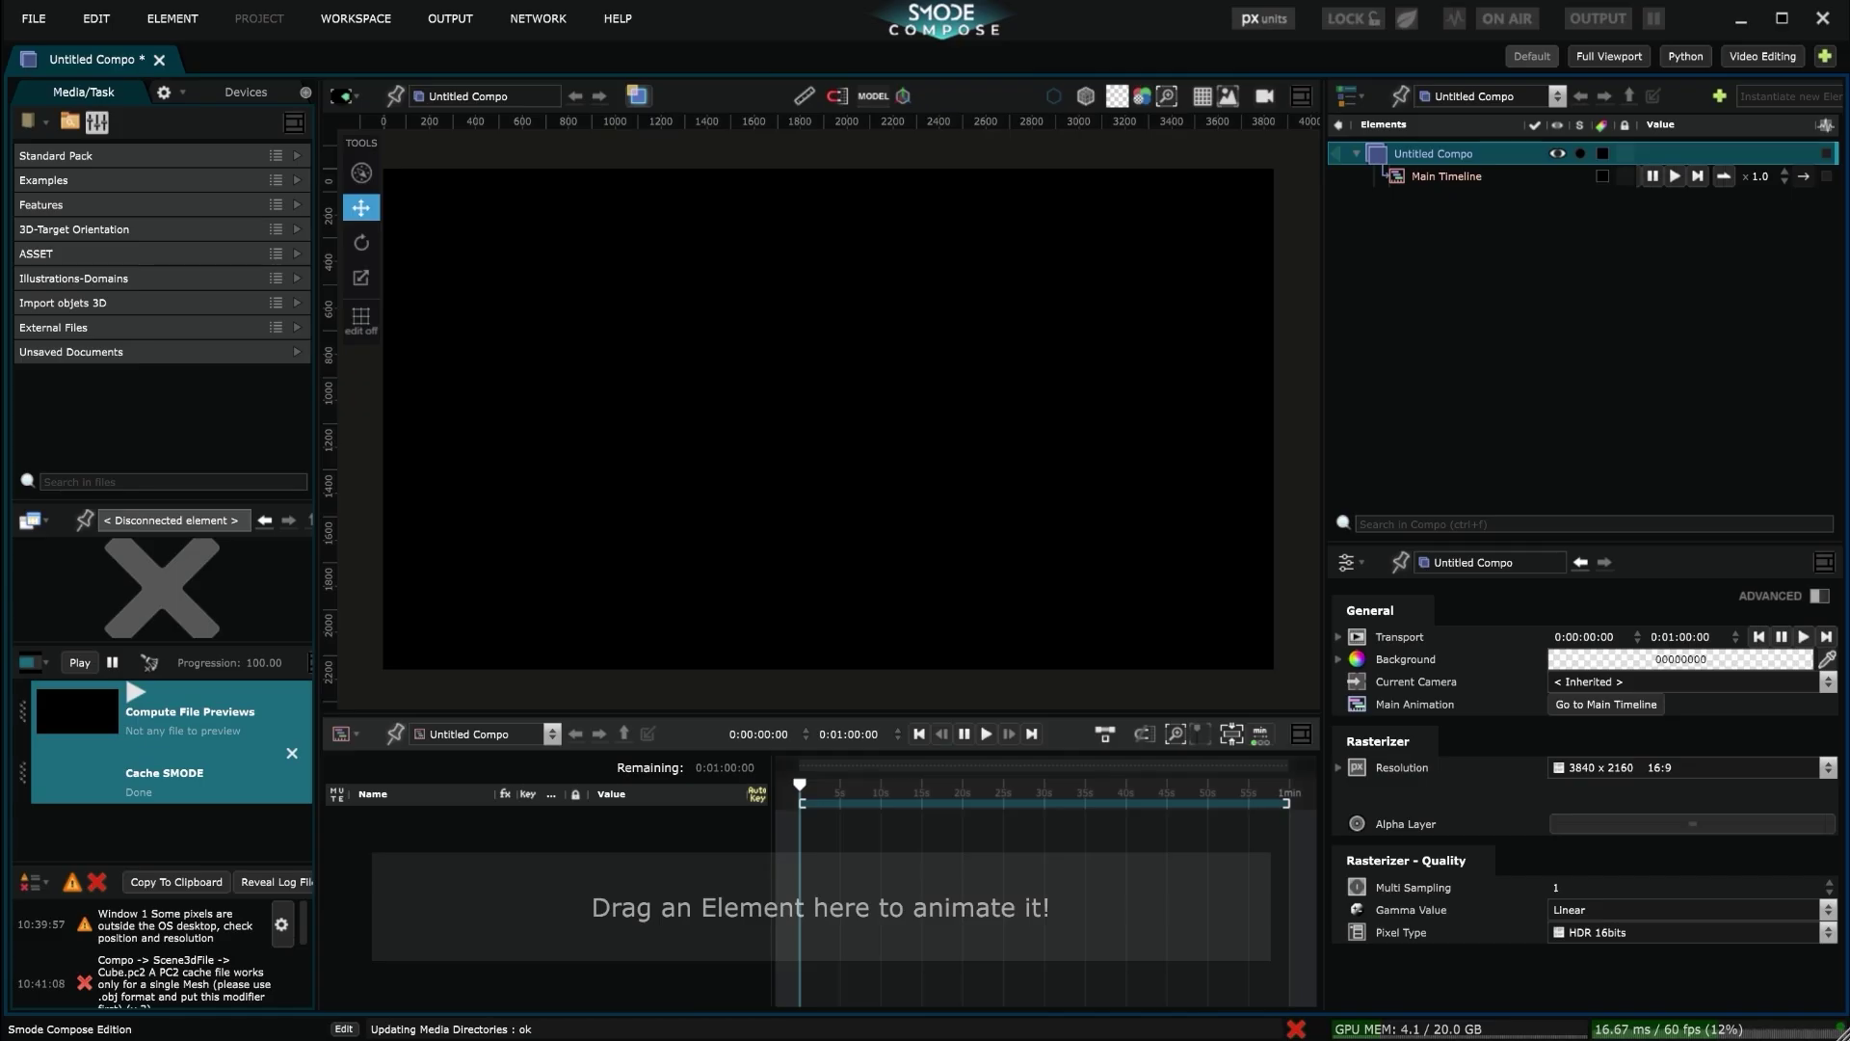
key(alt+Tab)
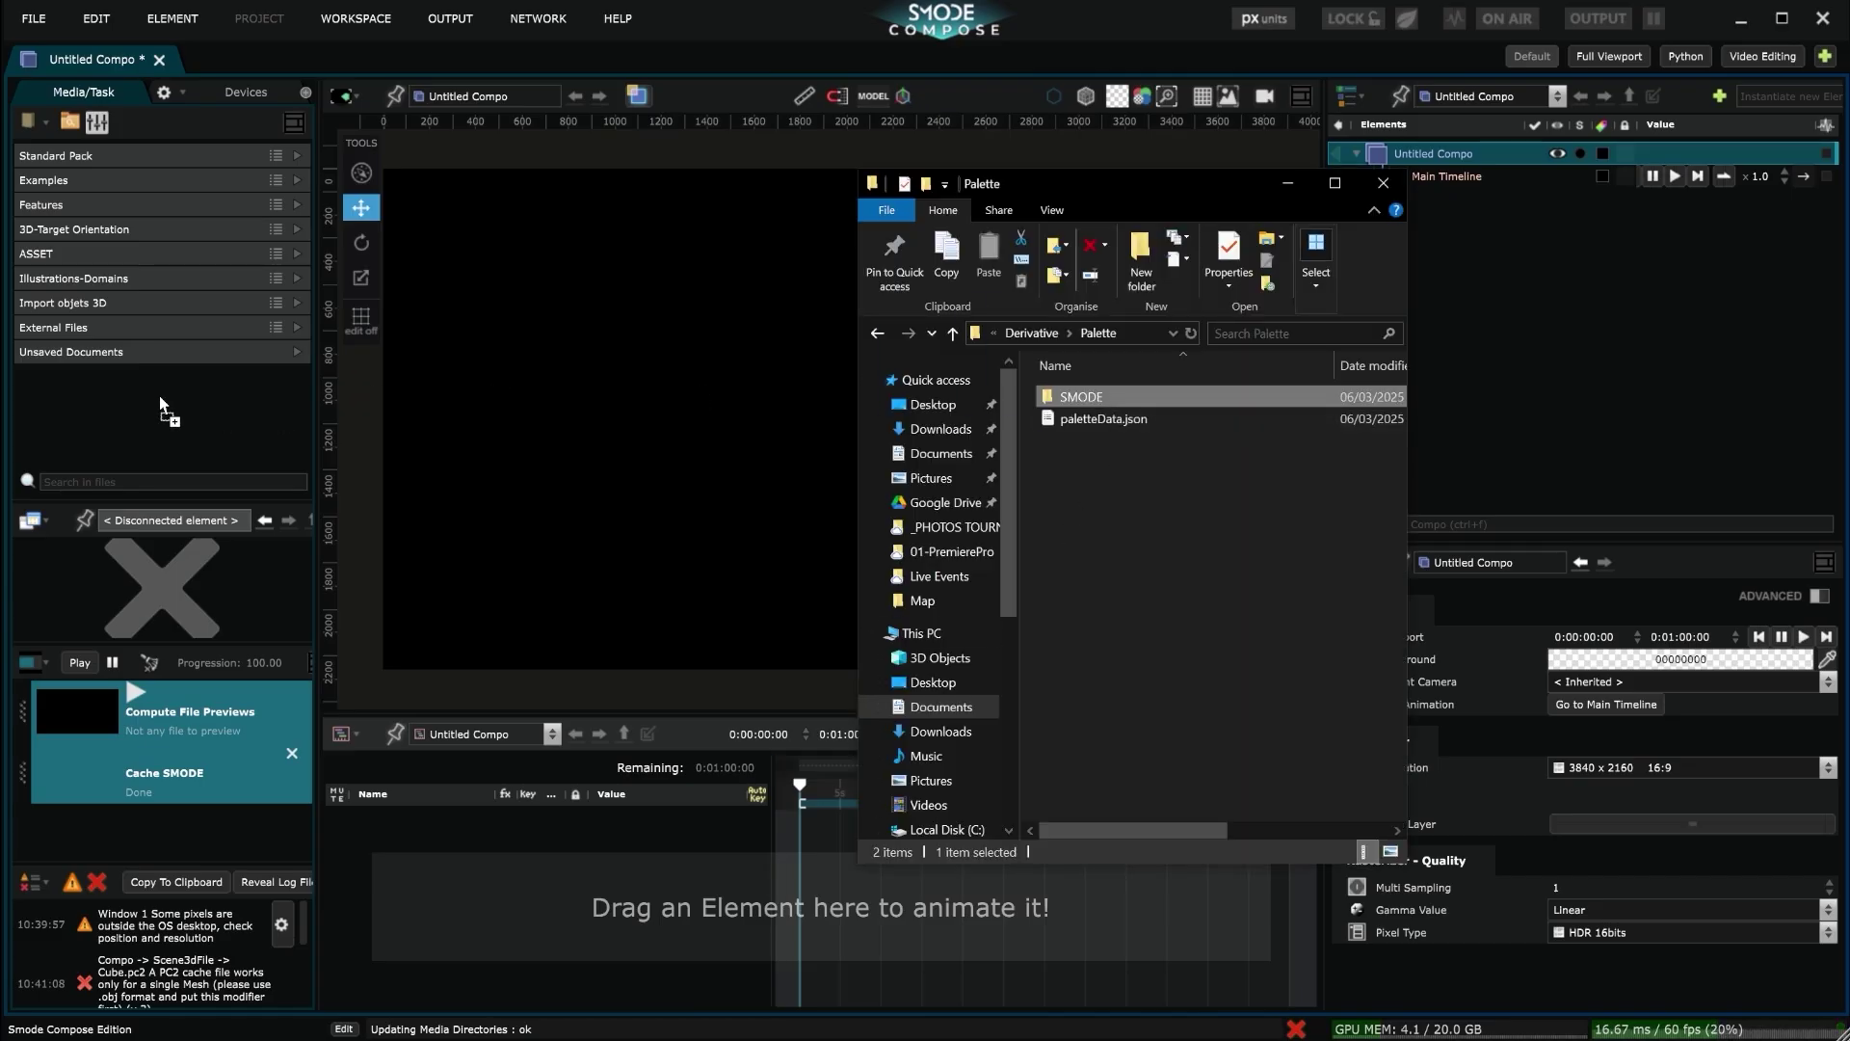
drag(160, 398, 160, 398)
click(1262, 527)
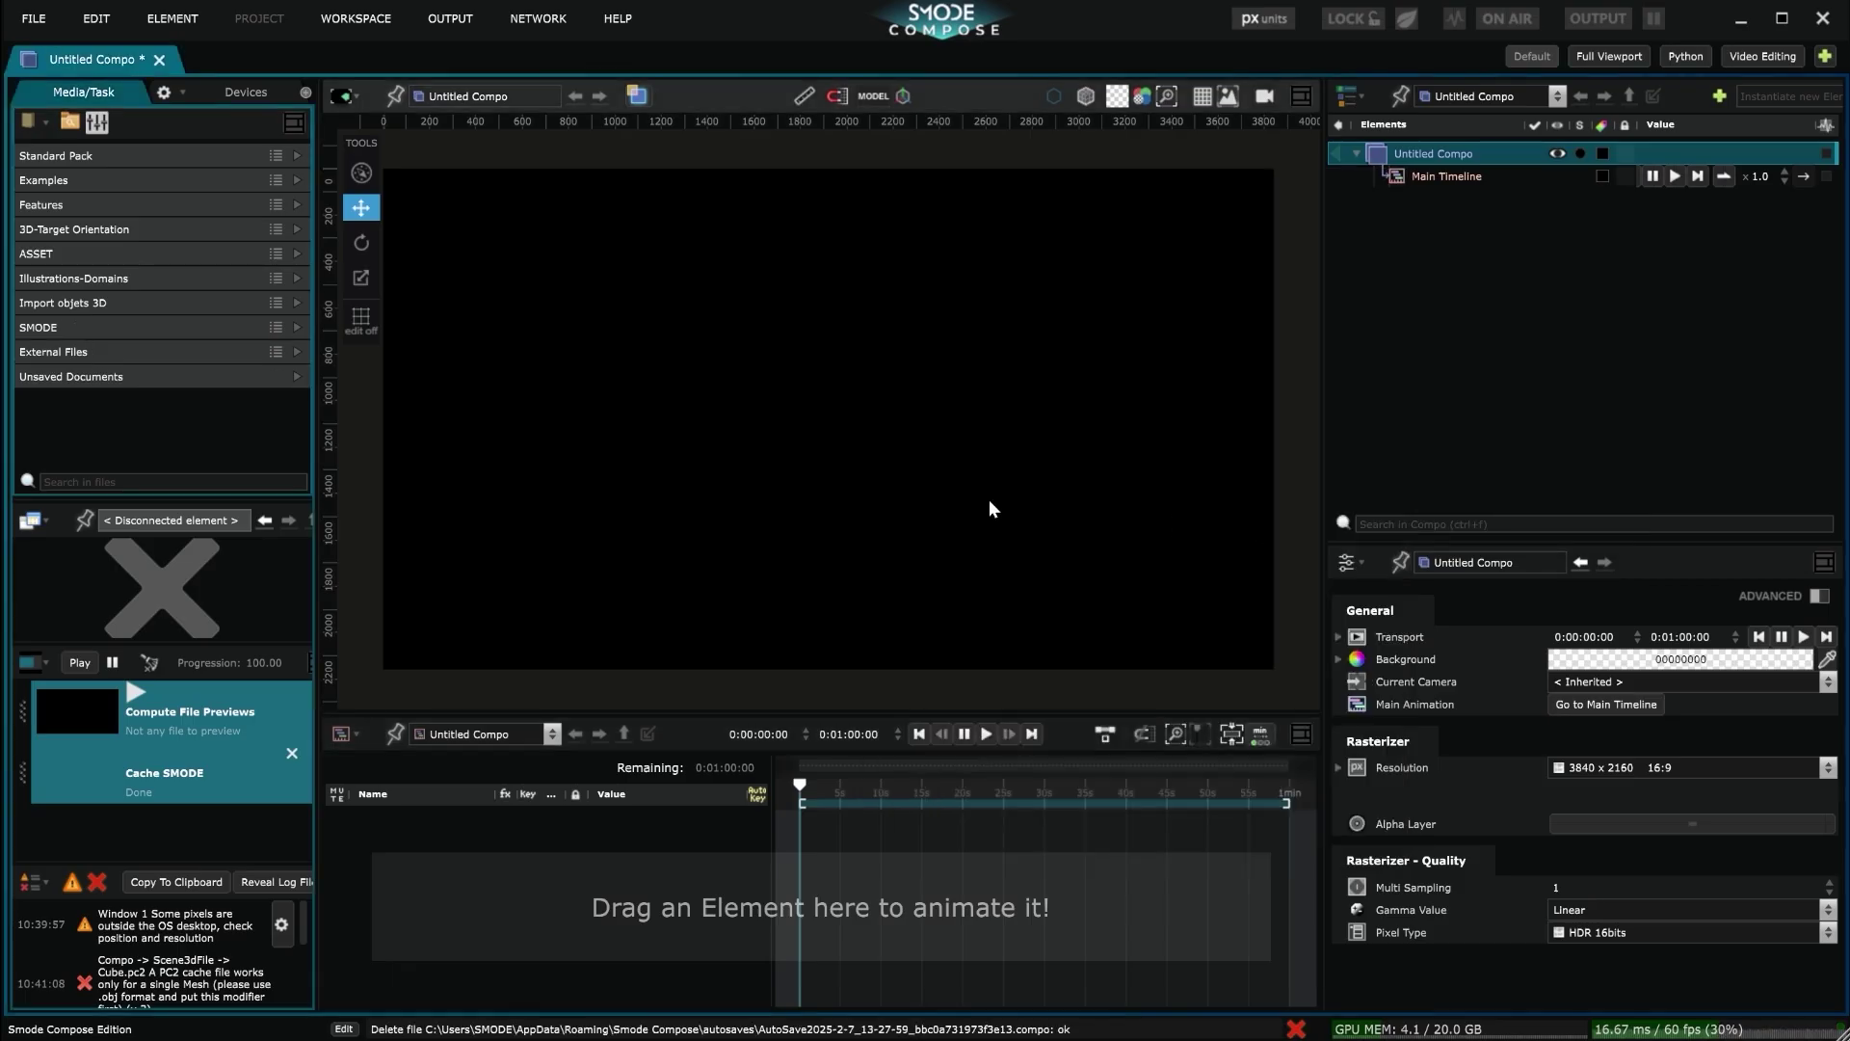
click(298, 326)
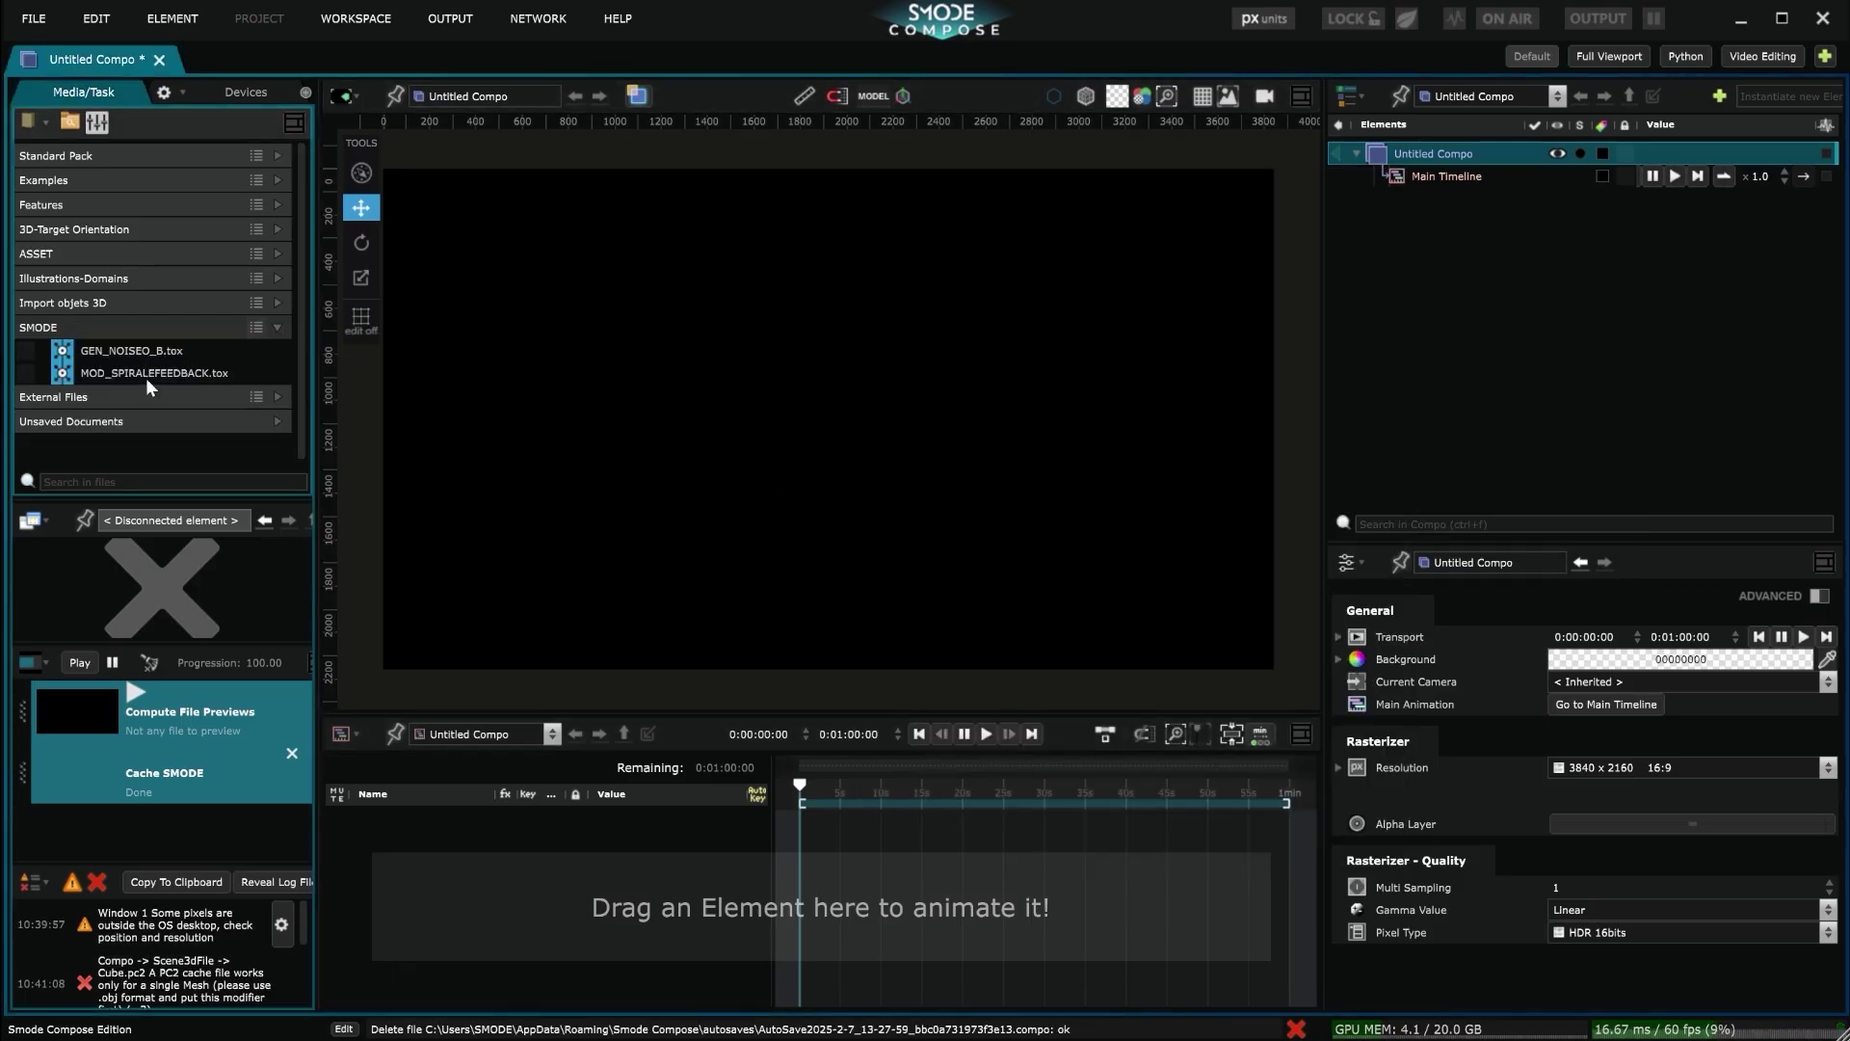
click(109, 353)
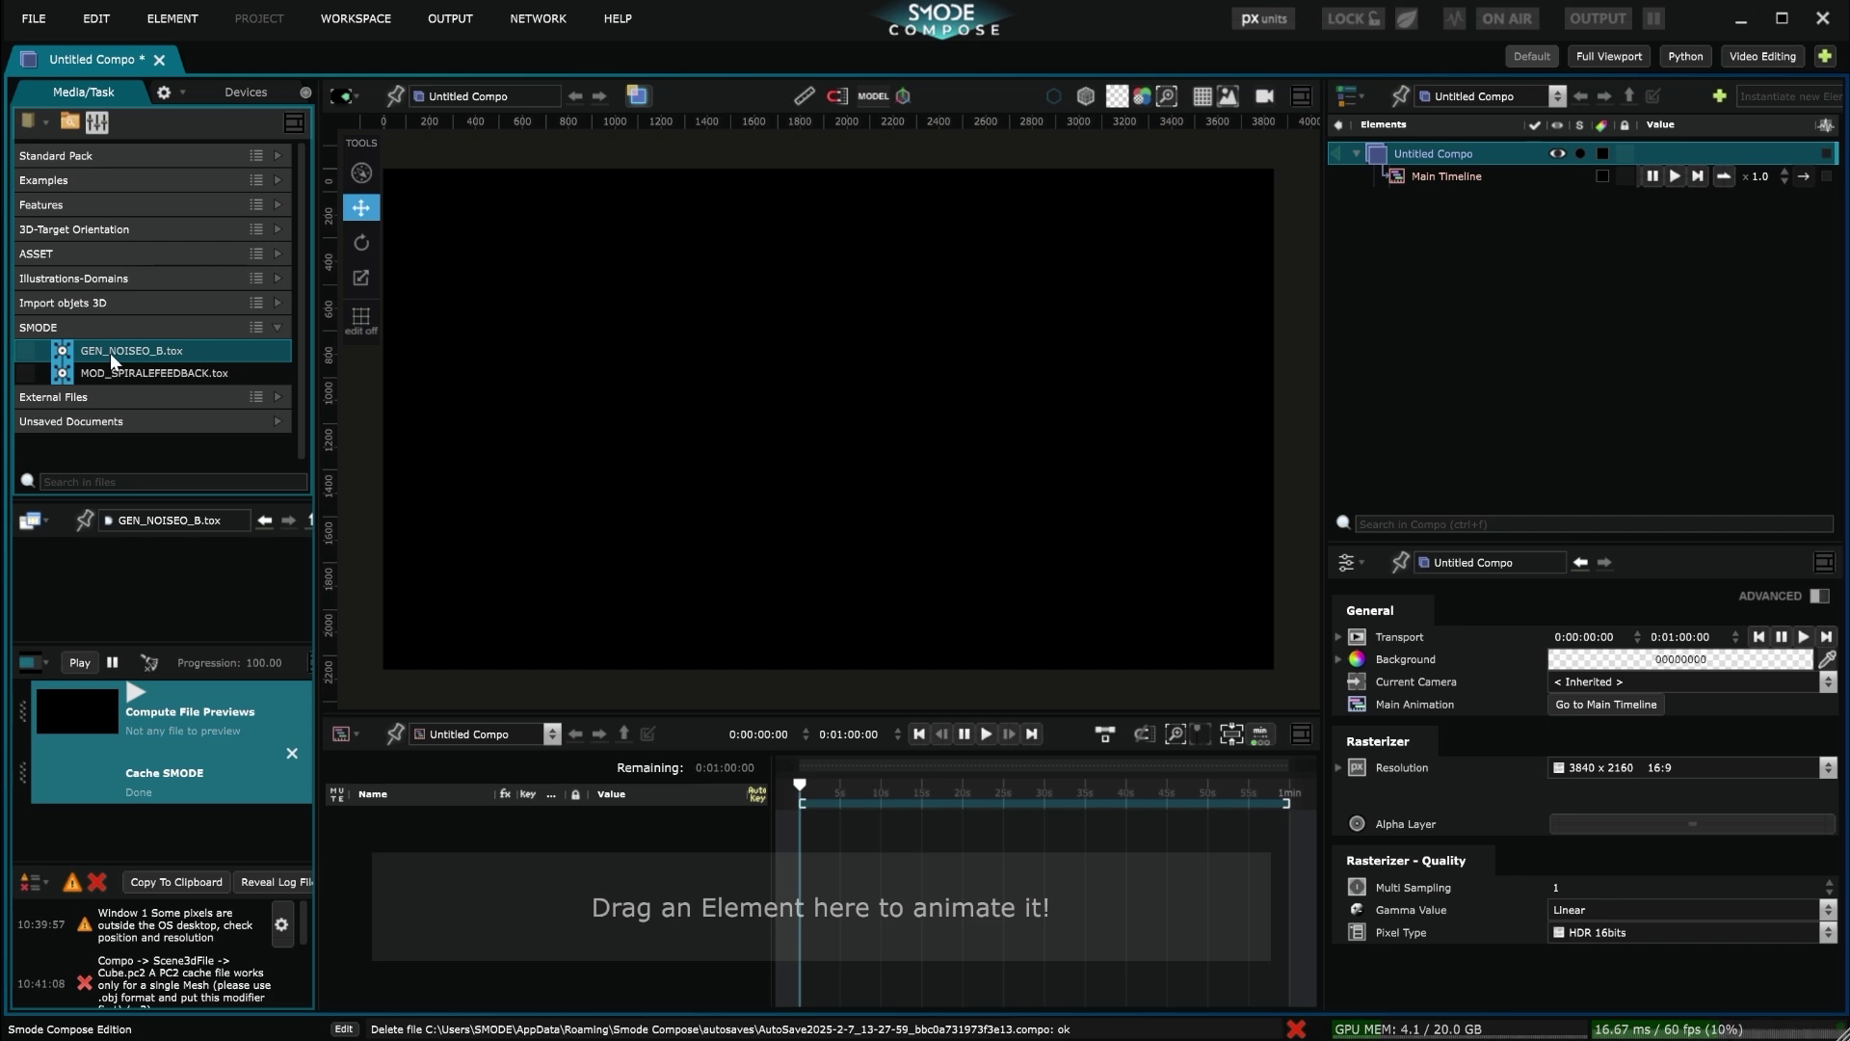
Set Untitled Compo to a custom resolution of 1000 x 1000
click(1418, 157)
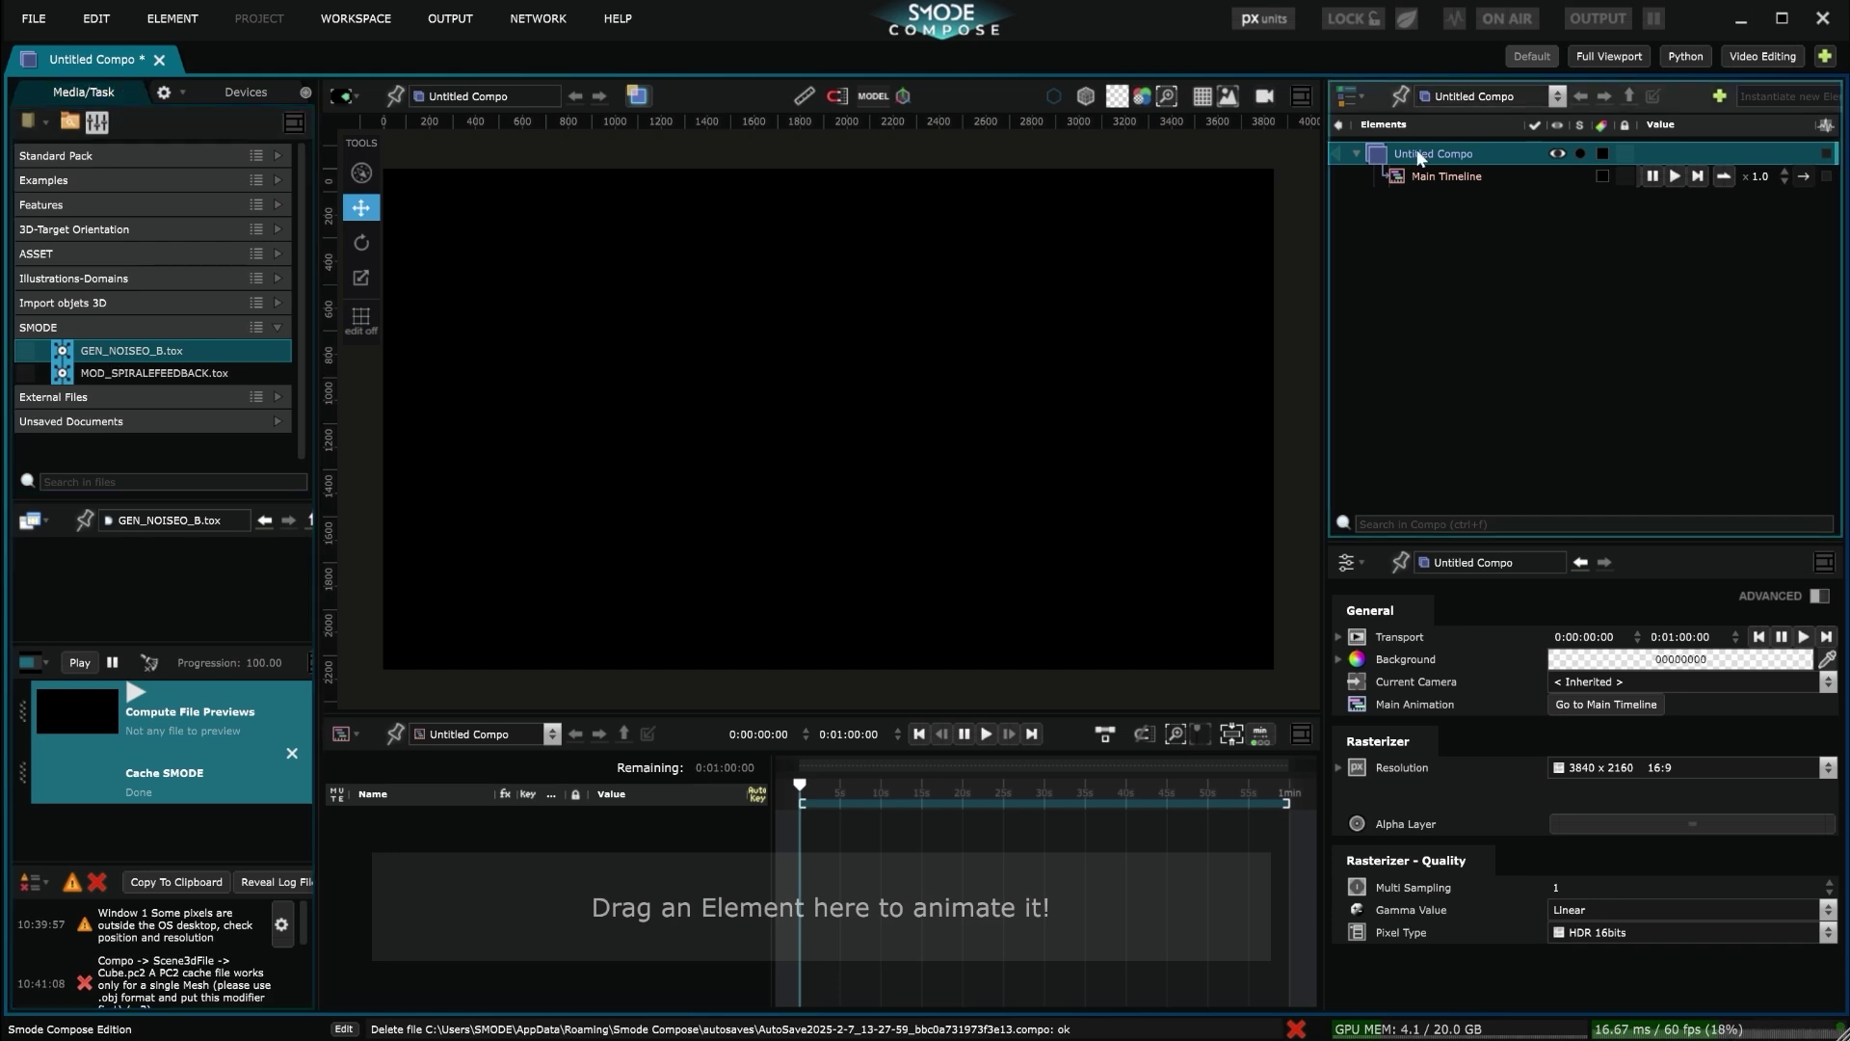
click(1824, 771)
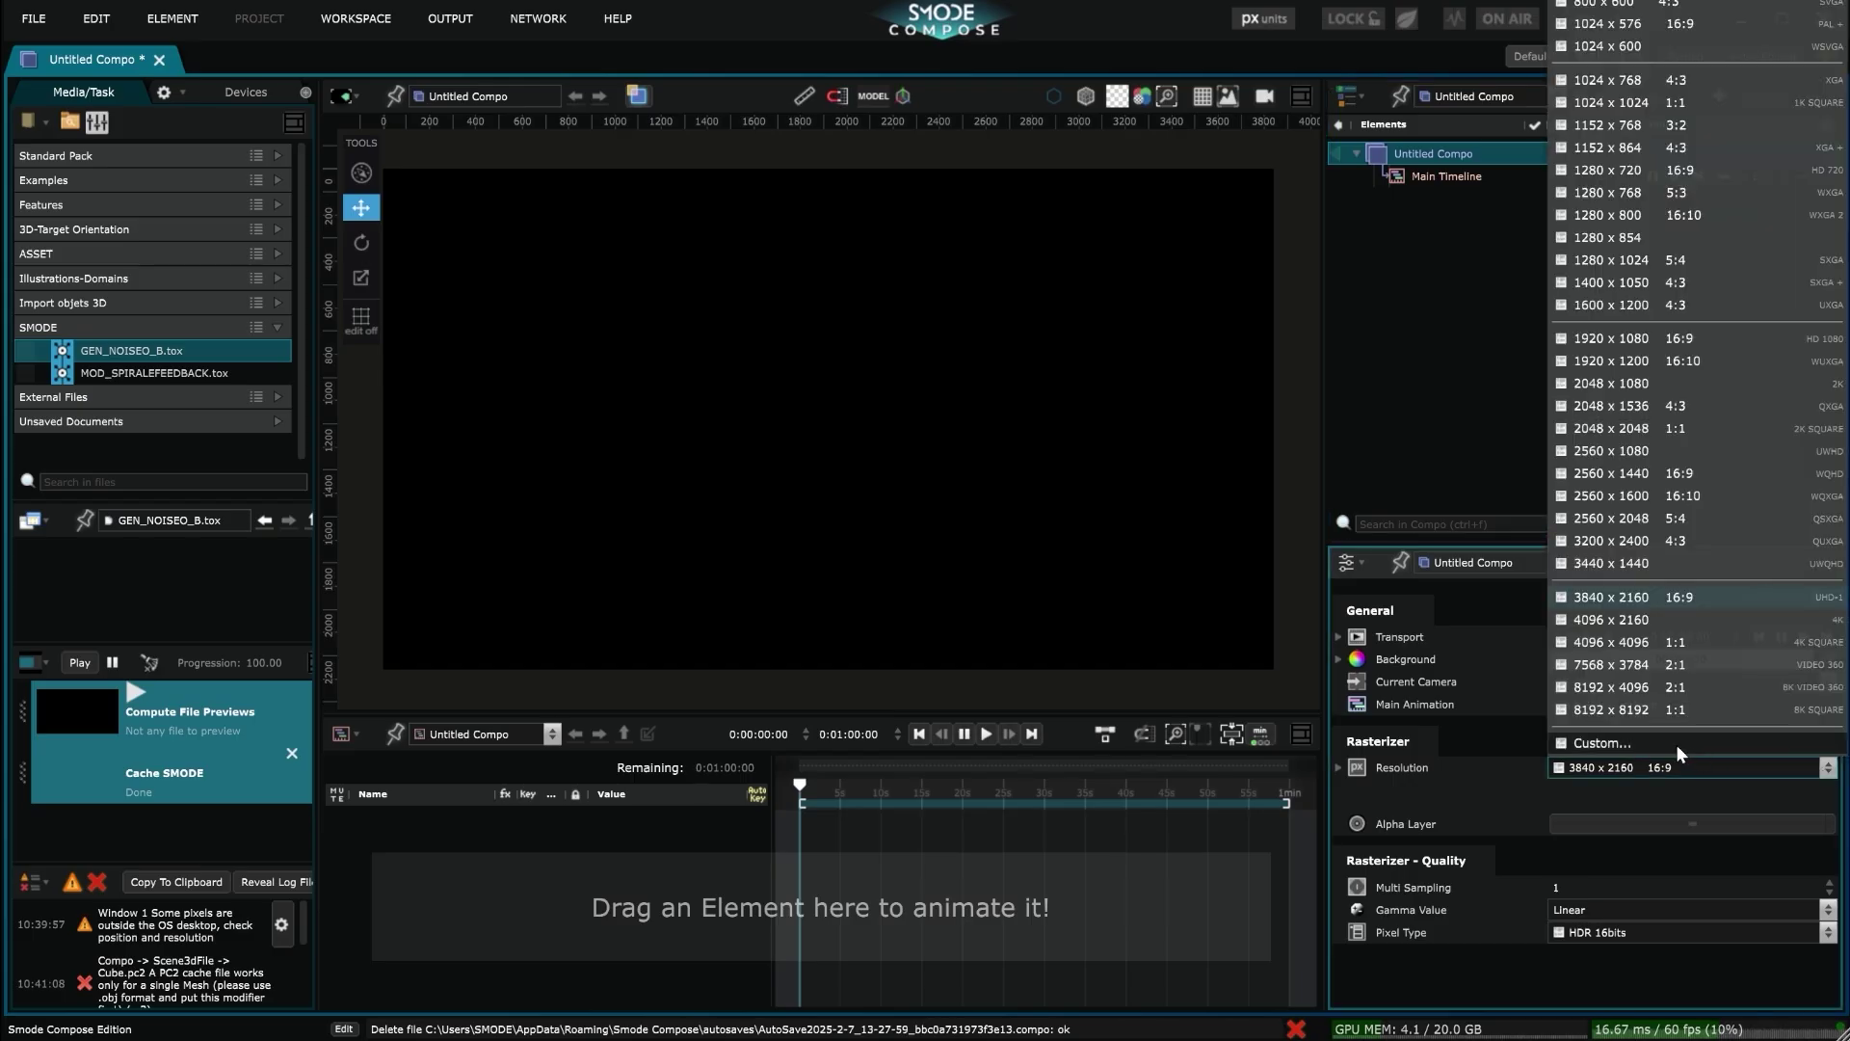
click(1640, 742)
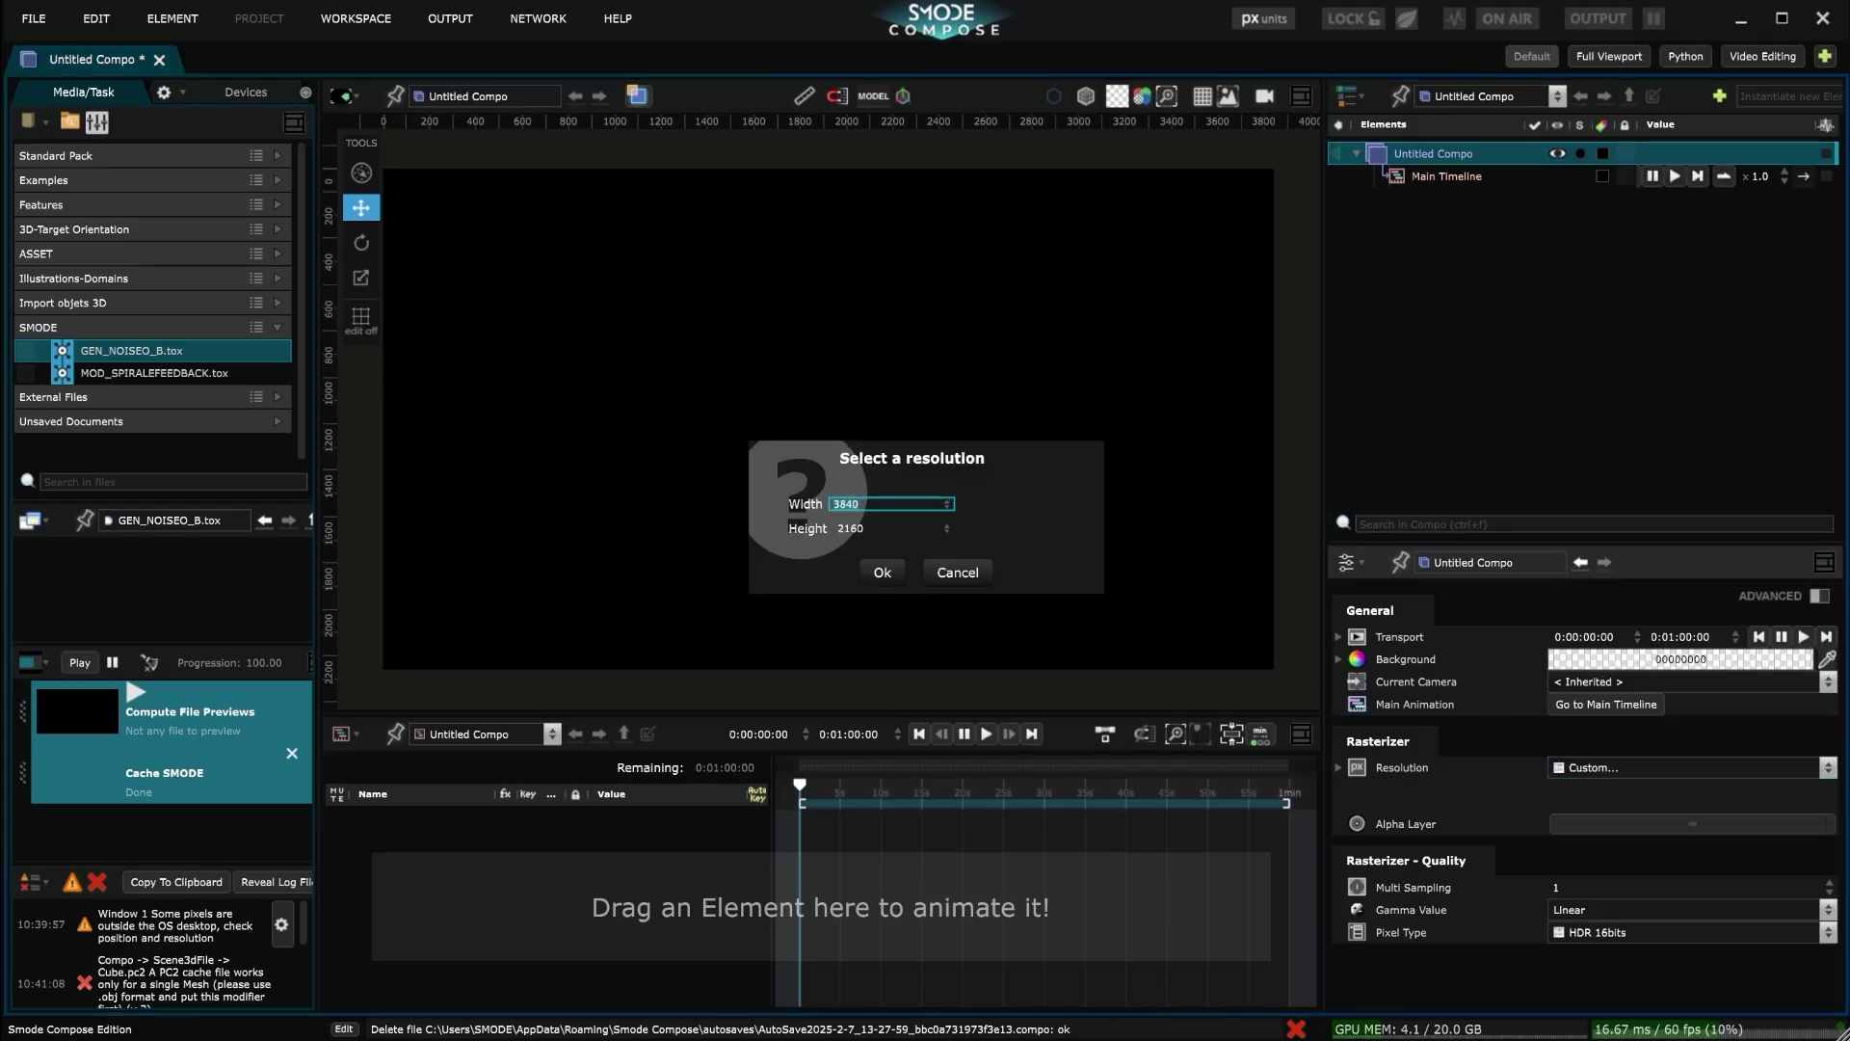
click(883, 575)
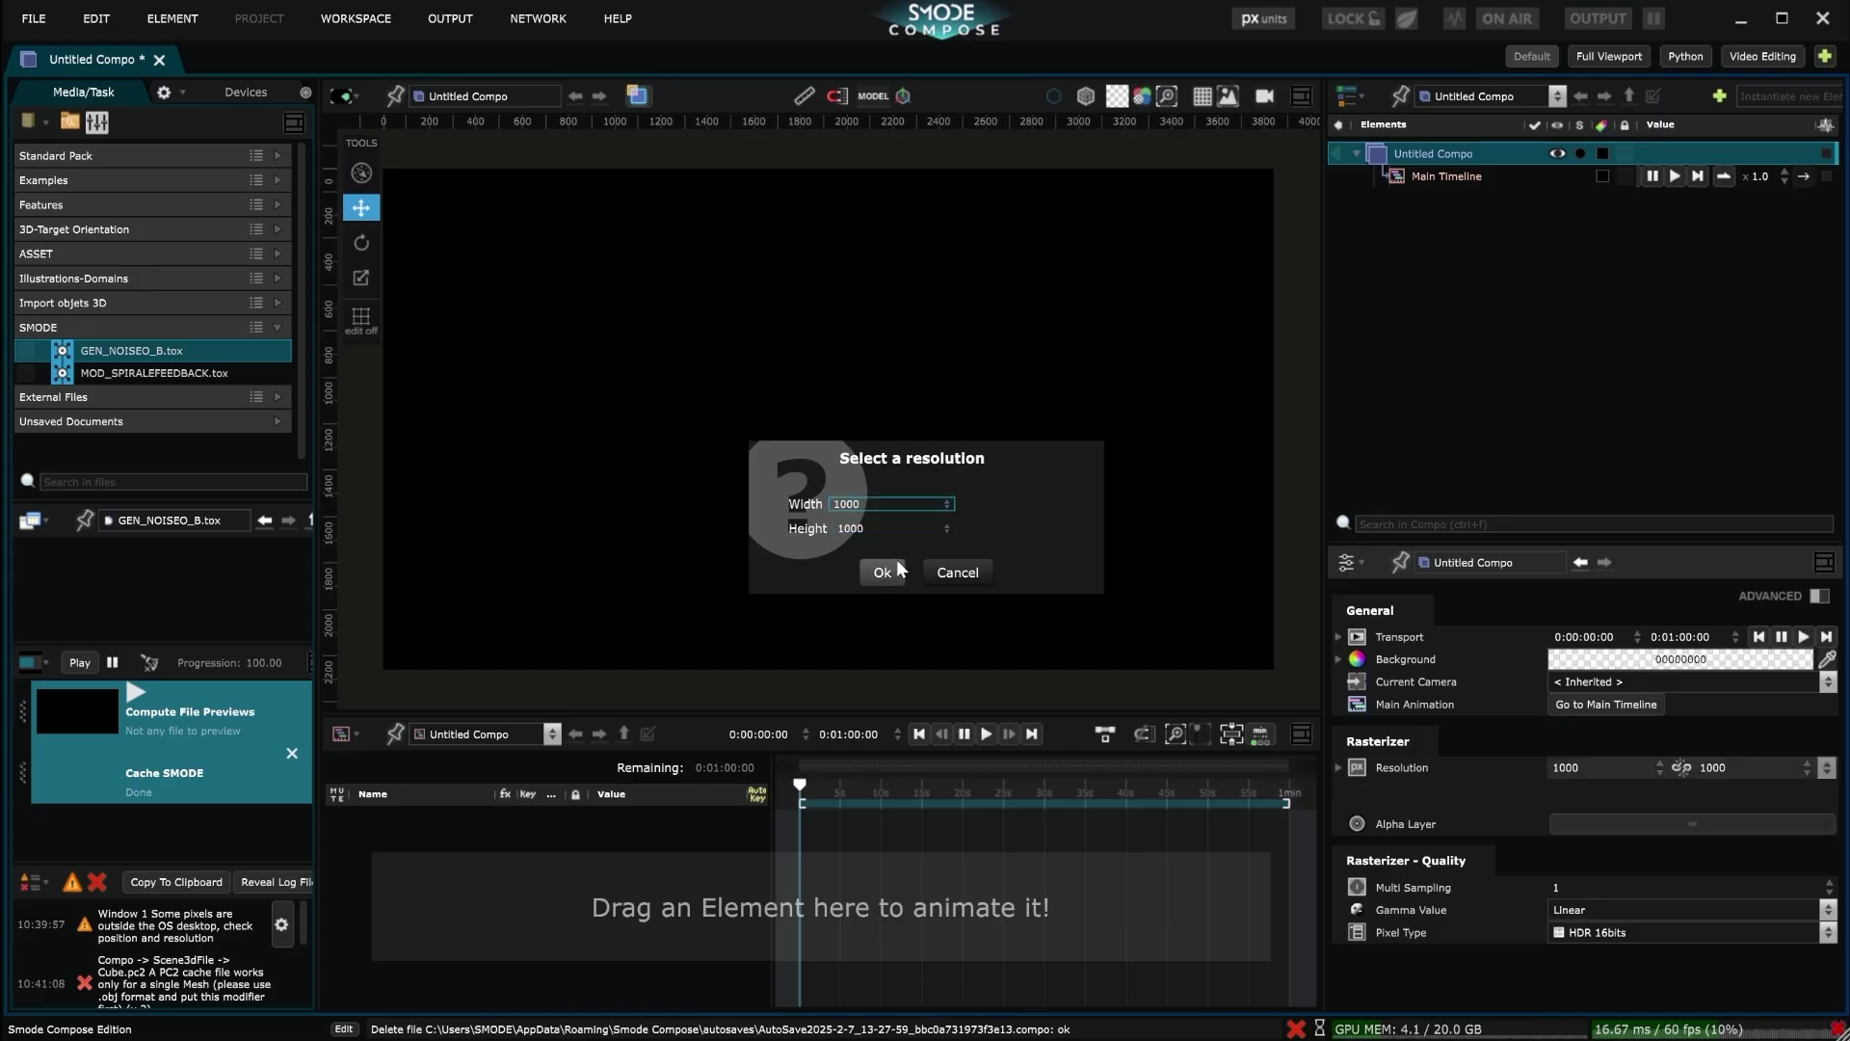
Add GEN_NOISEO_B.tox from the SMODE directory inside the layers of Untitled Compo
middle_drag(594, 328, 1031, 470)
scroll(1040, 466, up, 5)
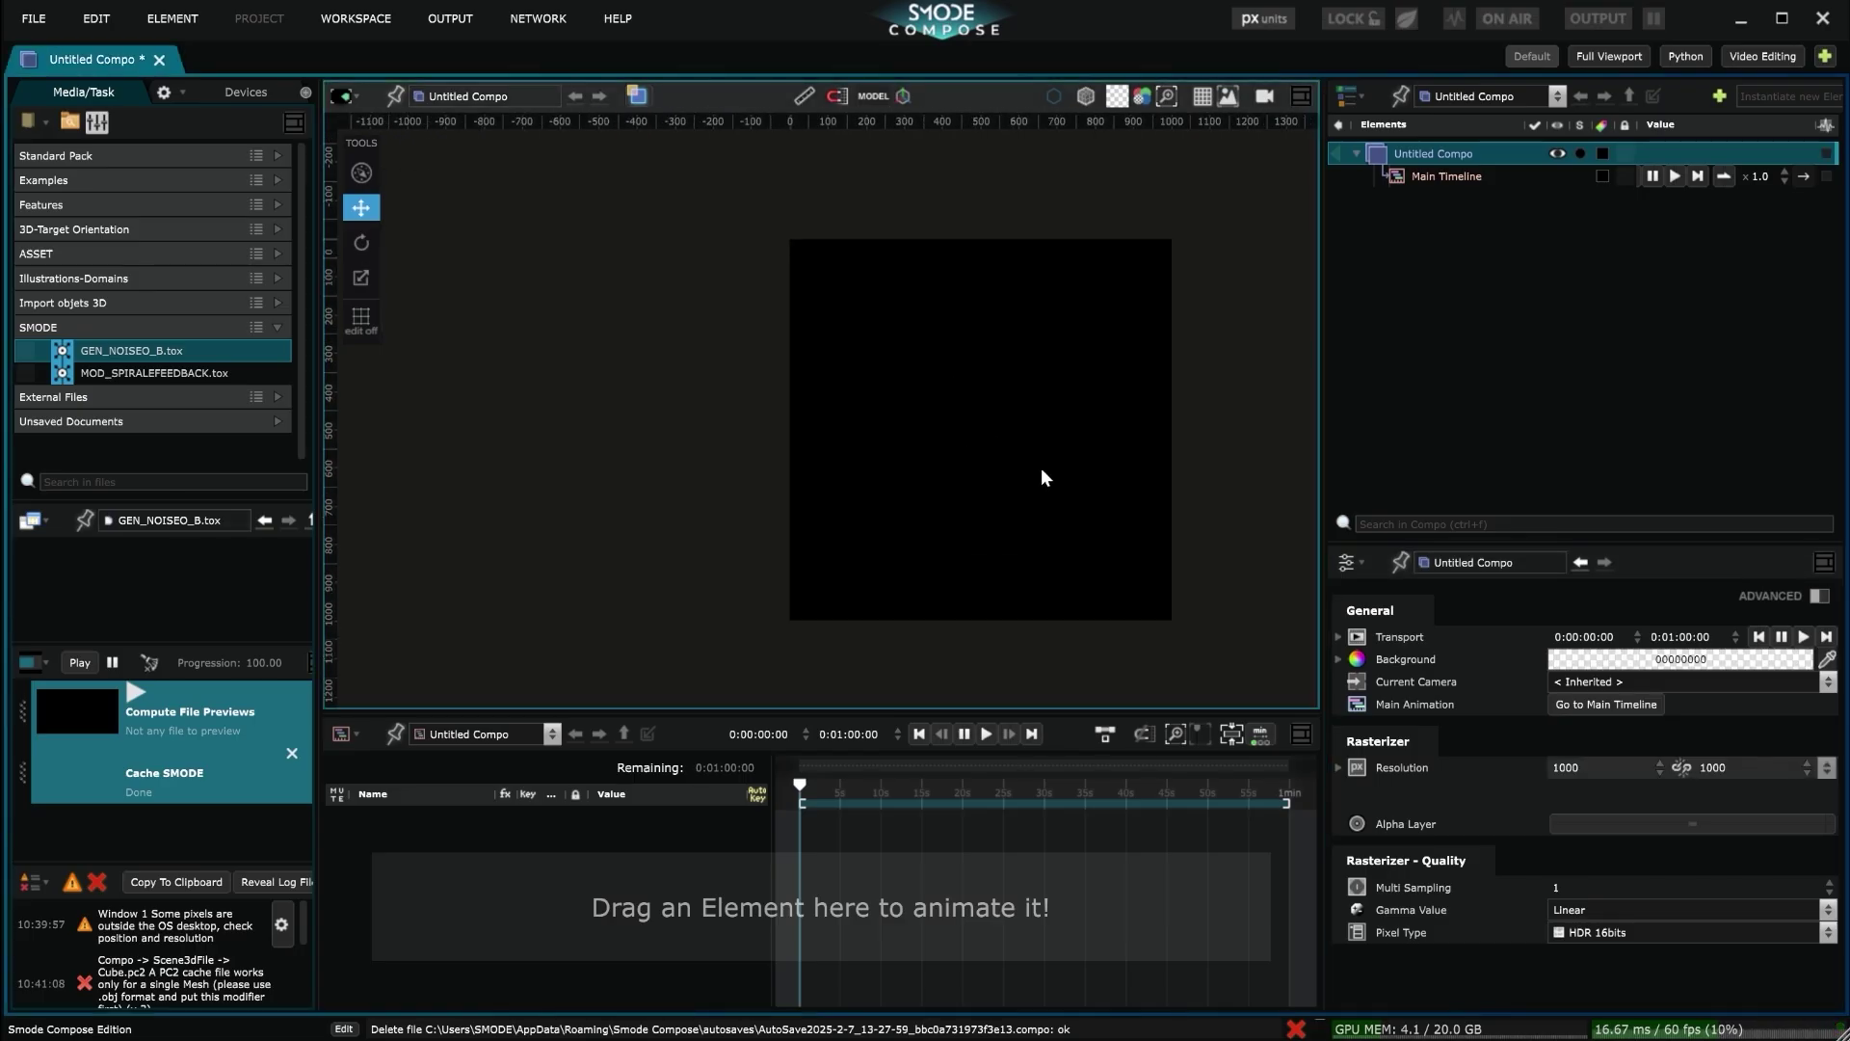
middle_drag(1169, 453, 878, 426)
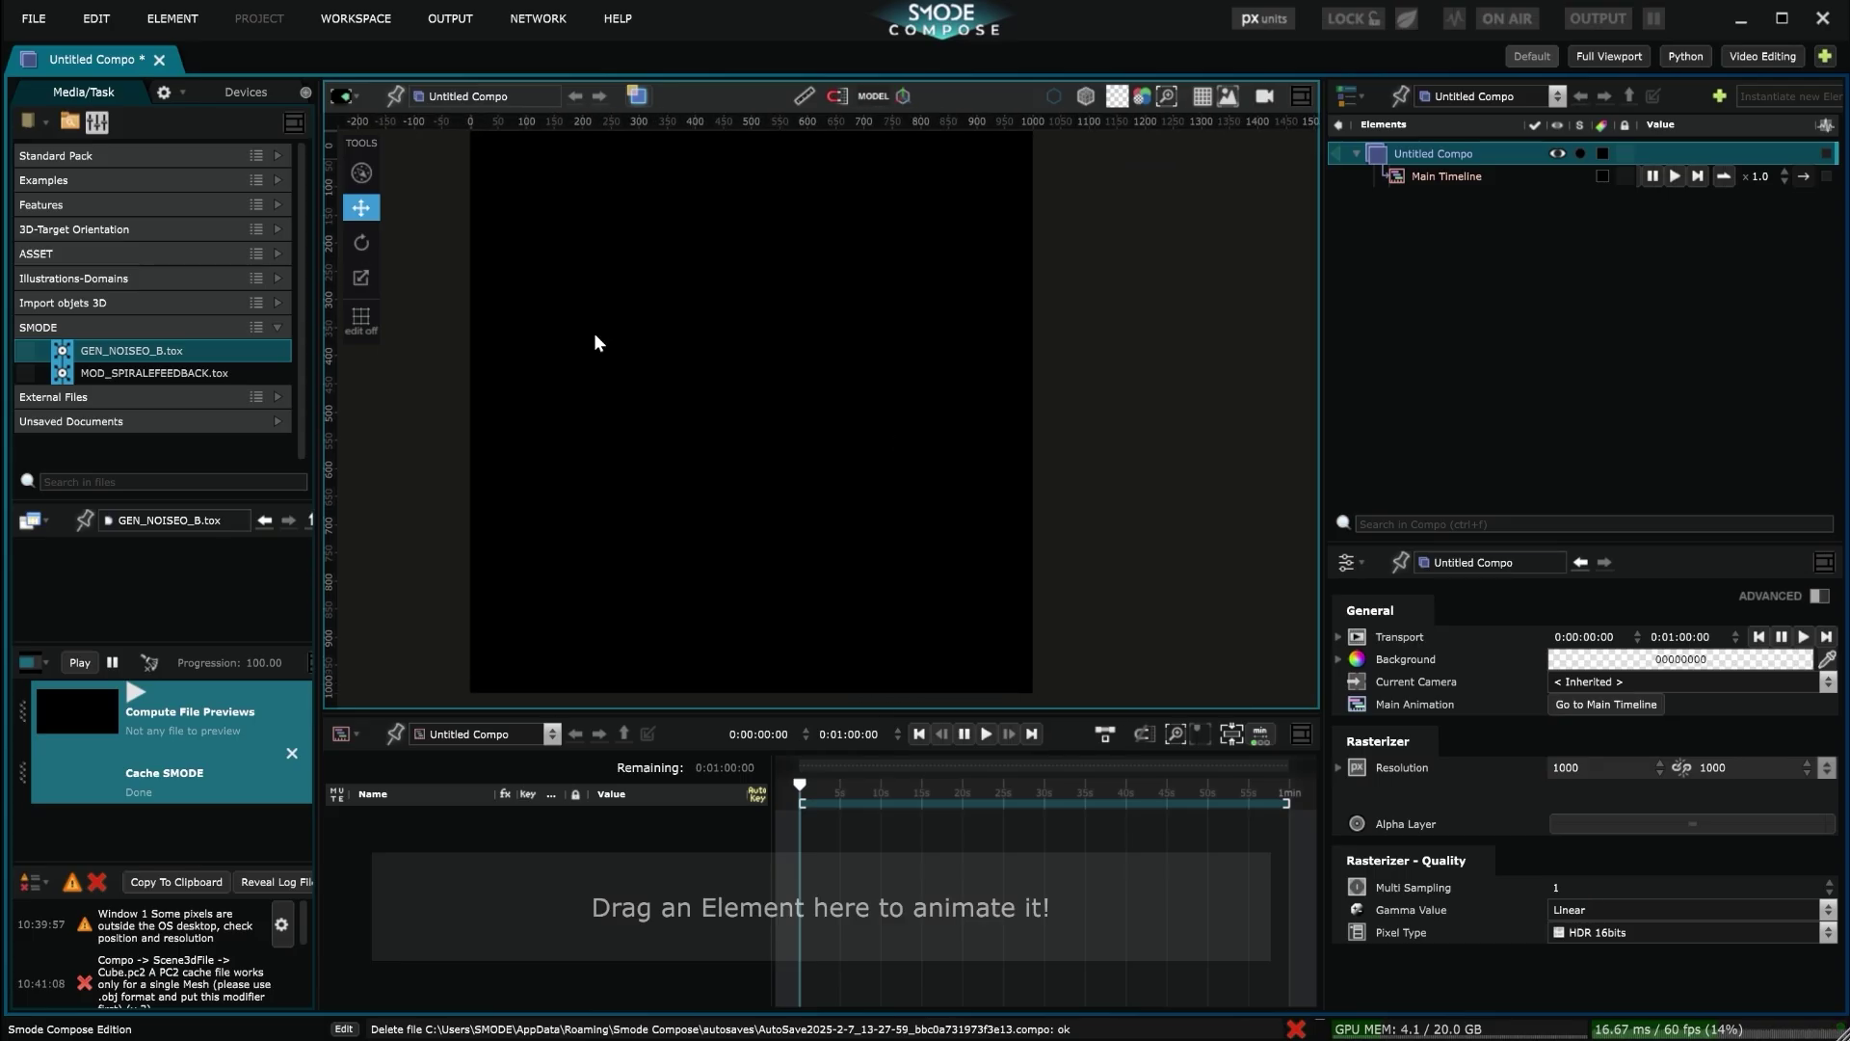
drag(118, 352, 1441, 147)
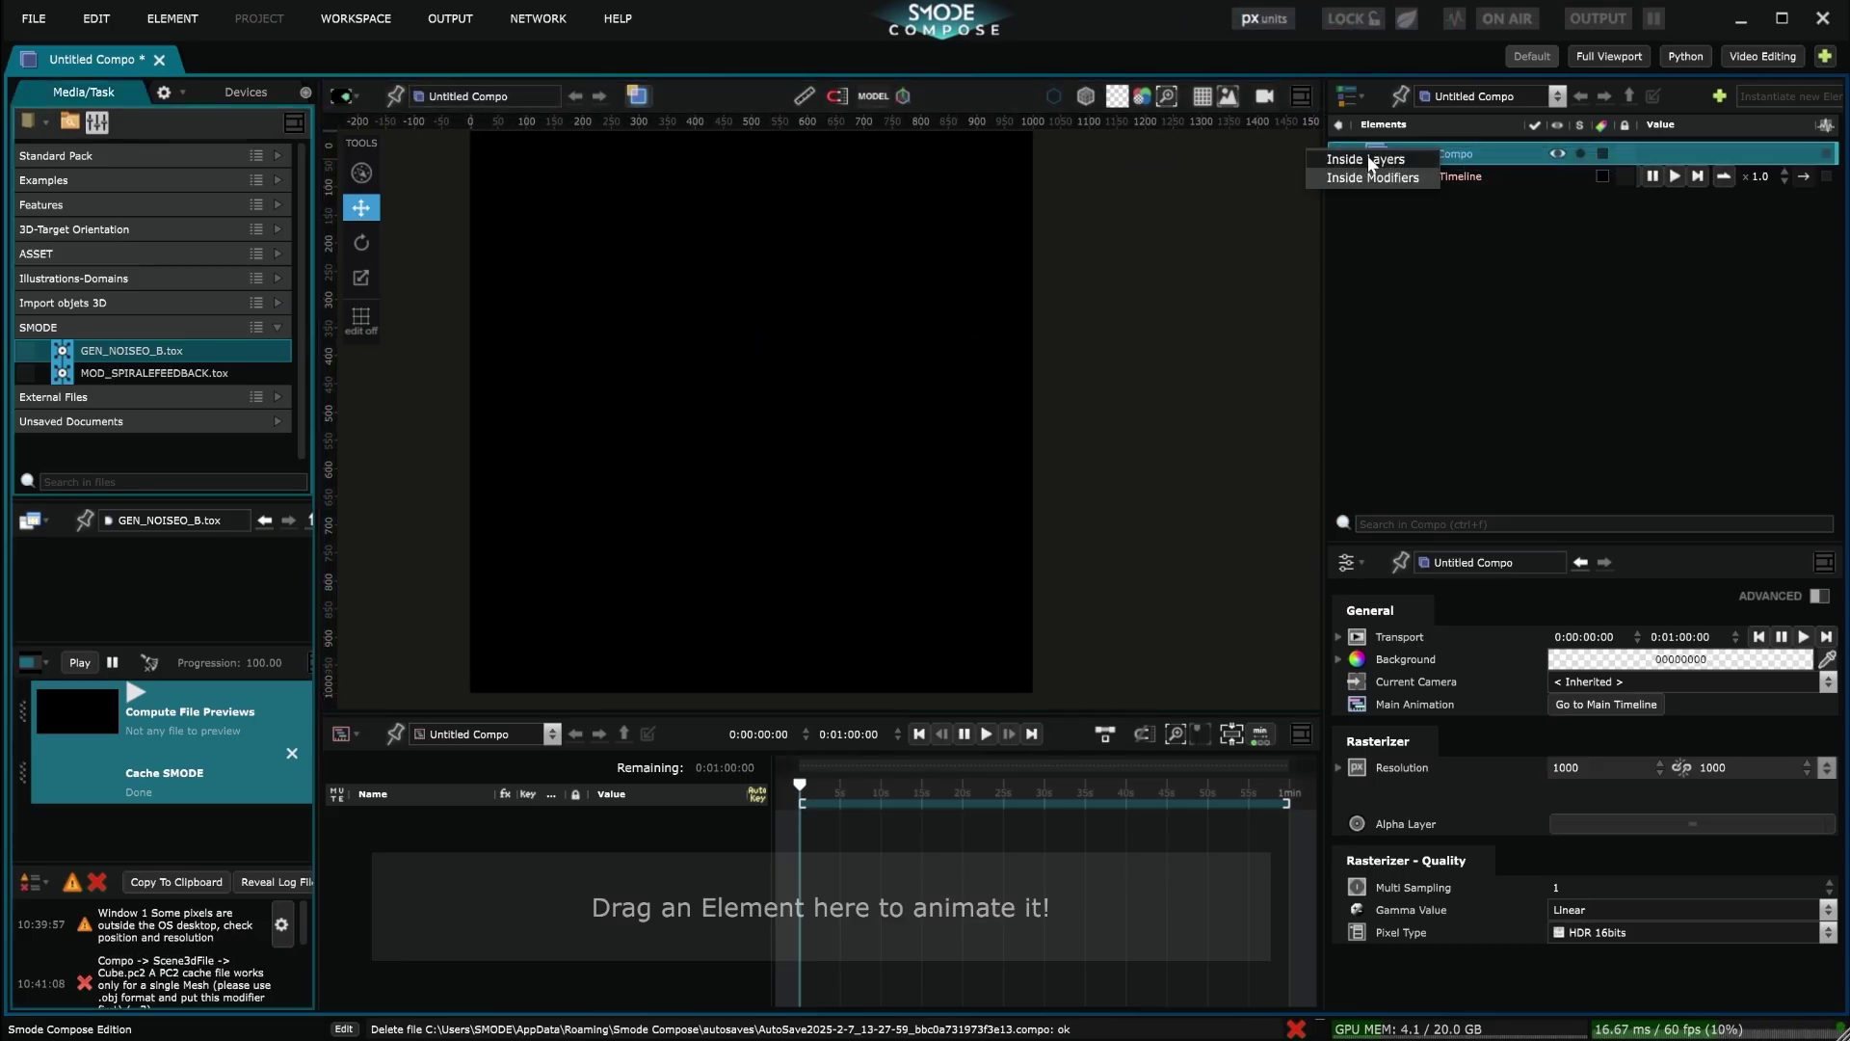
click(1402, 161)
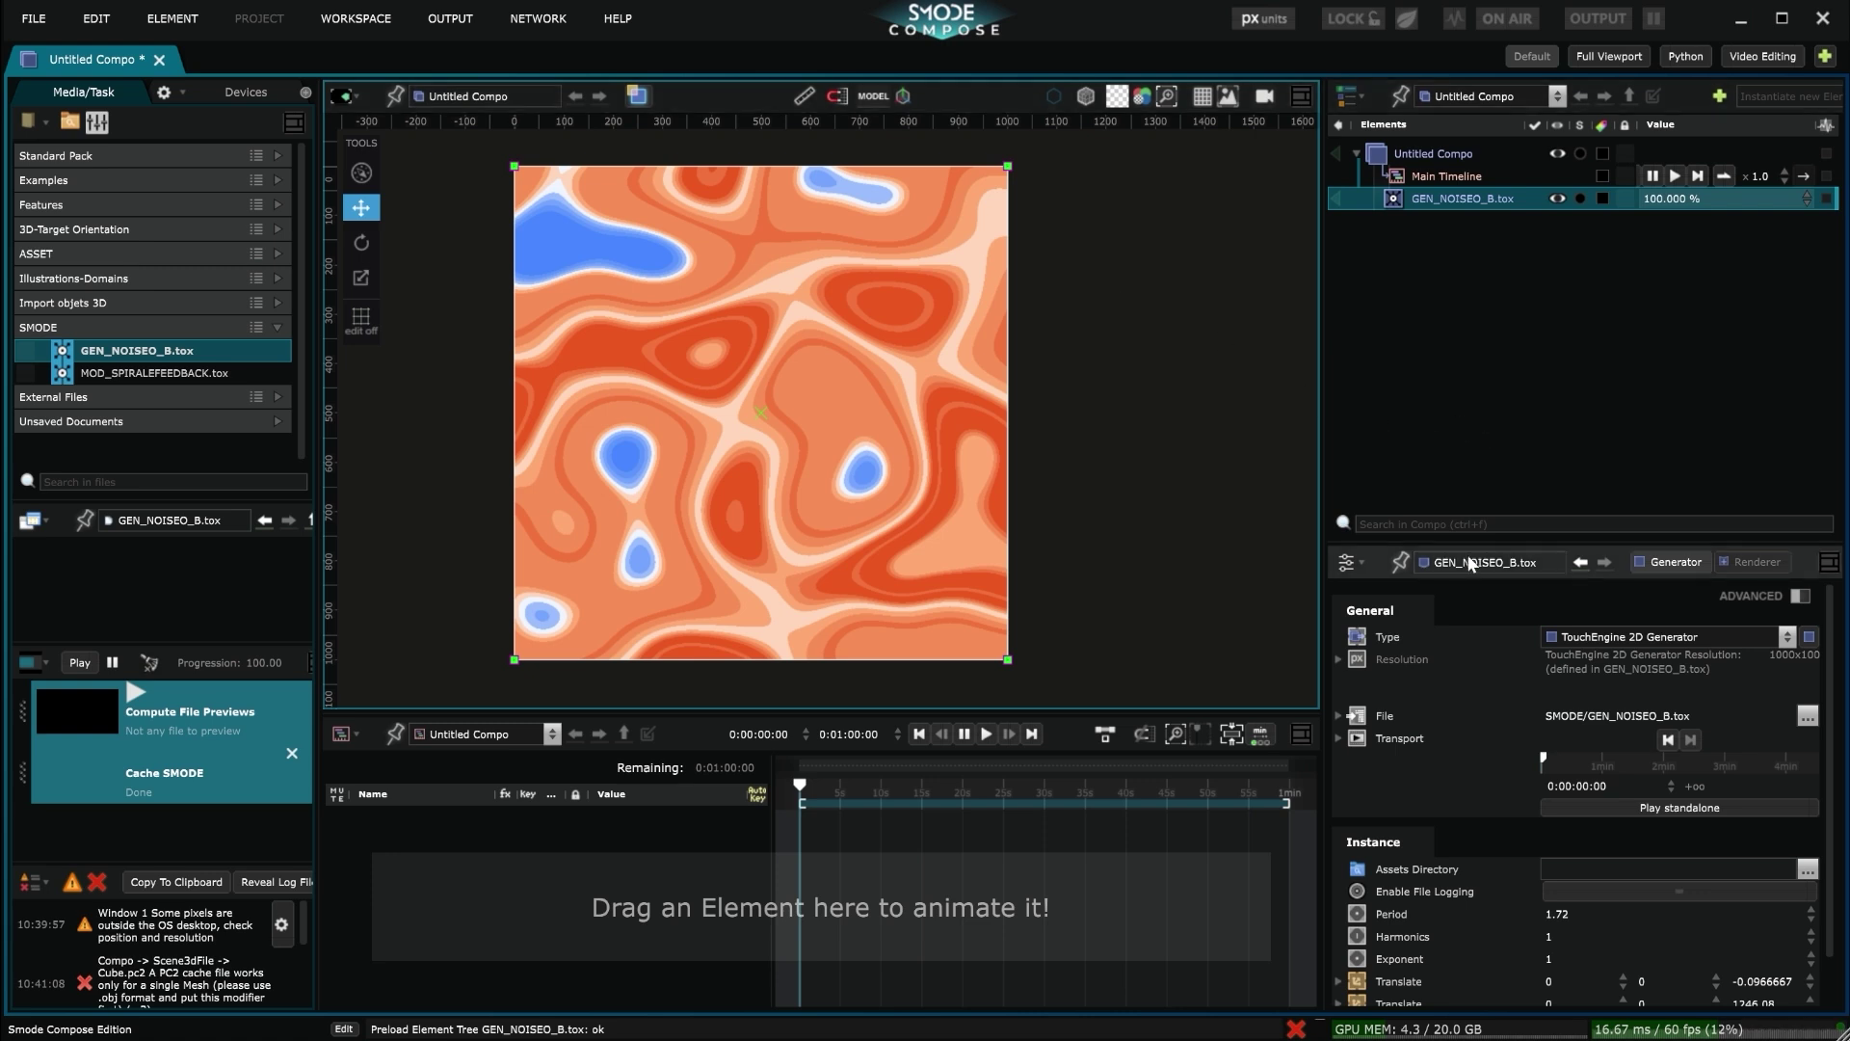
Set the Z component of GEN_NOISEO_B.tox's first Translate parameter to about -1.36 and create an infinite ramp on it
scroll(1470, 730, down, 1)
click(1383, 926)
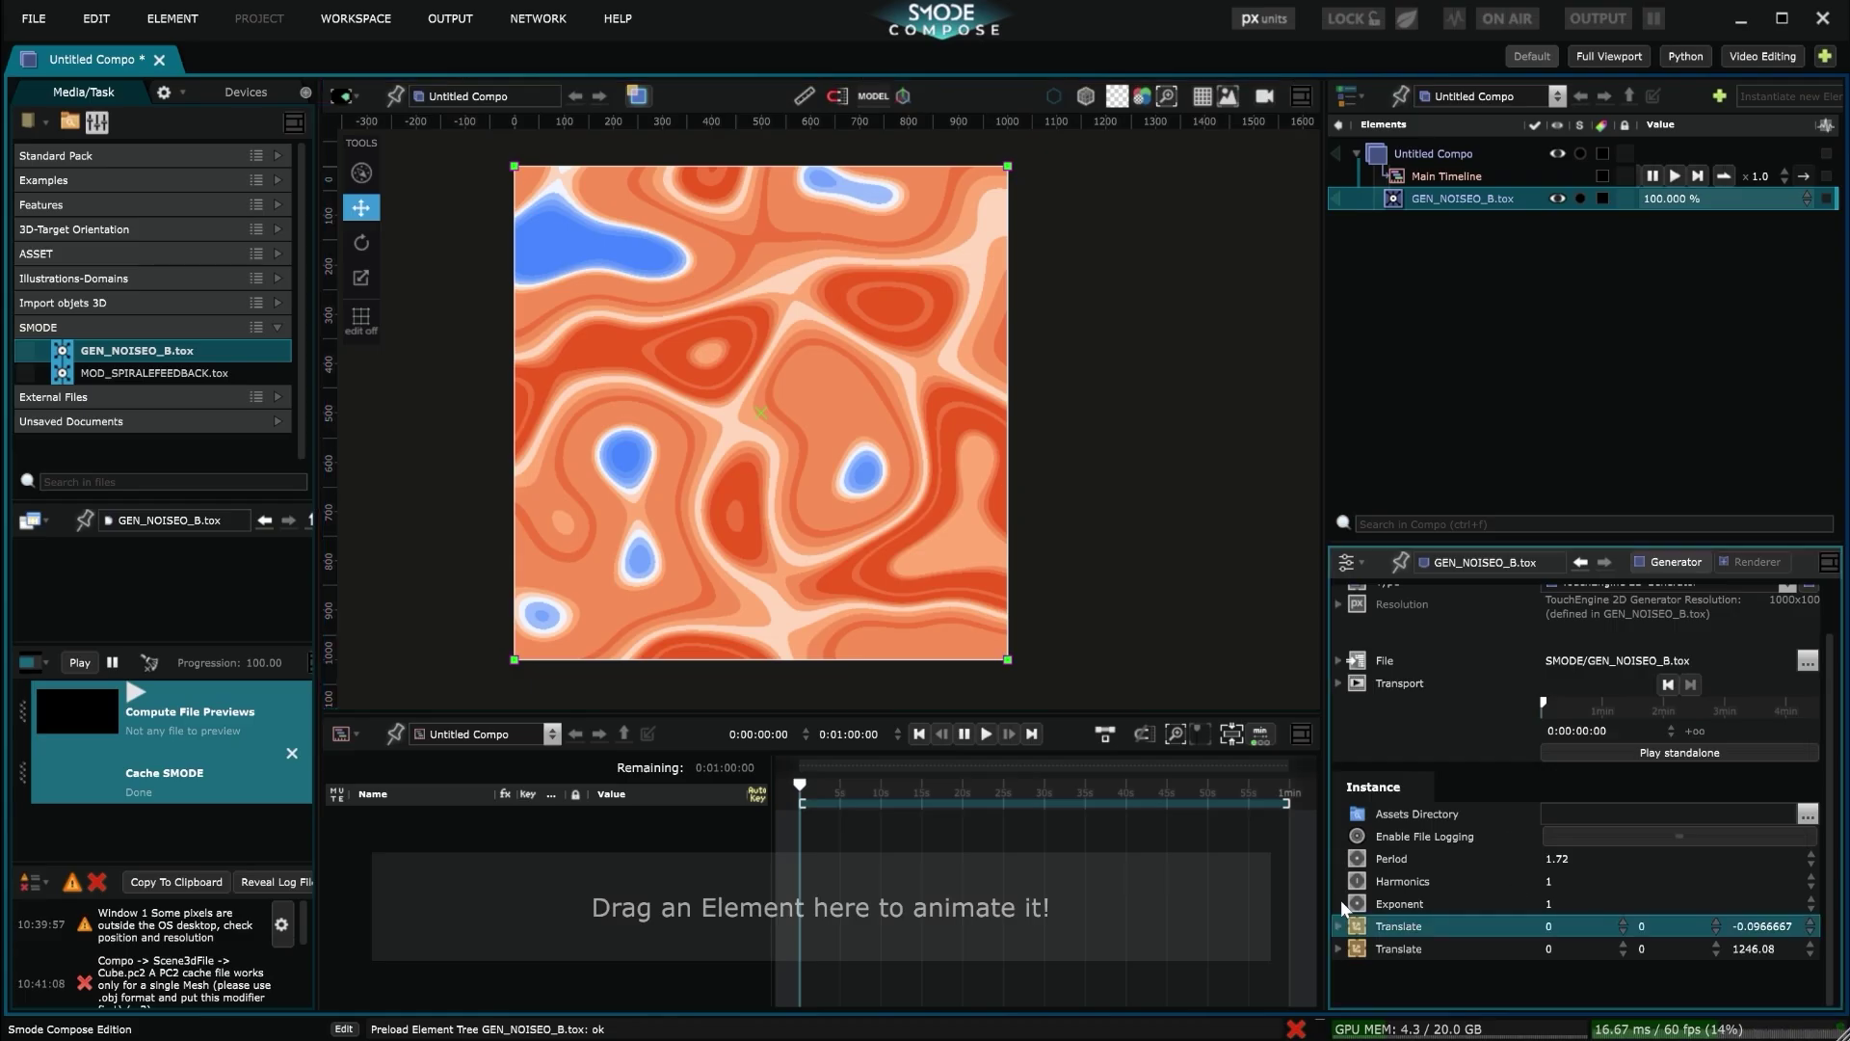
click(1338, 927)
scroll(1586, 923, down, 1)
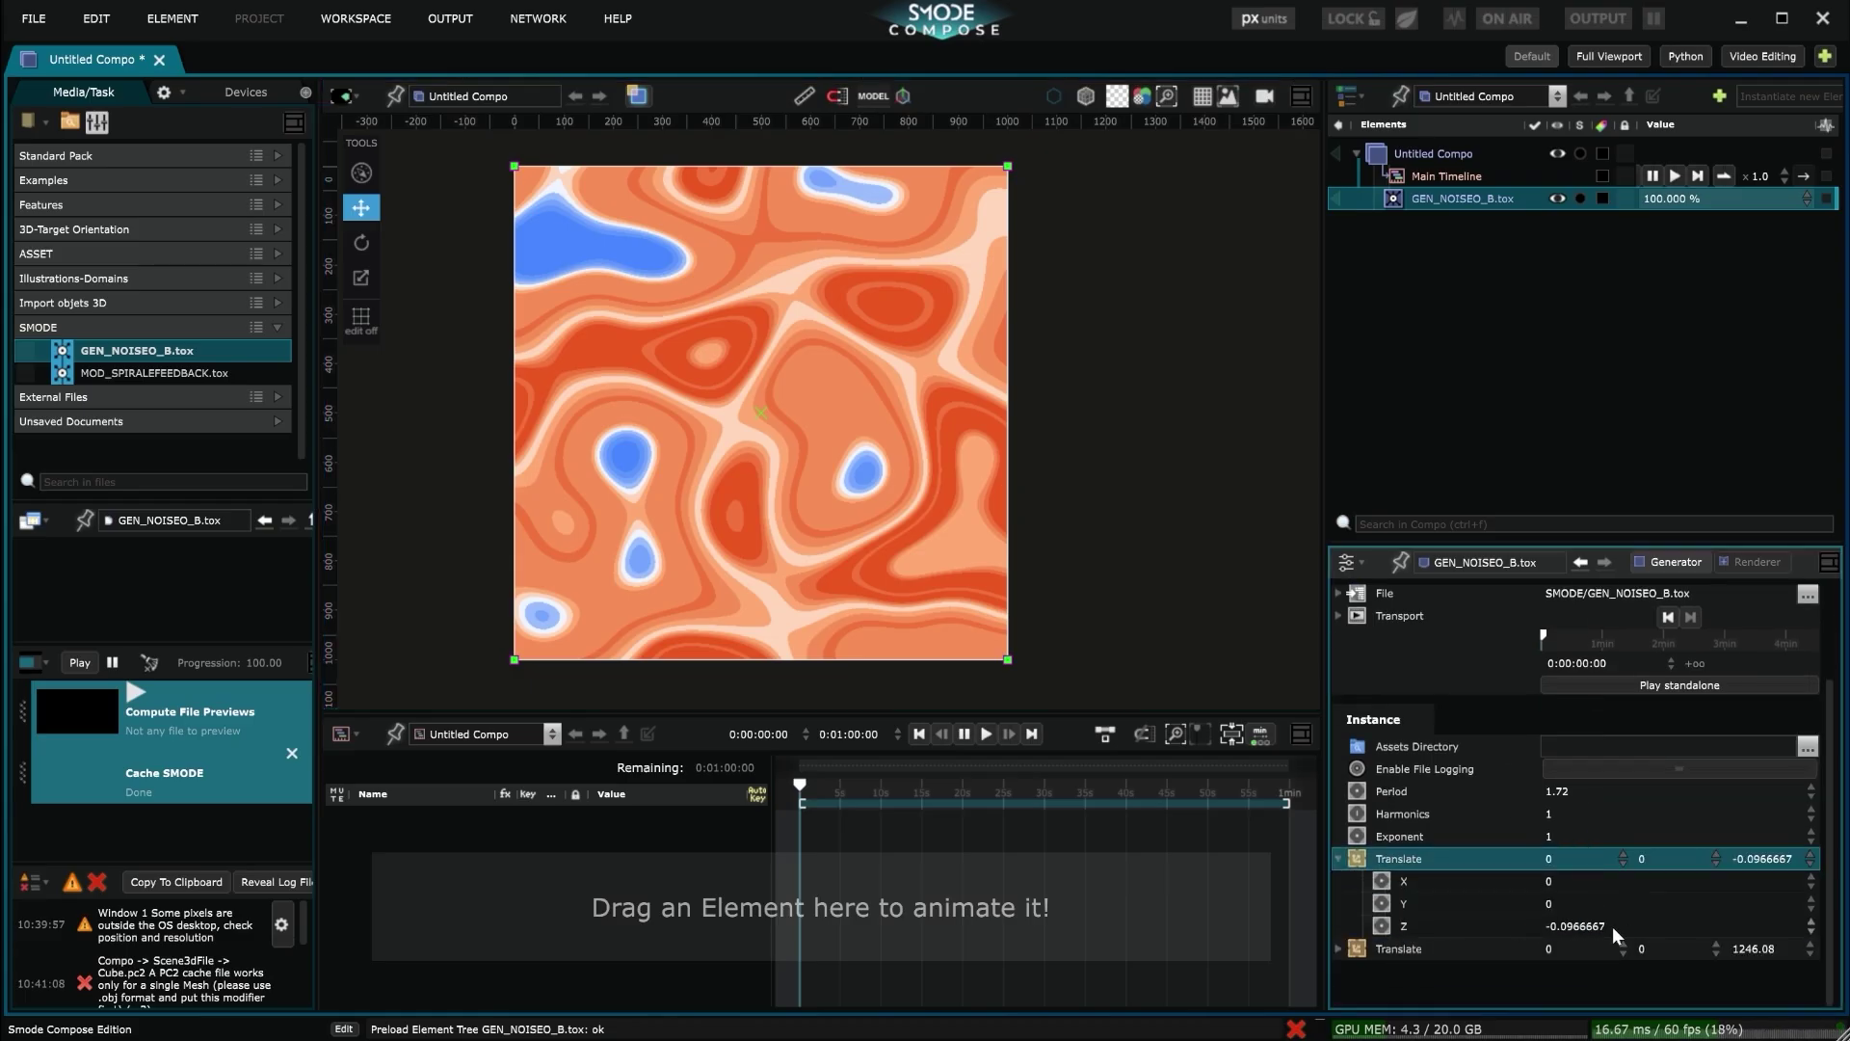
drag(1596, 922, 1596, 766)
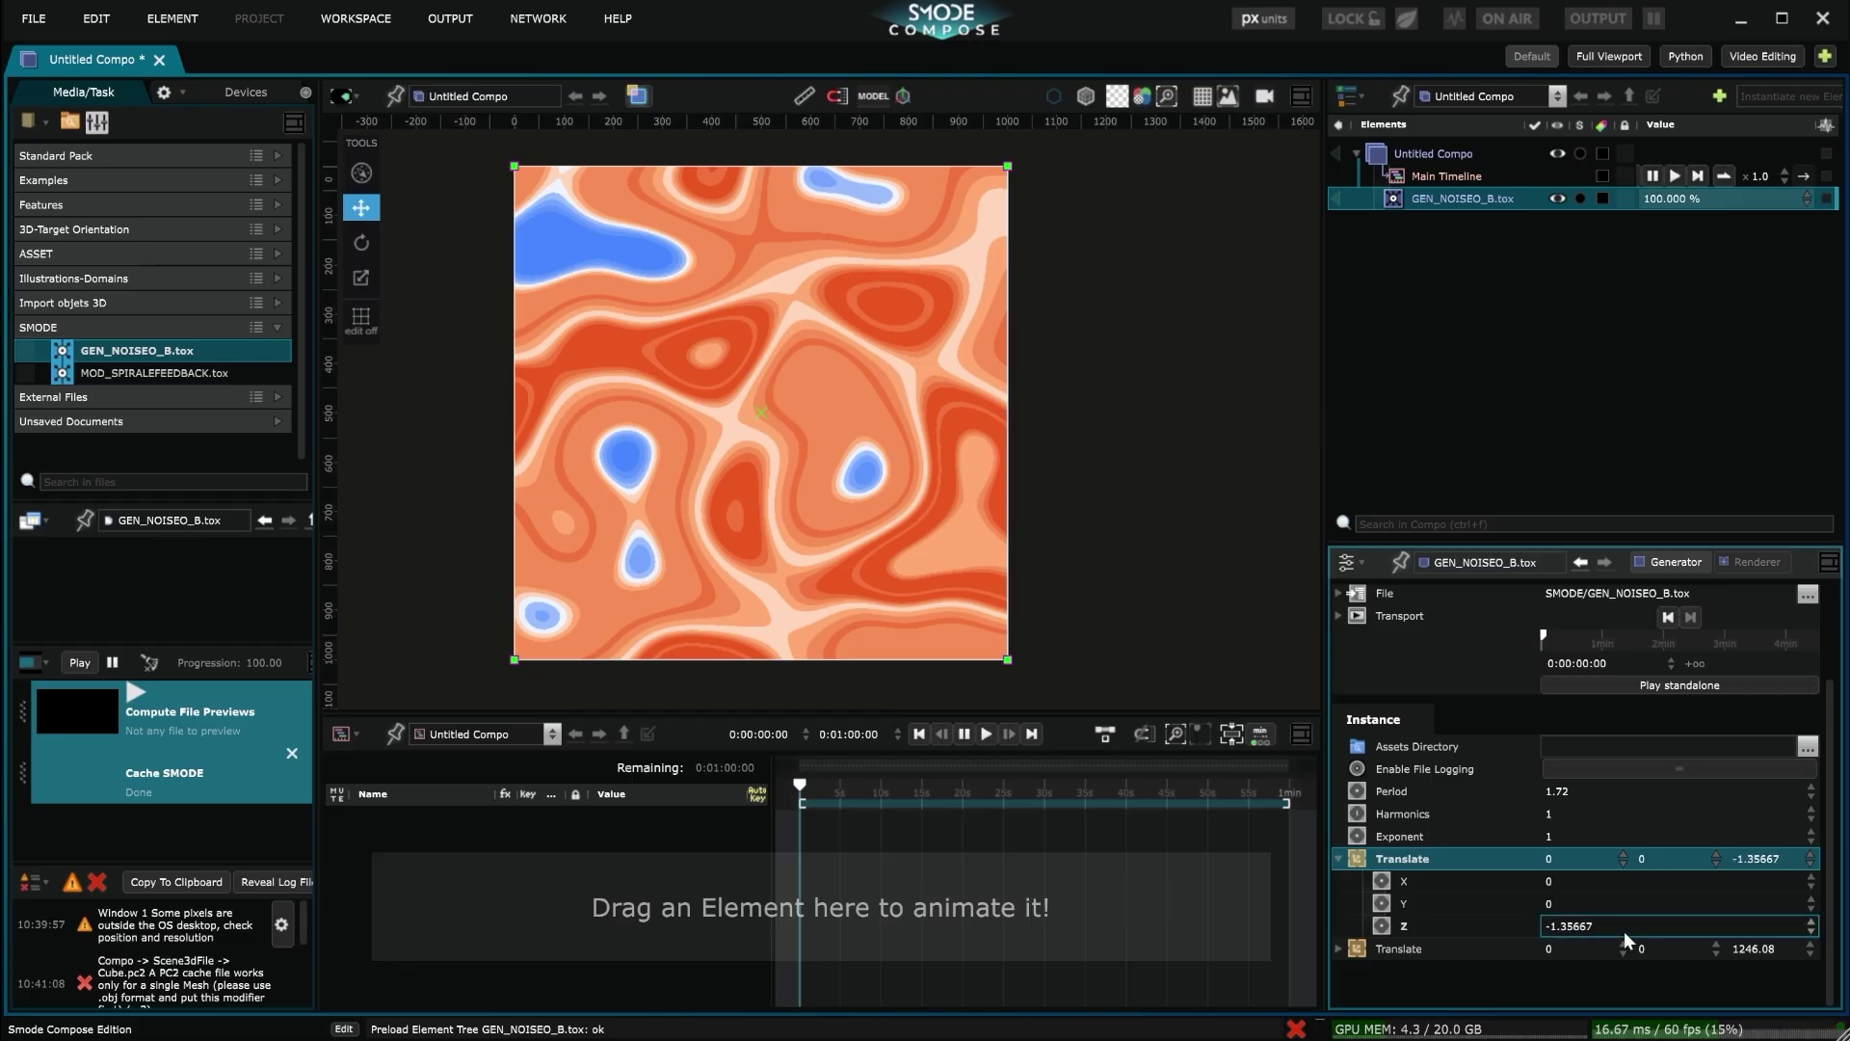
right_click(1565, 923)
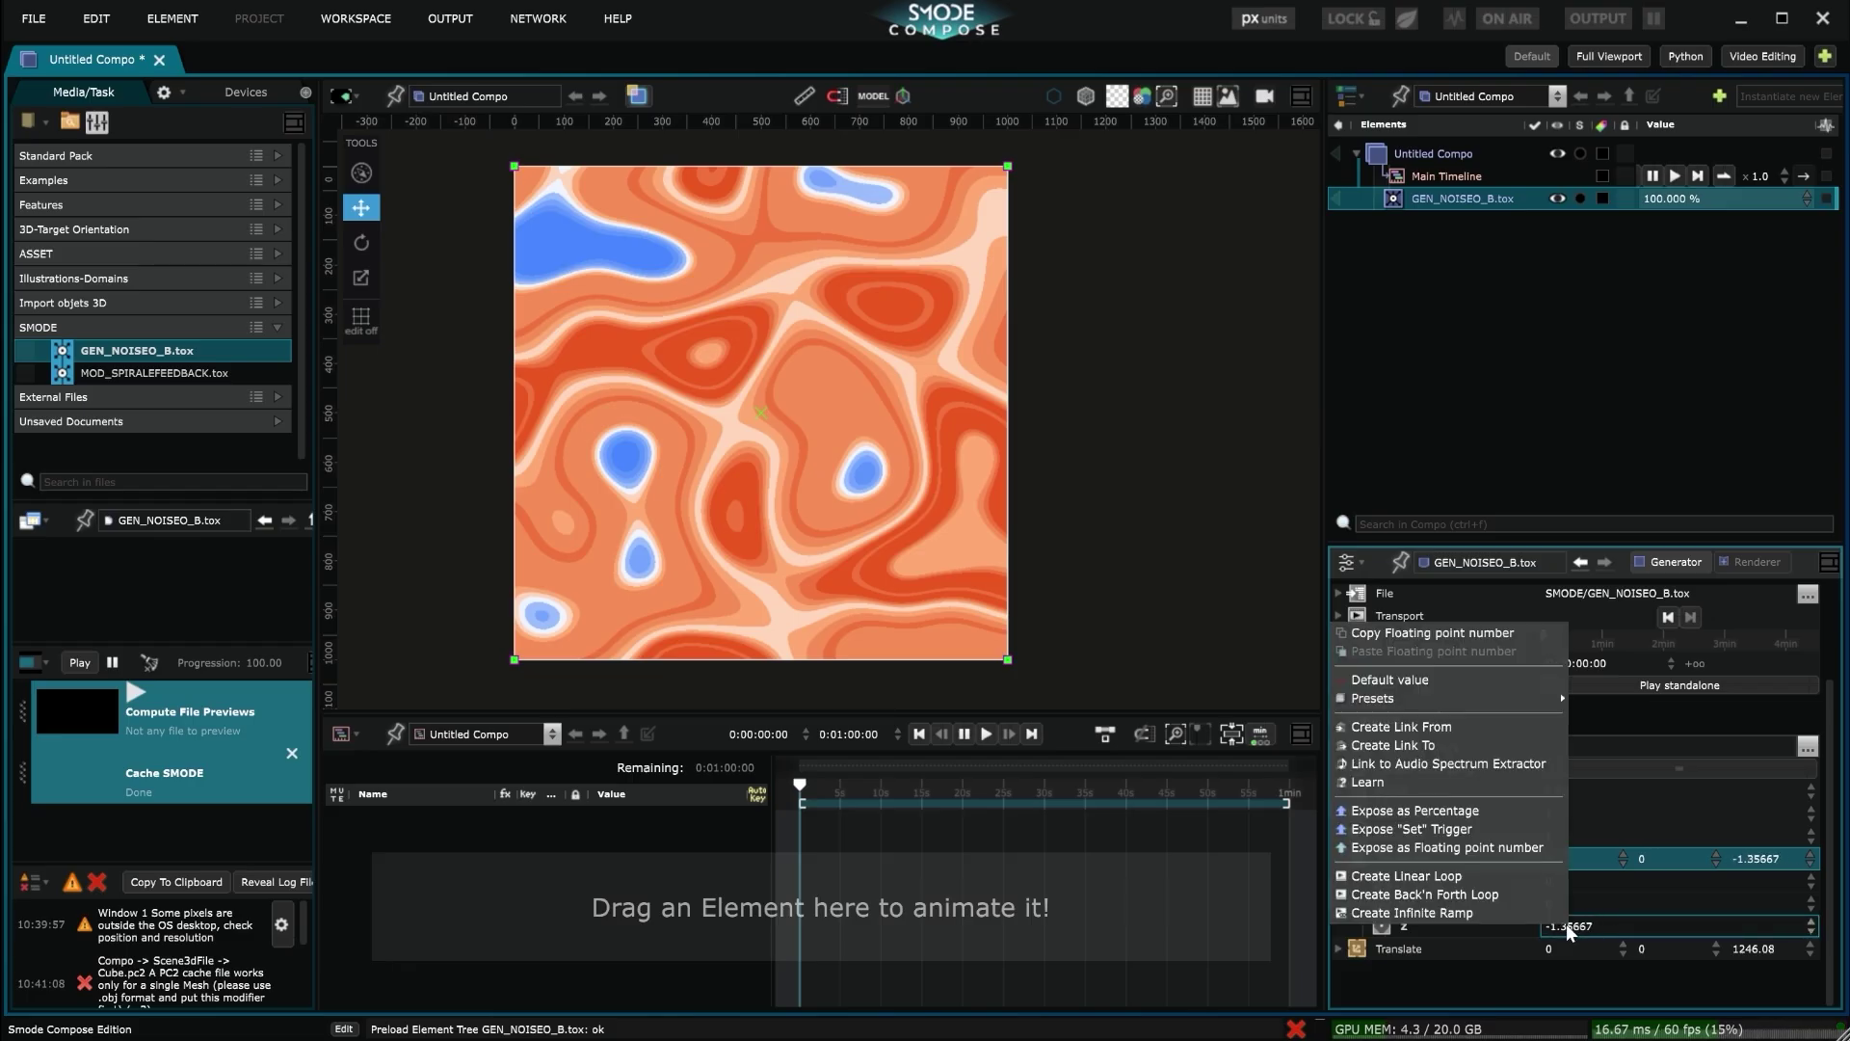
click(1469, 915)
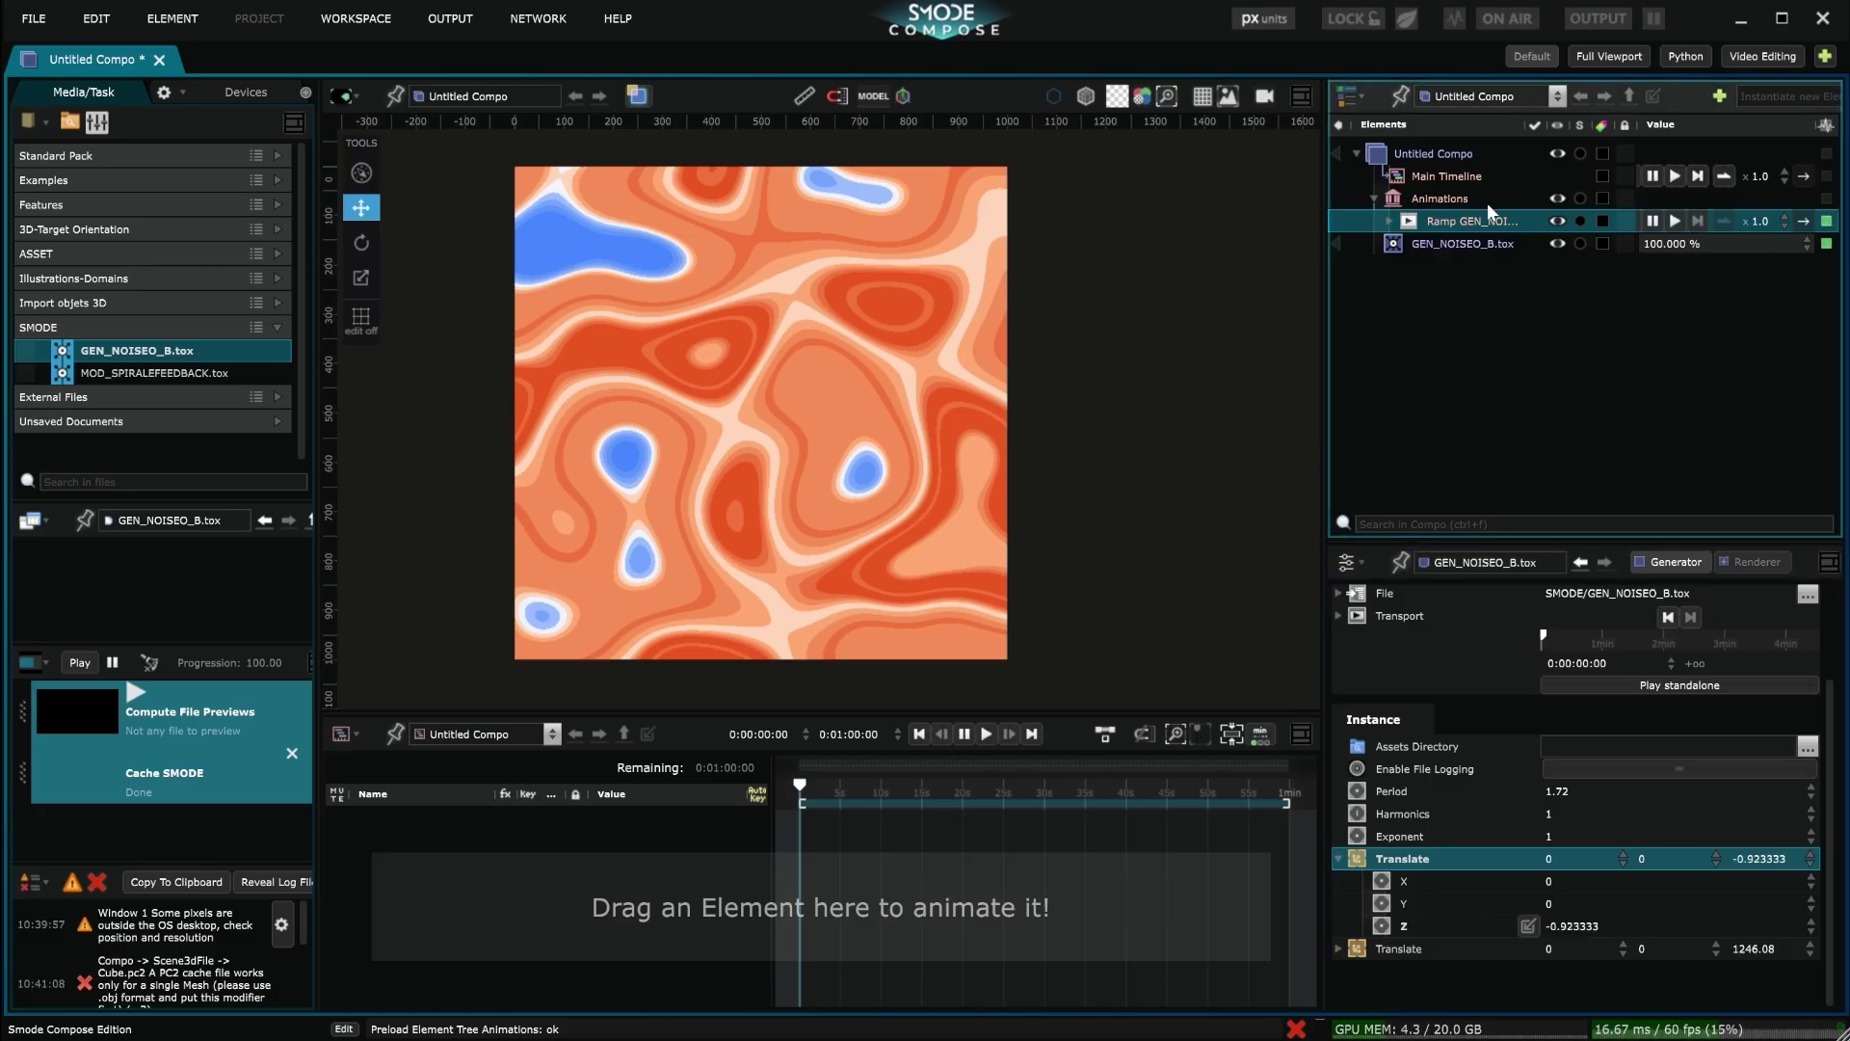
Expand the ramp, move the Animations group into the GEN_NOISEO_B.tox layer and widen the element tree
click(1389, 221)
drag(1416, 202, 1437, 263)
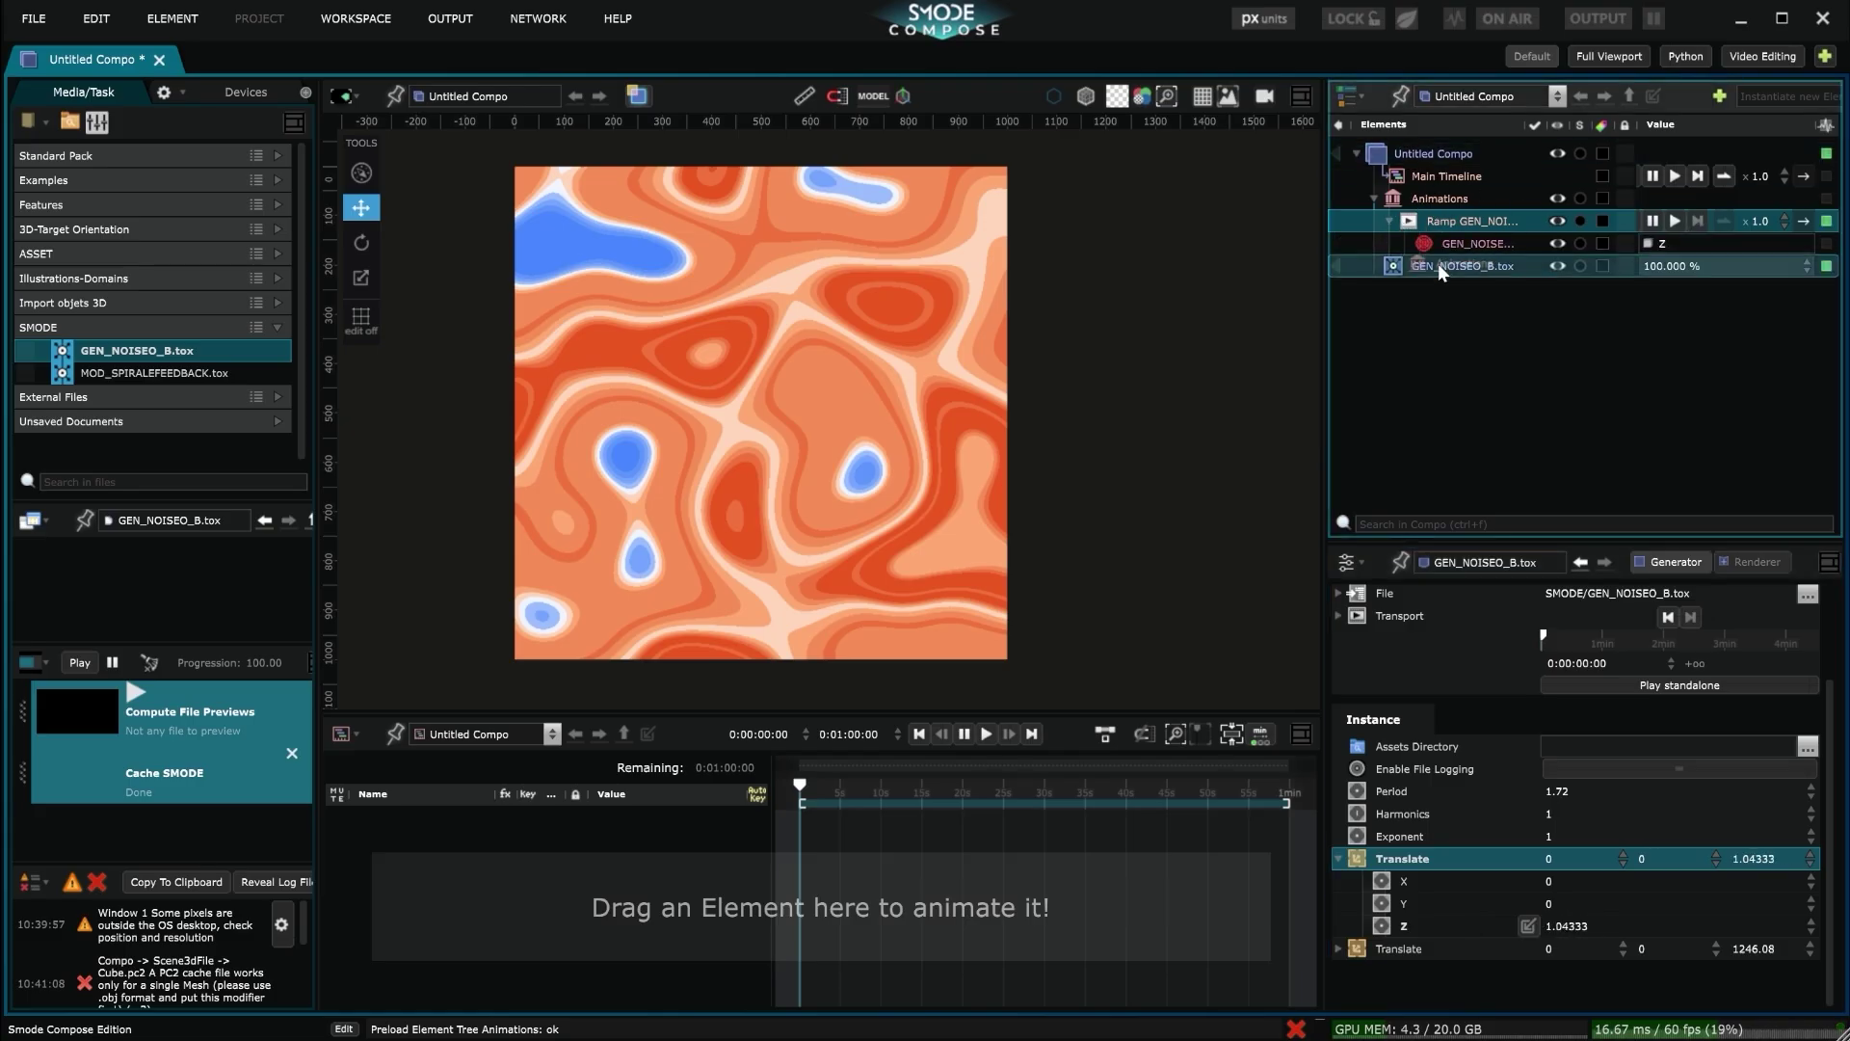
drag(1224, 273, 1195, 280)
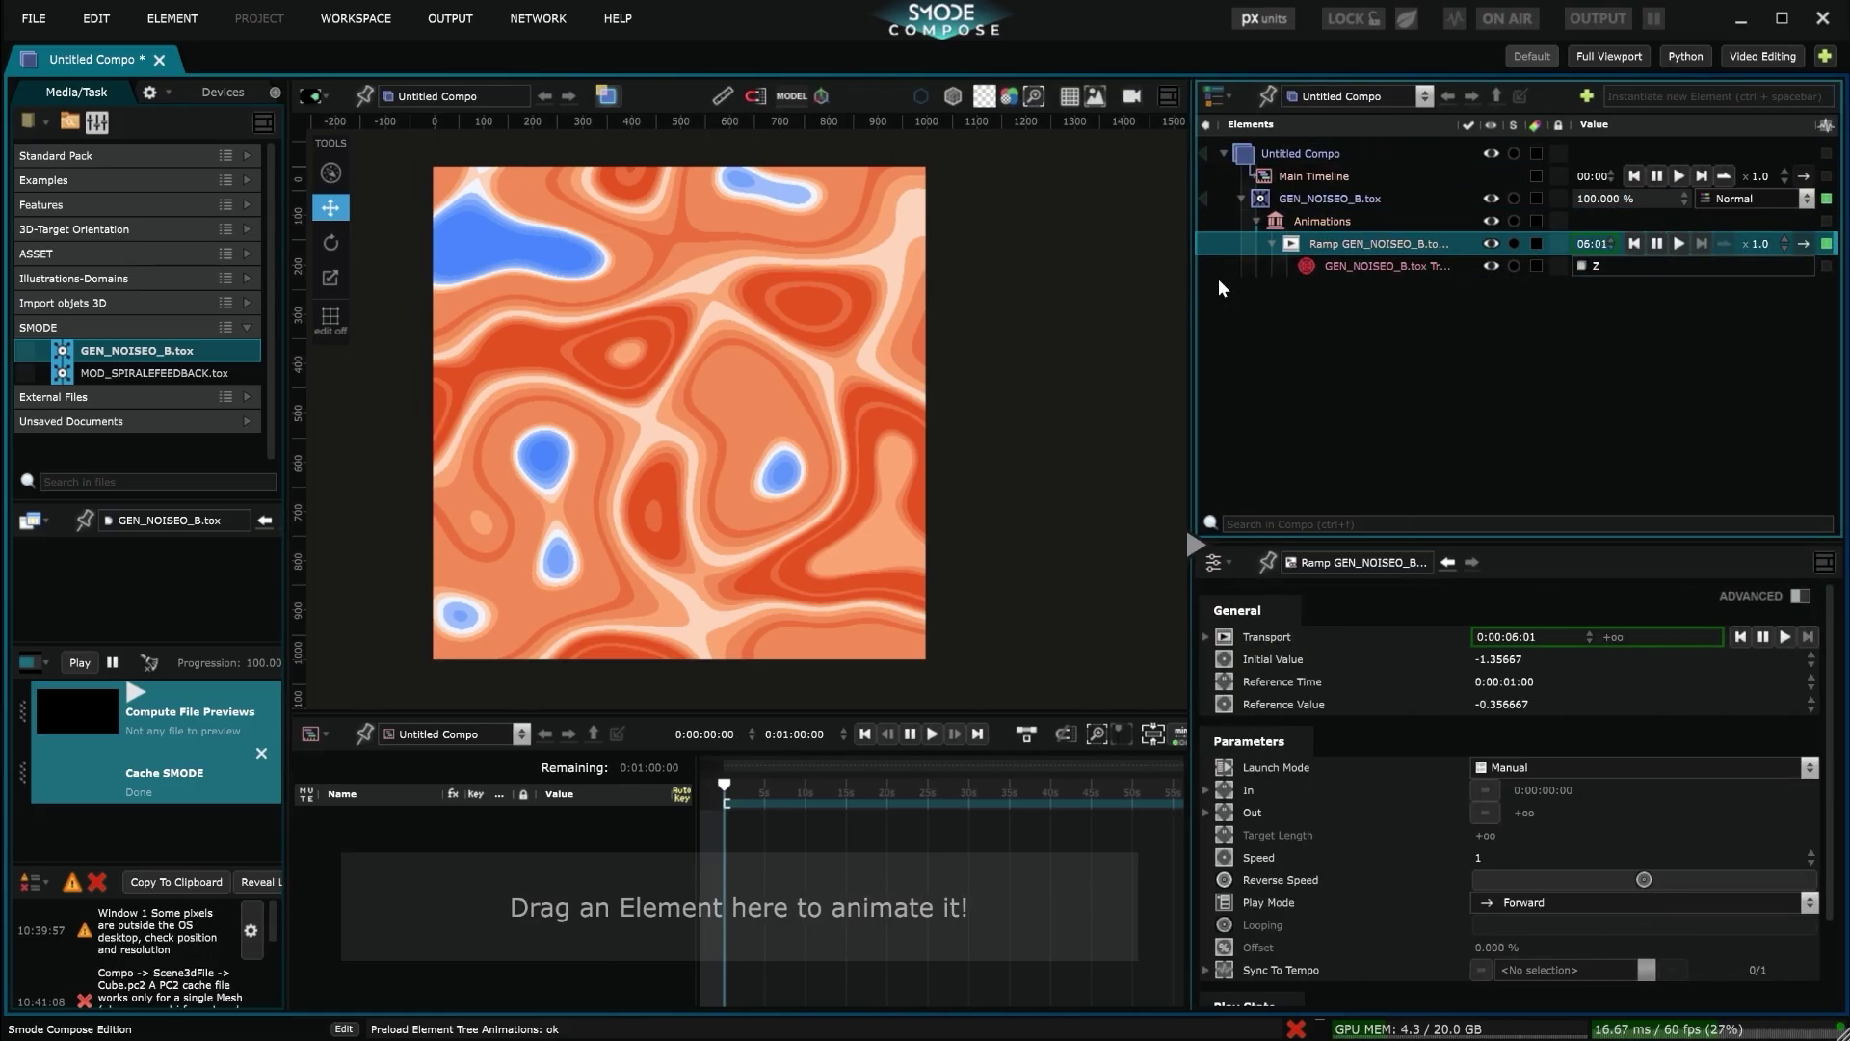
Create a standalone player for the GEN_NOISEO_B.tox layer
click(1351, 198)
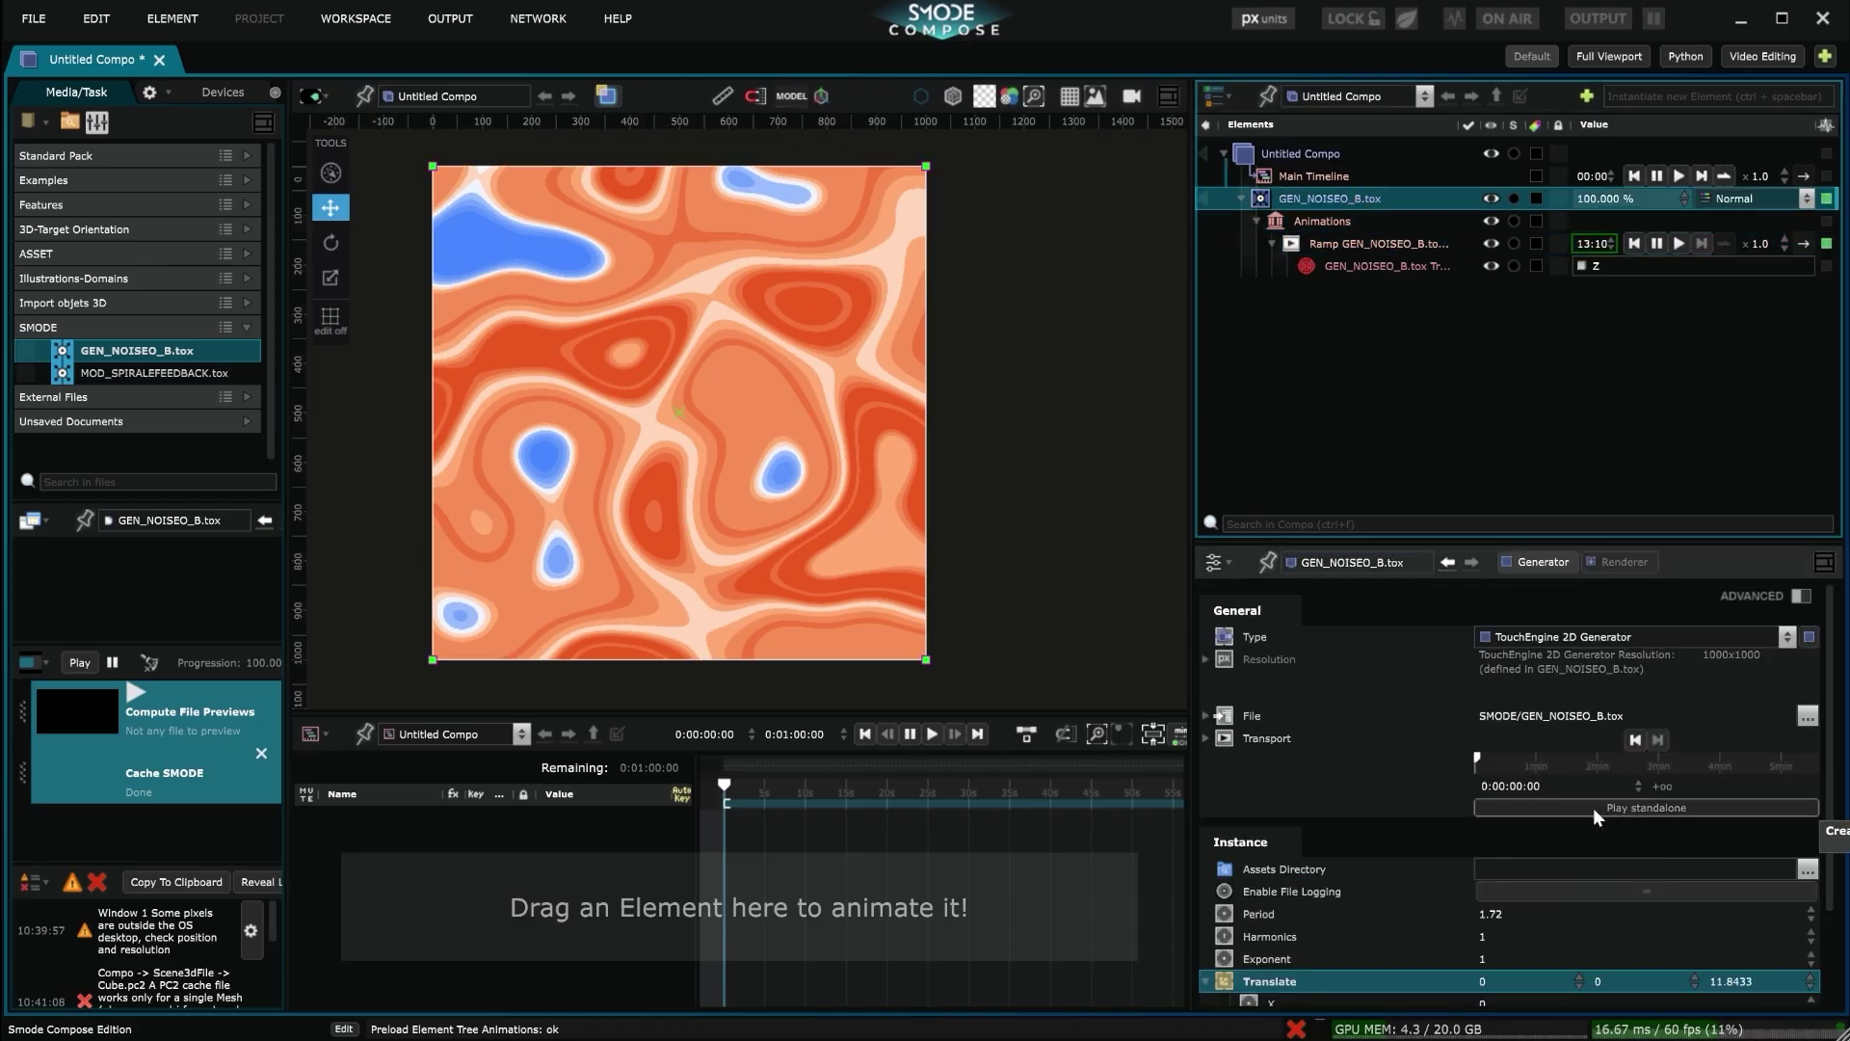
click(1592, 807)
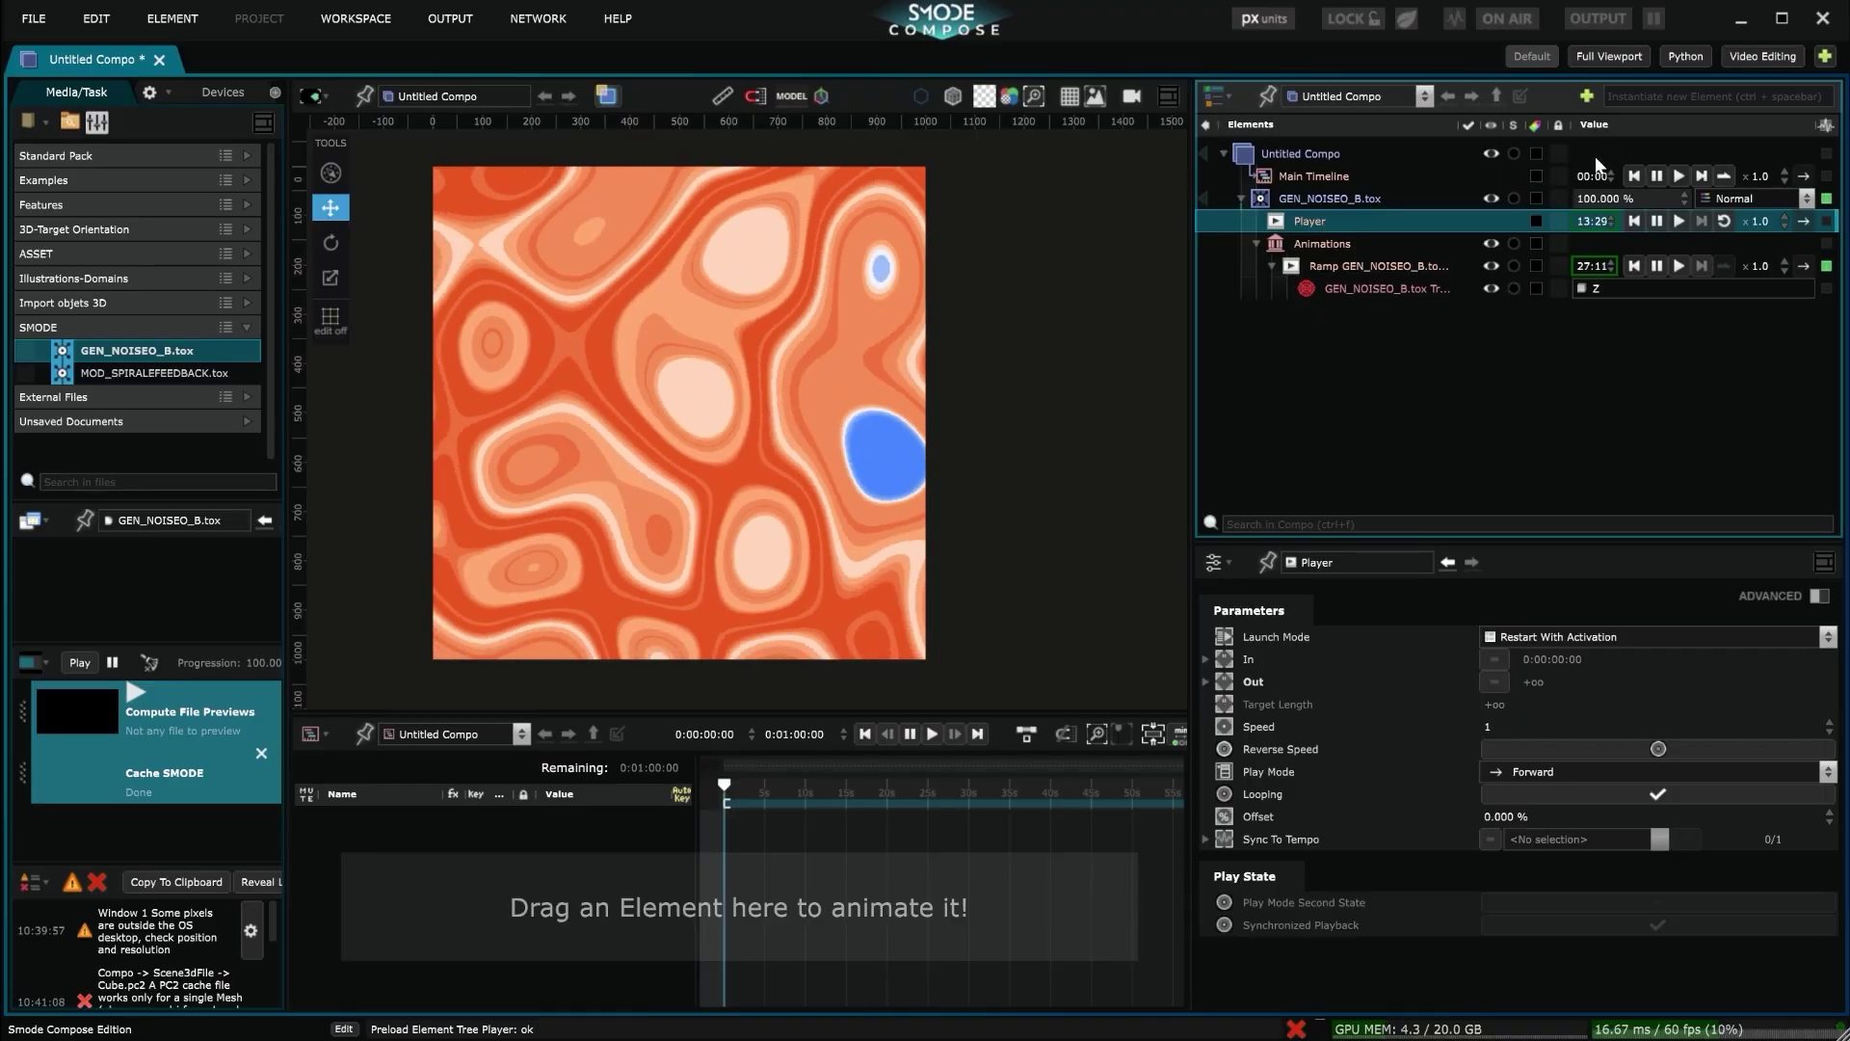
click(1605, 198)
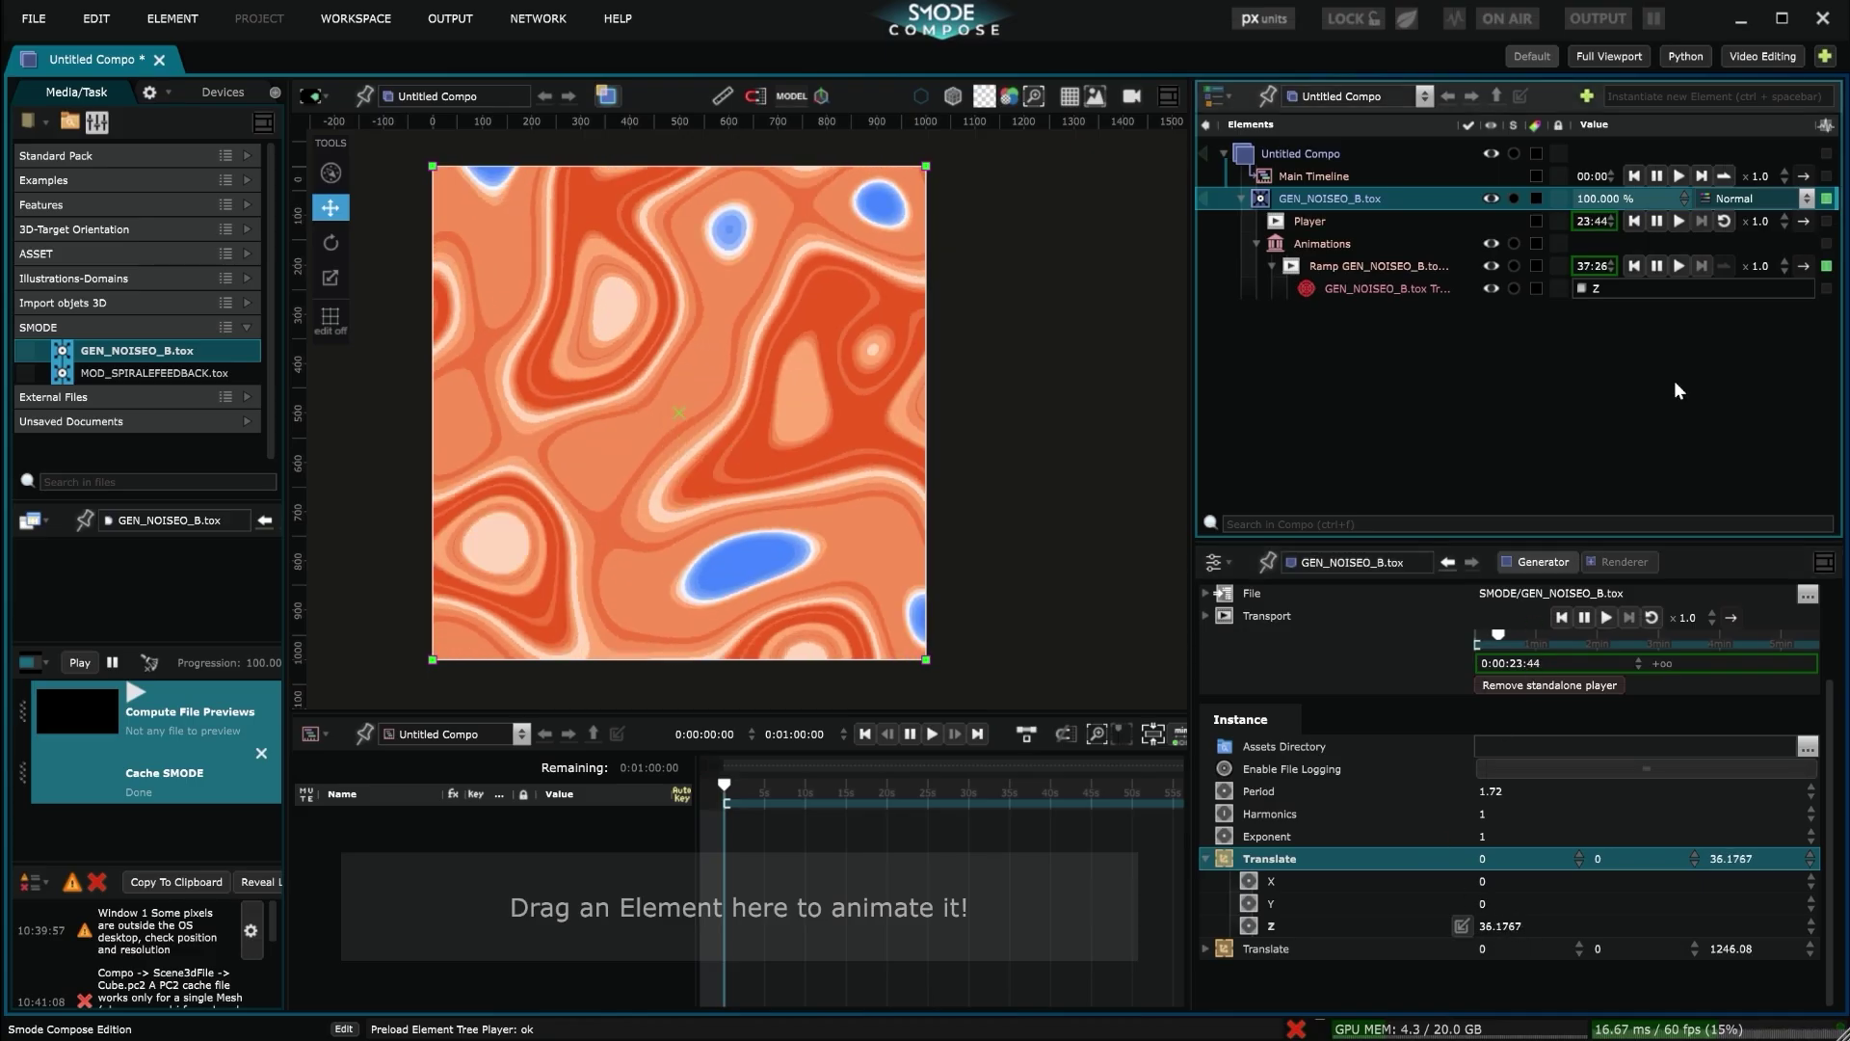
Set the playback speed of the GEN_NOISEO_B.tox ramp to 0.1
click(1763, 265)
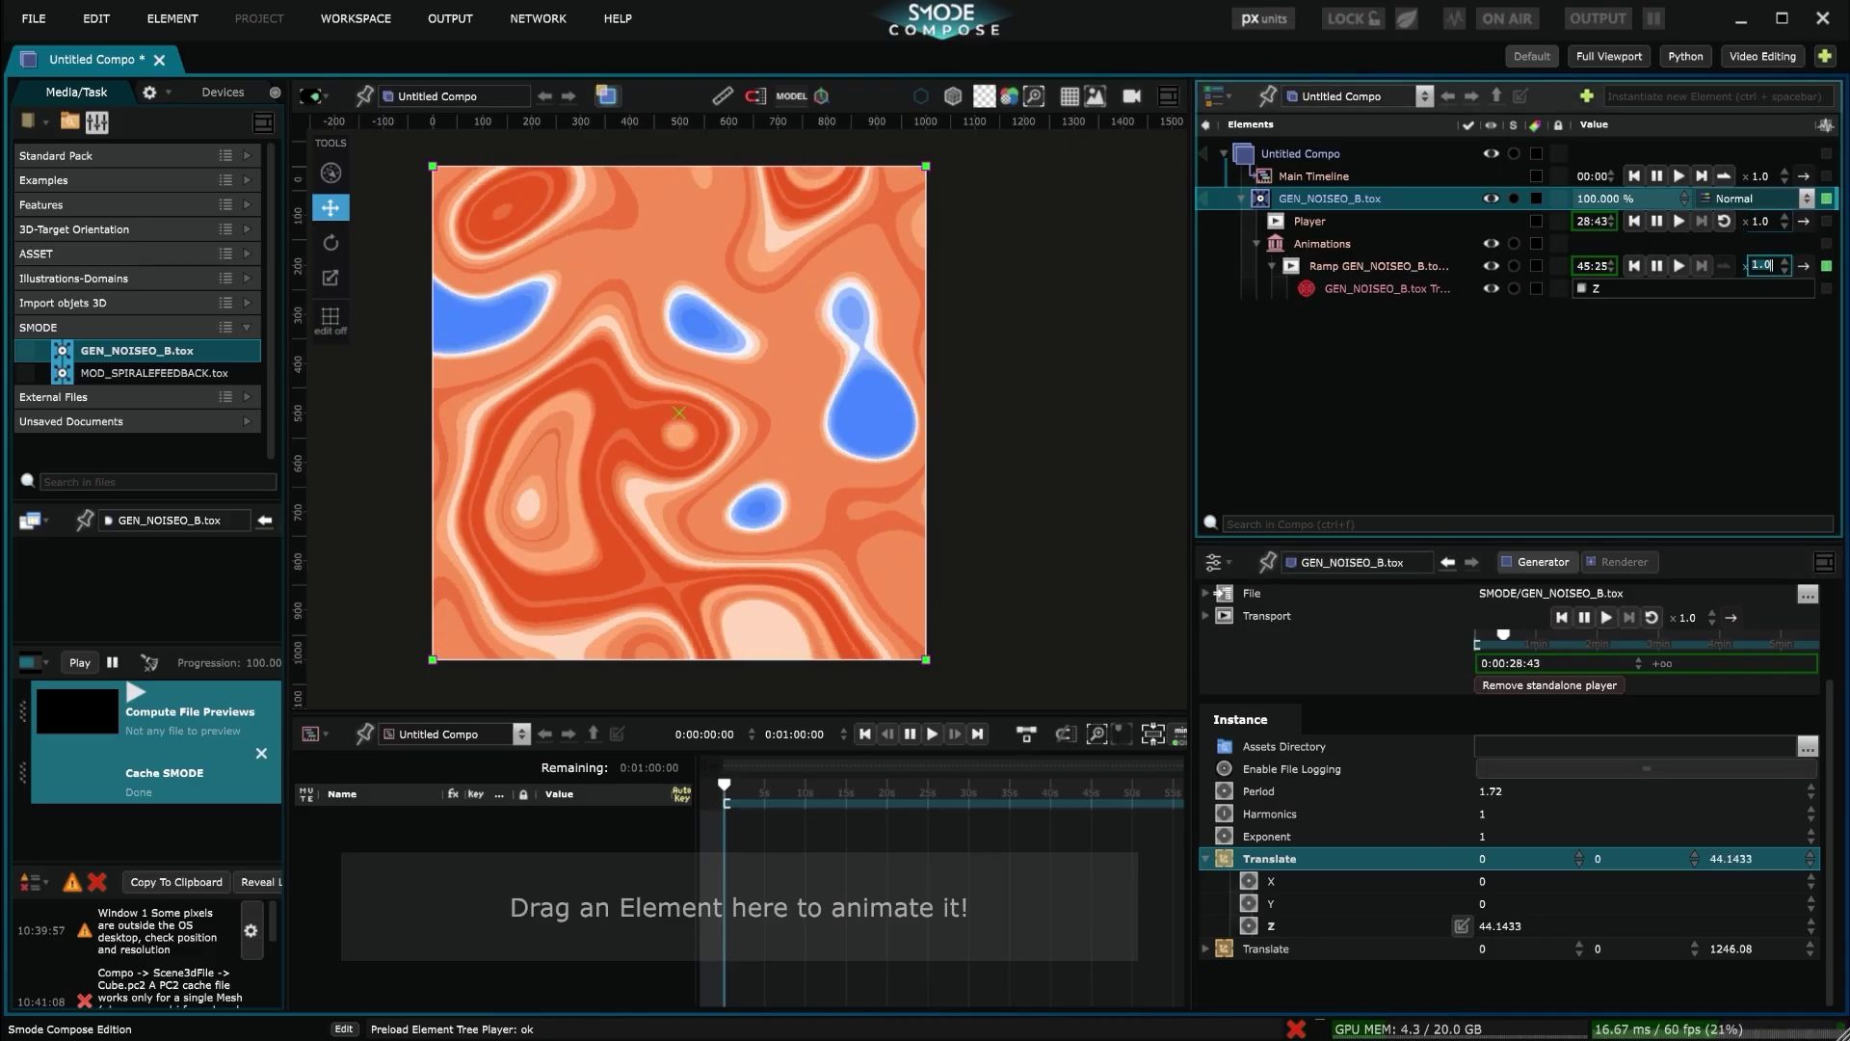
text(0.1)
key(Return)
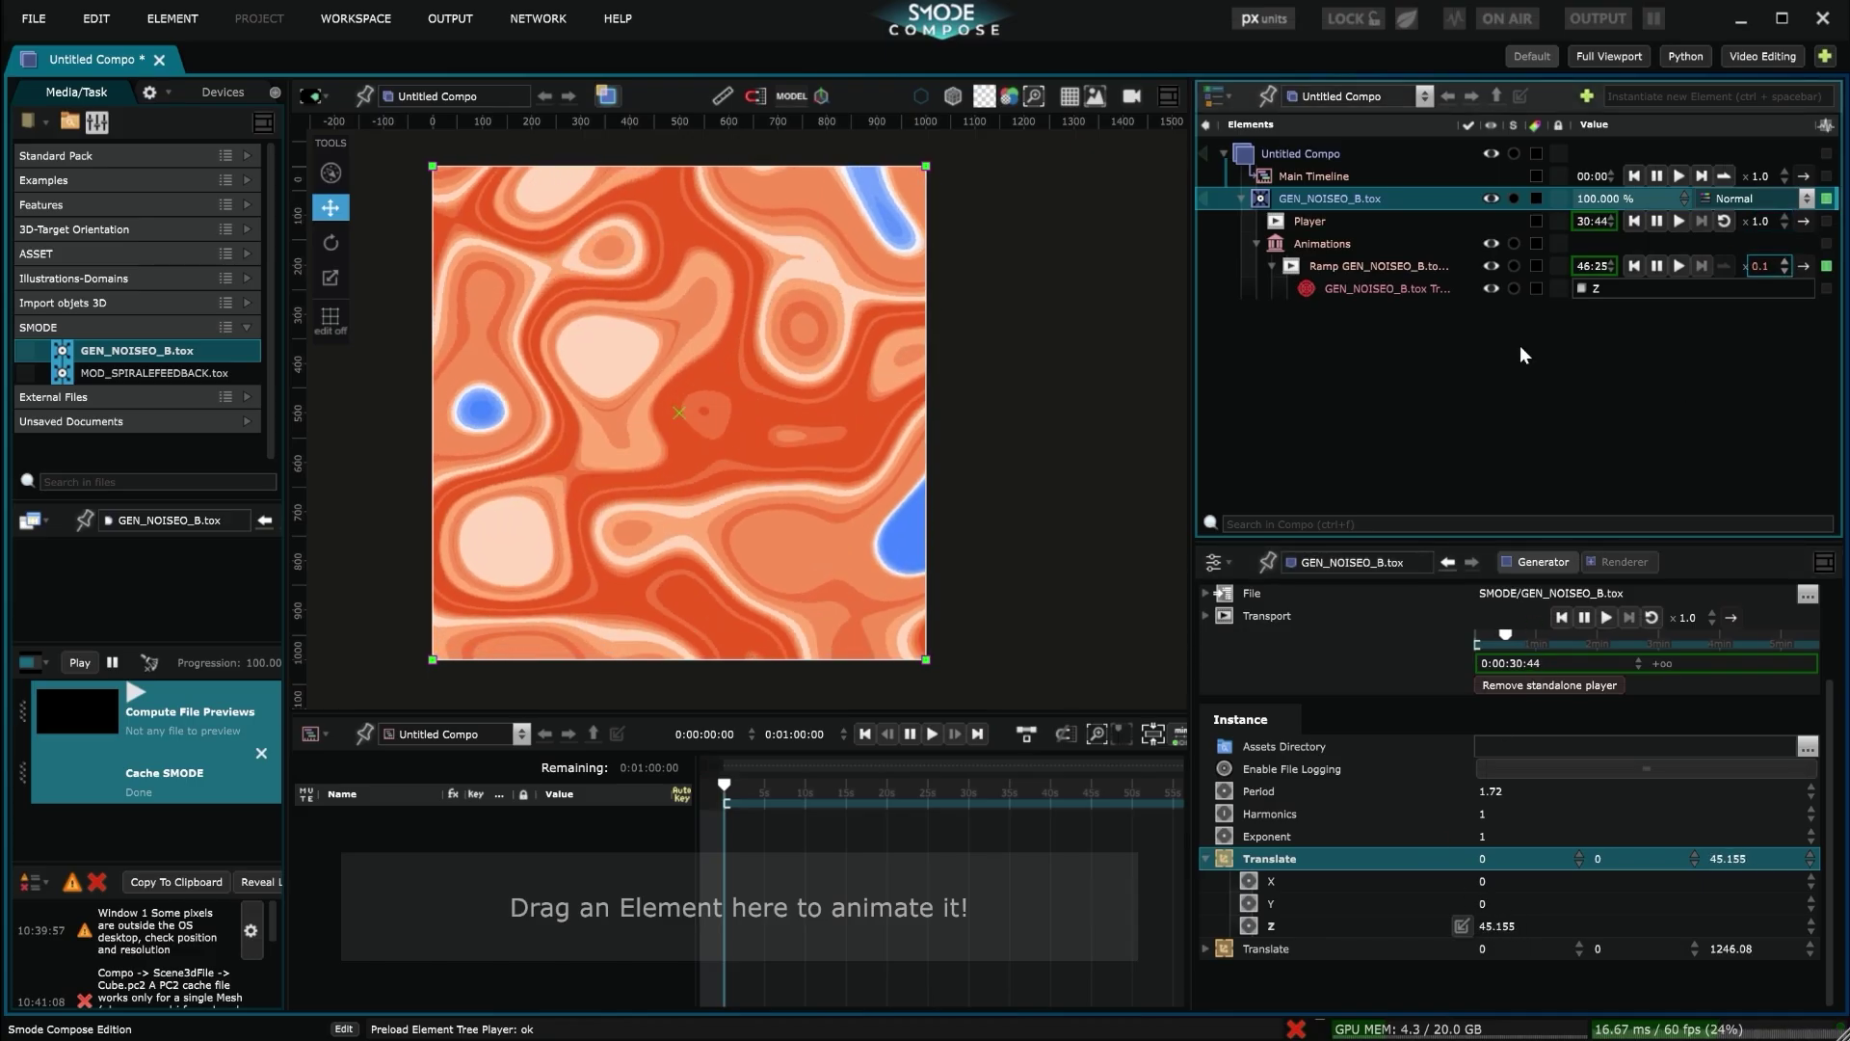
click(1270, 243)
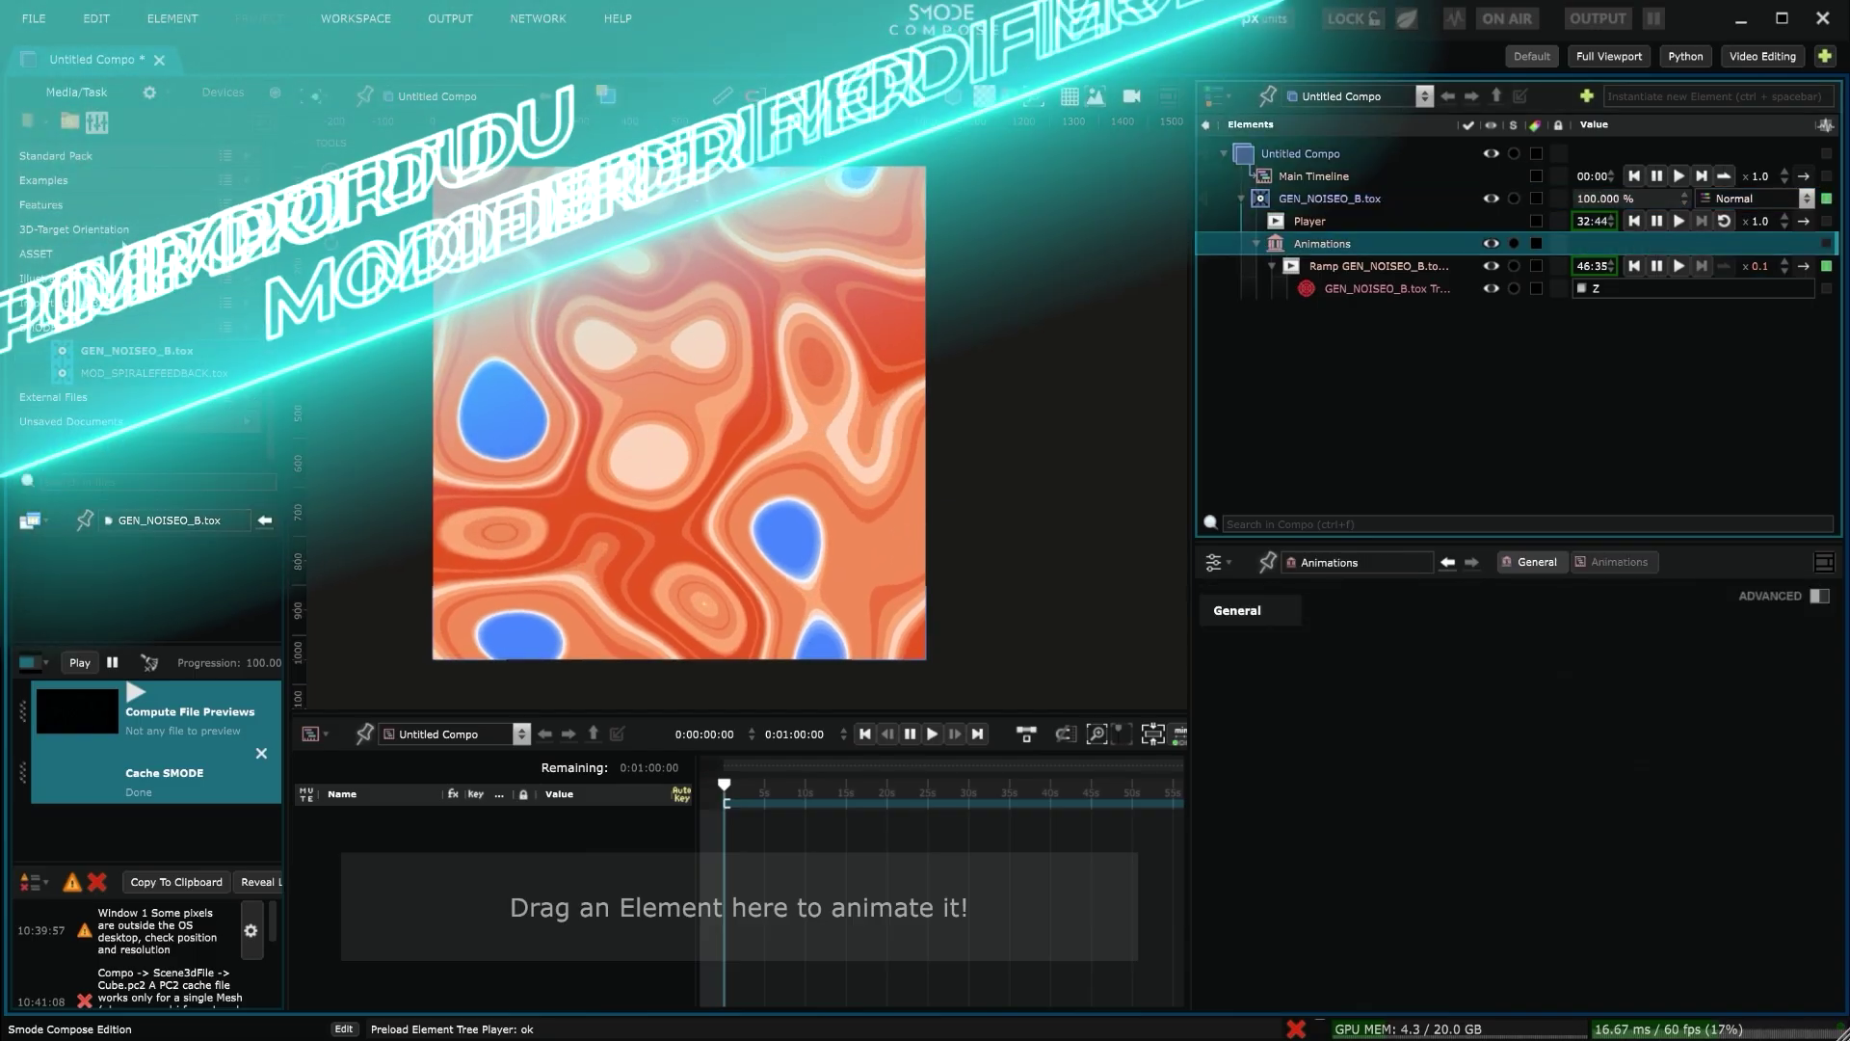
Add MOD_SPIRALEFEEDBACK.tox as a modifier of the GEN_NOISEO_B.tox layer and collapse the Animations group
click(99, 374)
drag(99, 379, 1338, 202)
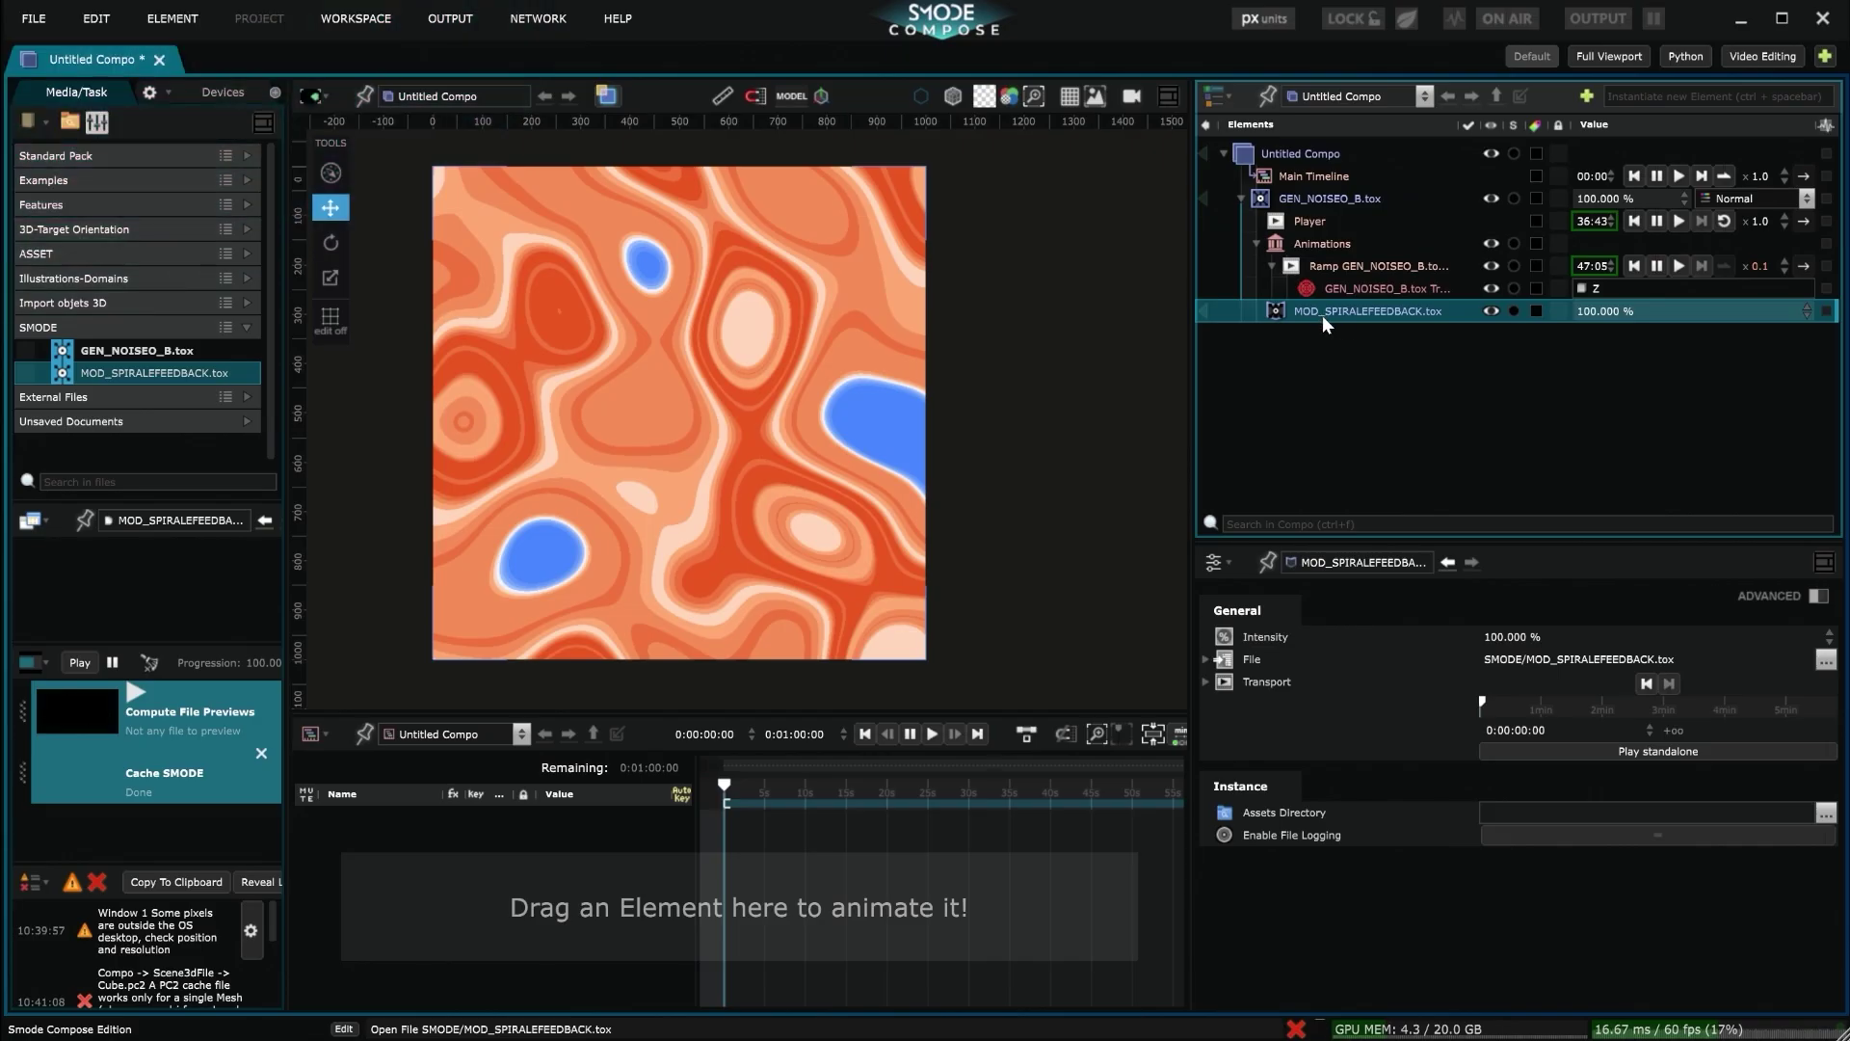
click(1258, 241)
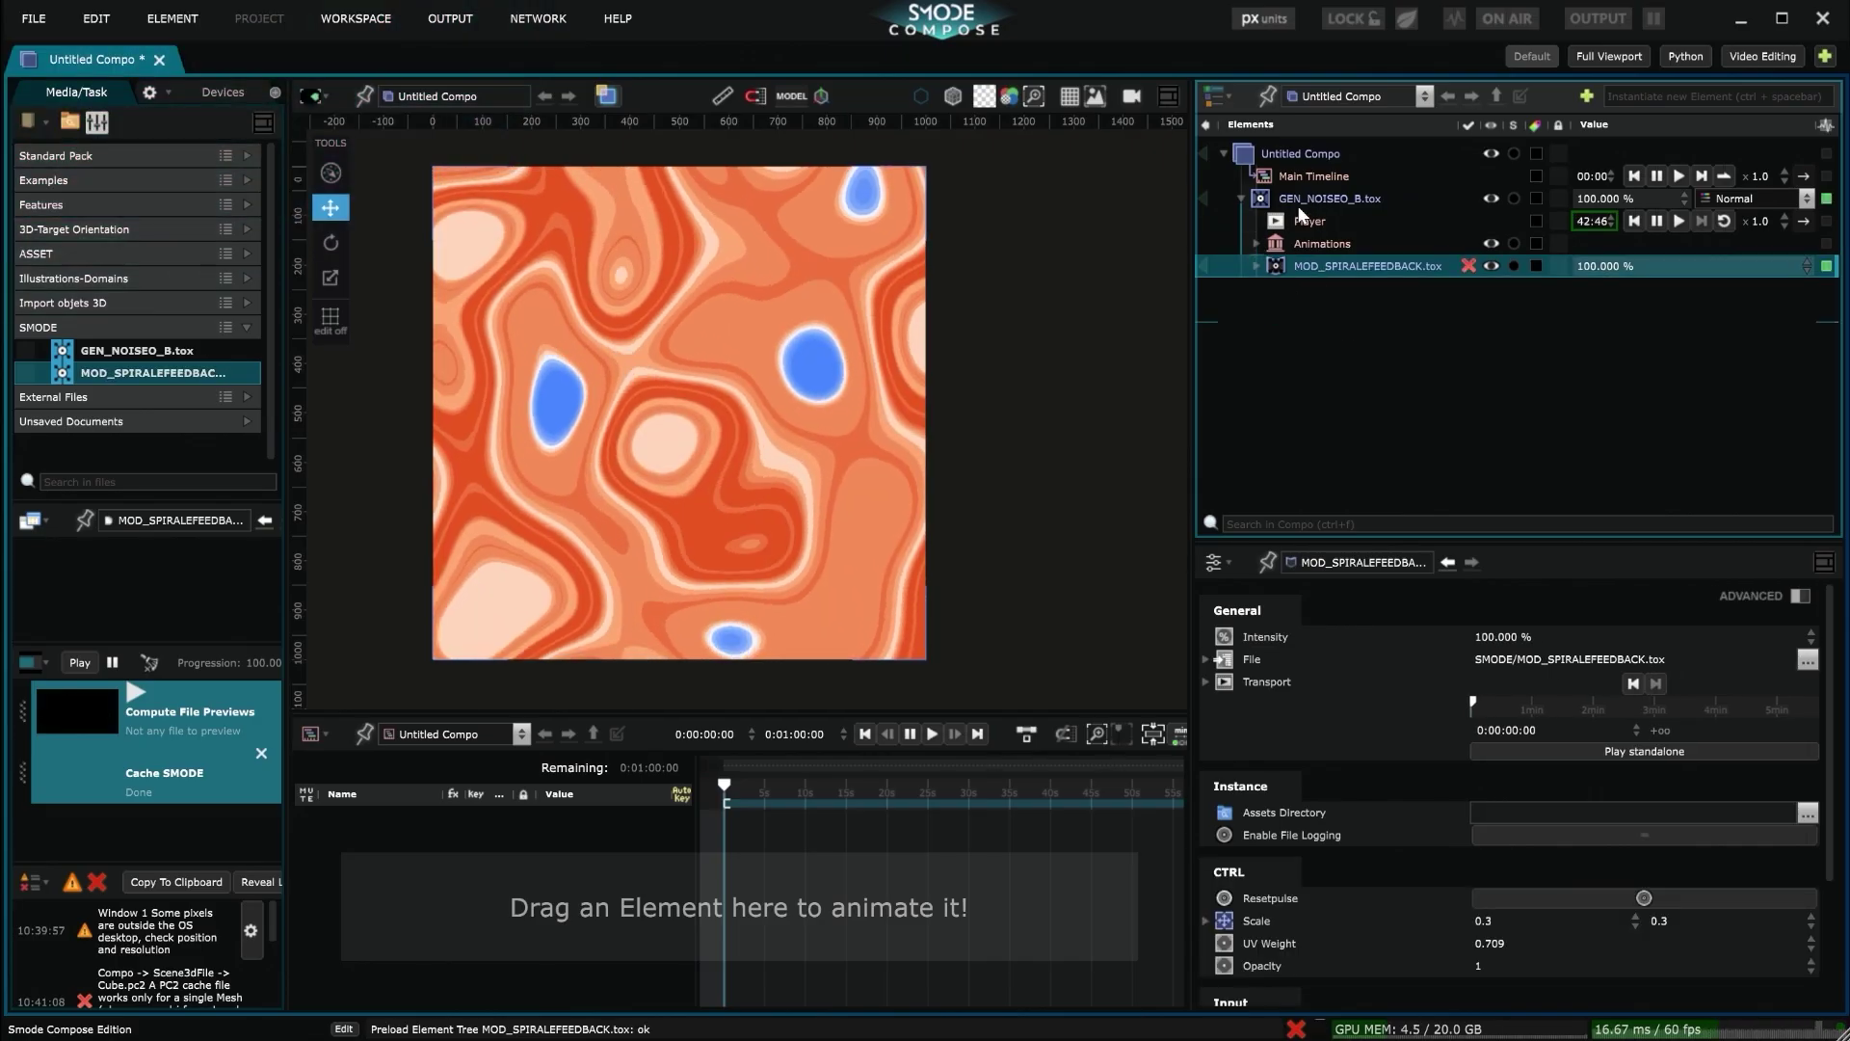
Create a standalone player for the MOD_SPIRALEFEEDBACK.tox modifier and trigger its Resetpulse
mouse_move(1467, 270)
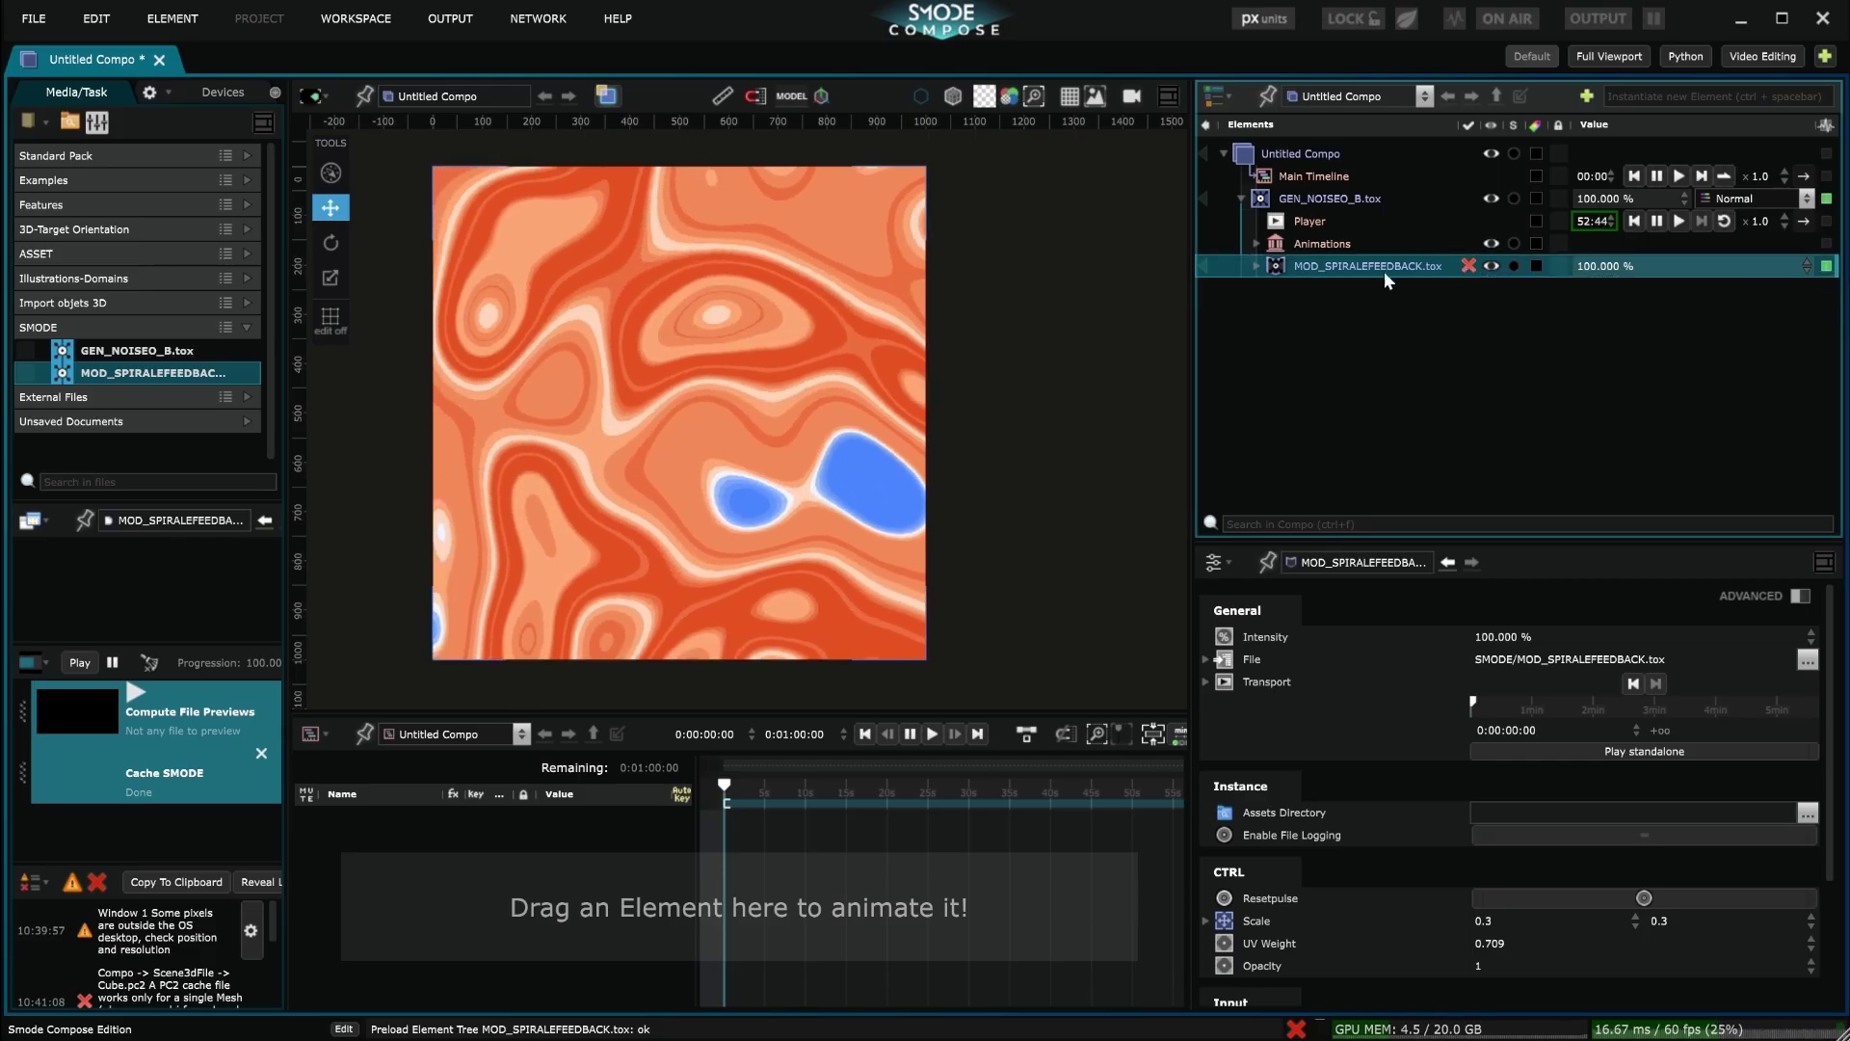
click(1658, 749)
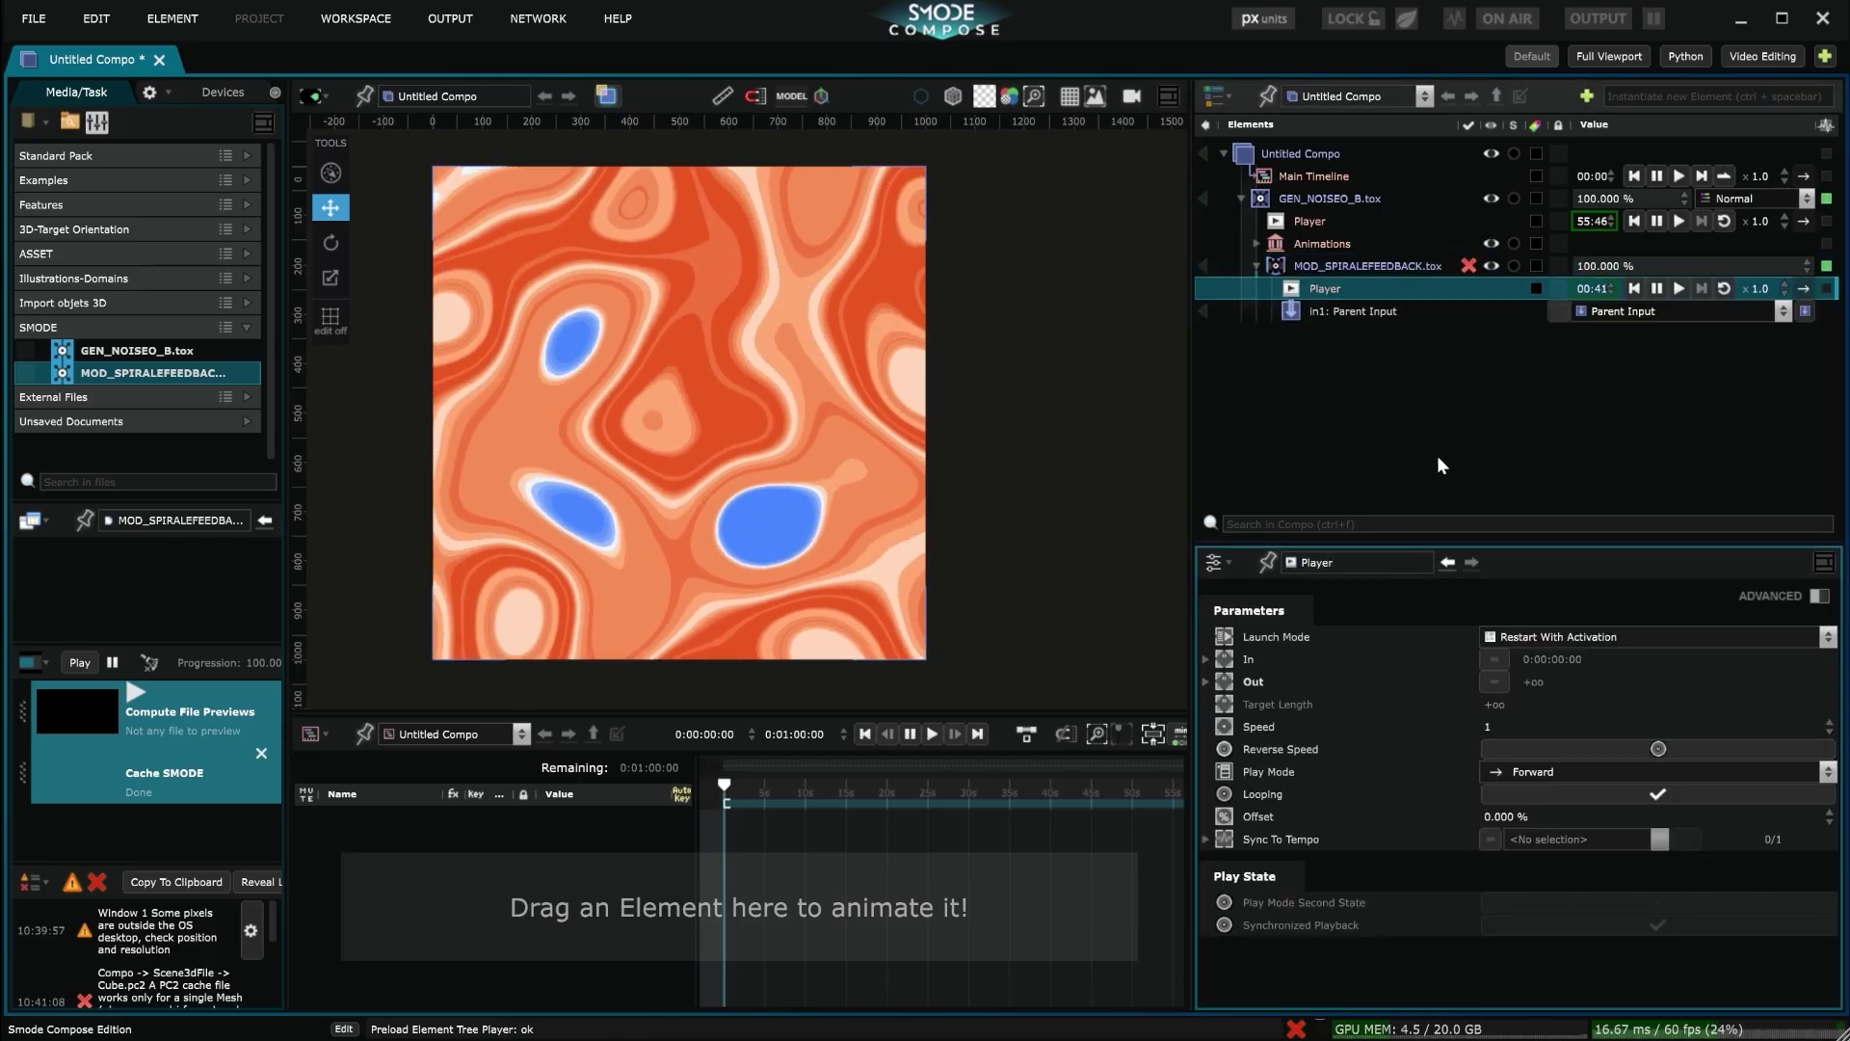
click(1256, 264)
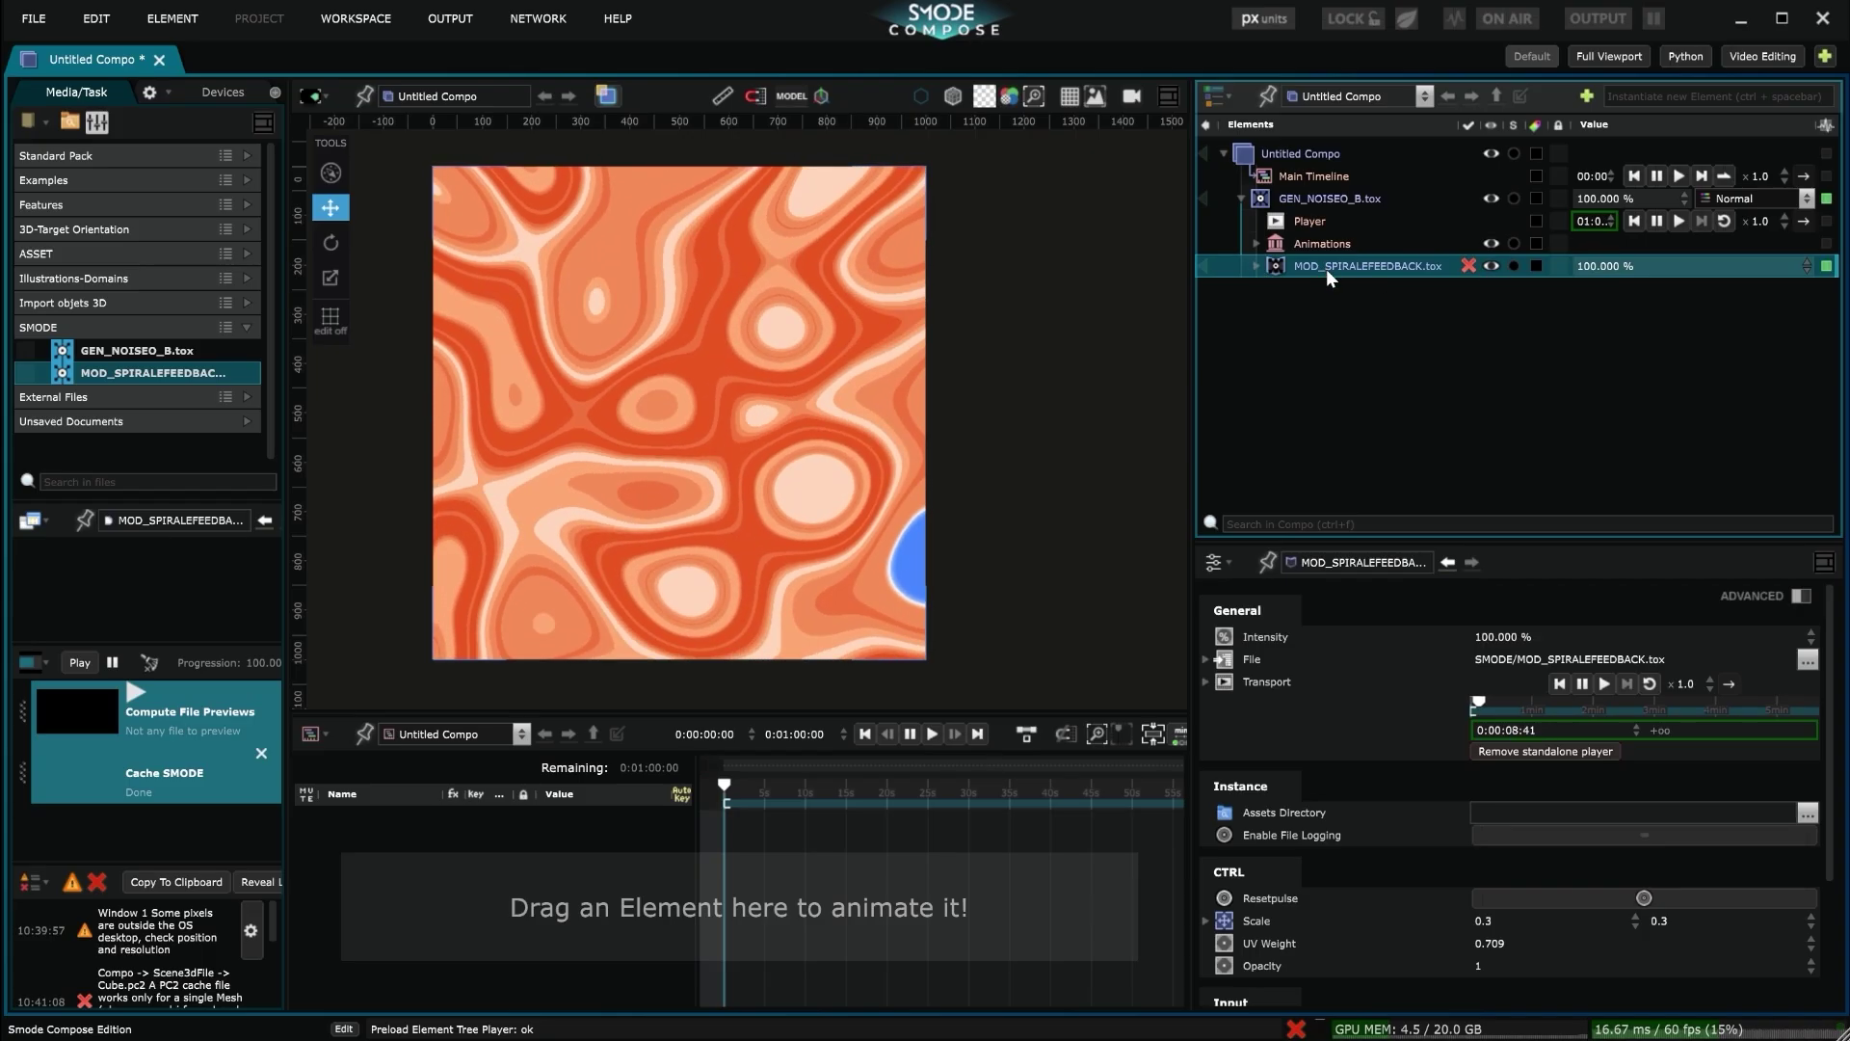
scroll(1460, 766, down, 3)
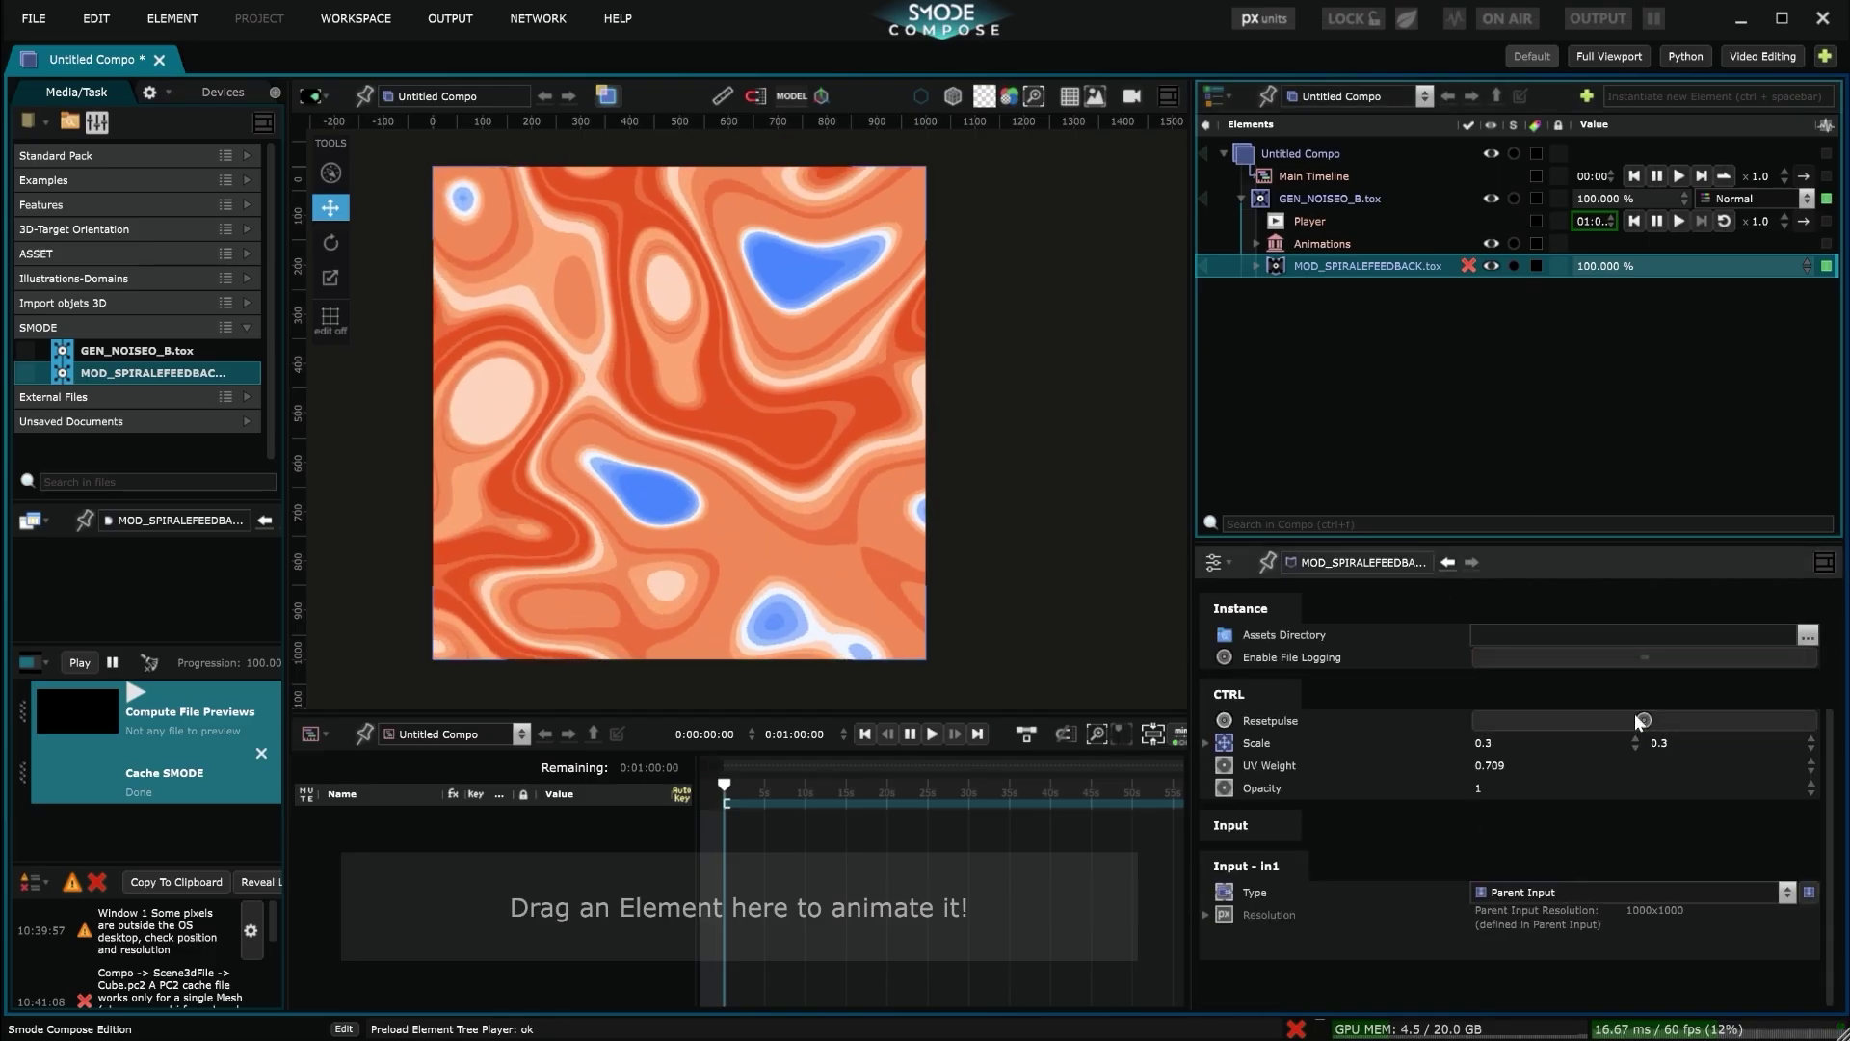
click(1578, 719)
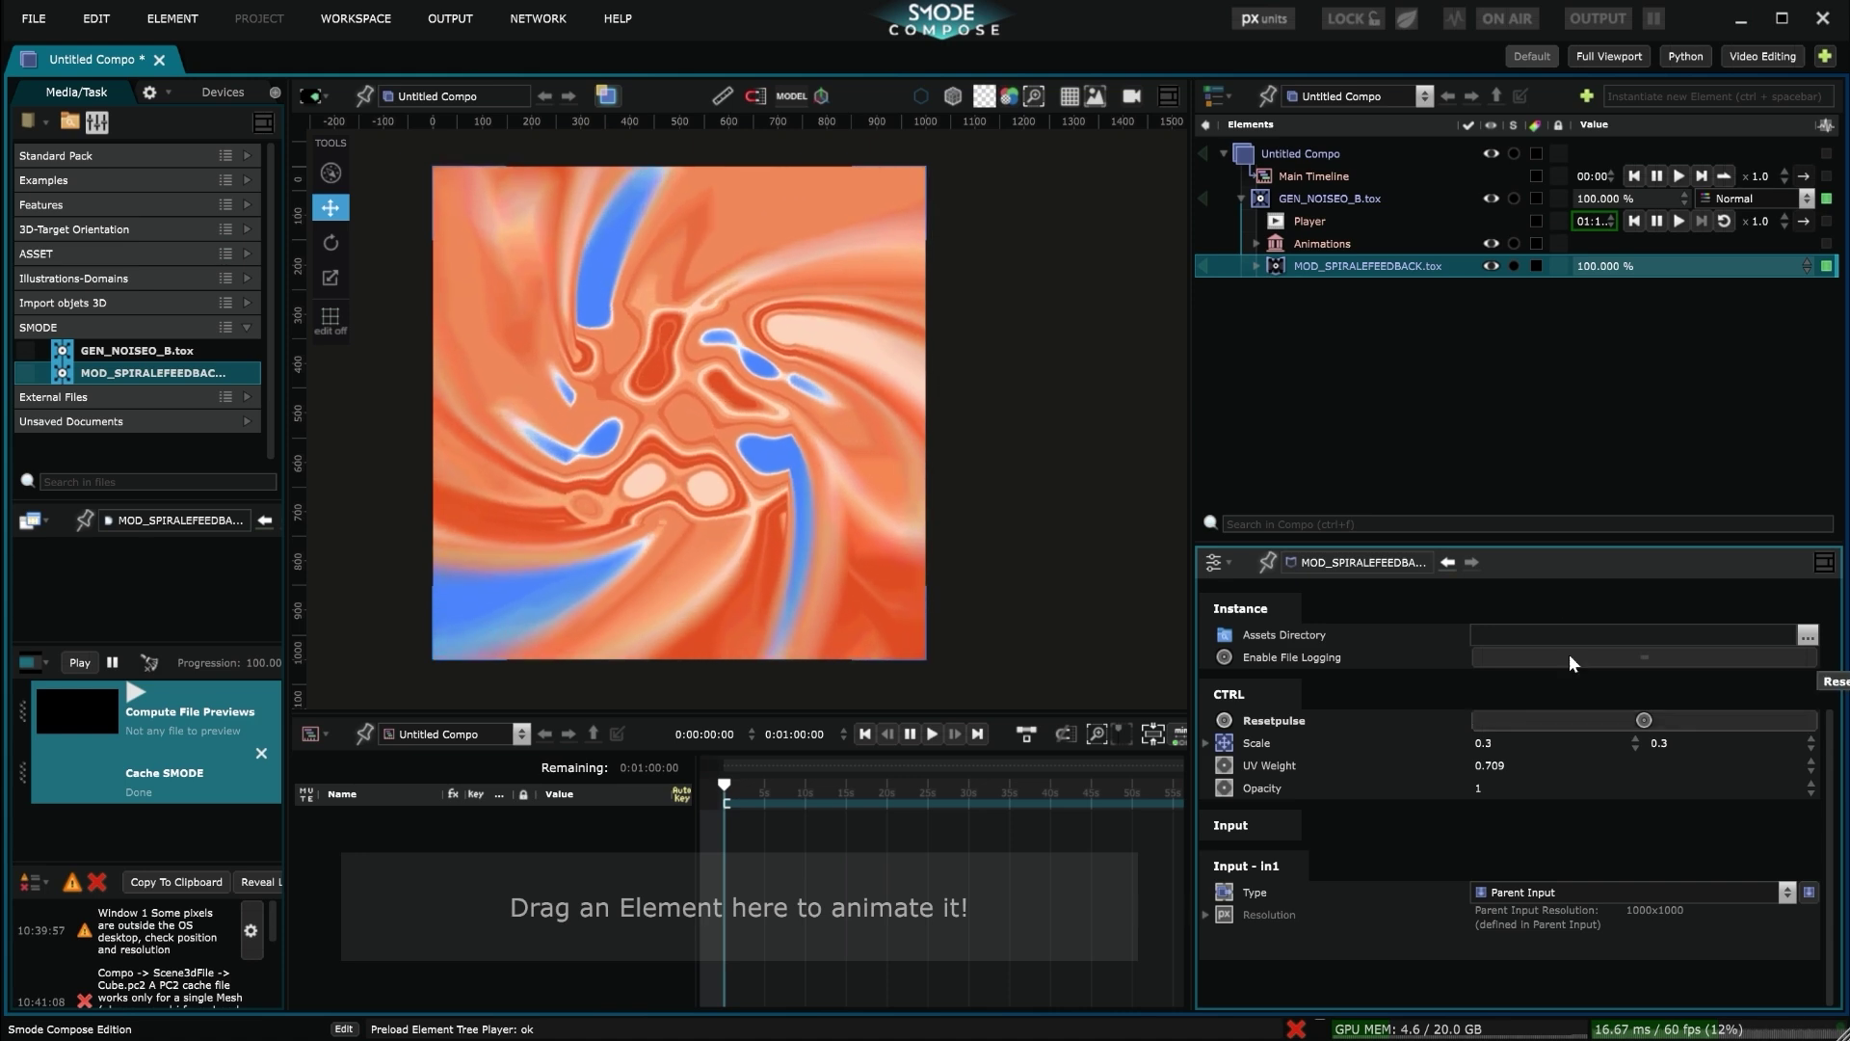
click(1313, 175)
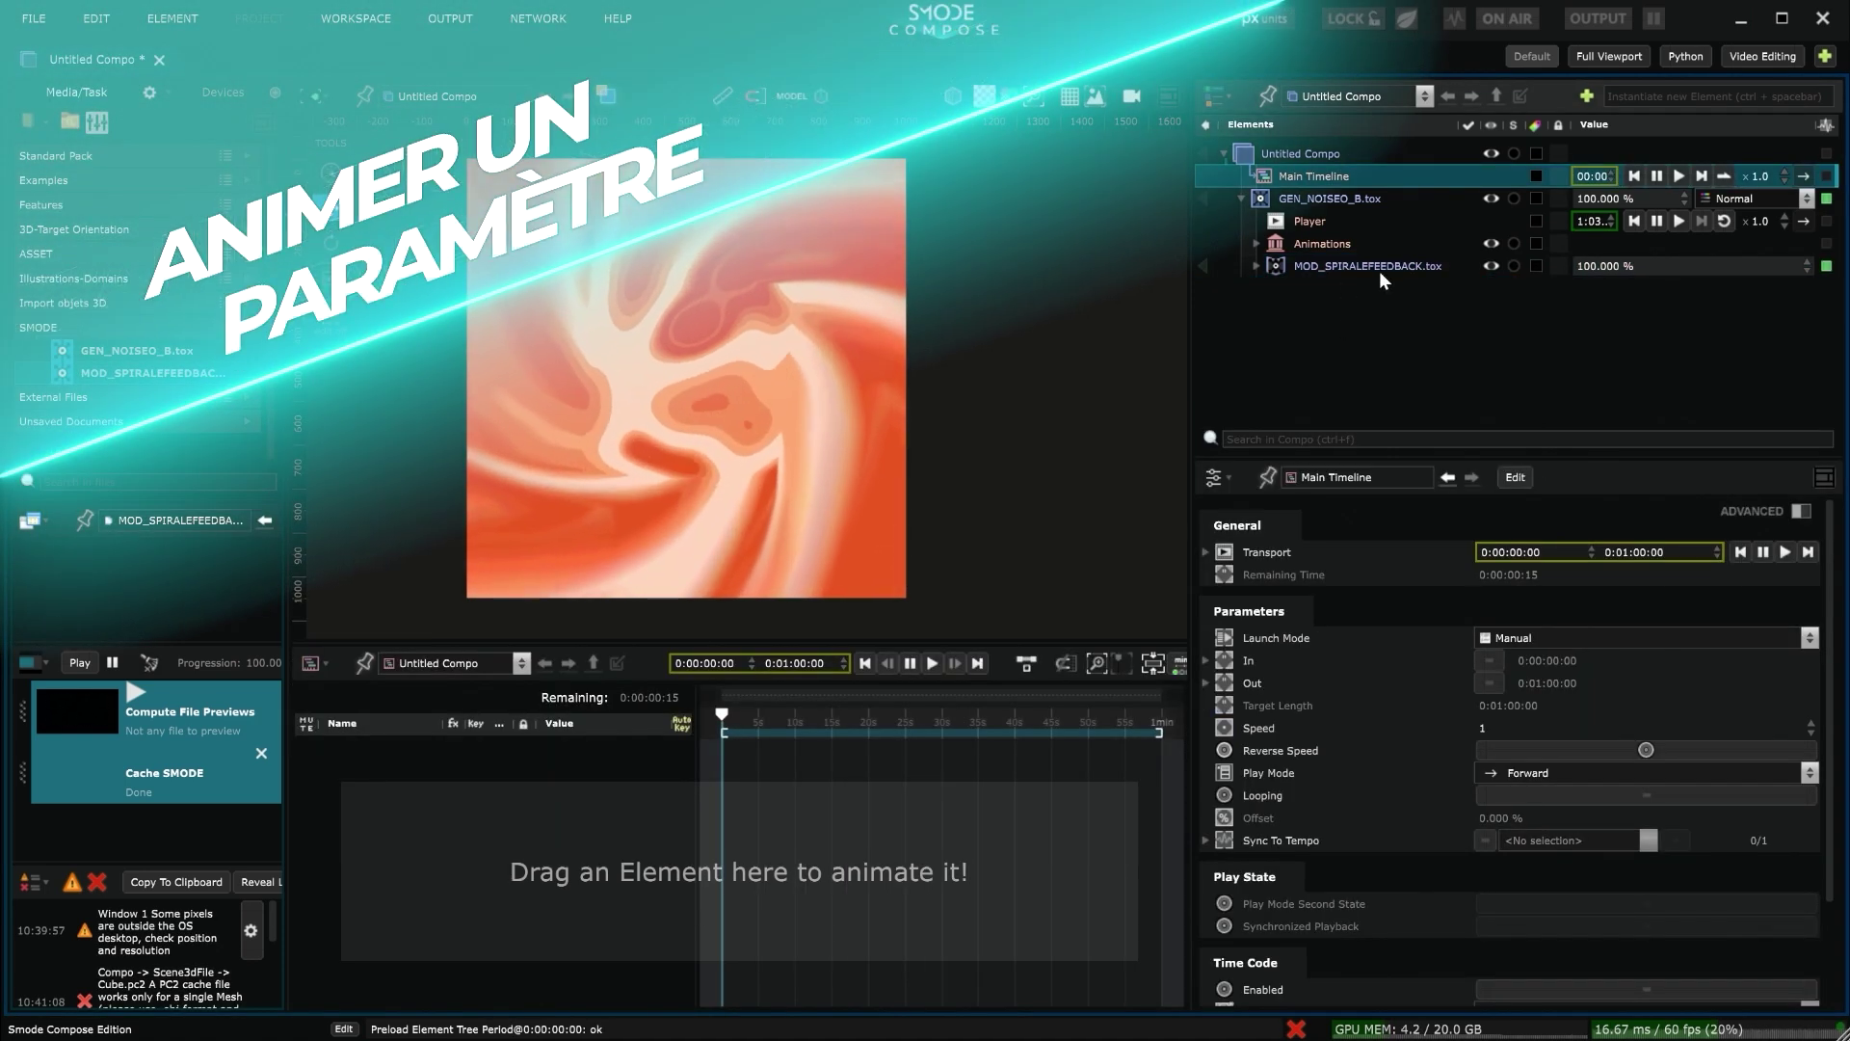
click(1420, 268)
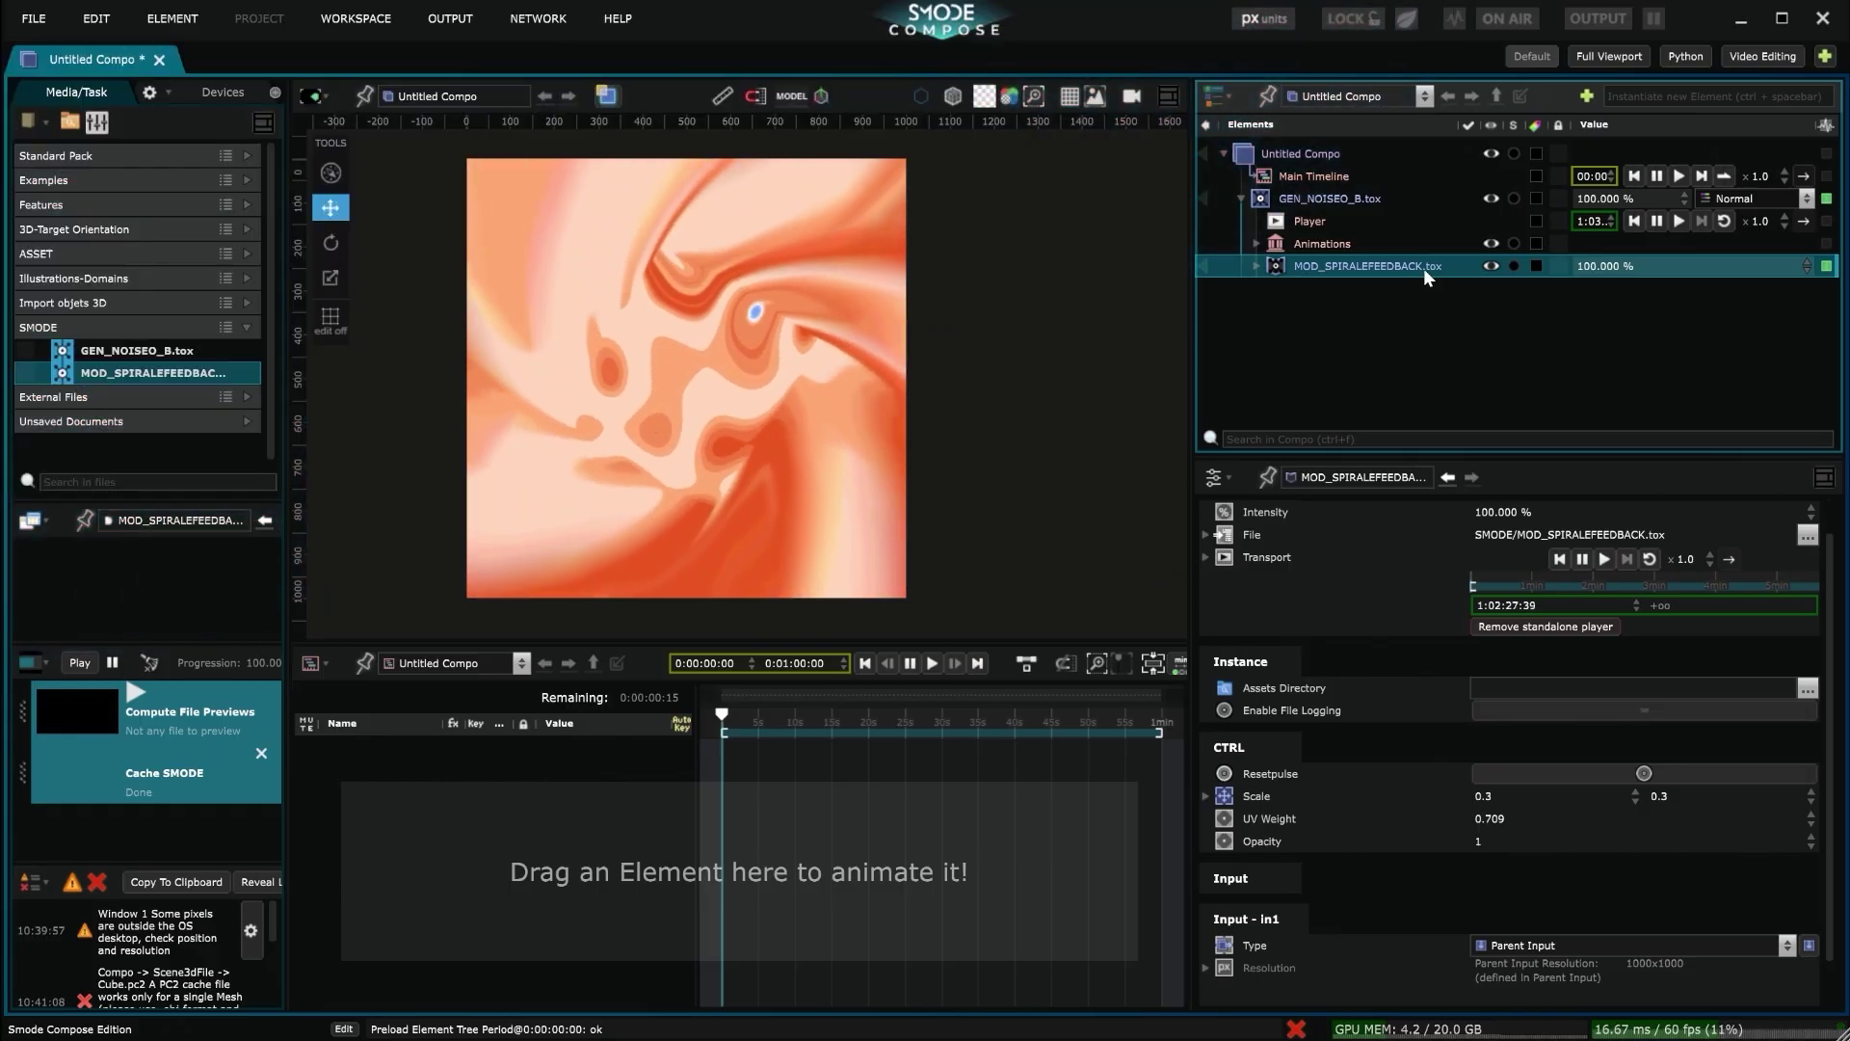
click(1391, 205)
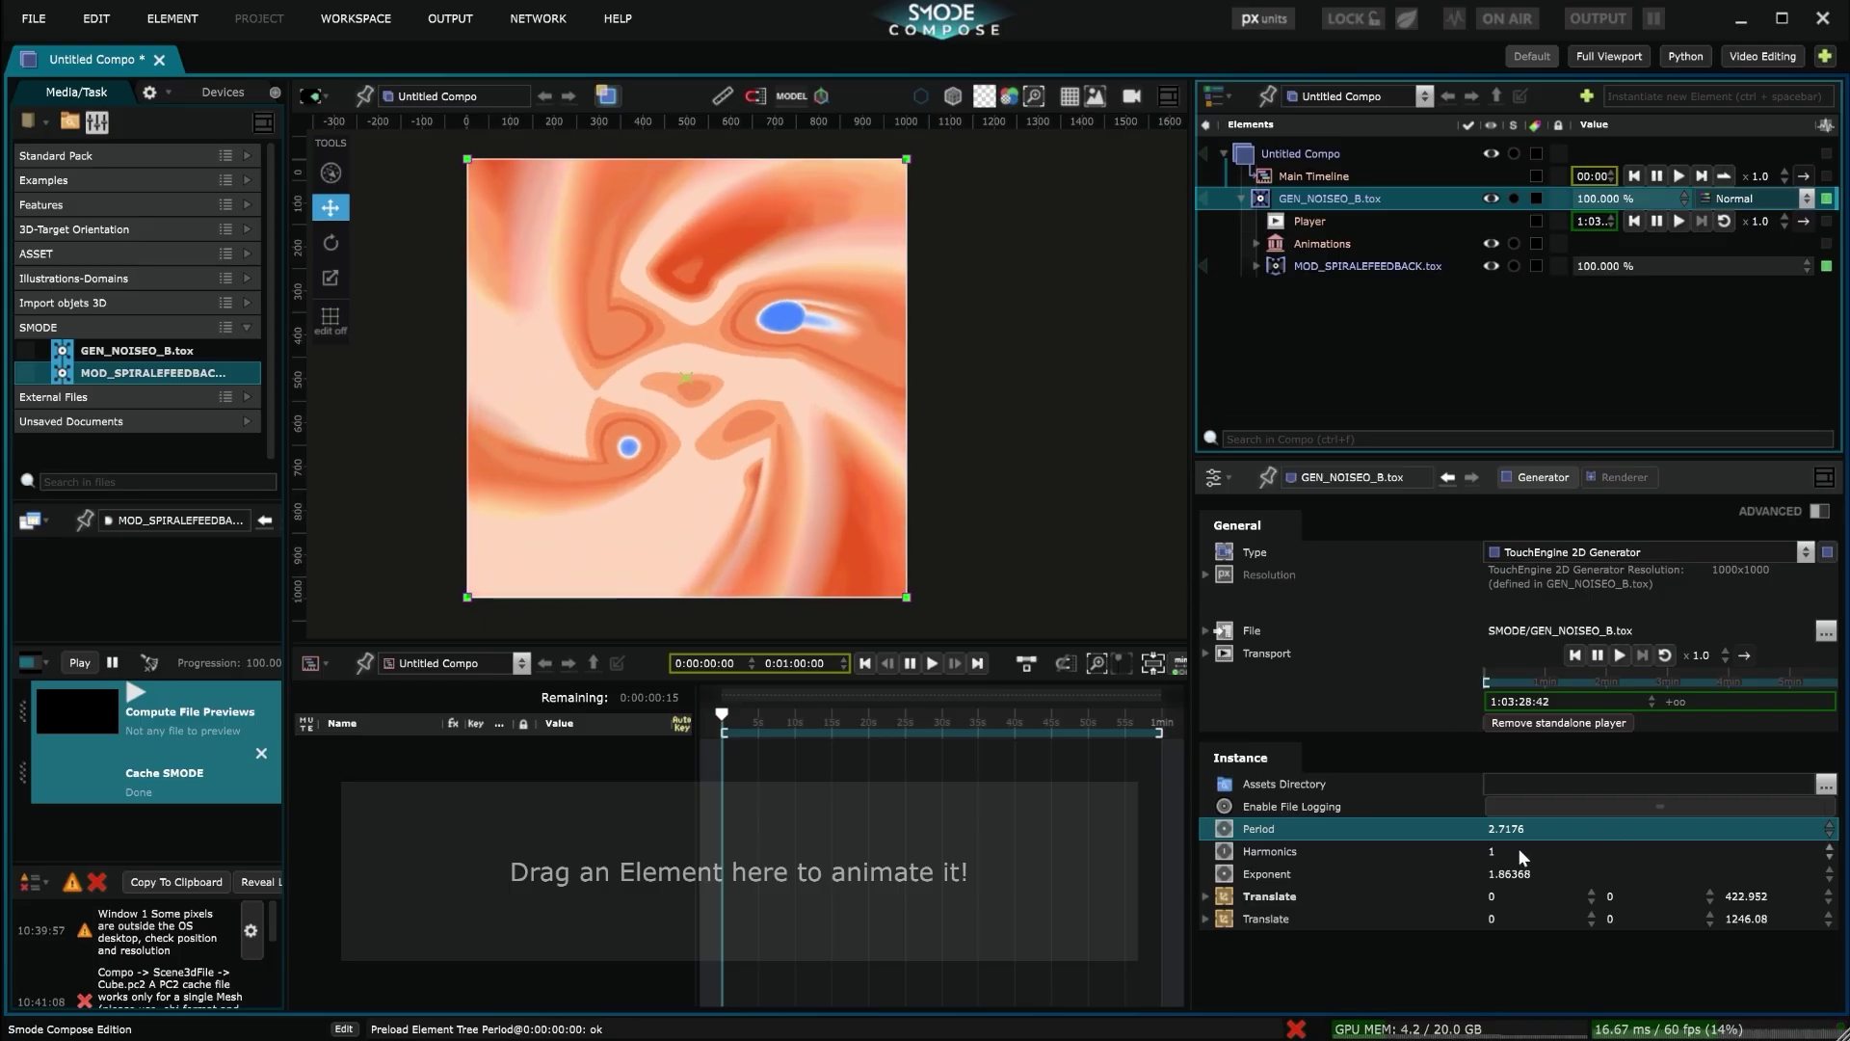
Set the Main Timeline's duration to 15 seconds and fit the timeline to its new length
click(1330, 176)
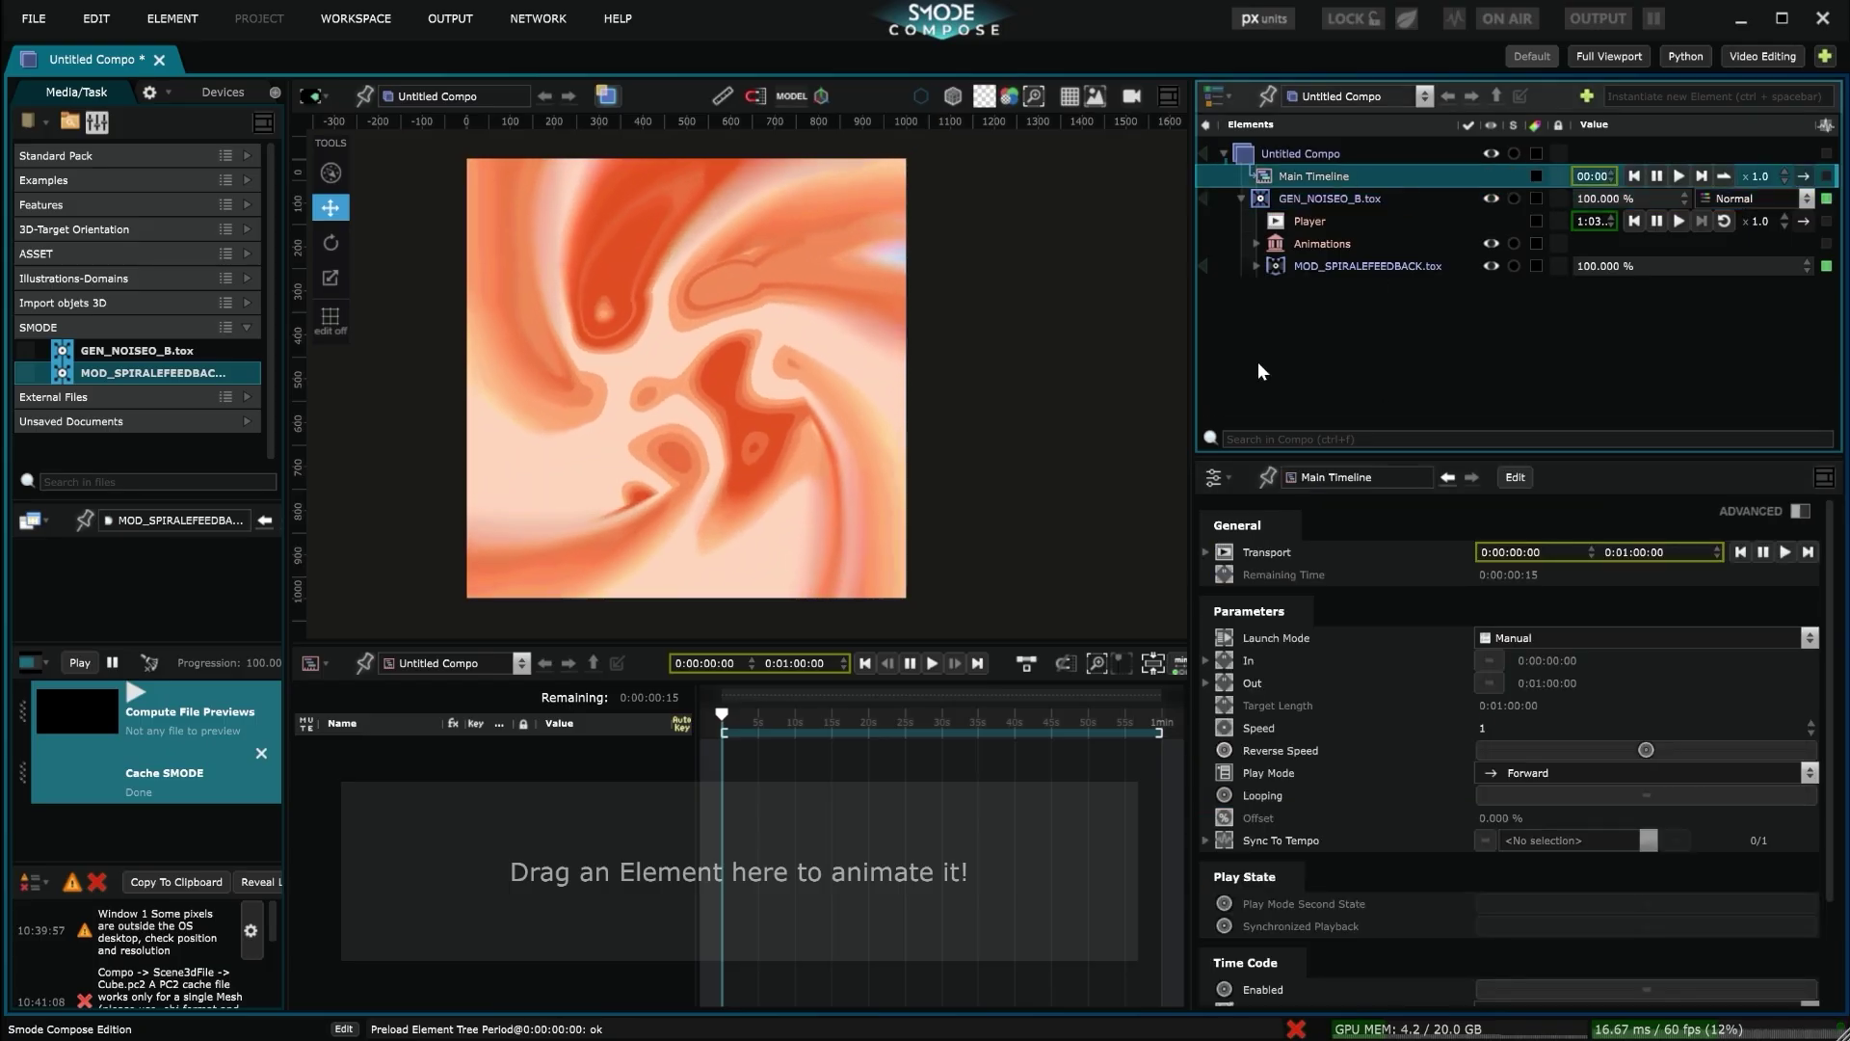
click(794, 662)
text(15.)
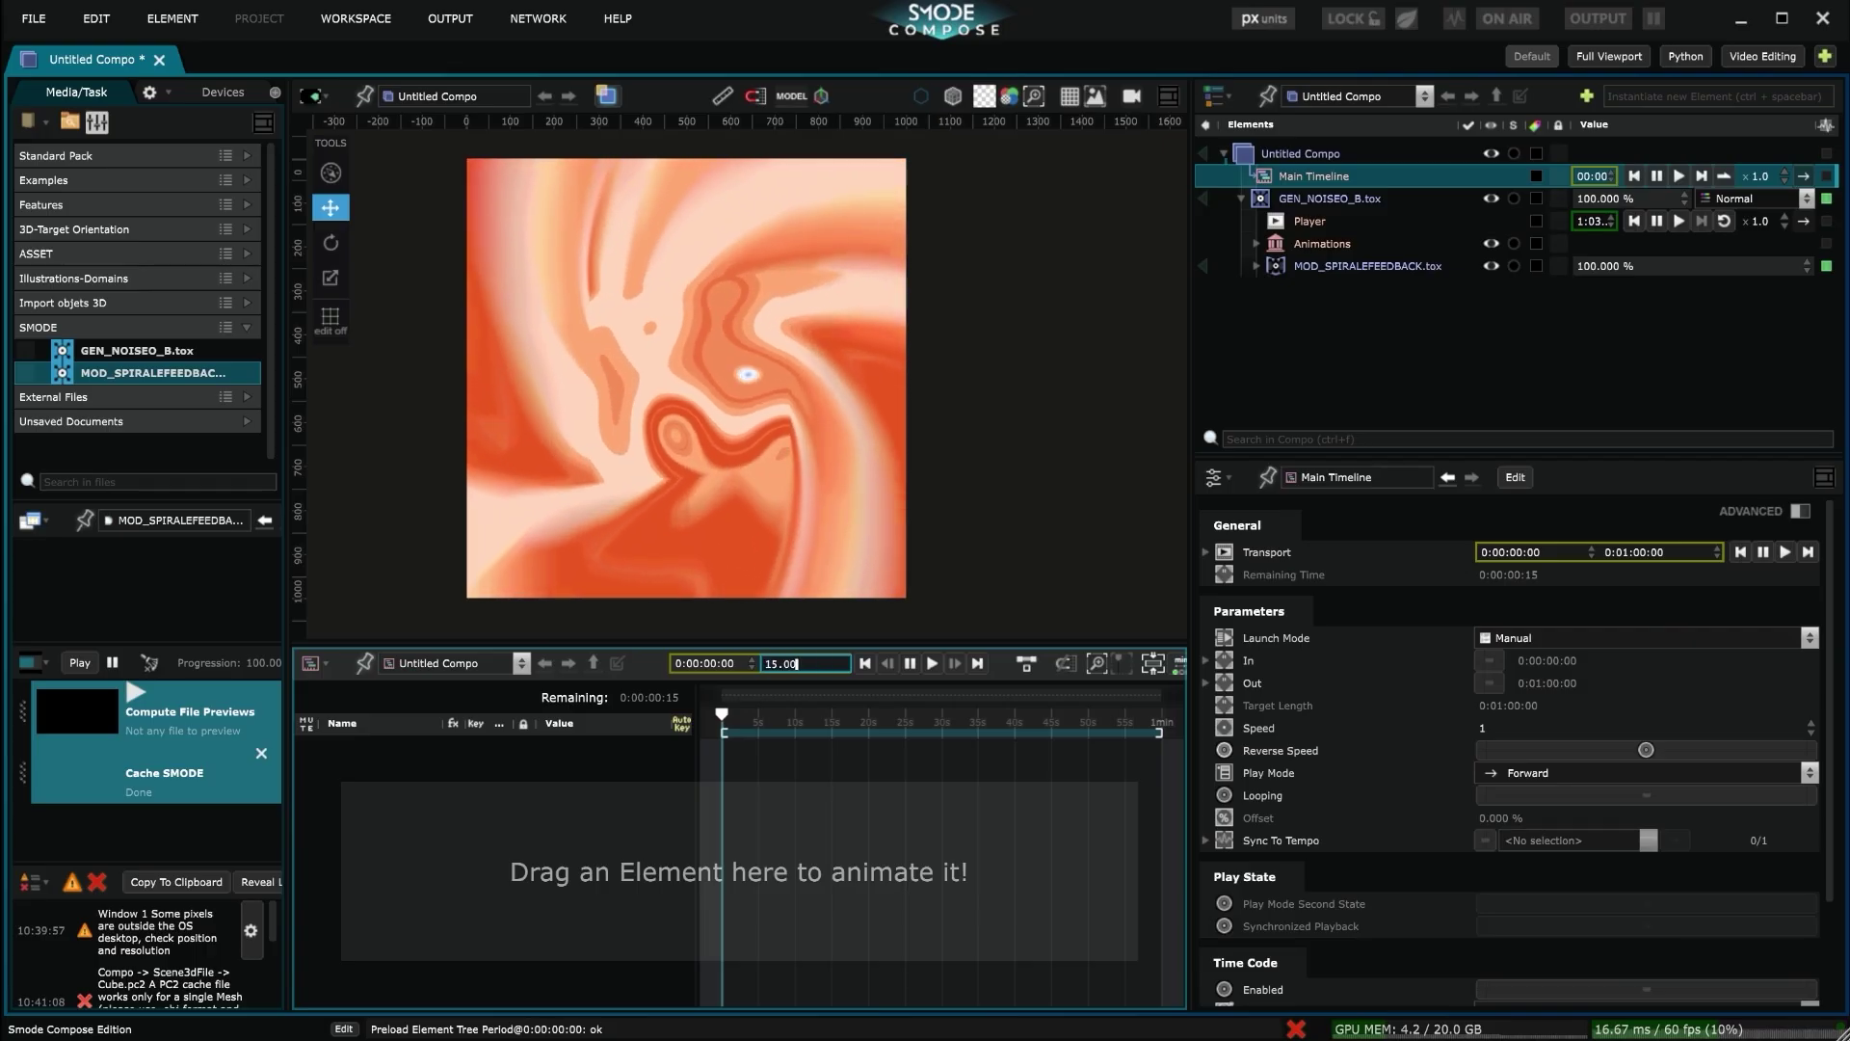
key(Return)
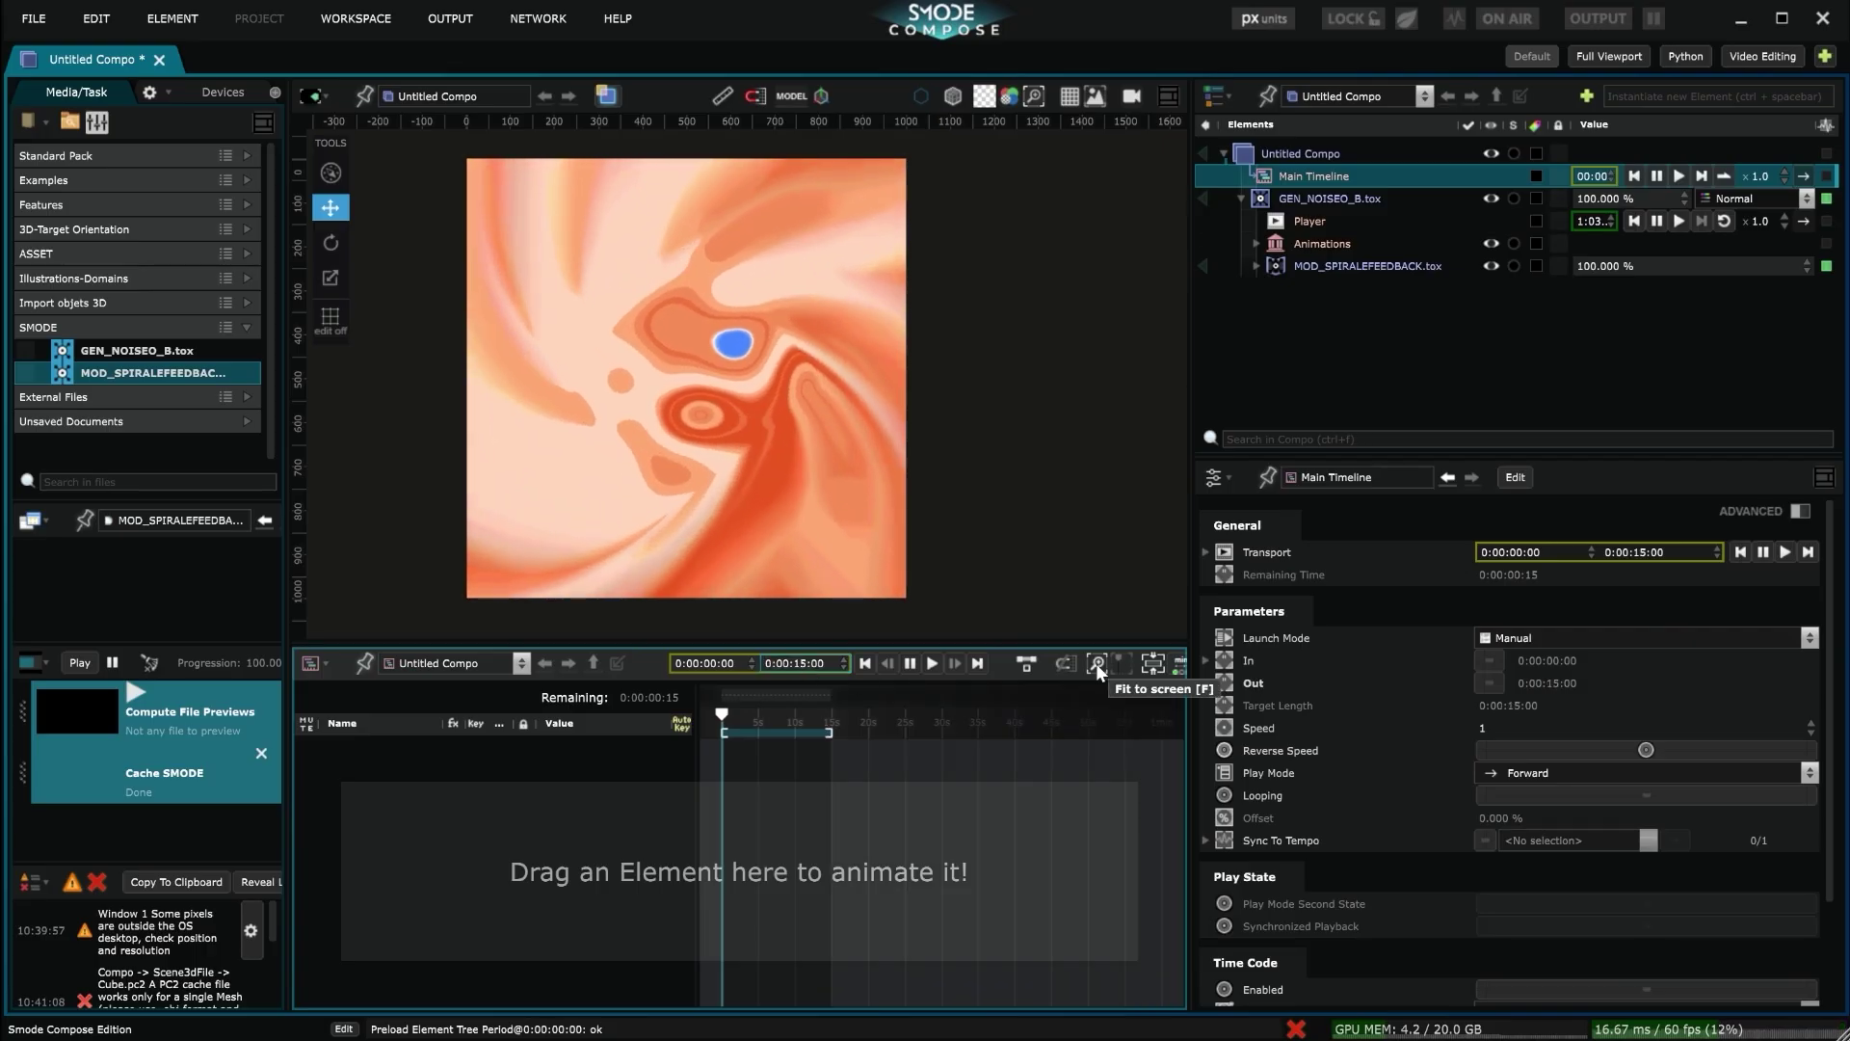
click(1153, 663)
Add the Period parameter of GEN_NOISEO_B.tox to the timeline and key it at about 3.37 at time 0
click(1367, 193)
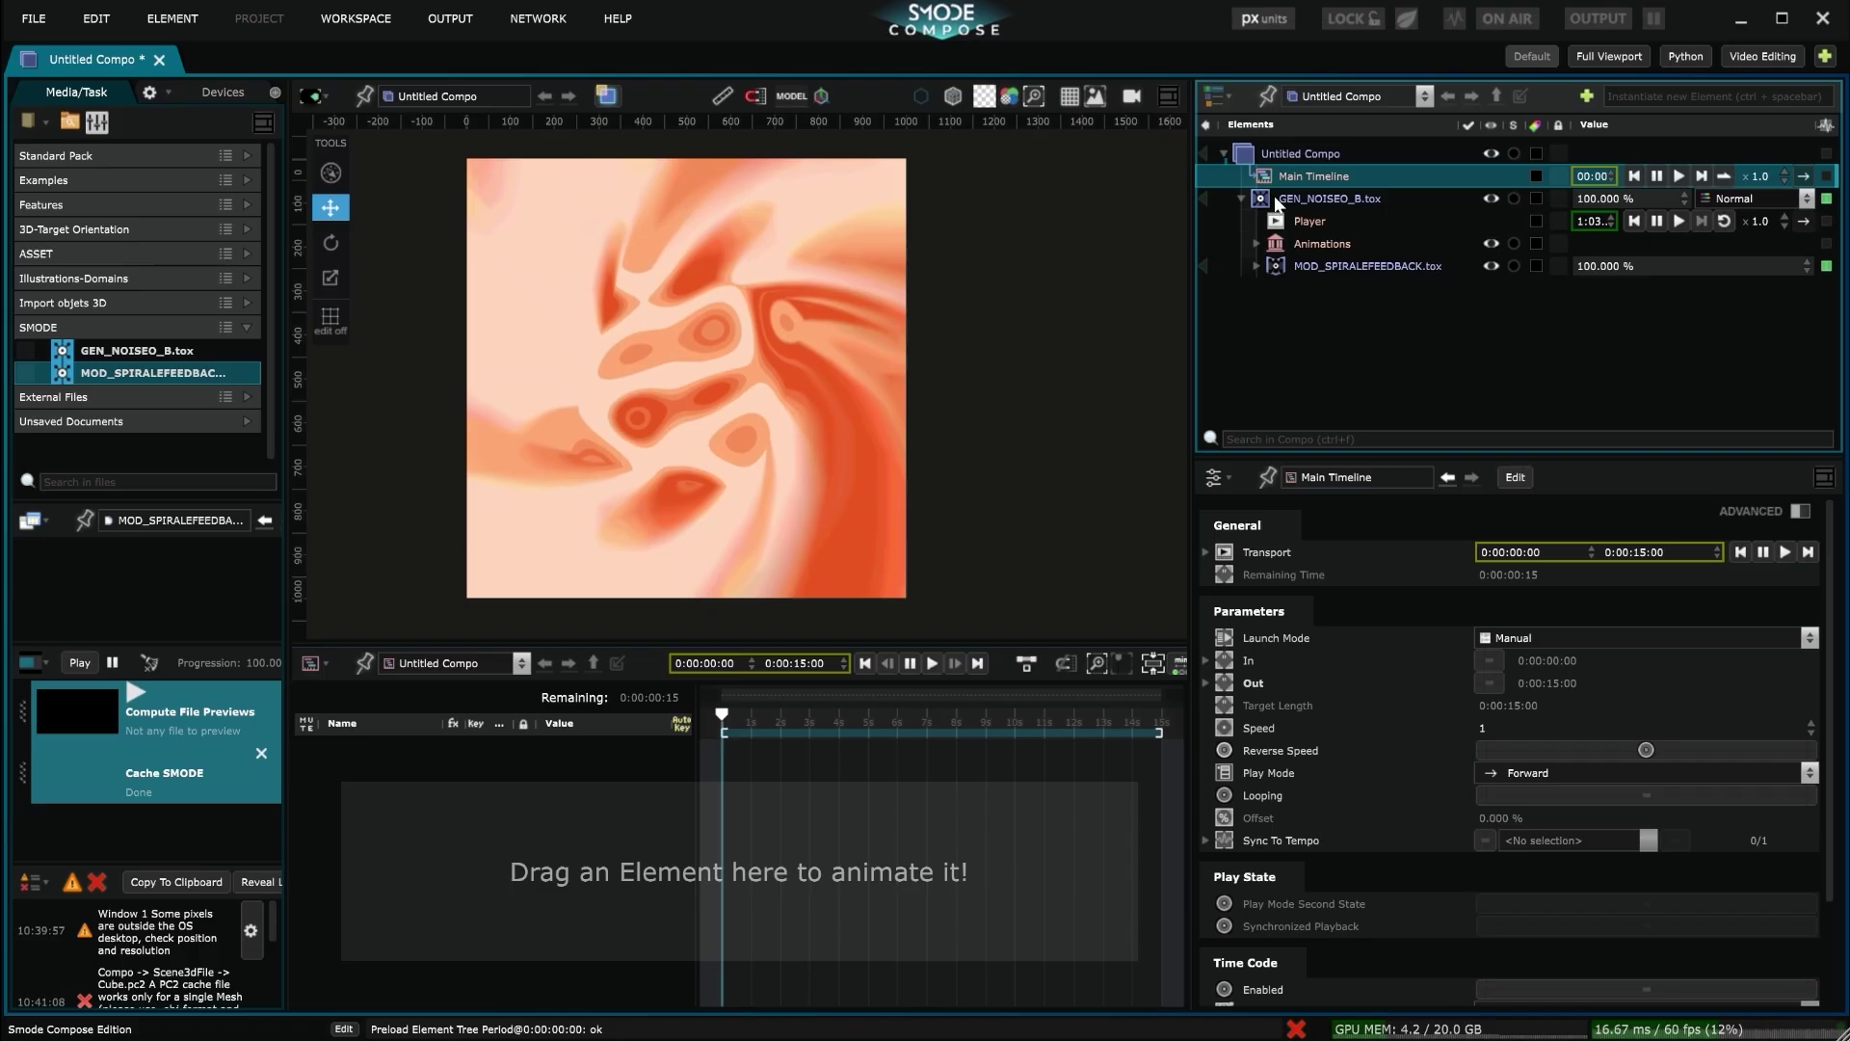
drag(1262, 827, 848, 790)
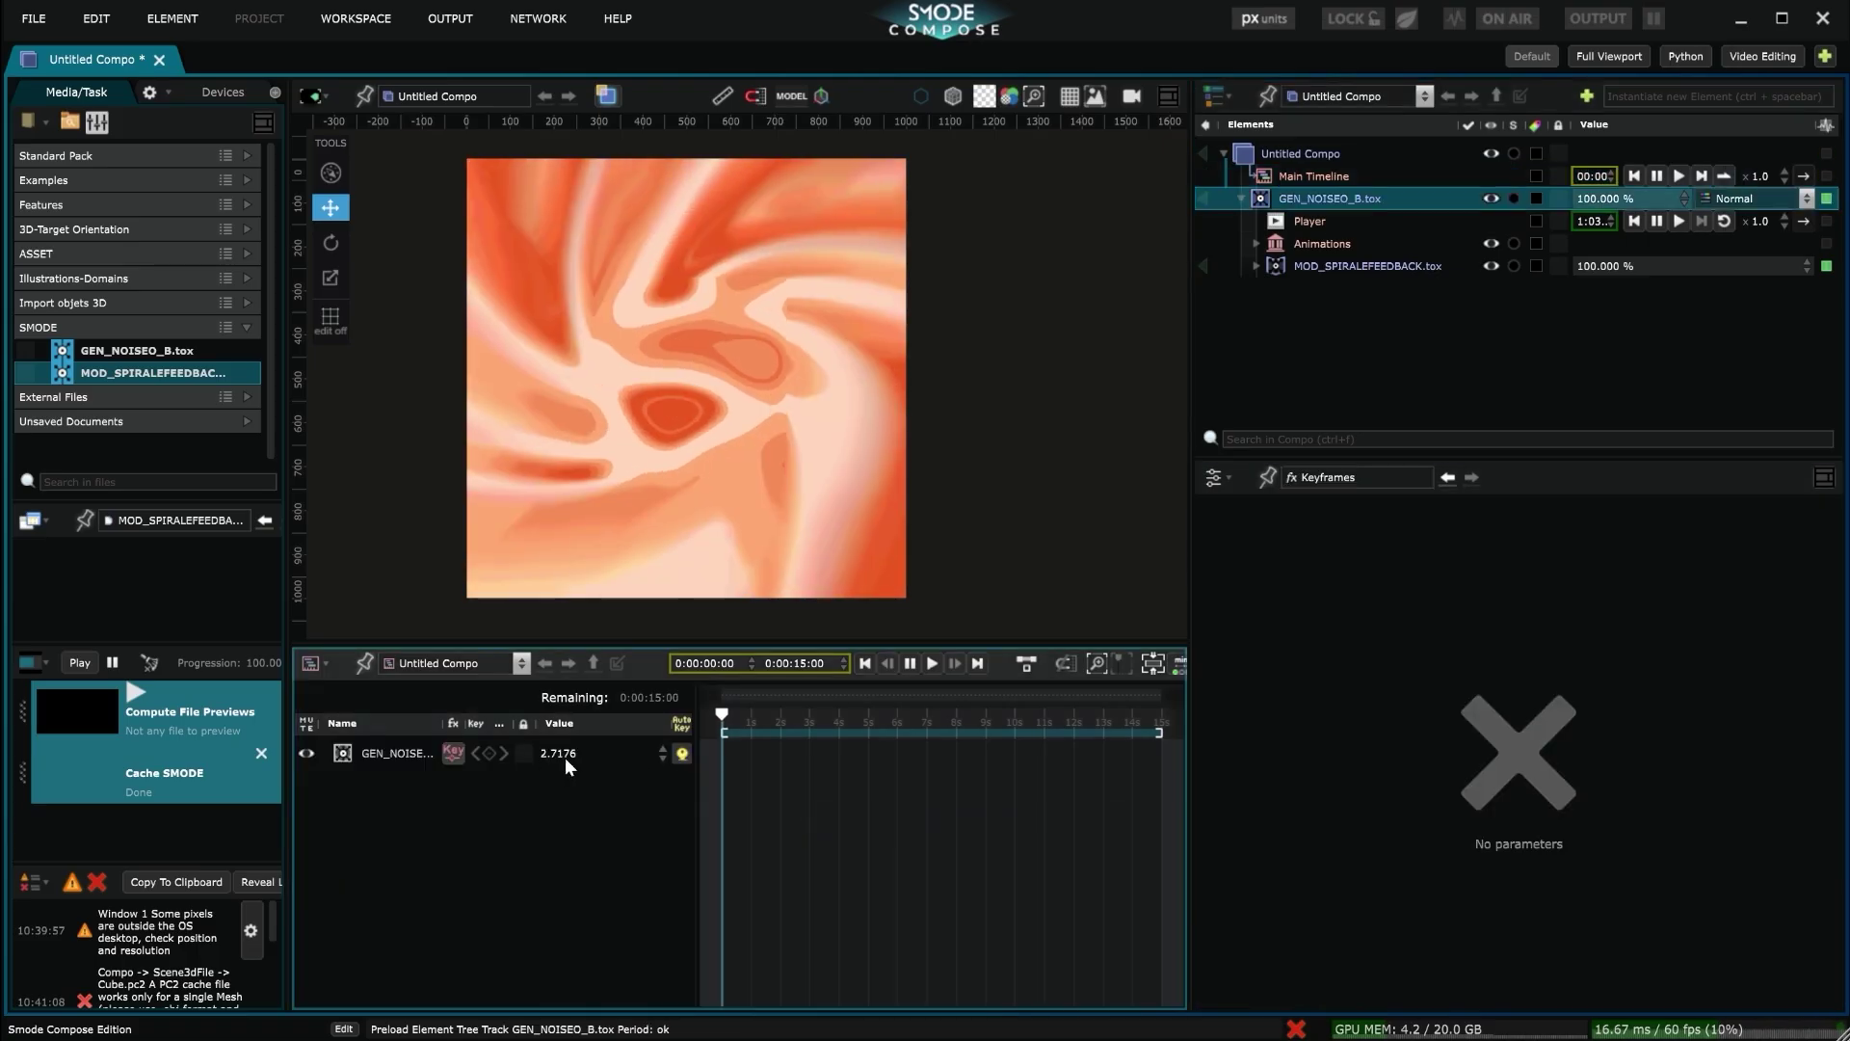
drag(565, 758, 568, 736)
Key the Period parameter at about 4.52 at 0:00:08:20 and at a lower value at the end of the timeline
drag(721, 714, 967, 715)
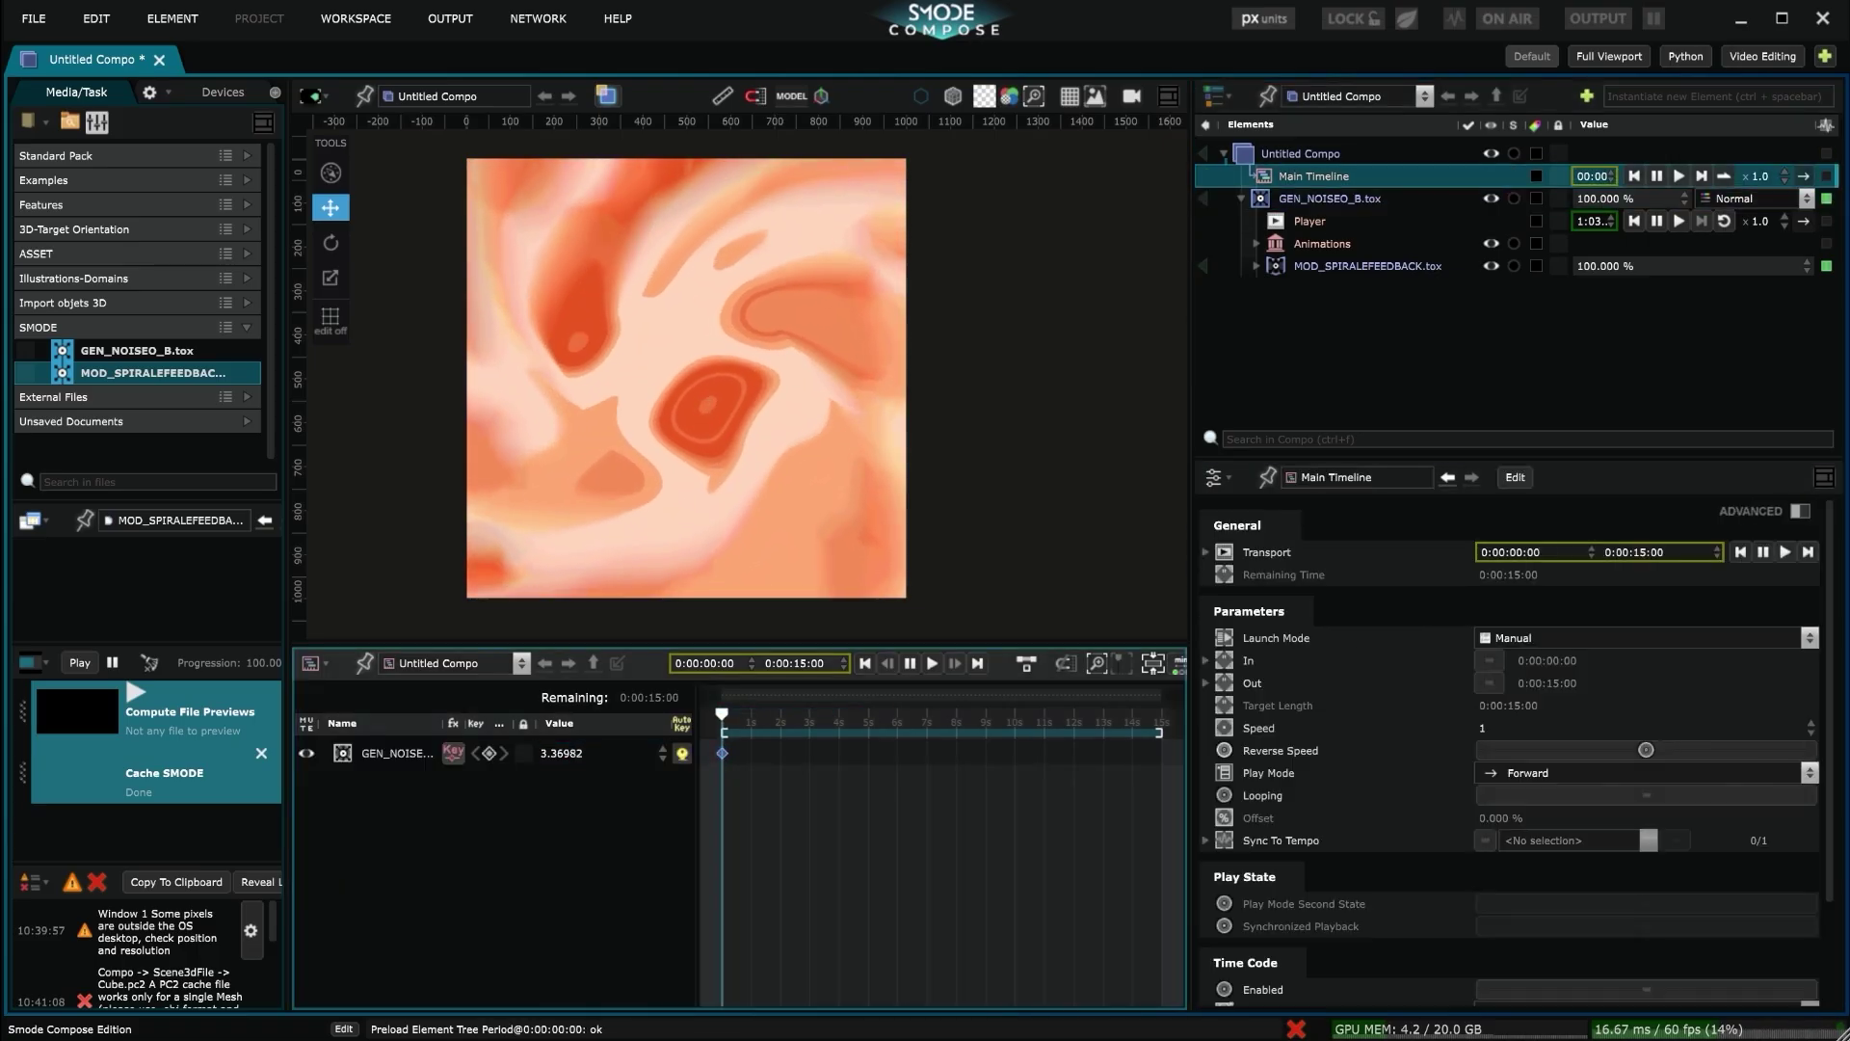
drag(591, 755, 593, 732)
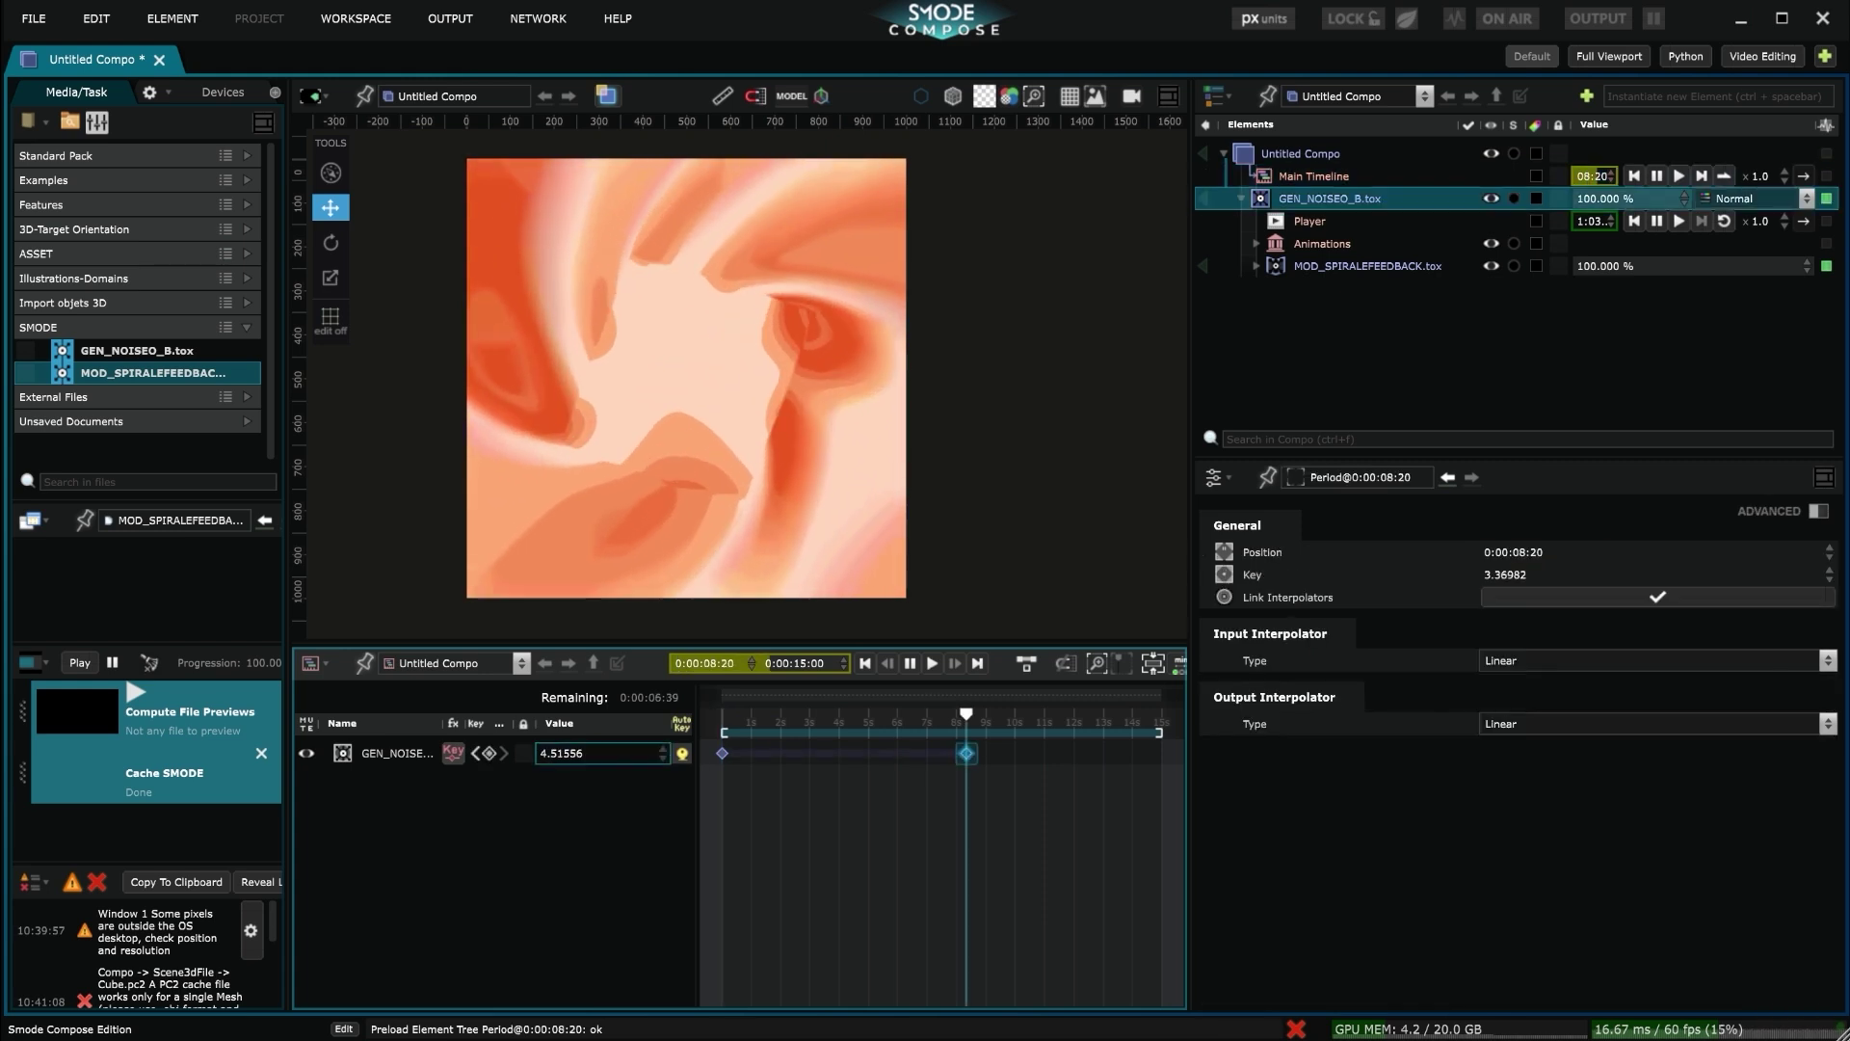
drag(966, 715, 1162, 715)
drag(555, 754, 555, 792)
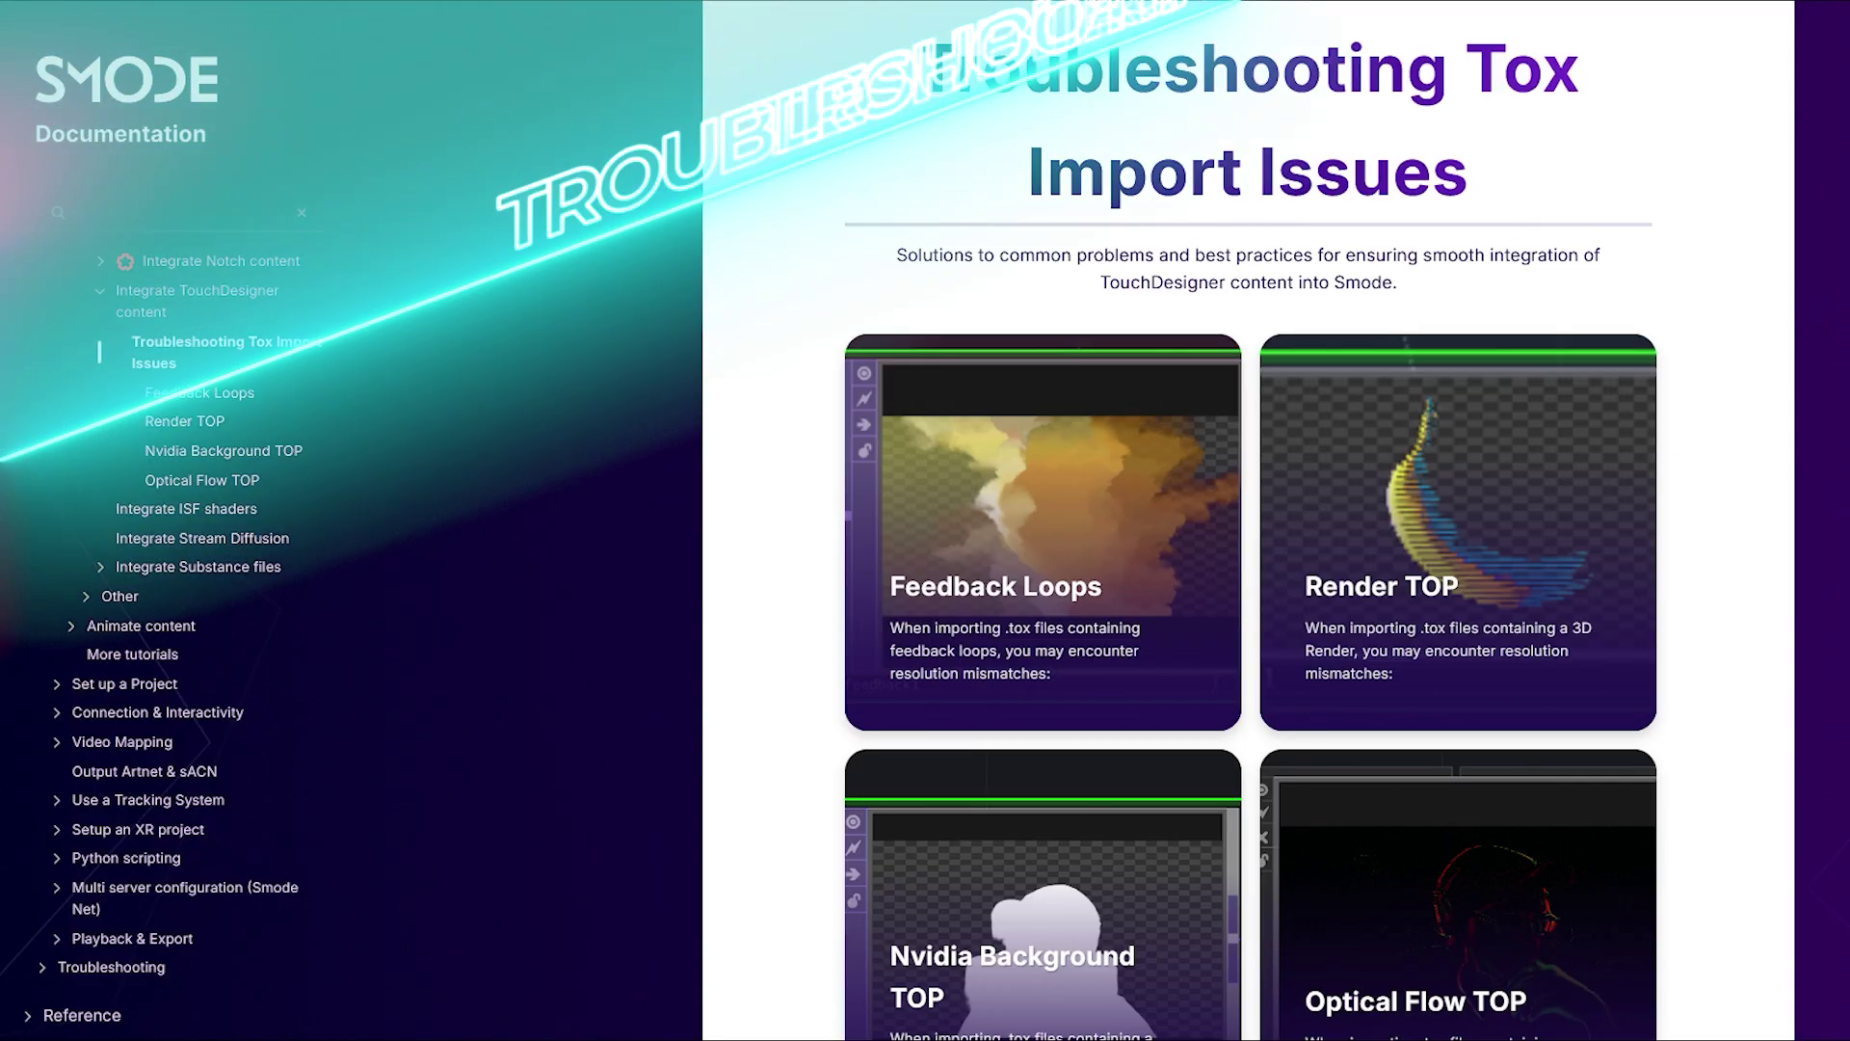